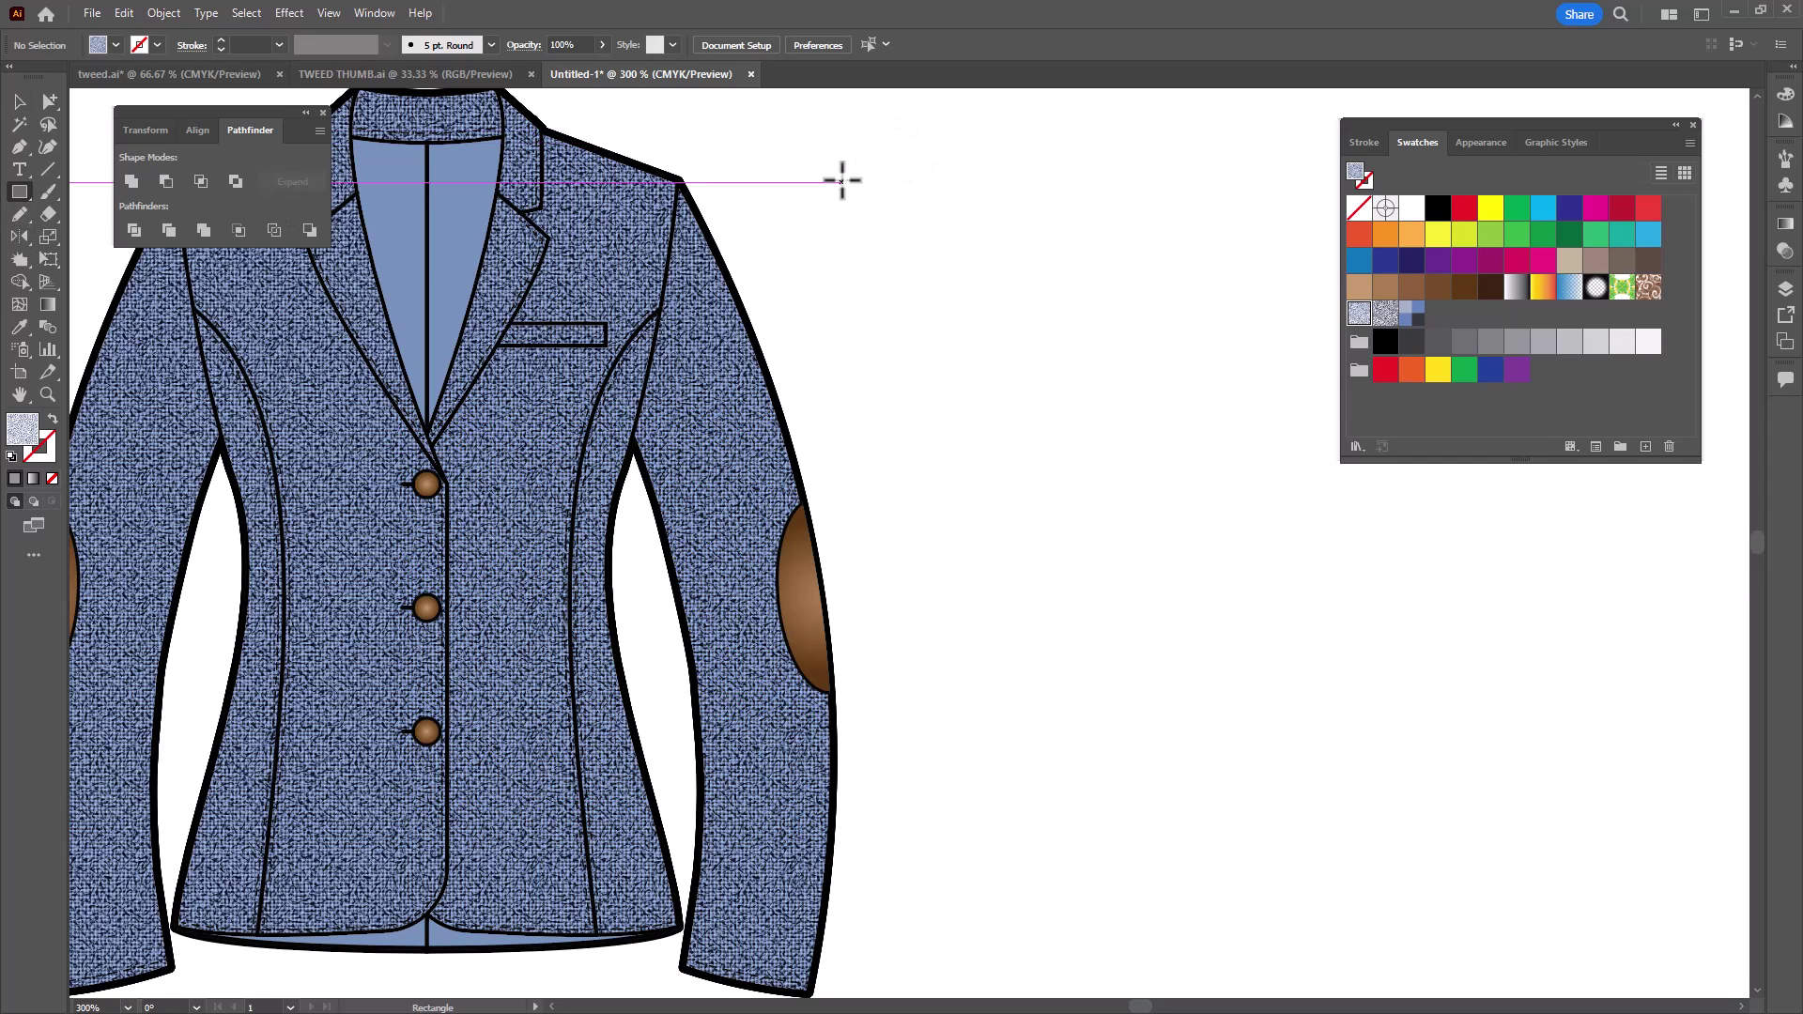
Draw a square about 15 pt wide beside the jacket with default white fill and black stroke, and duplicate it into a row of three.
{"action": "left_click_drag", "start_coordinate": [842, 180], "coordinate": [869, 195]}
{"action": "key", "text": "d"}
{"action": "left_click", "coordinate": [16, 97]}
{"action": "left_click", "coordinate": [873, 215]}
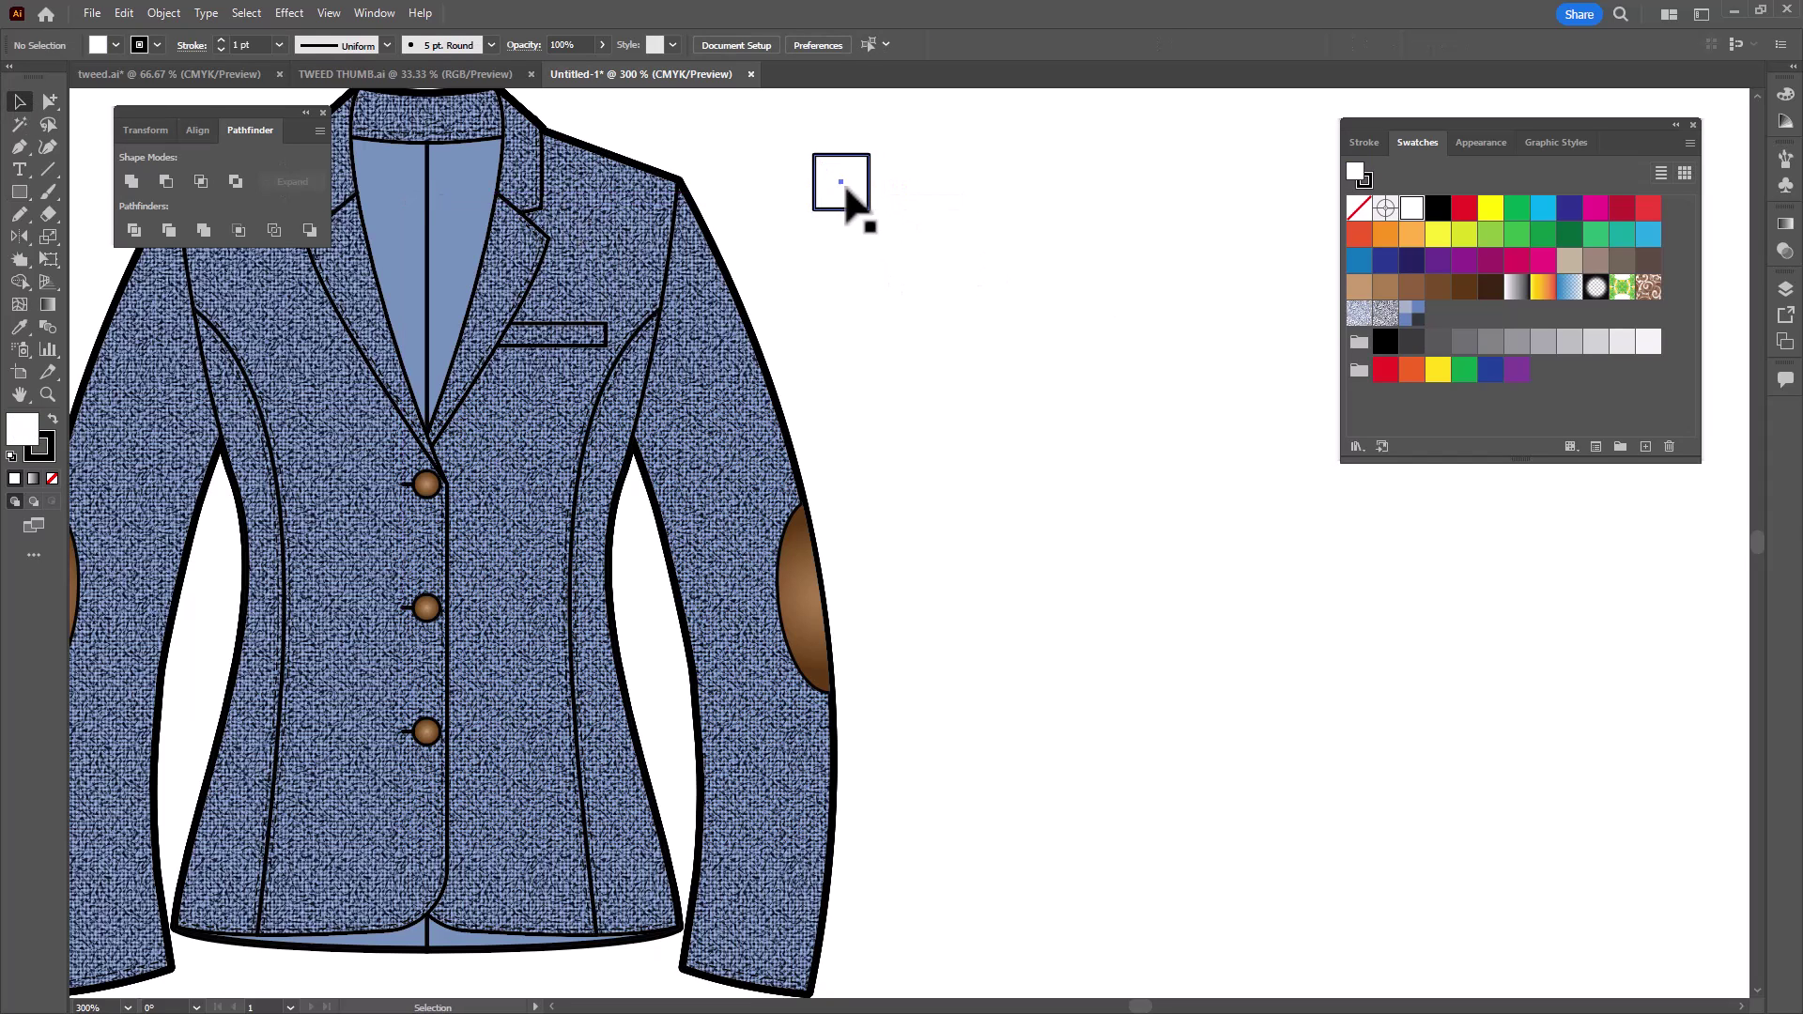
{"action": "left_click_drag", "start_coordinate": [842, 181], "coordinate": [925, 199]}
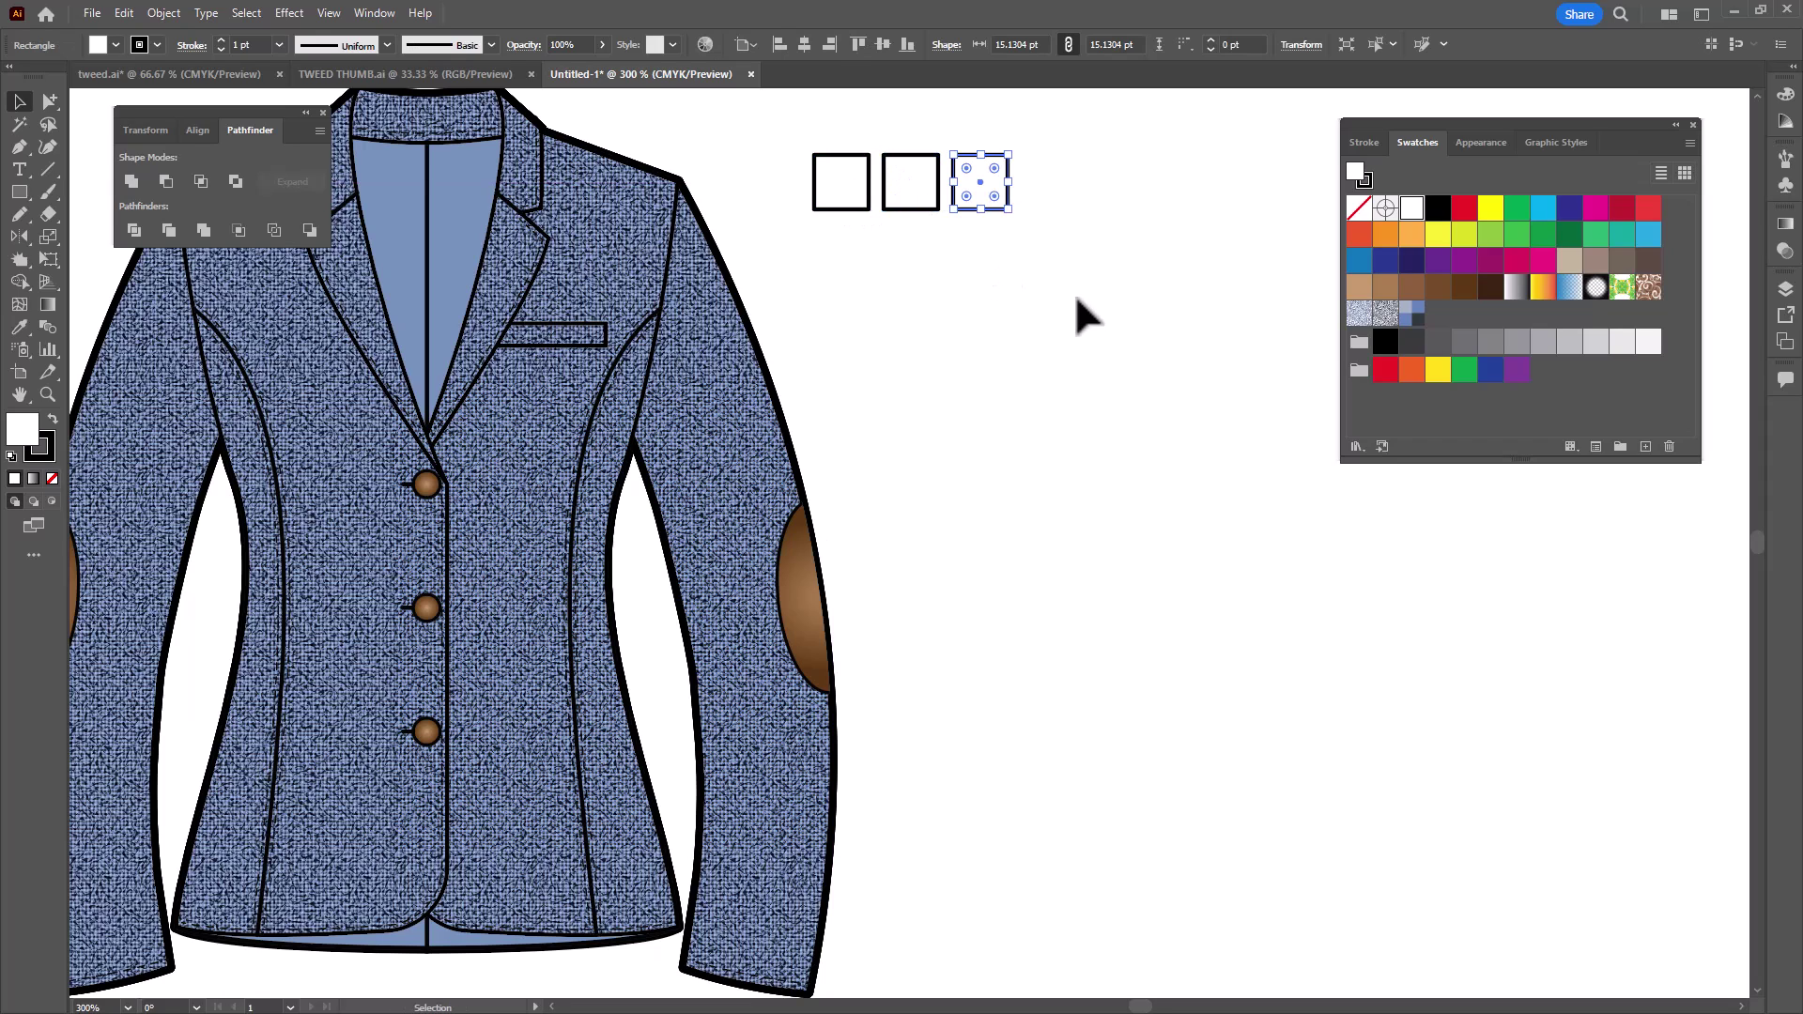
Set the fill of the third square in the row to 10% black (K).
{"action": "double_click", "coordinate": [37, 434]}
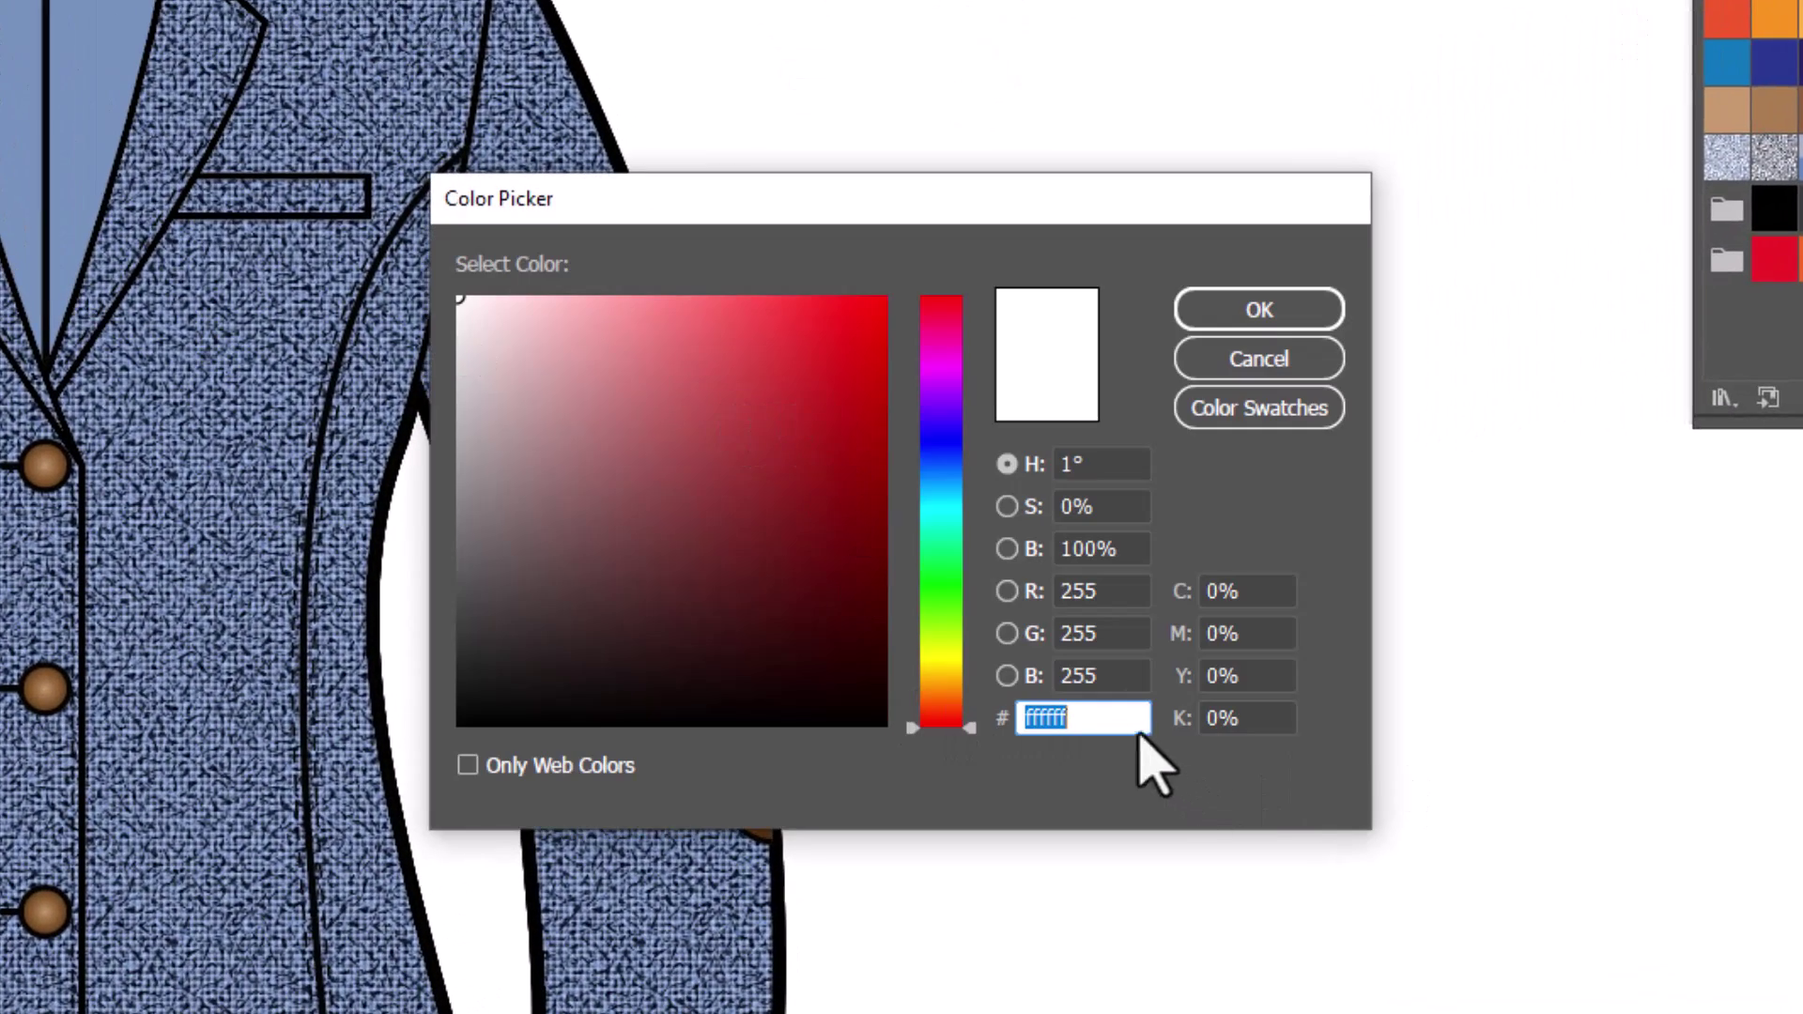
{"action": "left_click", "coordinate": [1272, 718]}
{"action": "left_click_drag", "start_coordinate": [1273, 719], "coordinate": [1185, 719]}
{"action": "type", "text": "1"}
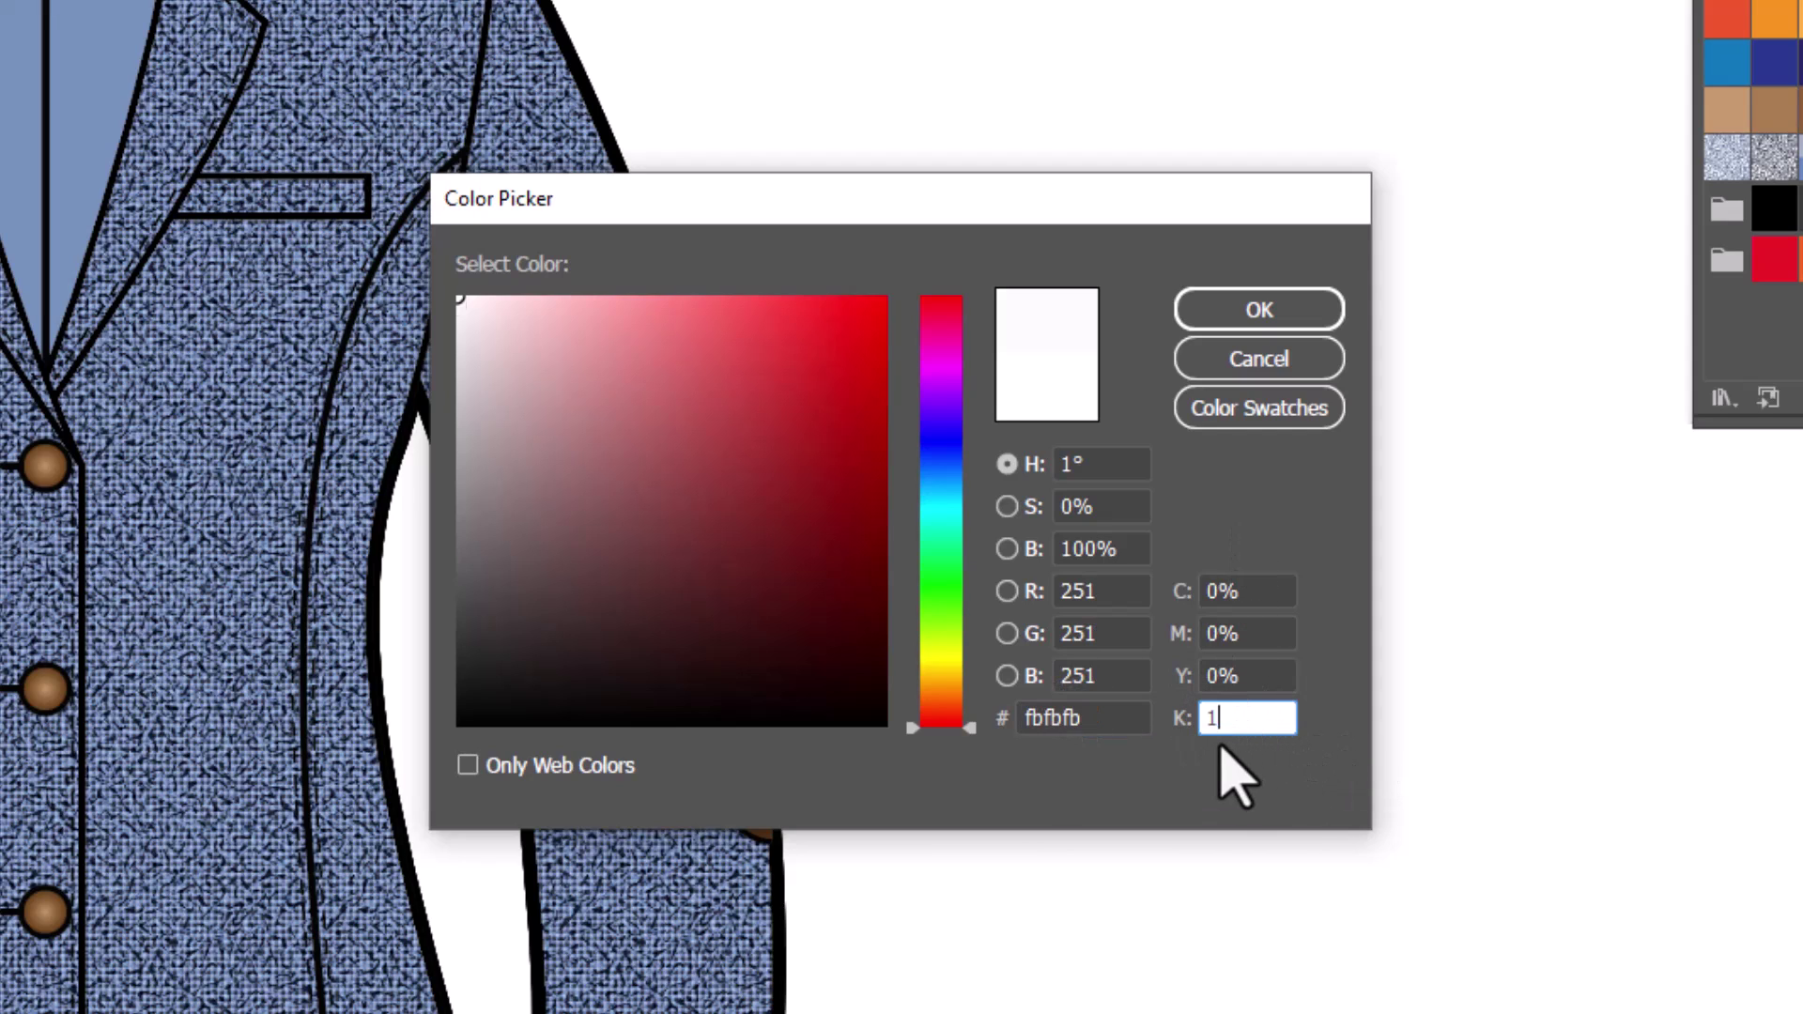
{"action": "type", "text": "0"}
{"action": "left_click", "coordinate": [1259, 324]}
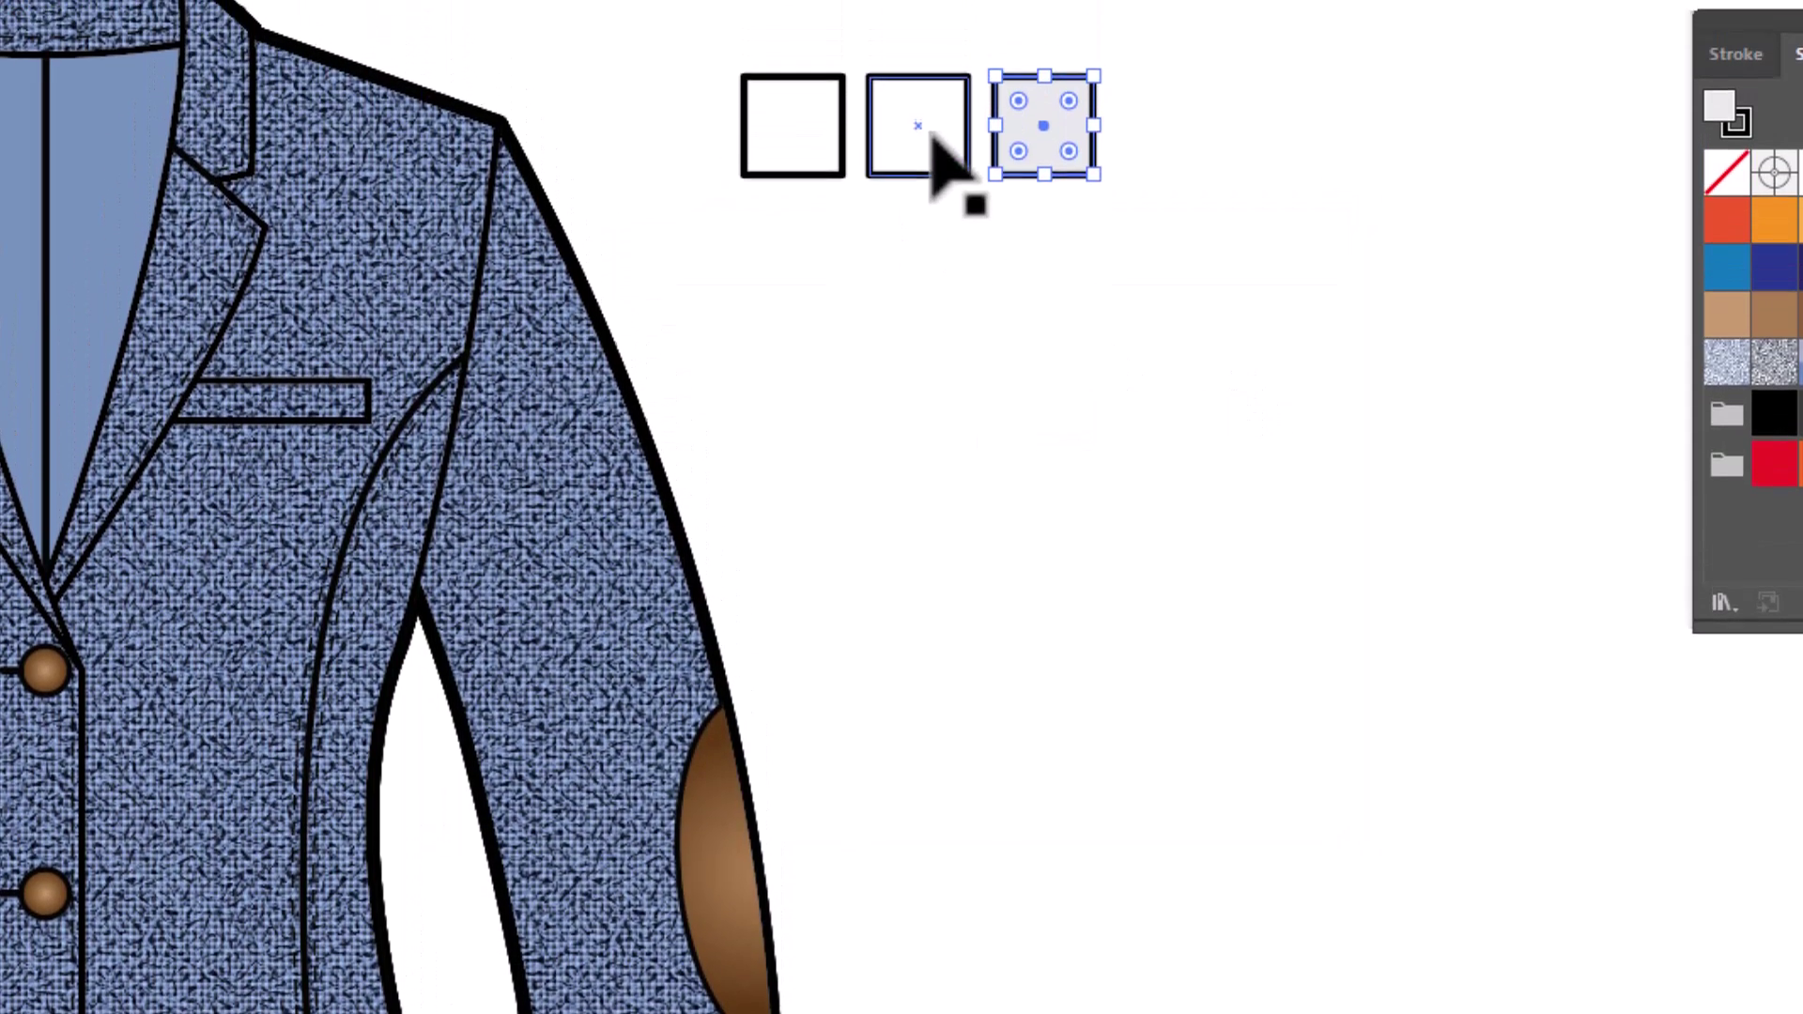
Set the fill of the middle square in the row to 50% black (K).
{"action": "left_click", "coordinate": [929, 10]}
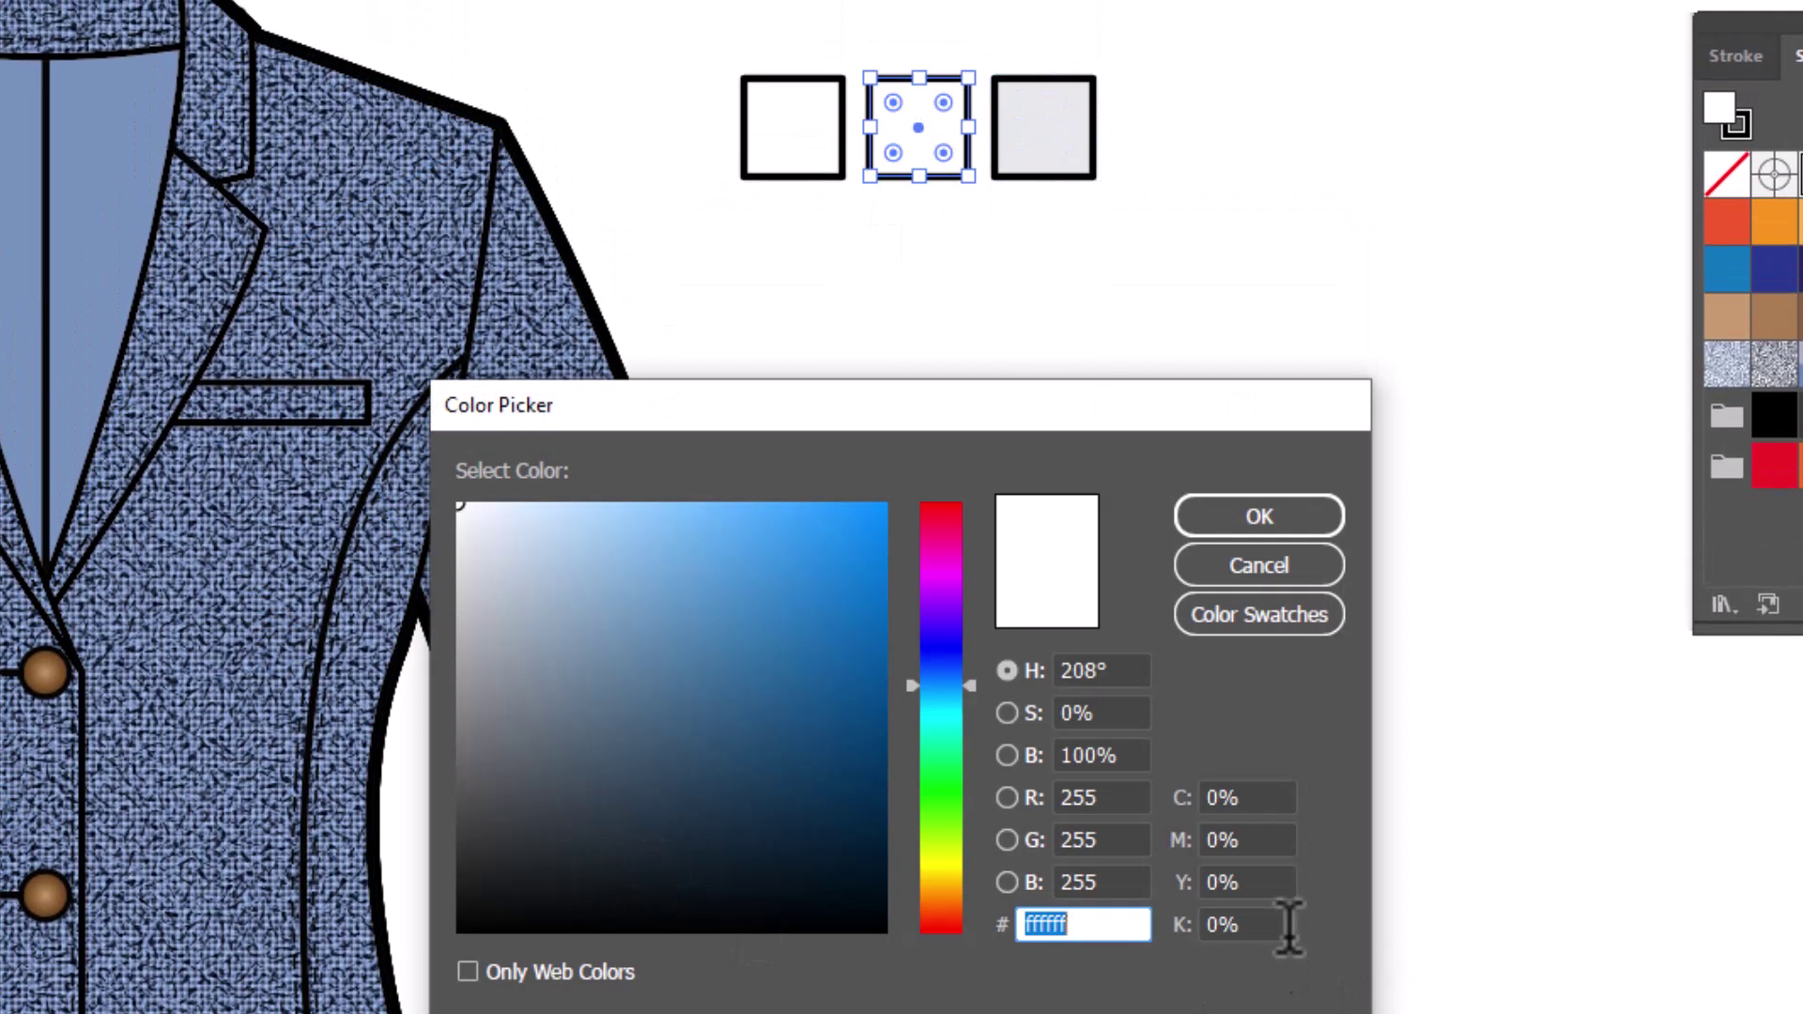
{"action": "left_click_drag", "start_coordinate": [1282, 925], "coordinate": [1164, 939]}
{"action": "type", "text": "50"}
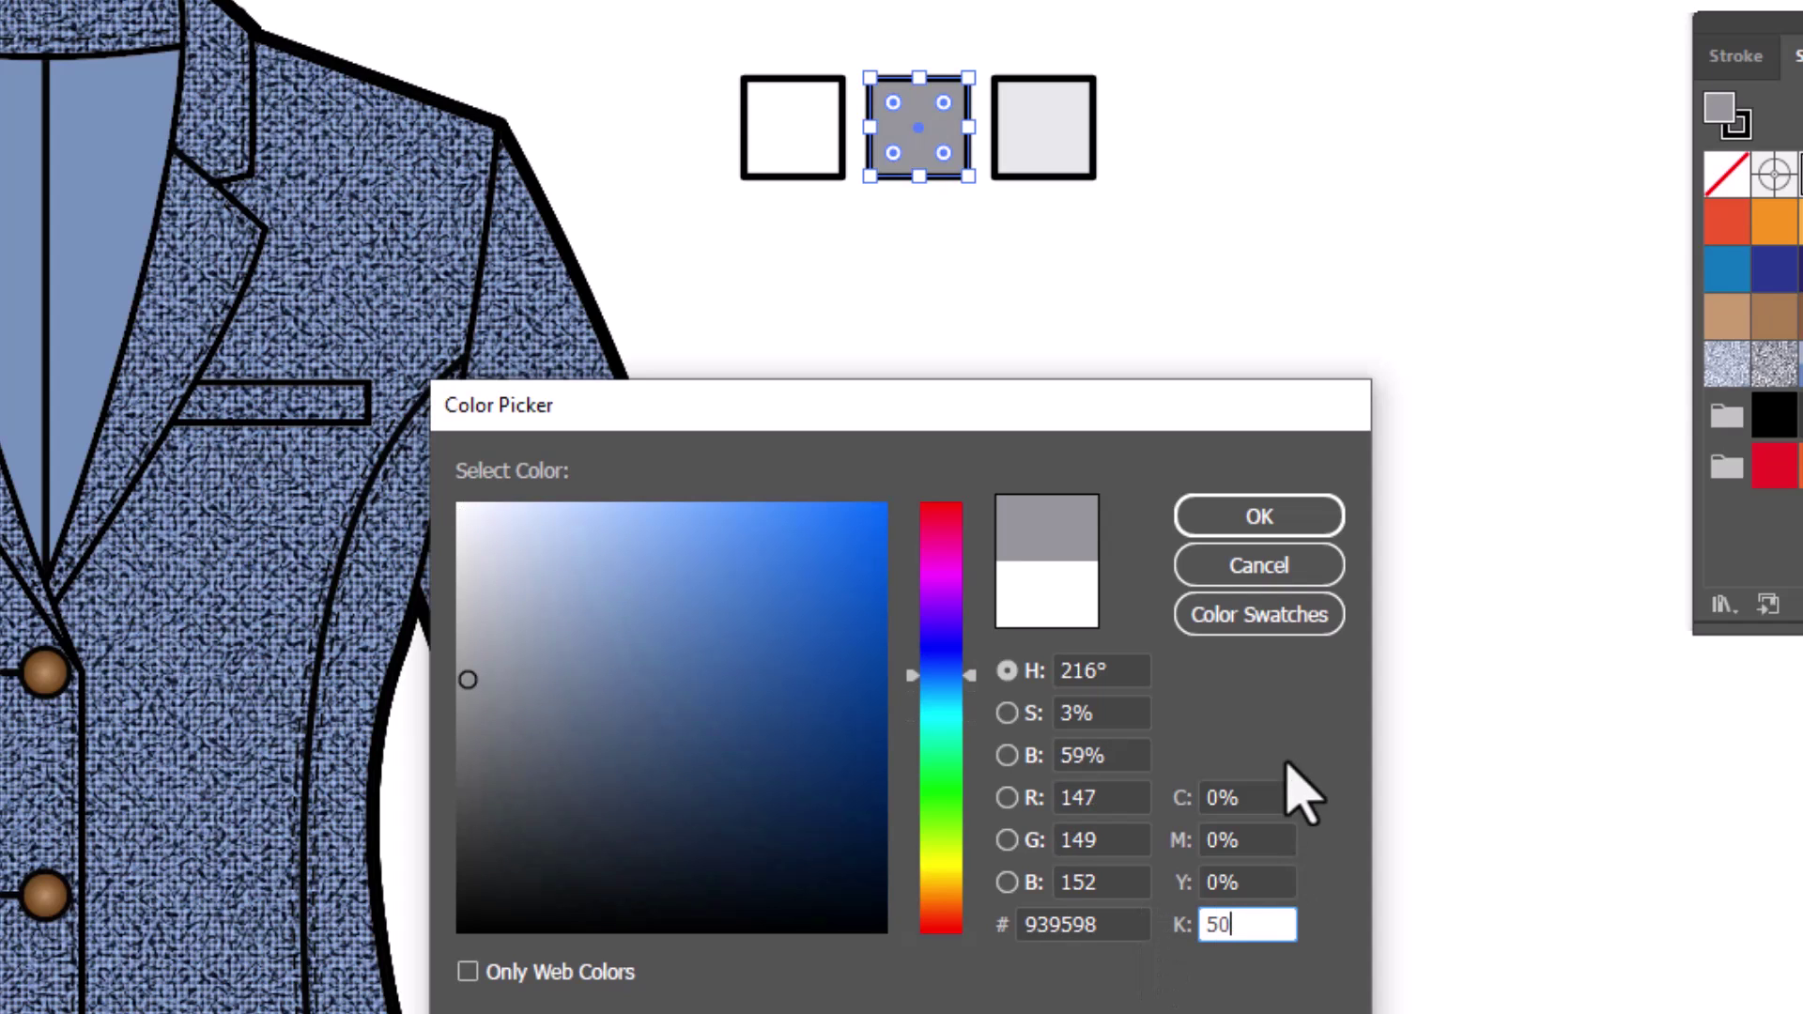
{"action": "left_click", "coordinate": [1245, 527]}
Set the fill of the first square in the row to 90% black (K).
{"action": "left_click", "coordinate": [815, 172]}
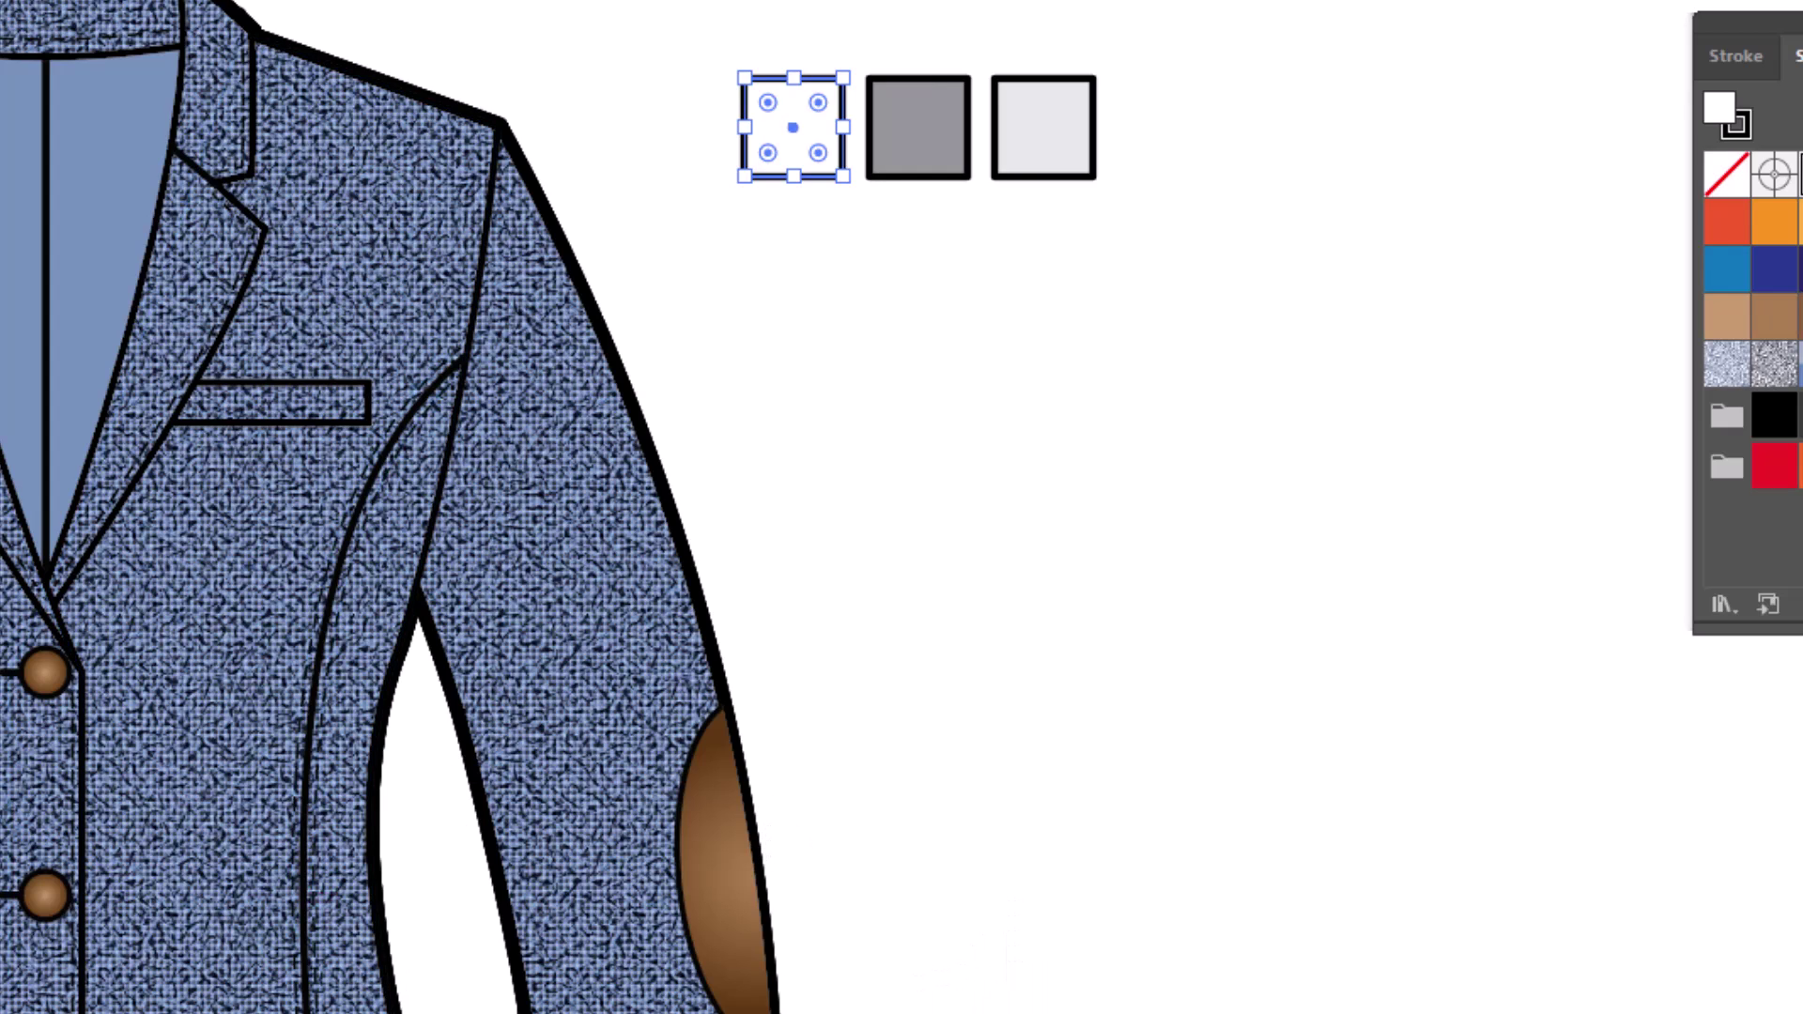
{"action": "double_click", "coordinate": [1019, 1009]}
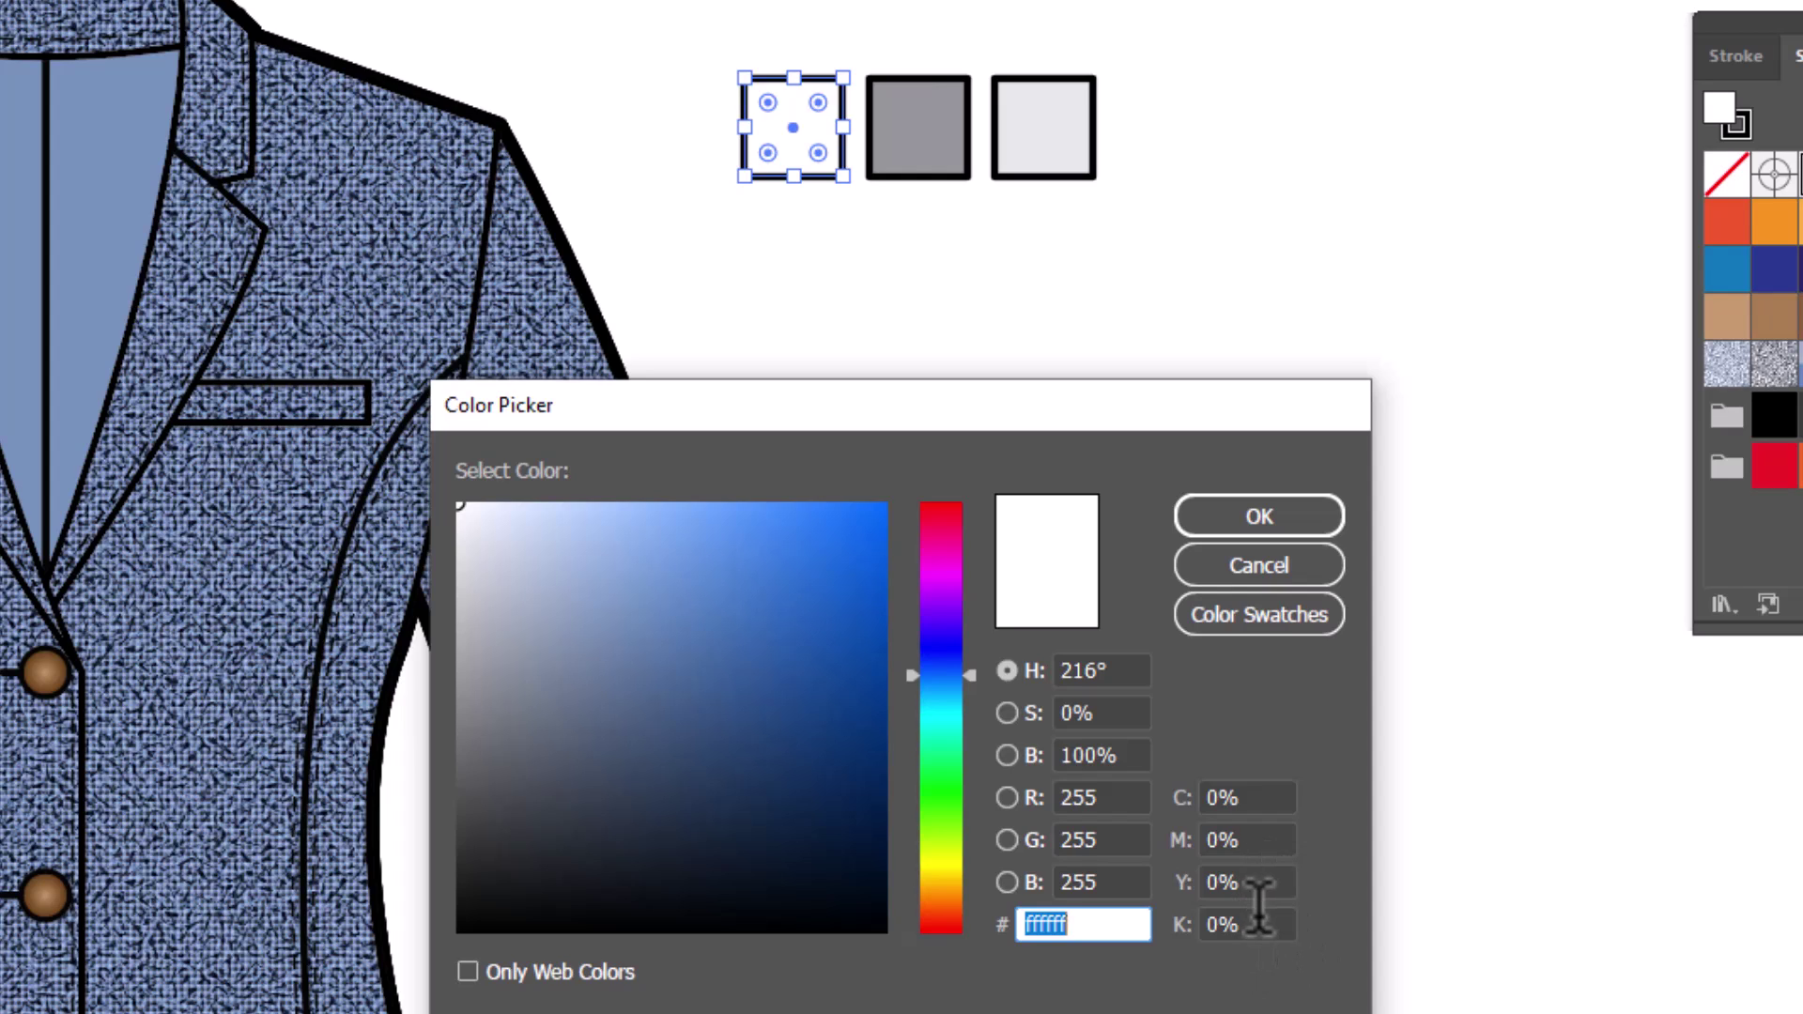
{"action": "left_click", "coordinate": [1254, 924]}
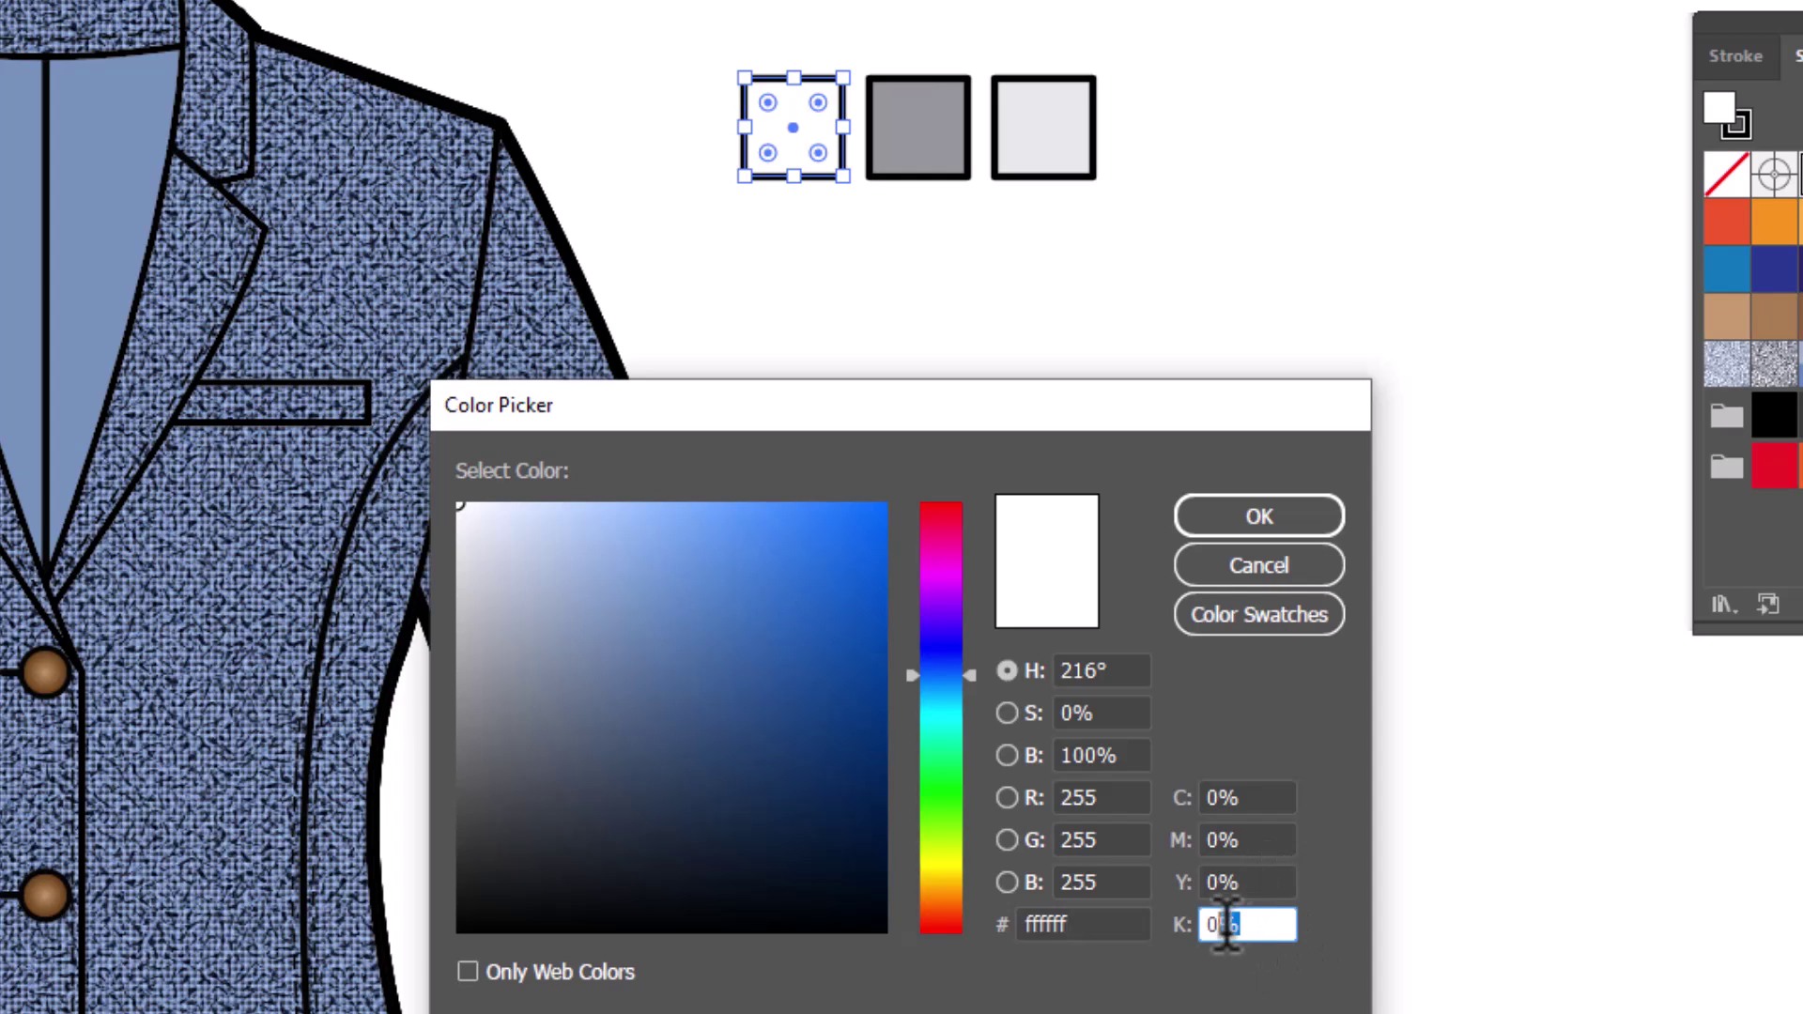
{"action": "type", "text": "90"}
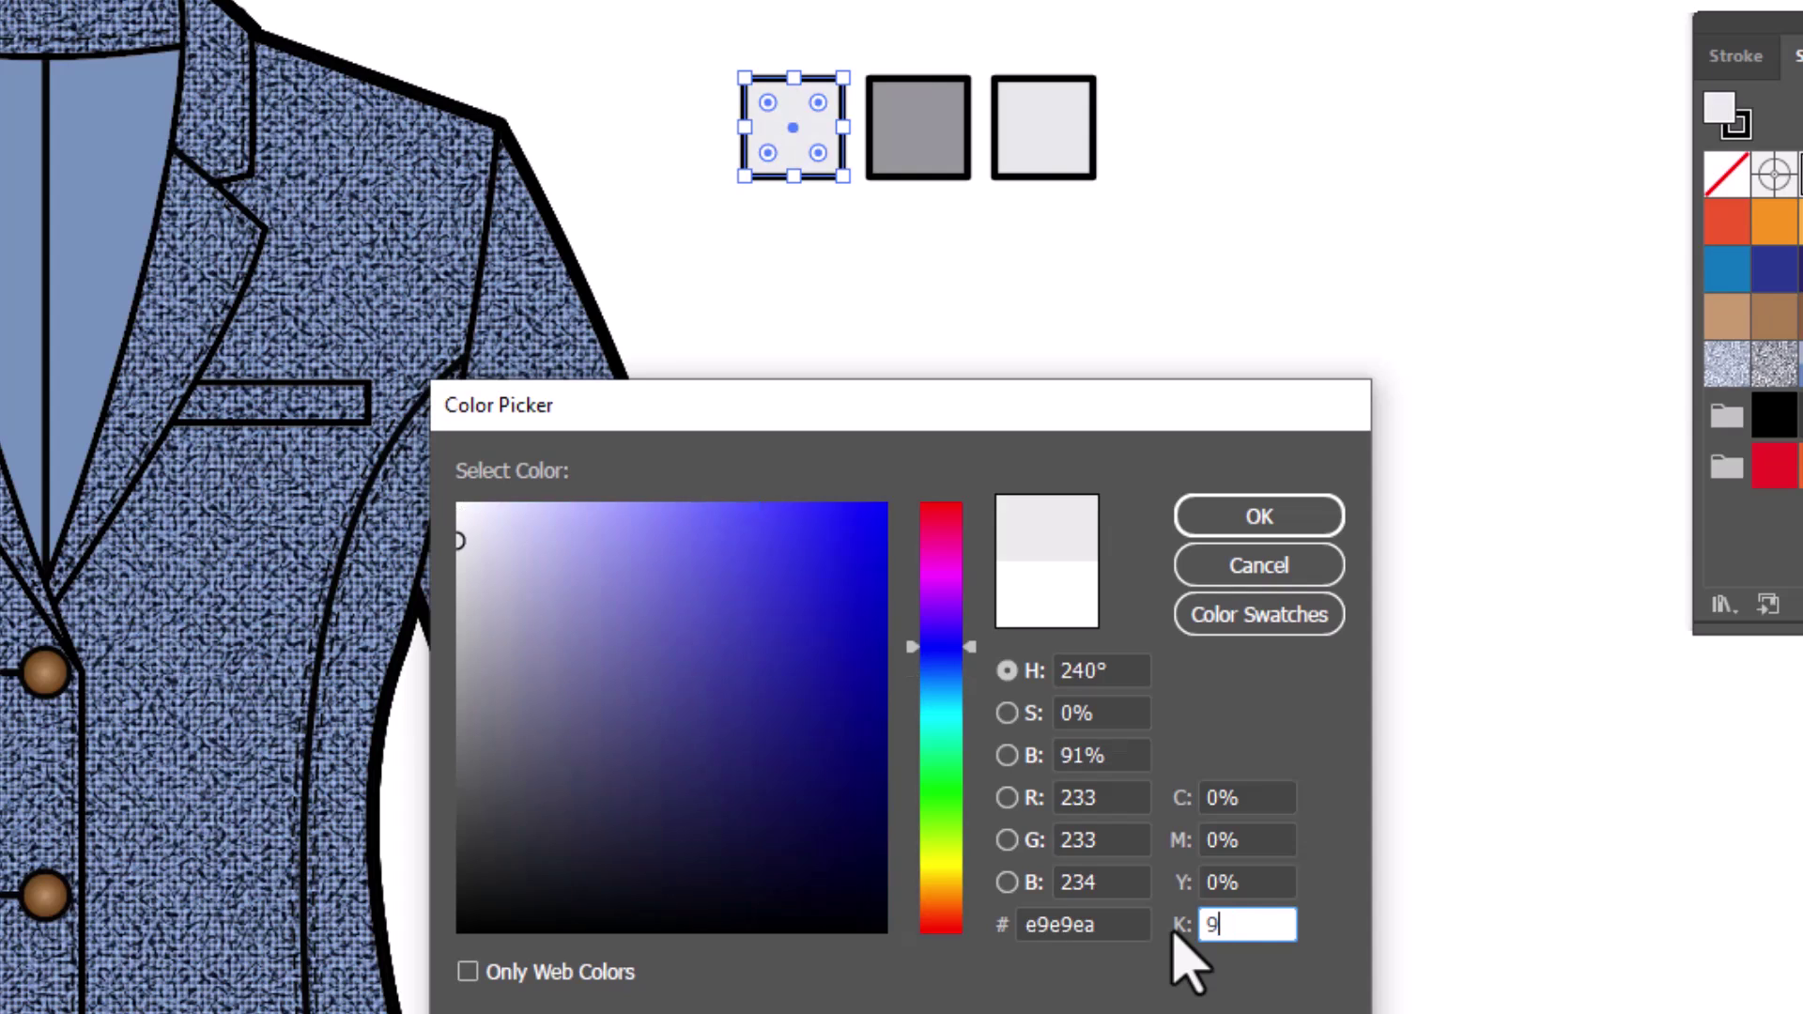
{"action": "left_click", "coordinate": [1221, 523]}
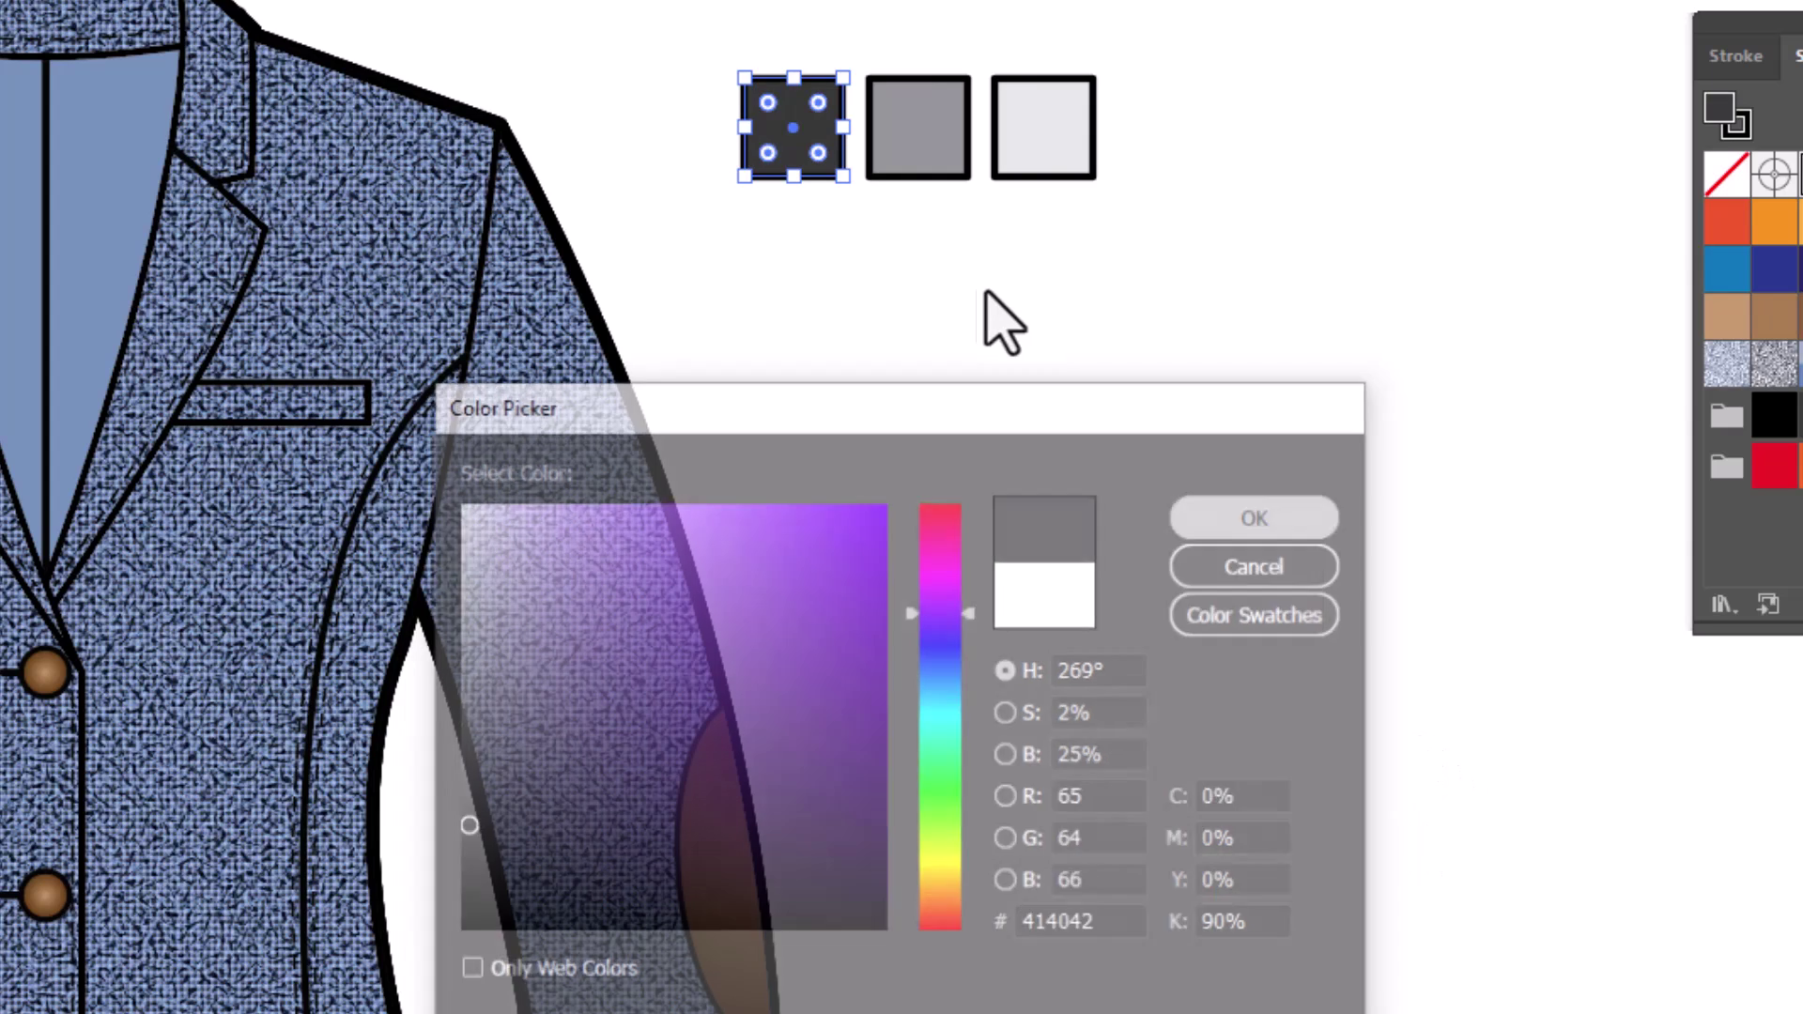
Remove the stroke from all three gray squares.
{"action": "left_click", "coordinate": [944, 578]}
{"action": "left_click_drag", "start_coordinate": [692, 48], "coordinate": [1343, 236]}
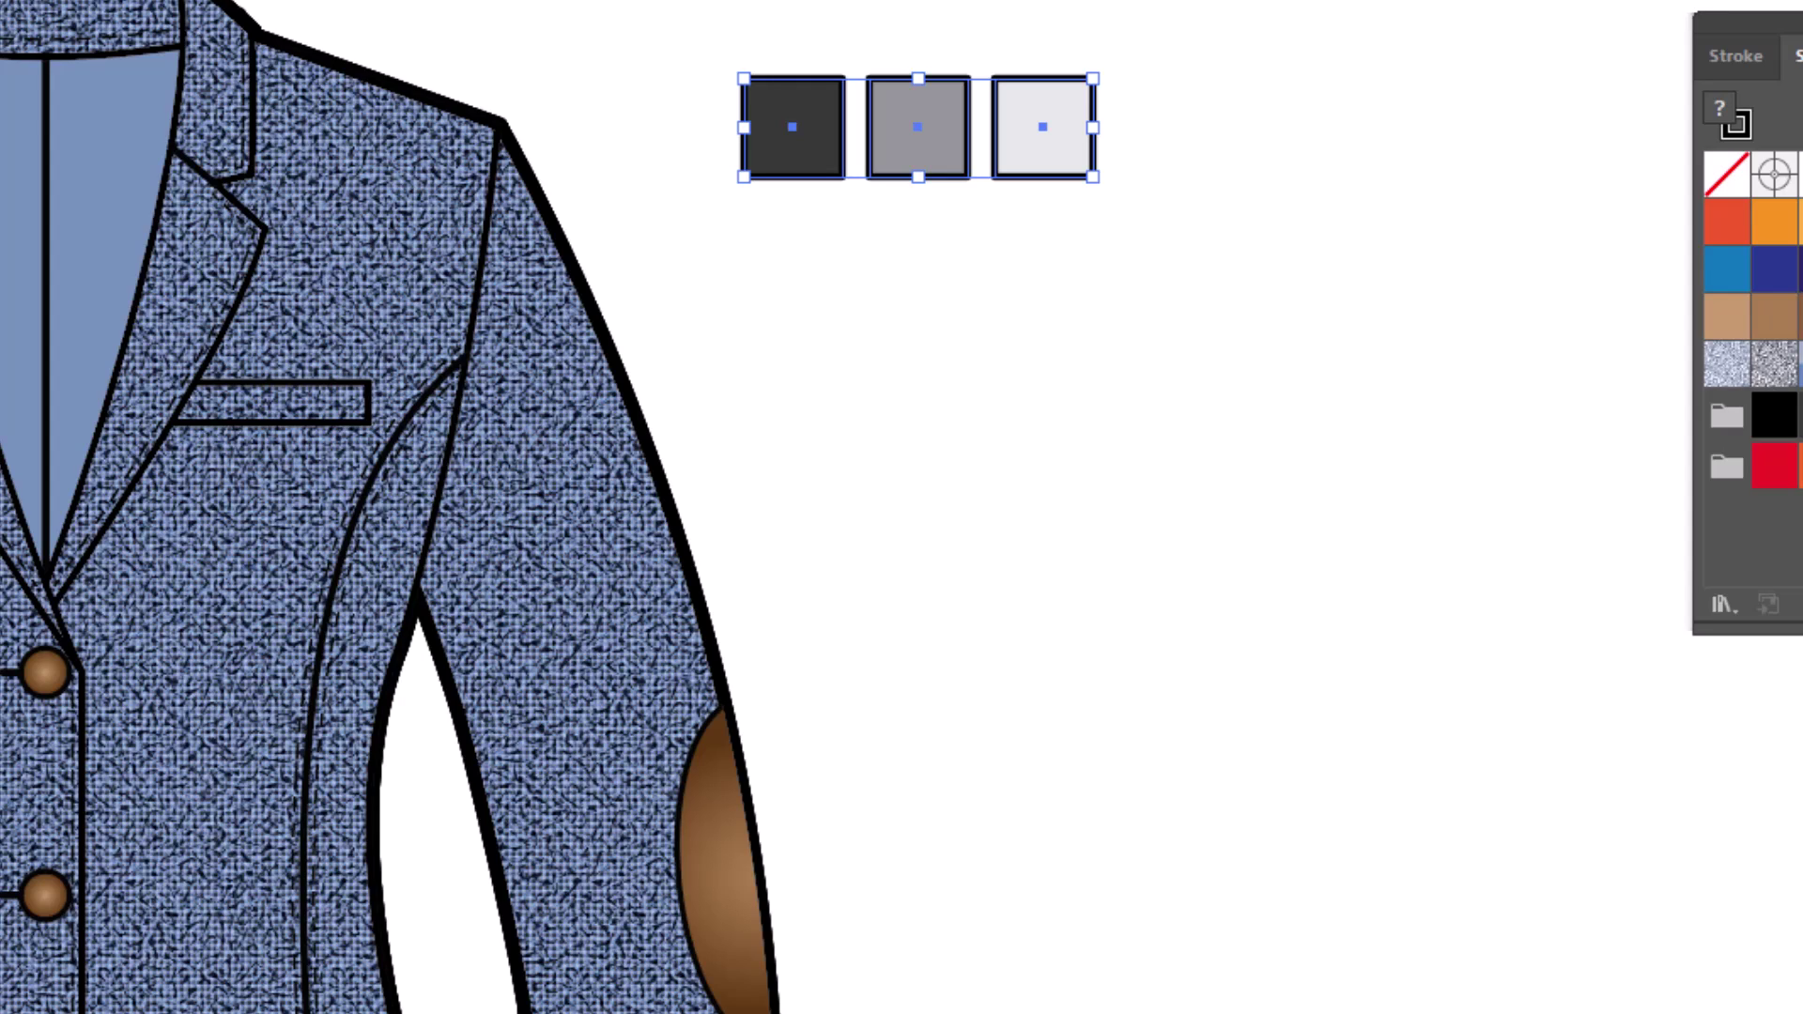
{"action": "key", "text": "slash"}
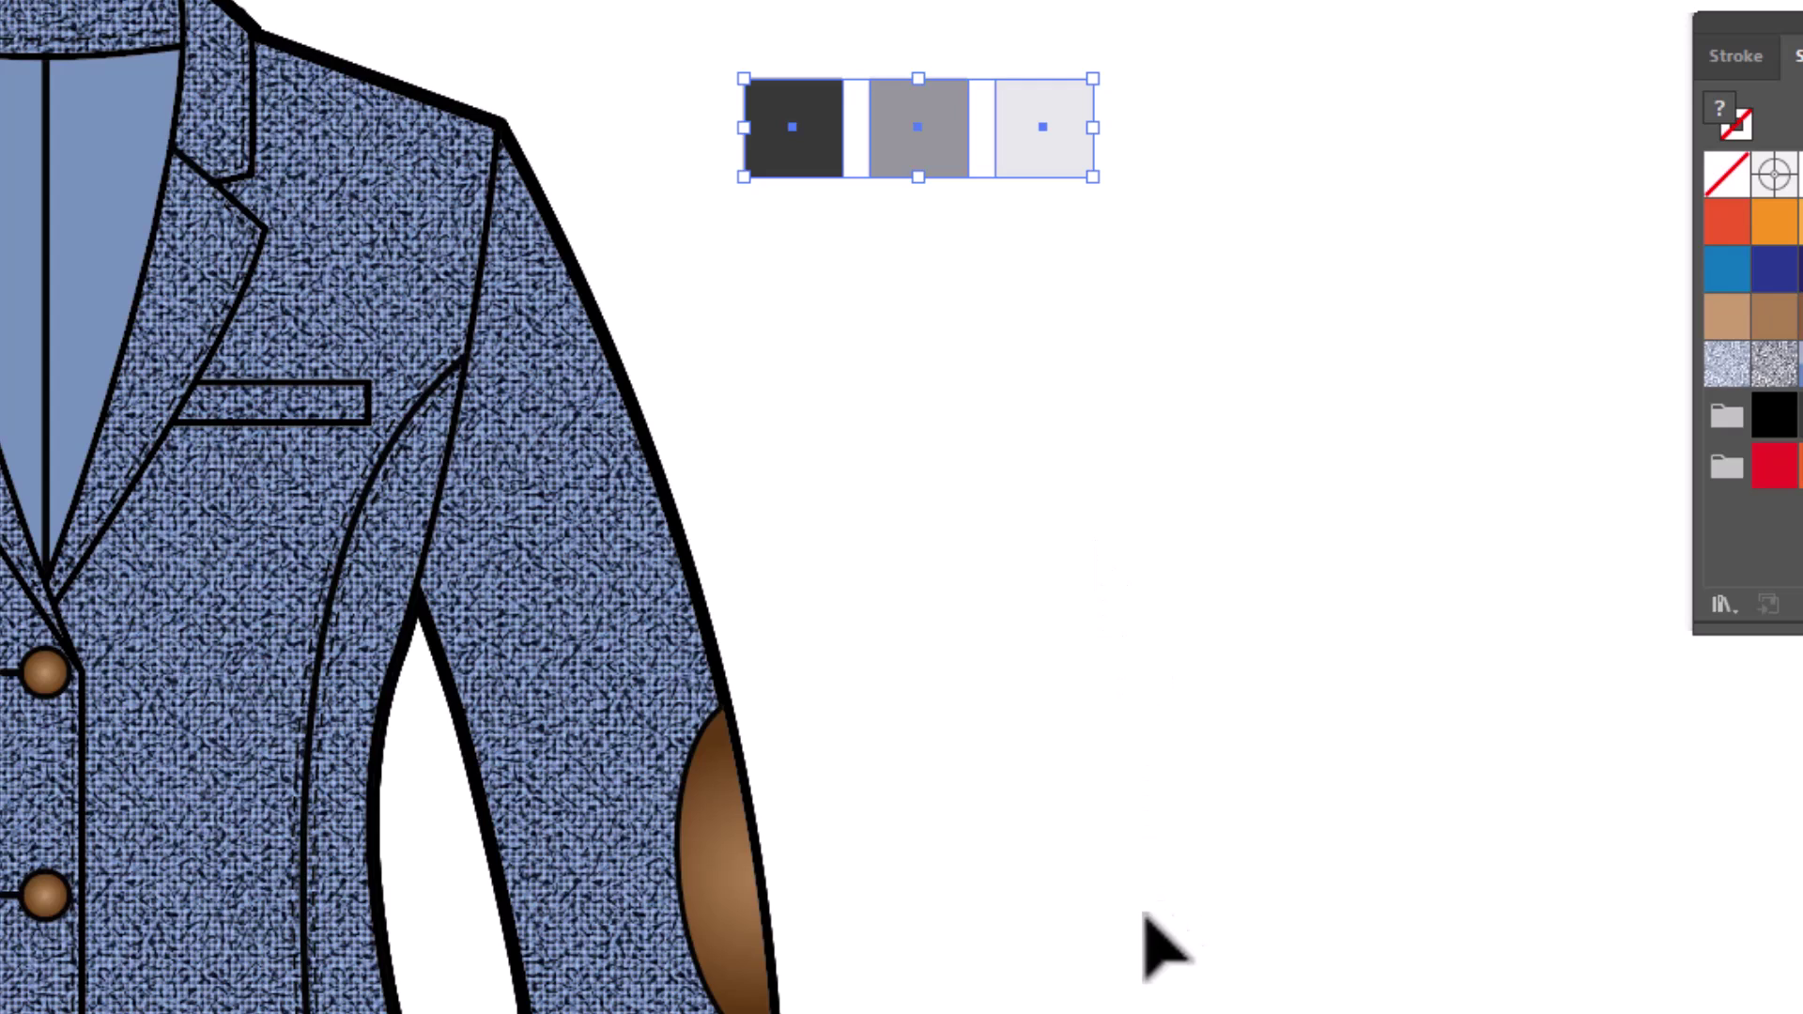
Create a 16 by 16 pt rectangle below the row of gray squares.
{"action": "left_click_drag", "start_coordinate": [1168, 789], "coordinate": [1115, 797]}
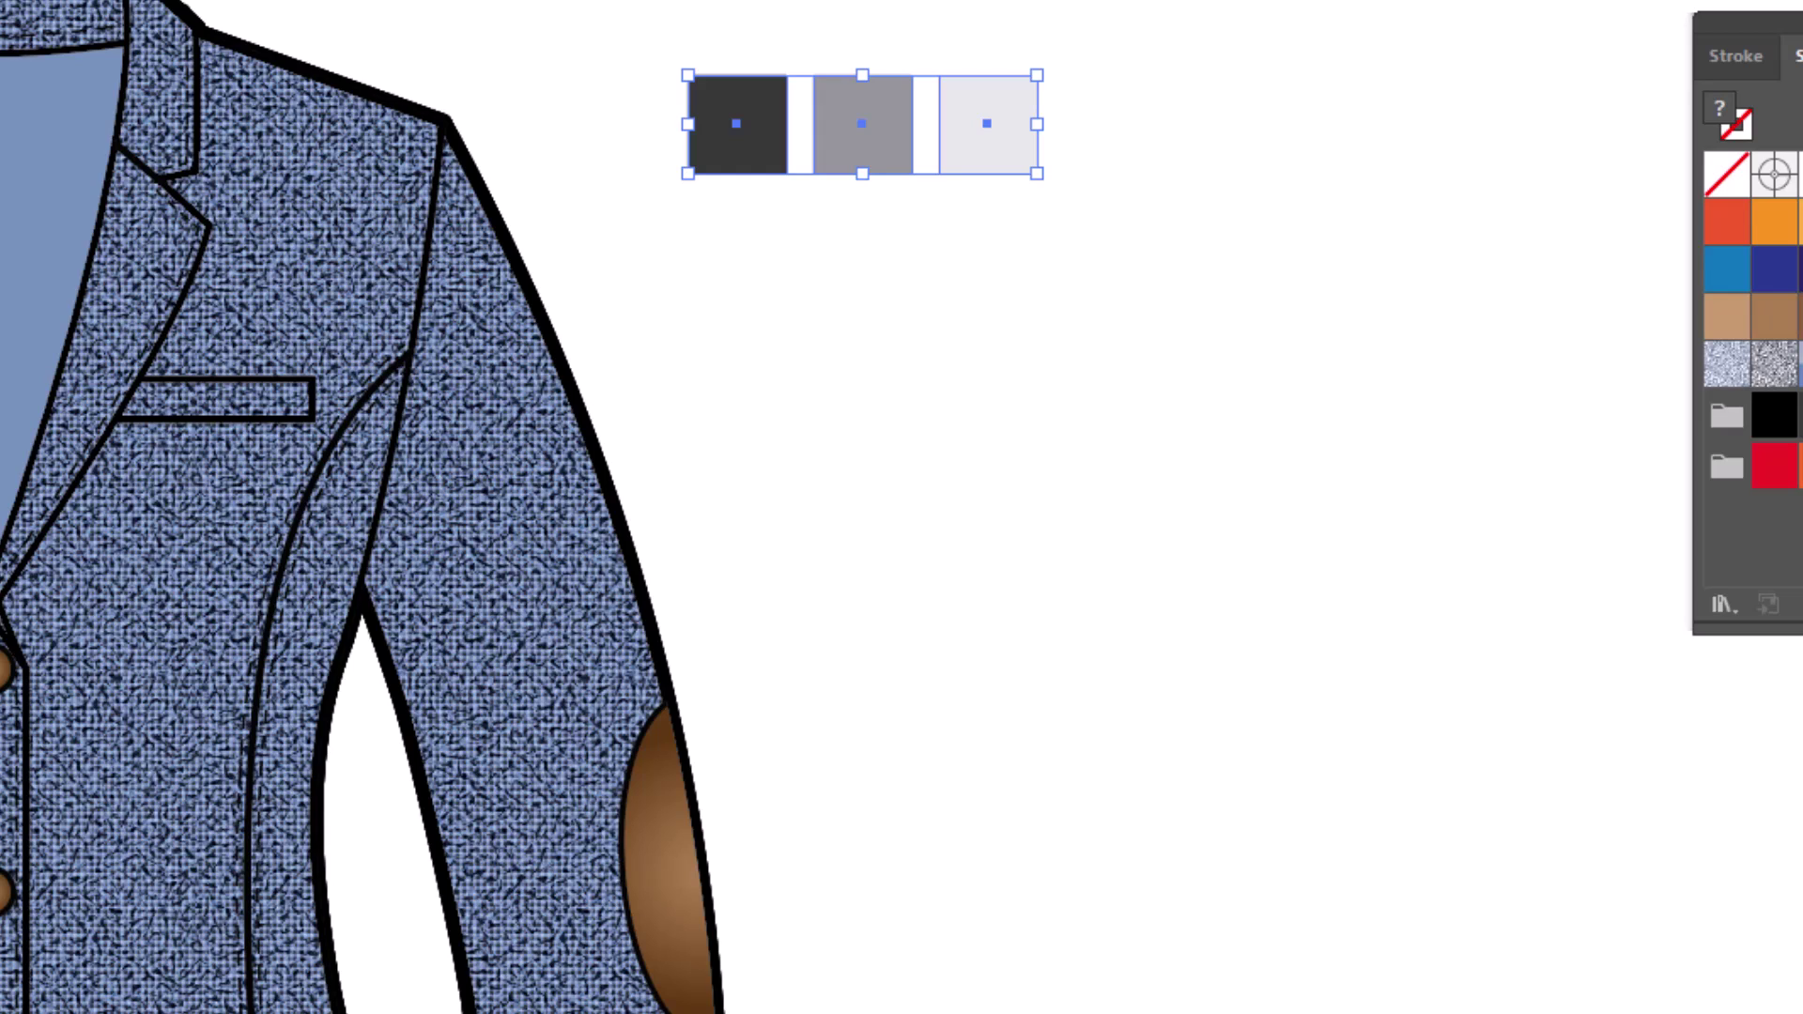
{"action": "key", "text": "m"}
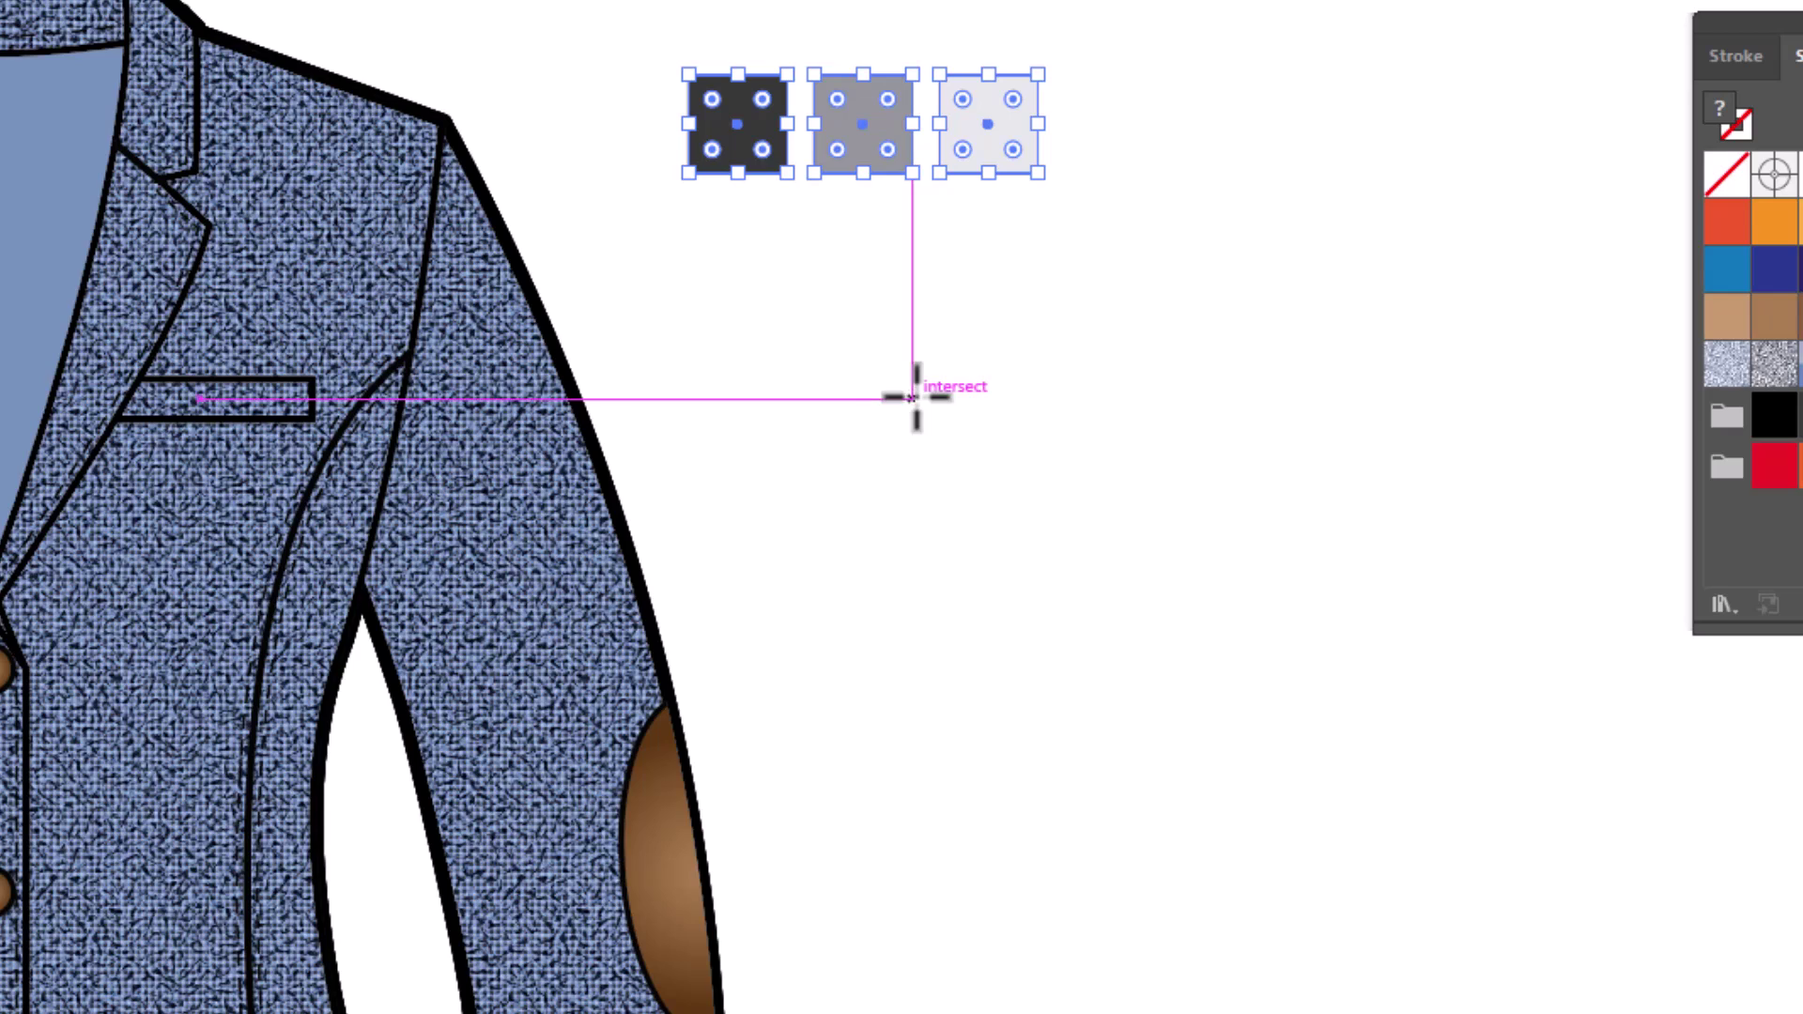
{"action": "left_click", "coordinate": [894, 351]}
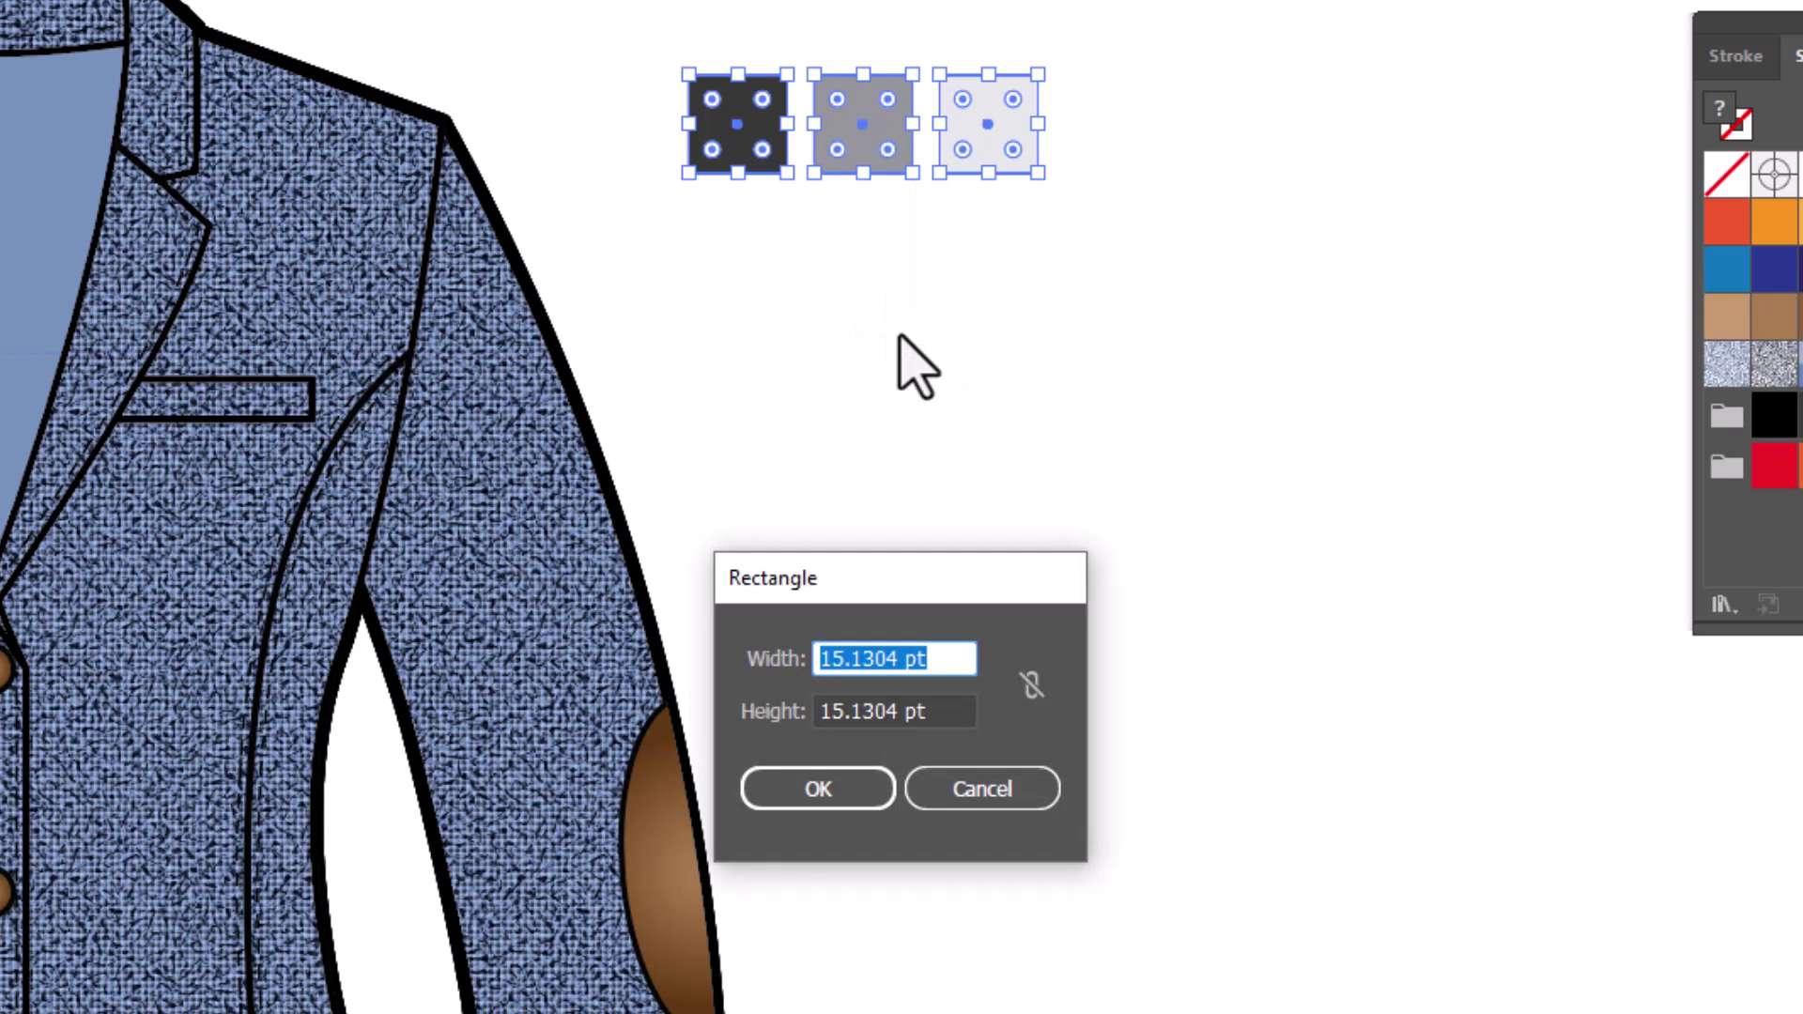
{"action": "type", "text": "1"}
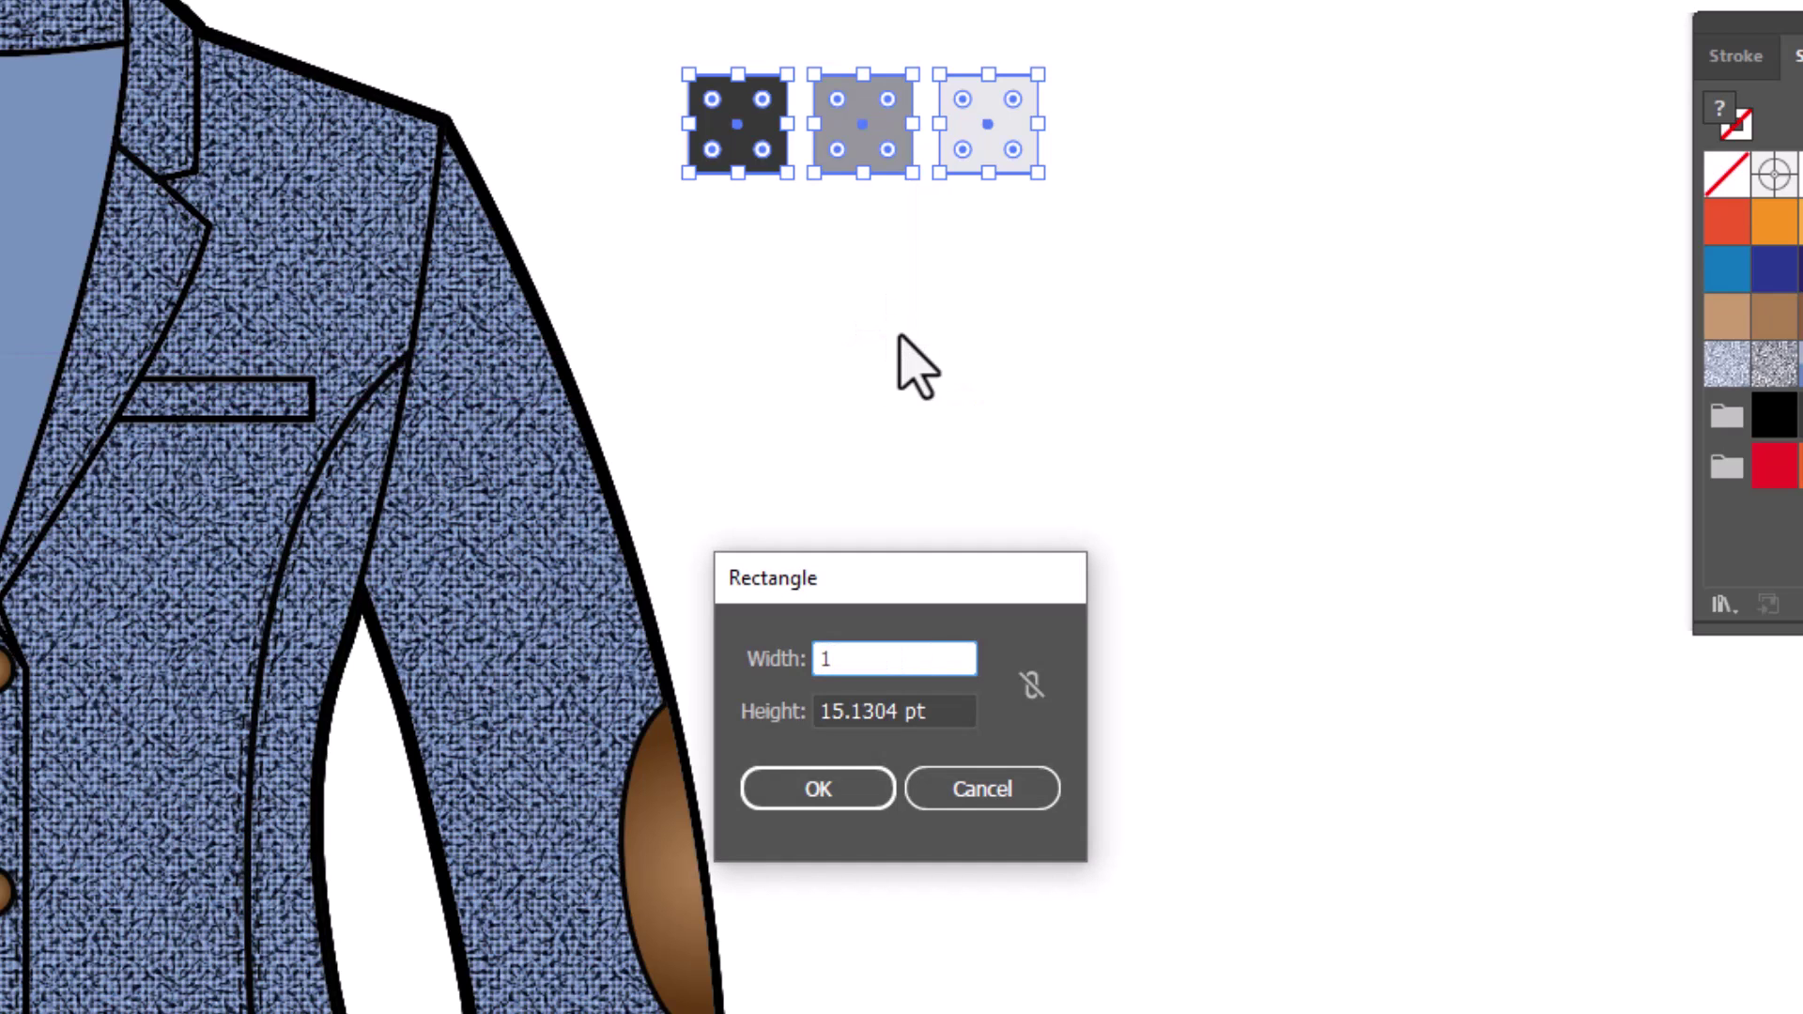
{"action": "type", "text": "6"}
{"action": "key", "text": "Tab"}
{"action": "type", "text": "1"}
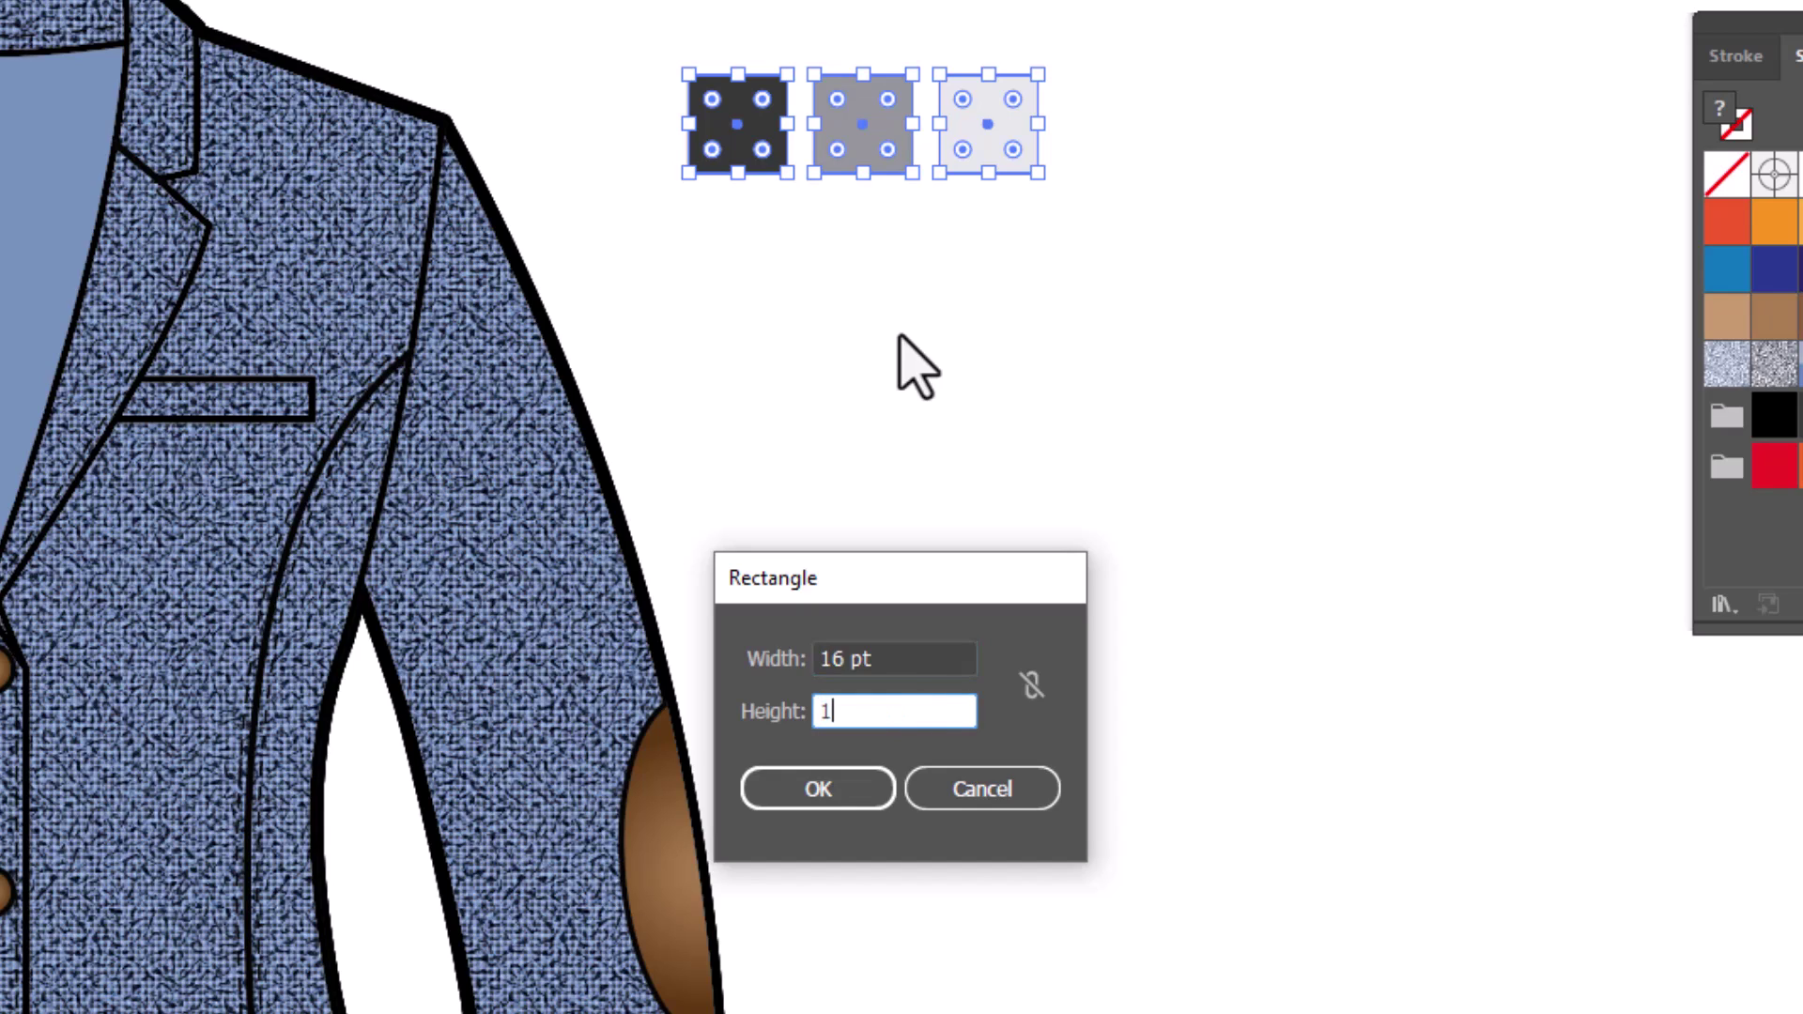
{"action": "type", "text": "6"}
{"action": "left_click", "coordinate": [821, 791]}
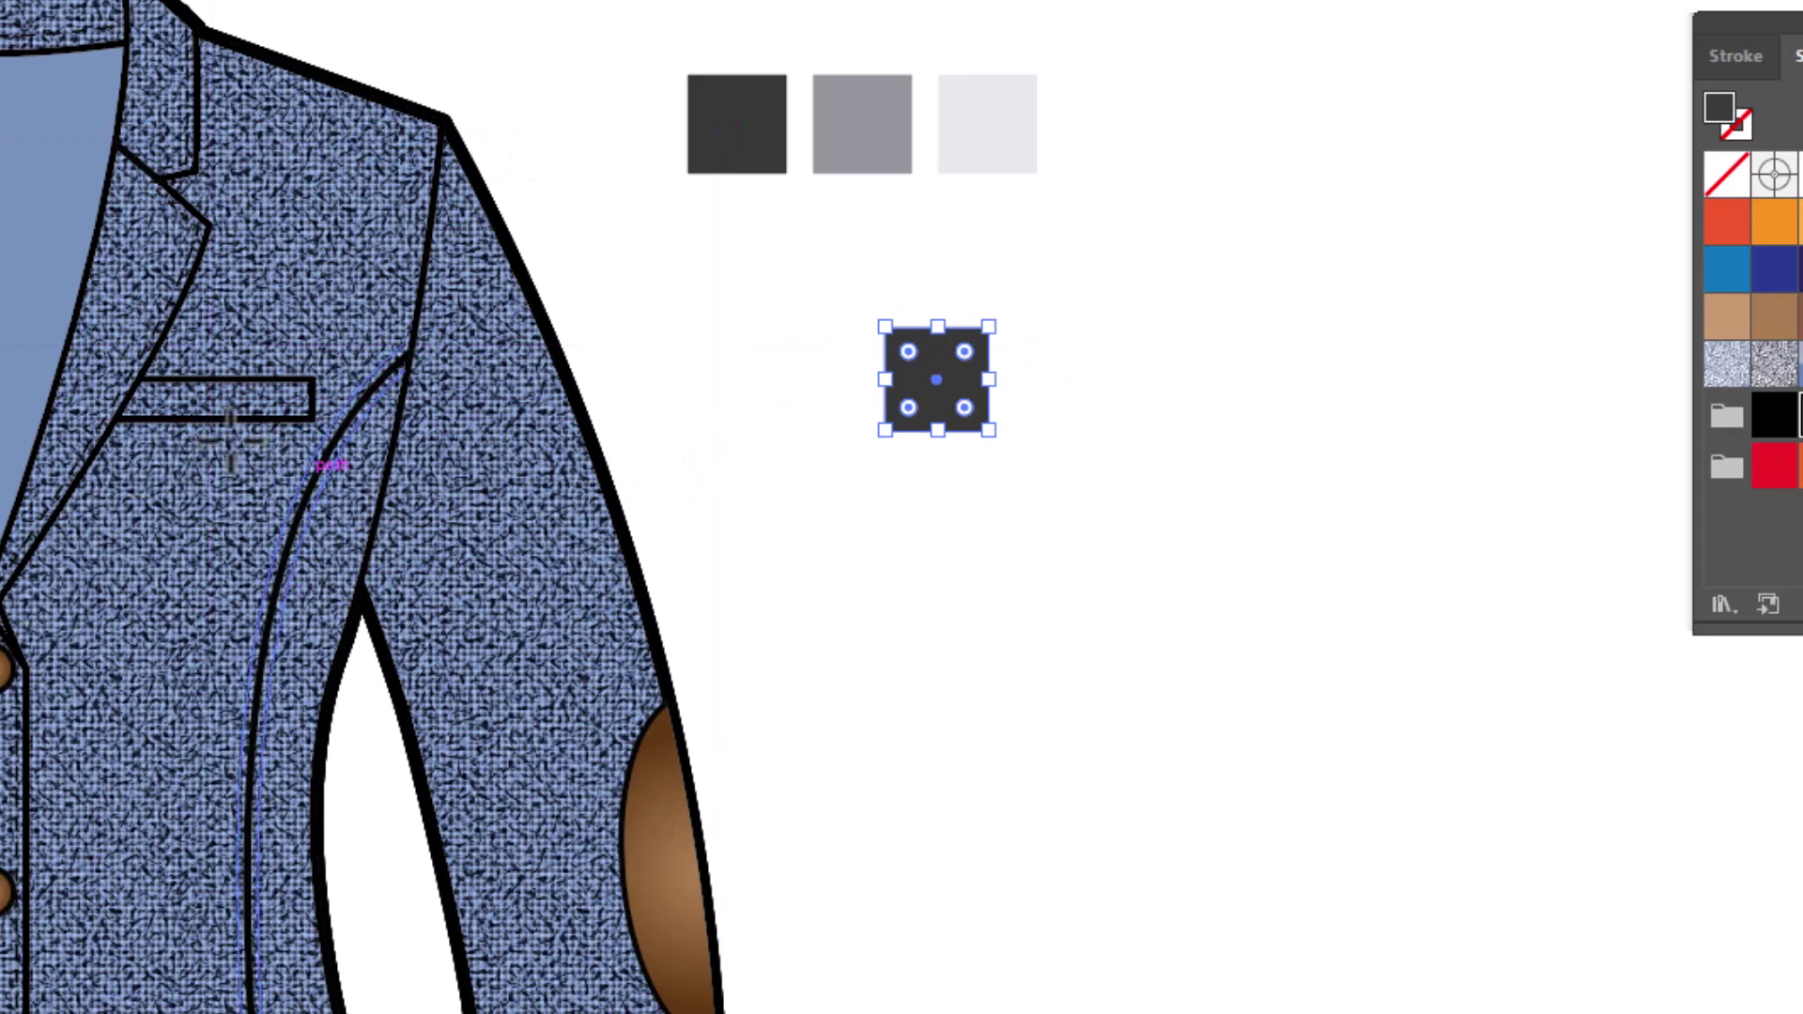
Draw one vertical and one horizontal straight line with the Pen tool, crossing the 16 pt square and extending past its edges.
{"action": "key", "text": "p"}
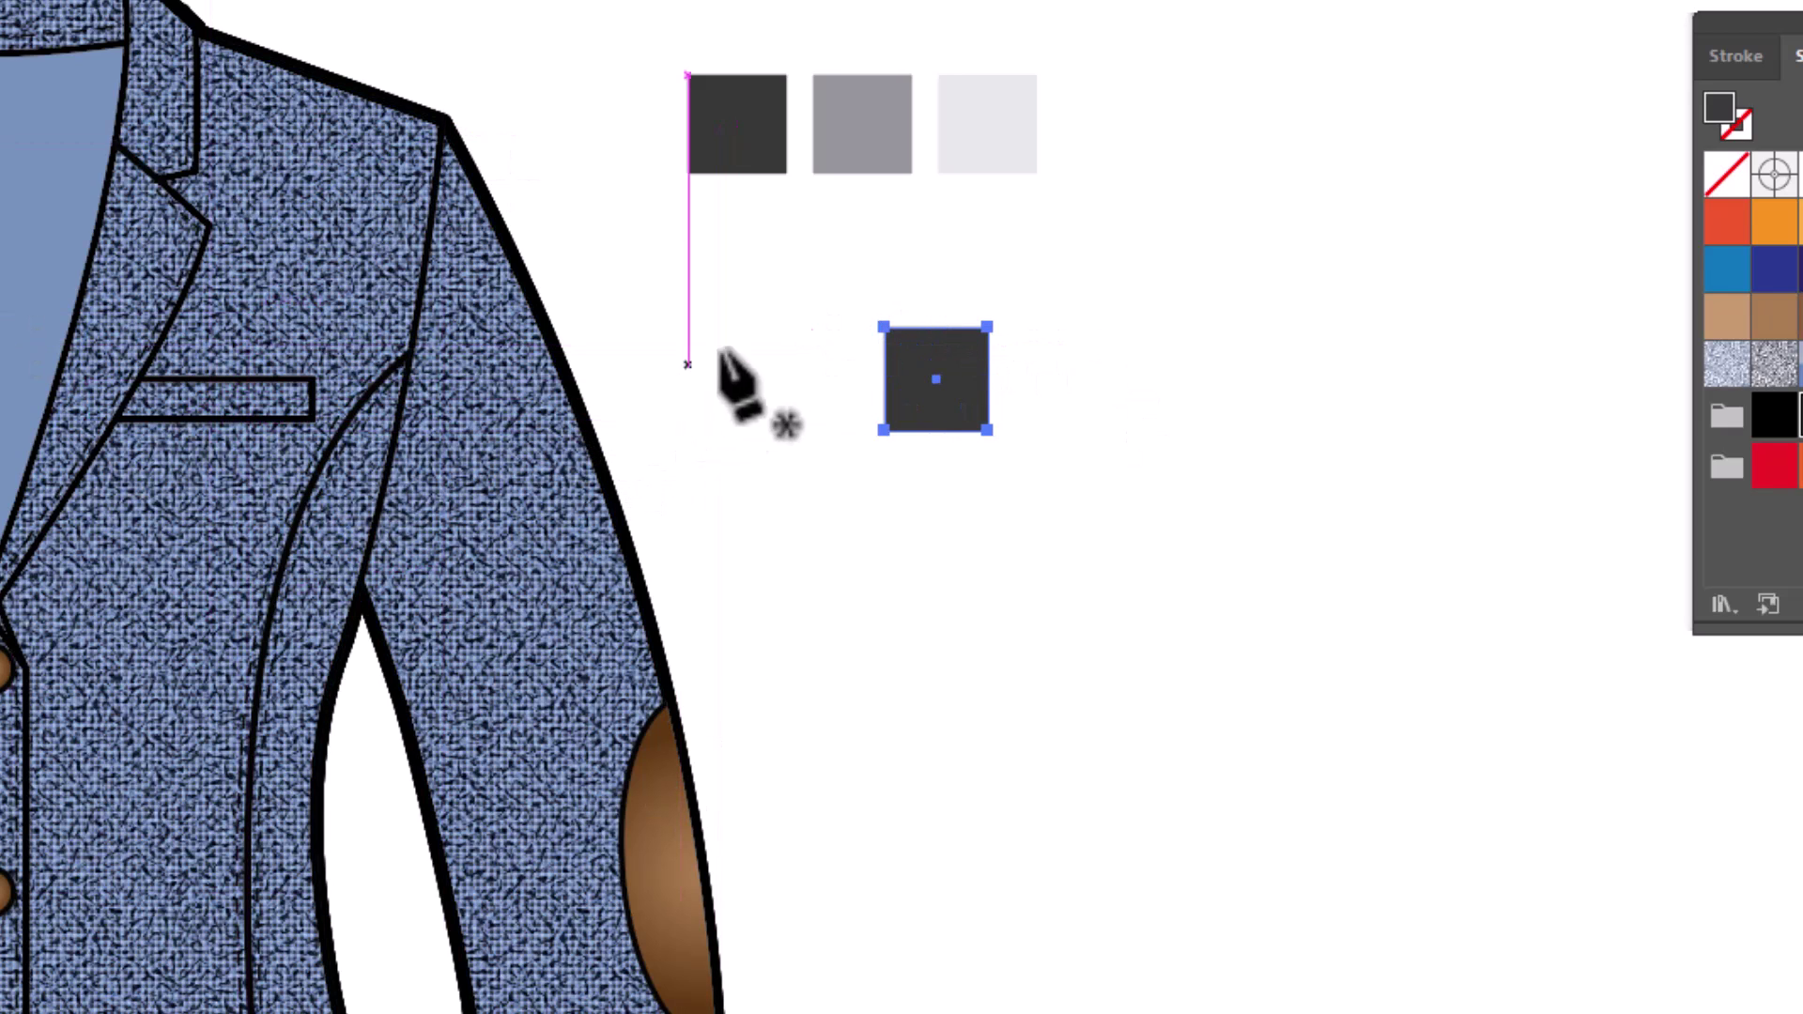
{"action": "left_click", "coordinate": [926, 266]}
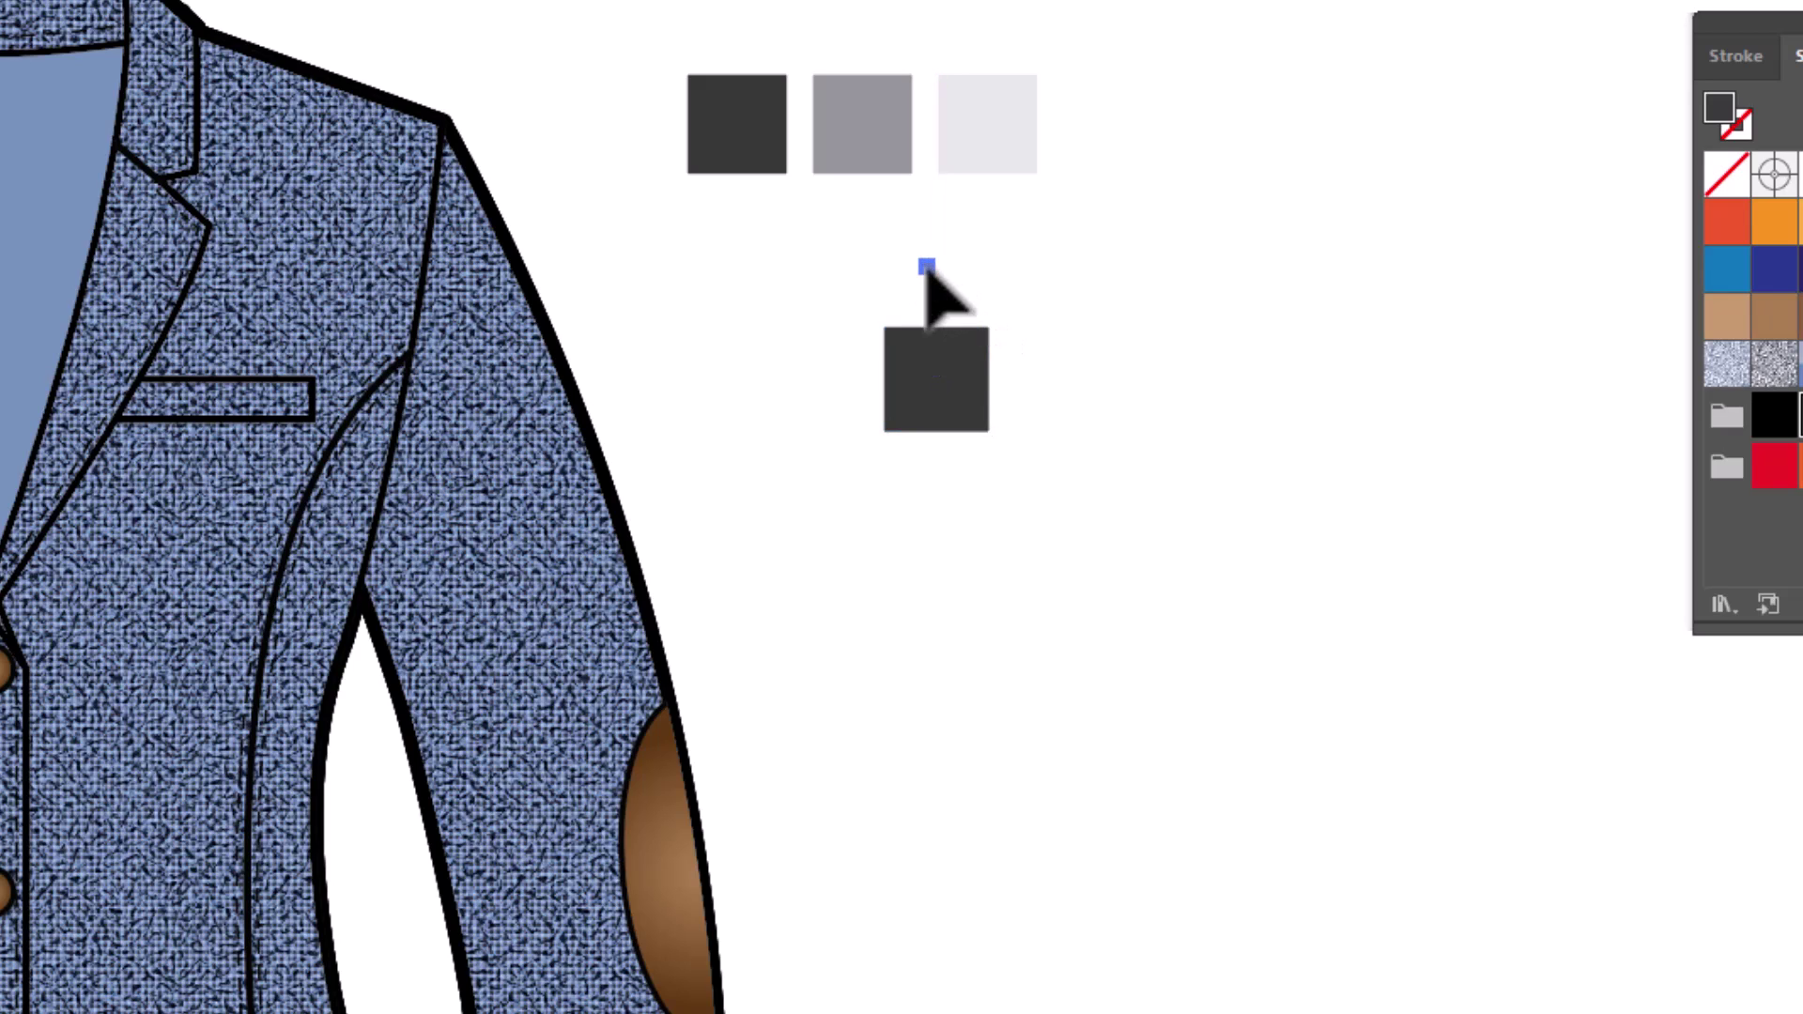
{"action": "left_click", "coordinate": [926, 523]}
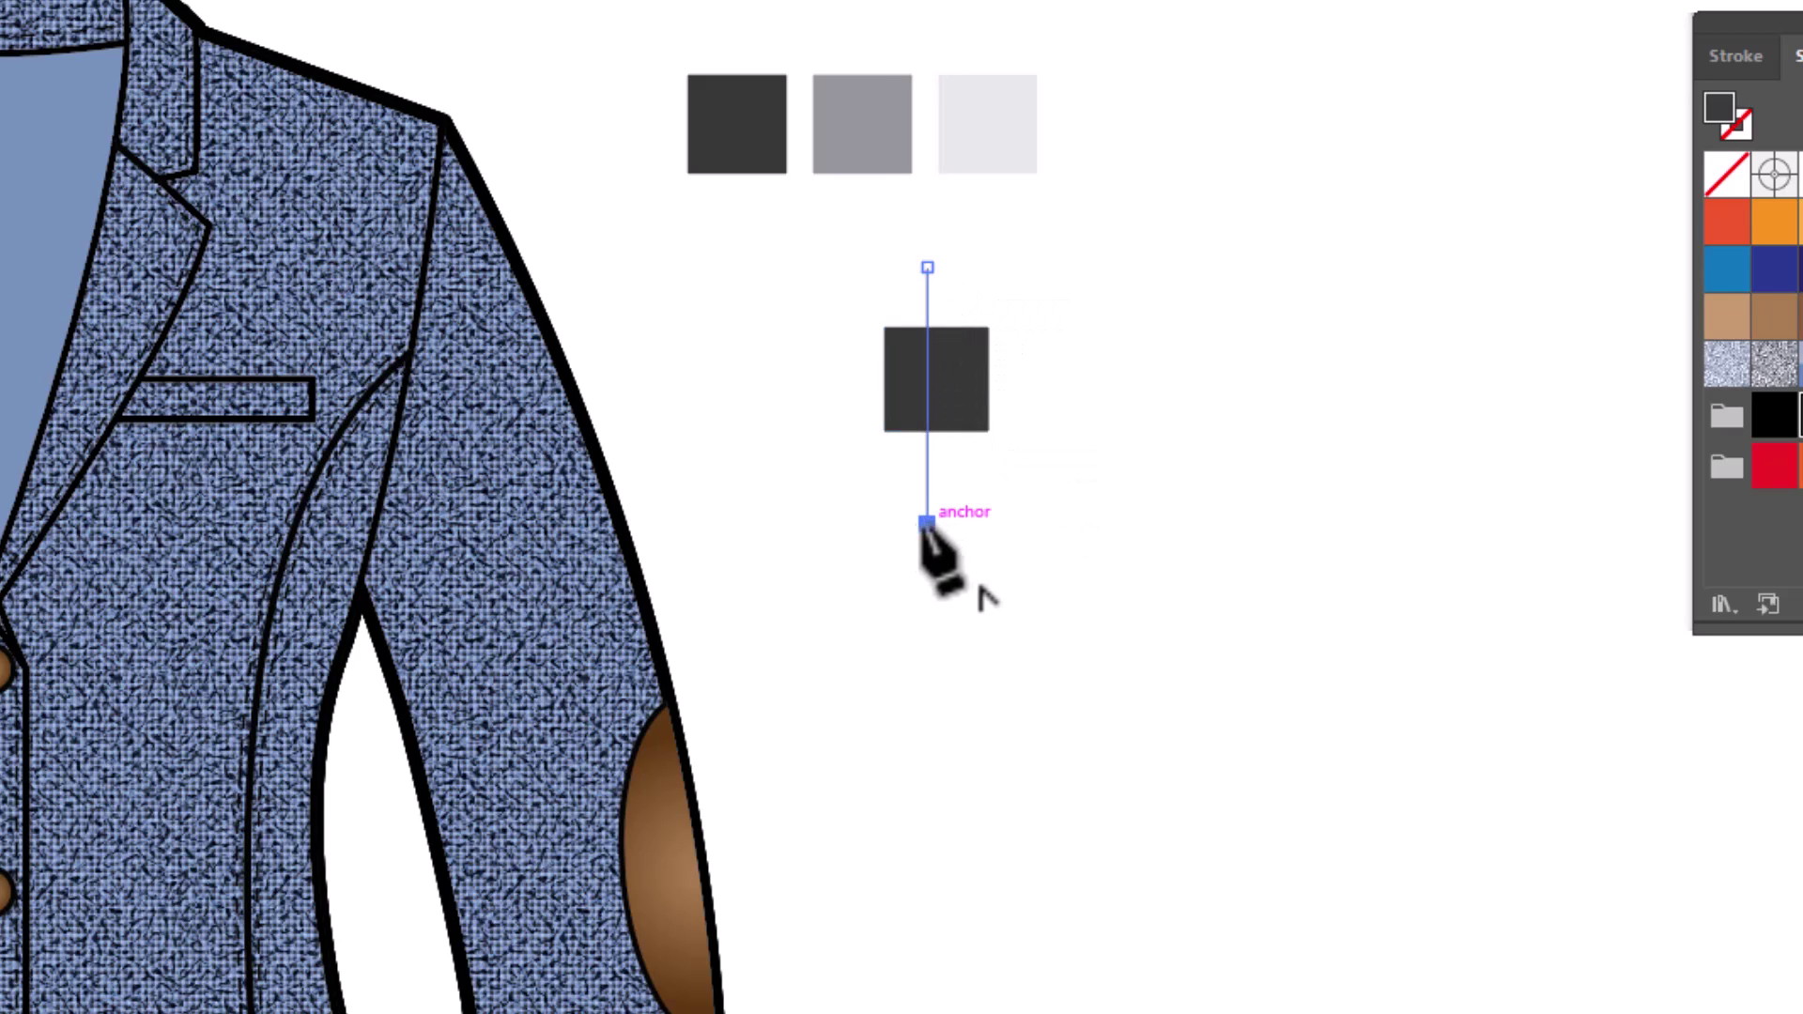
{"action": "key", "text": "Return"}
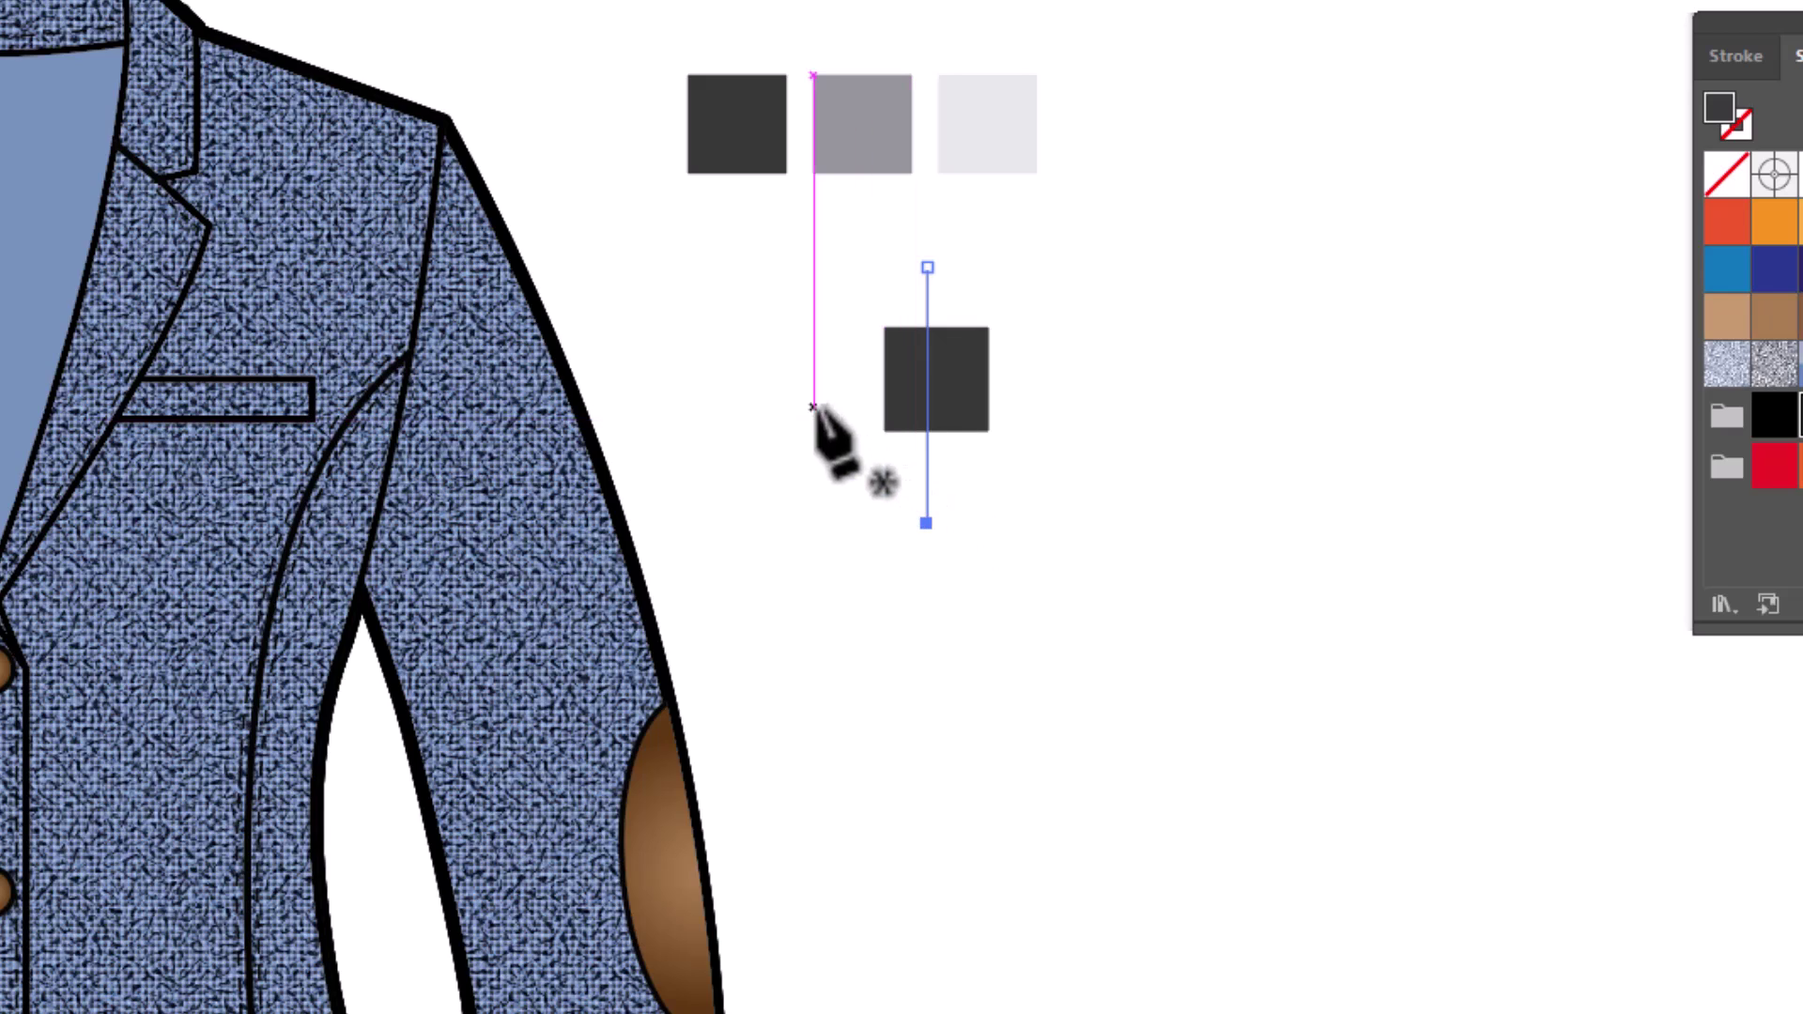
{"action": "left_click", "coordinate": [805, 386]}
{"action": "left_click", "coordinate": [1068, 387]}
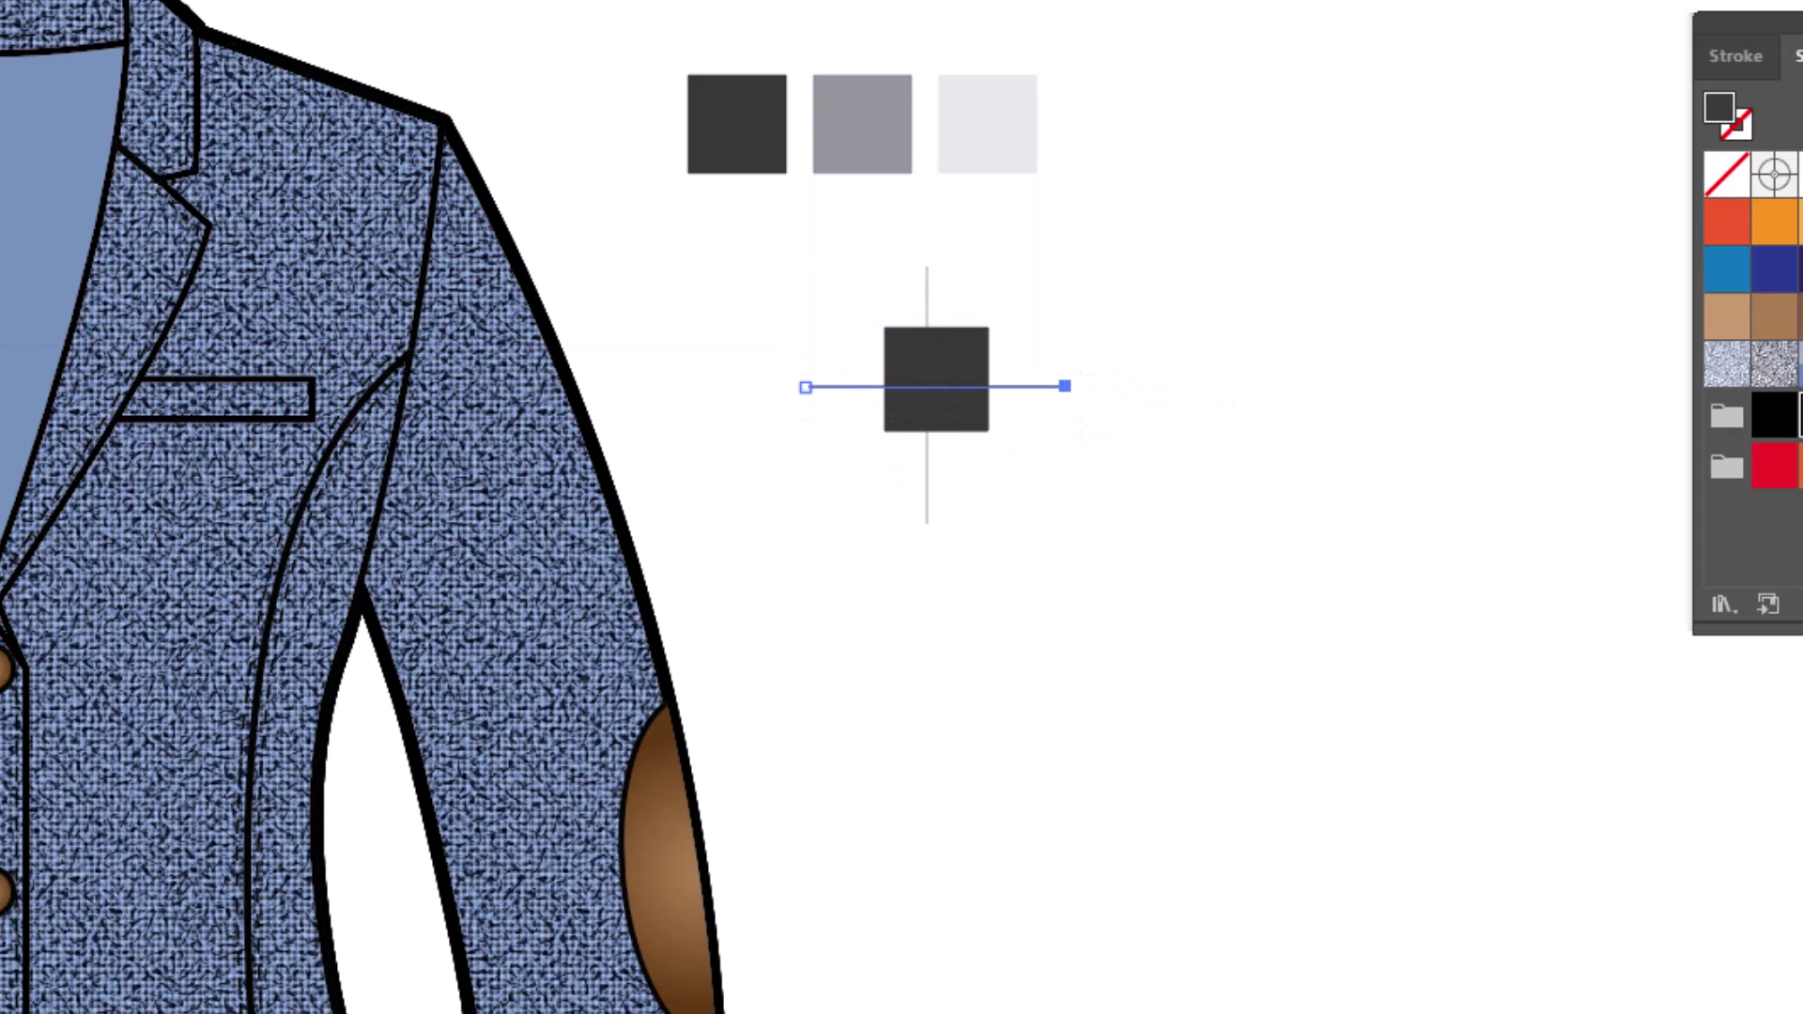
Align the 16 pt square and both crossing lines to each other on their horizontal and vertical centers.
{"action": "key", "text": "v"}
{"action": "left_click_drag", "start_coordinate": [785, 291], "coordinate": [1167, 617]}
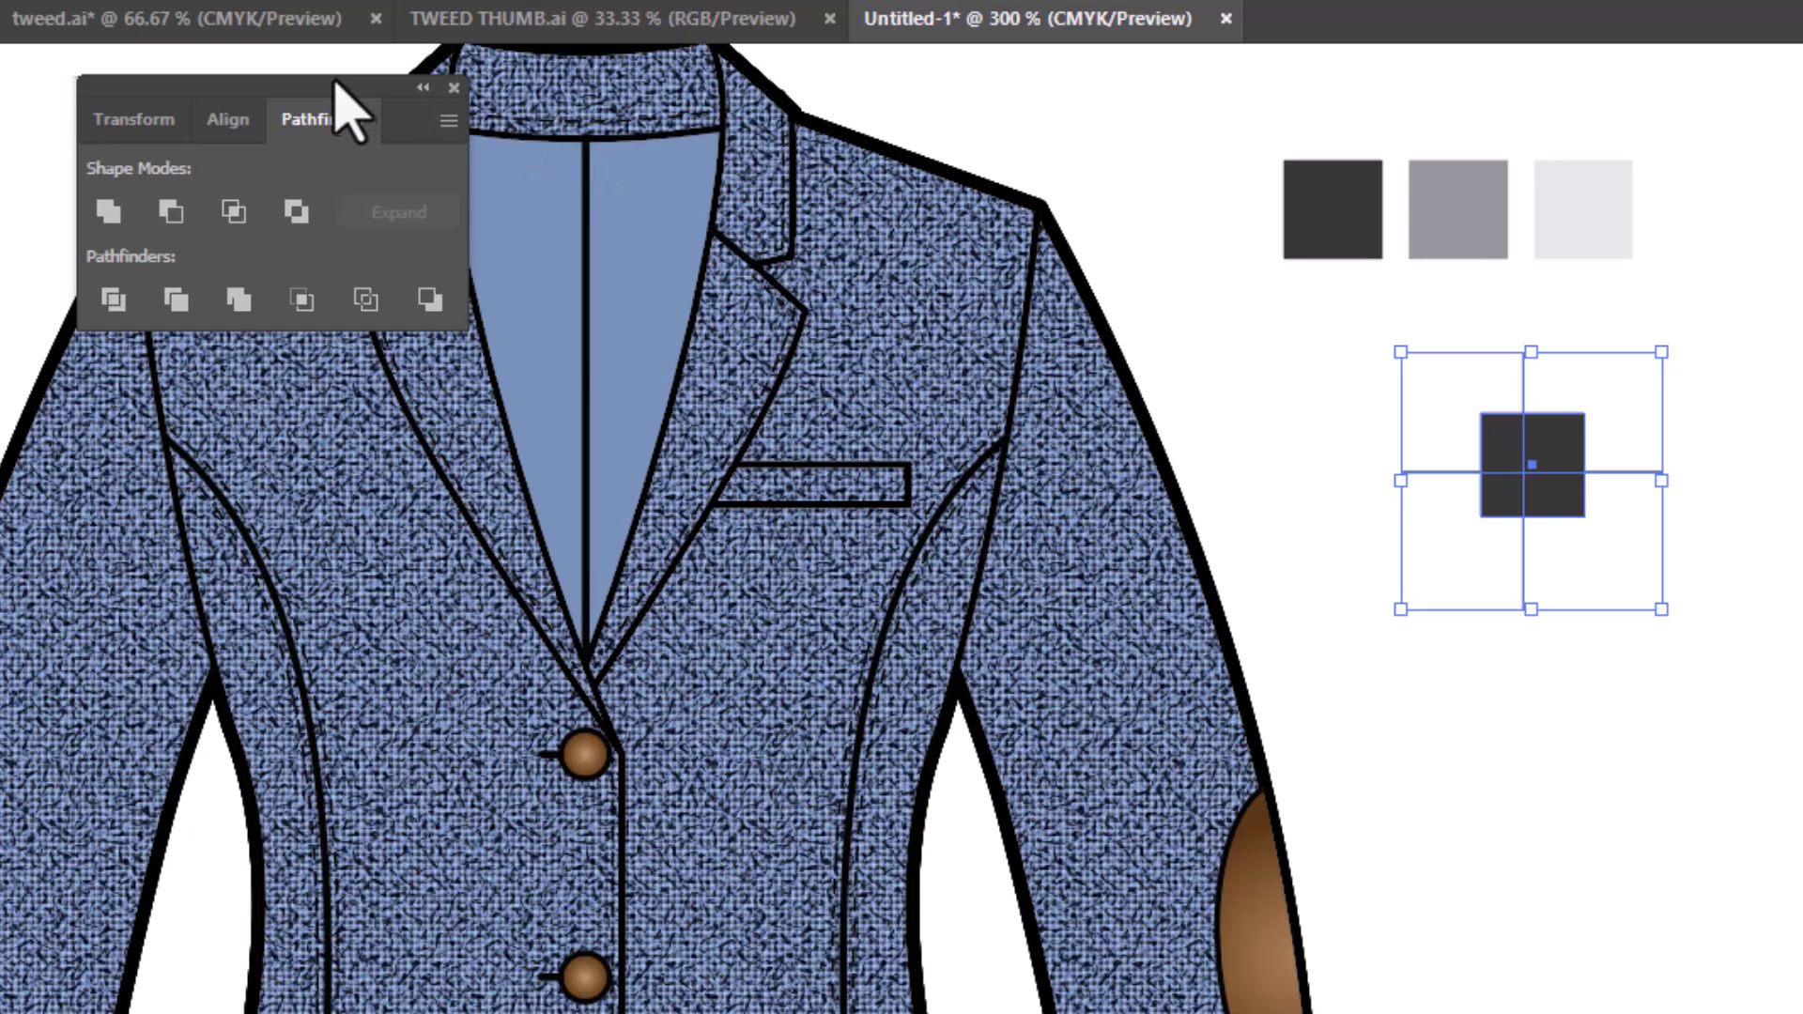
{"action": "left_click_drag", "start_coordinate": [392, 87], "coordinate": [888, 132]}
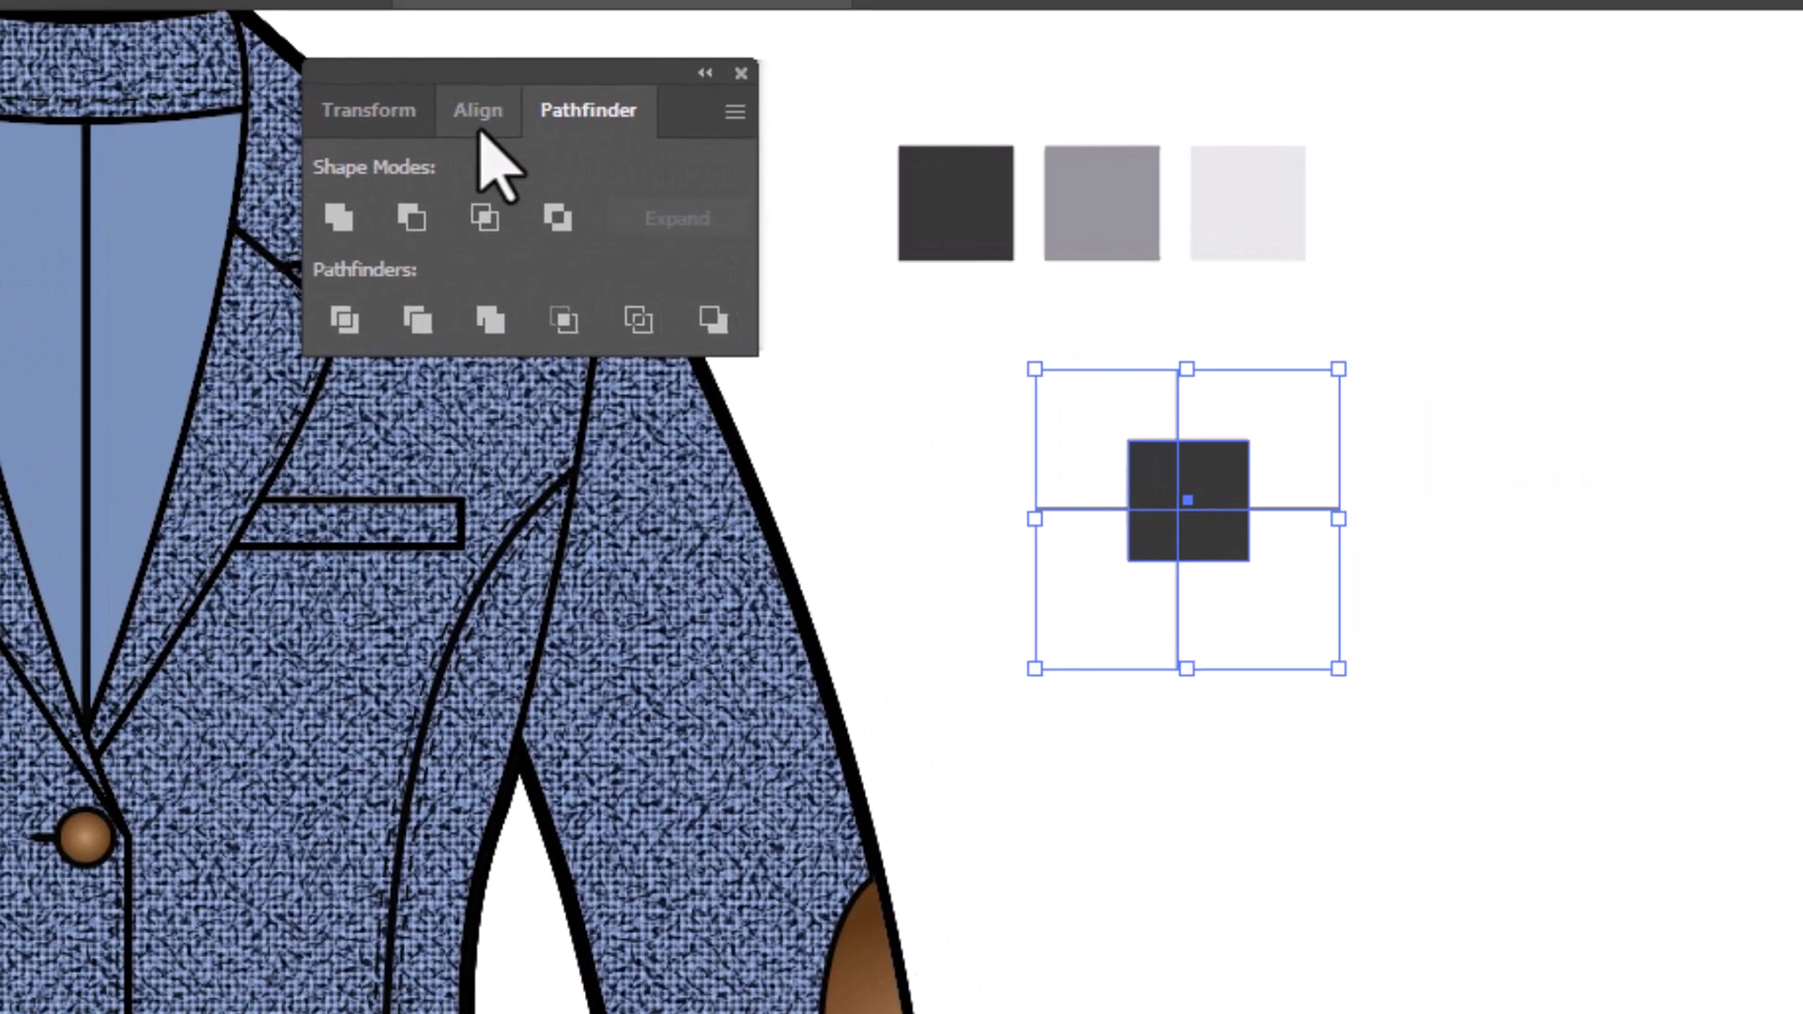
{"action": "left_click", "coordinate": [724, 163]}
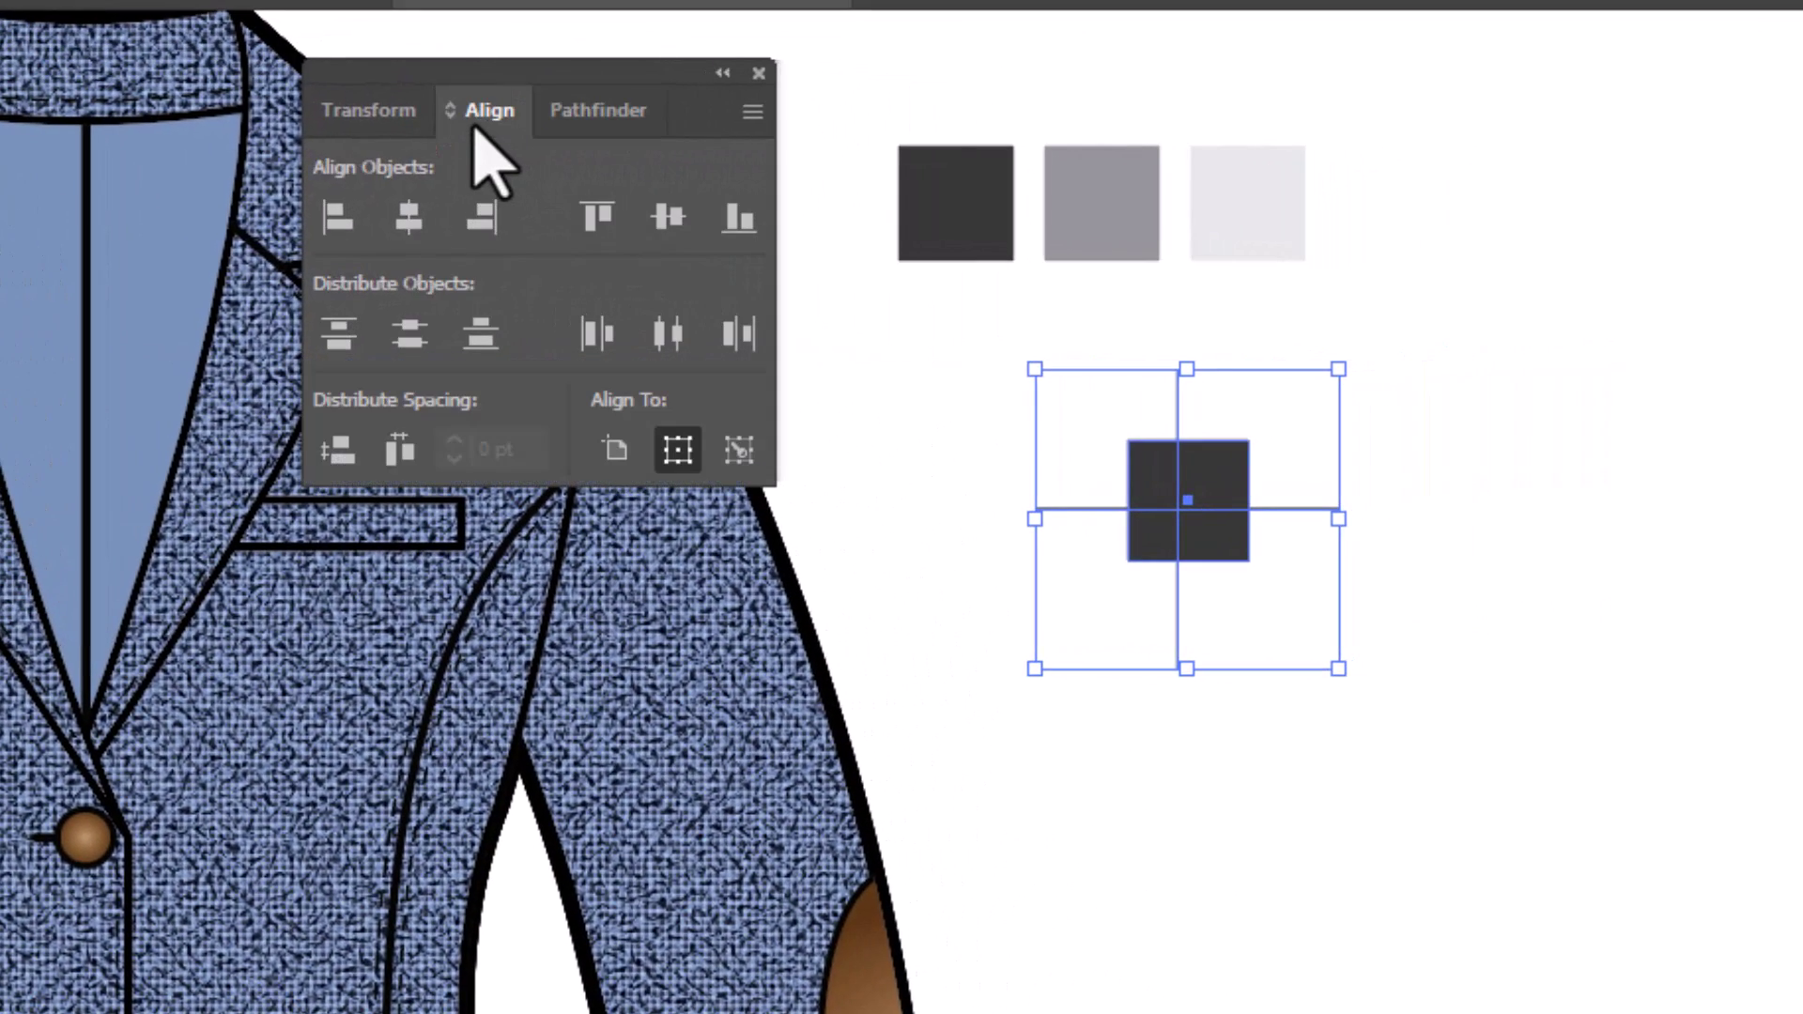
{"action": "left_click", "coordinate": [411, 216]}
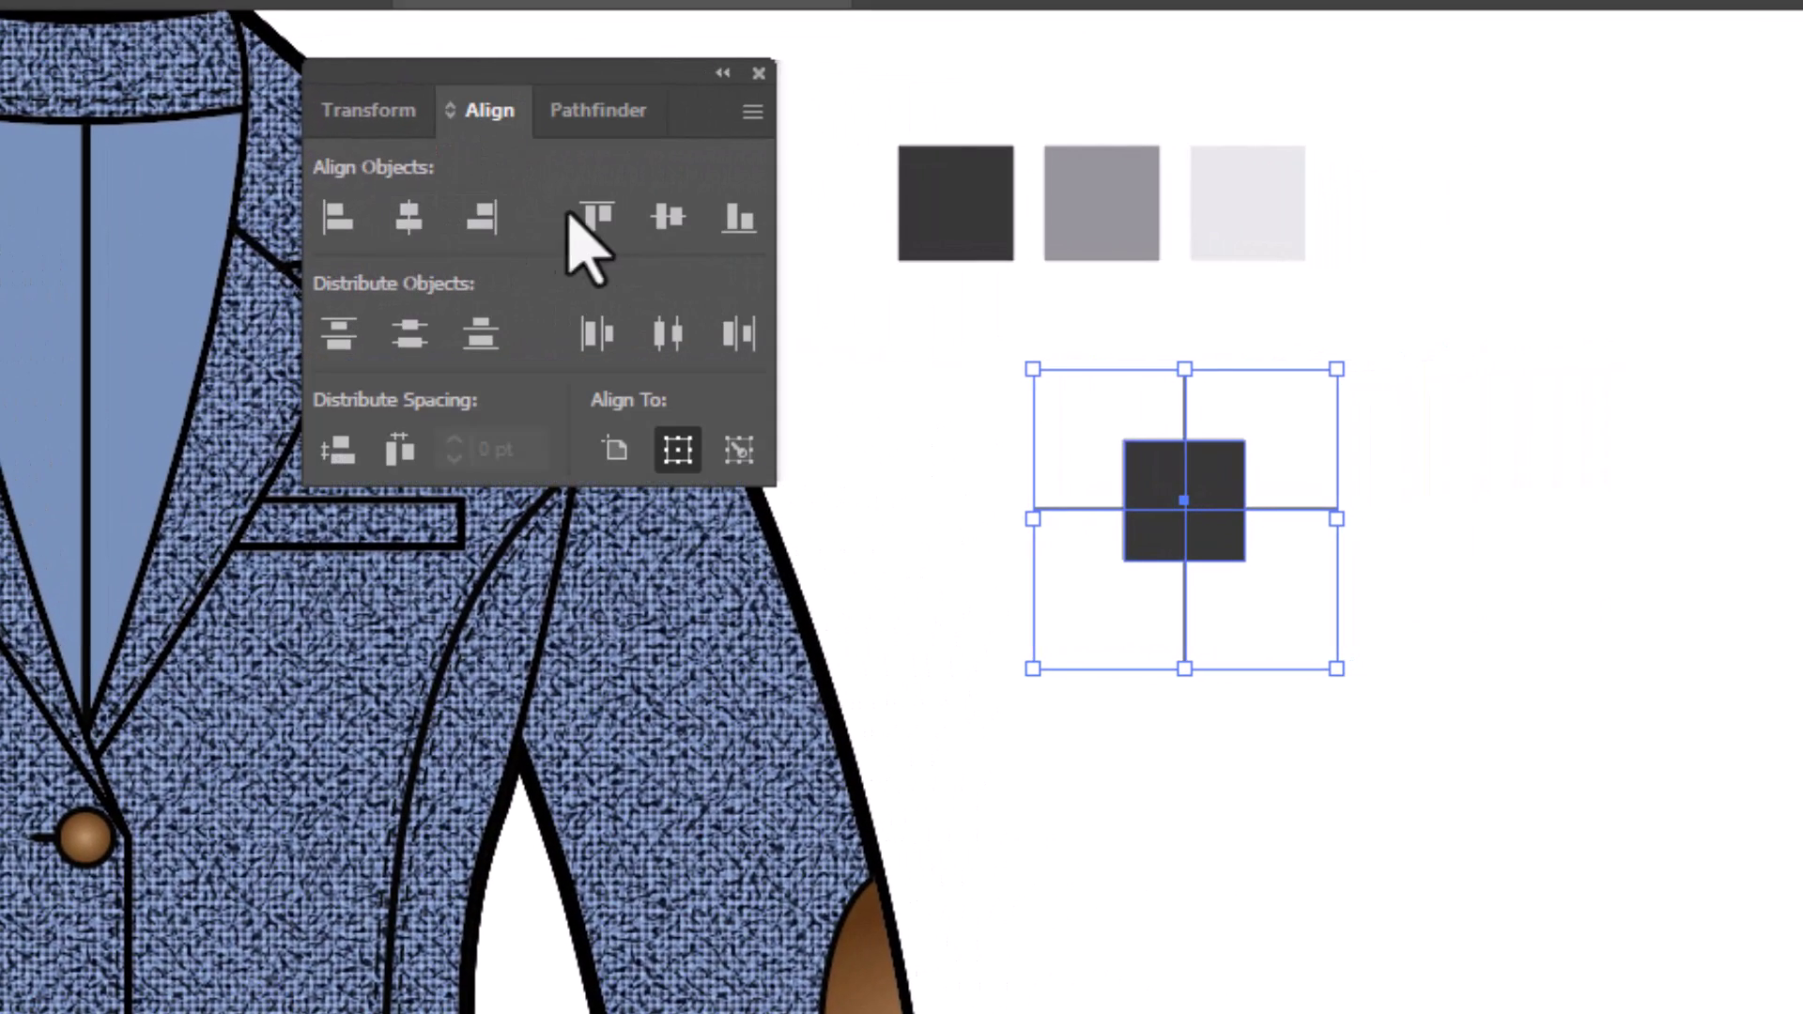
{"action": "left_click", "coordinate": [665, 225]}
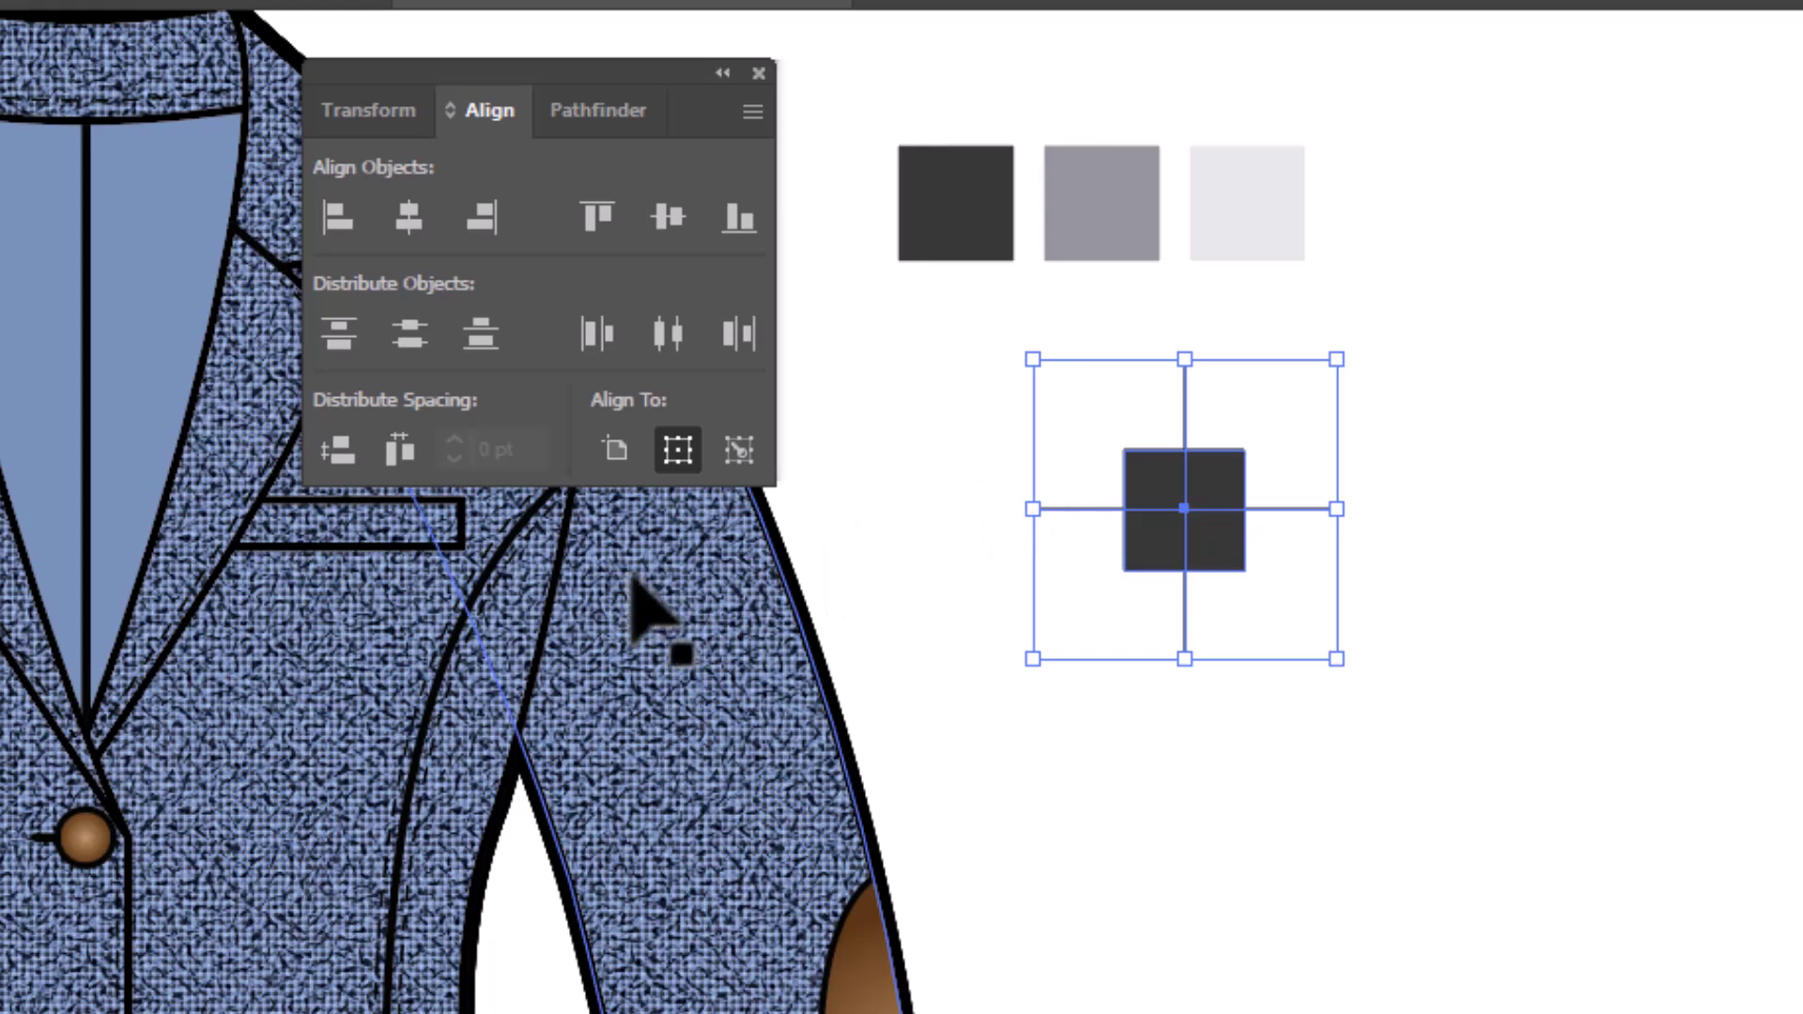
Divide the 16 pt square along the crossing lines with Pathfinder and ungroup the resulting quarters.
{"action": "left_click", "coordinate": [592, 113]}
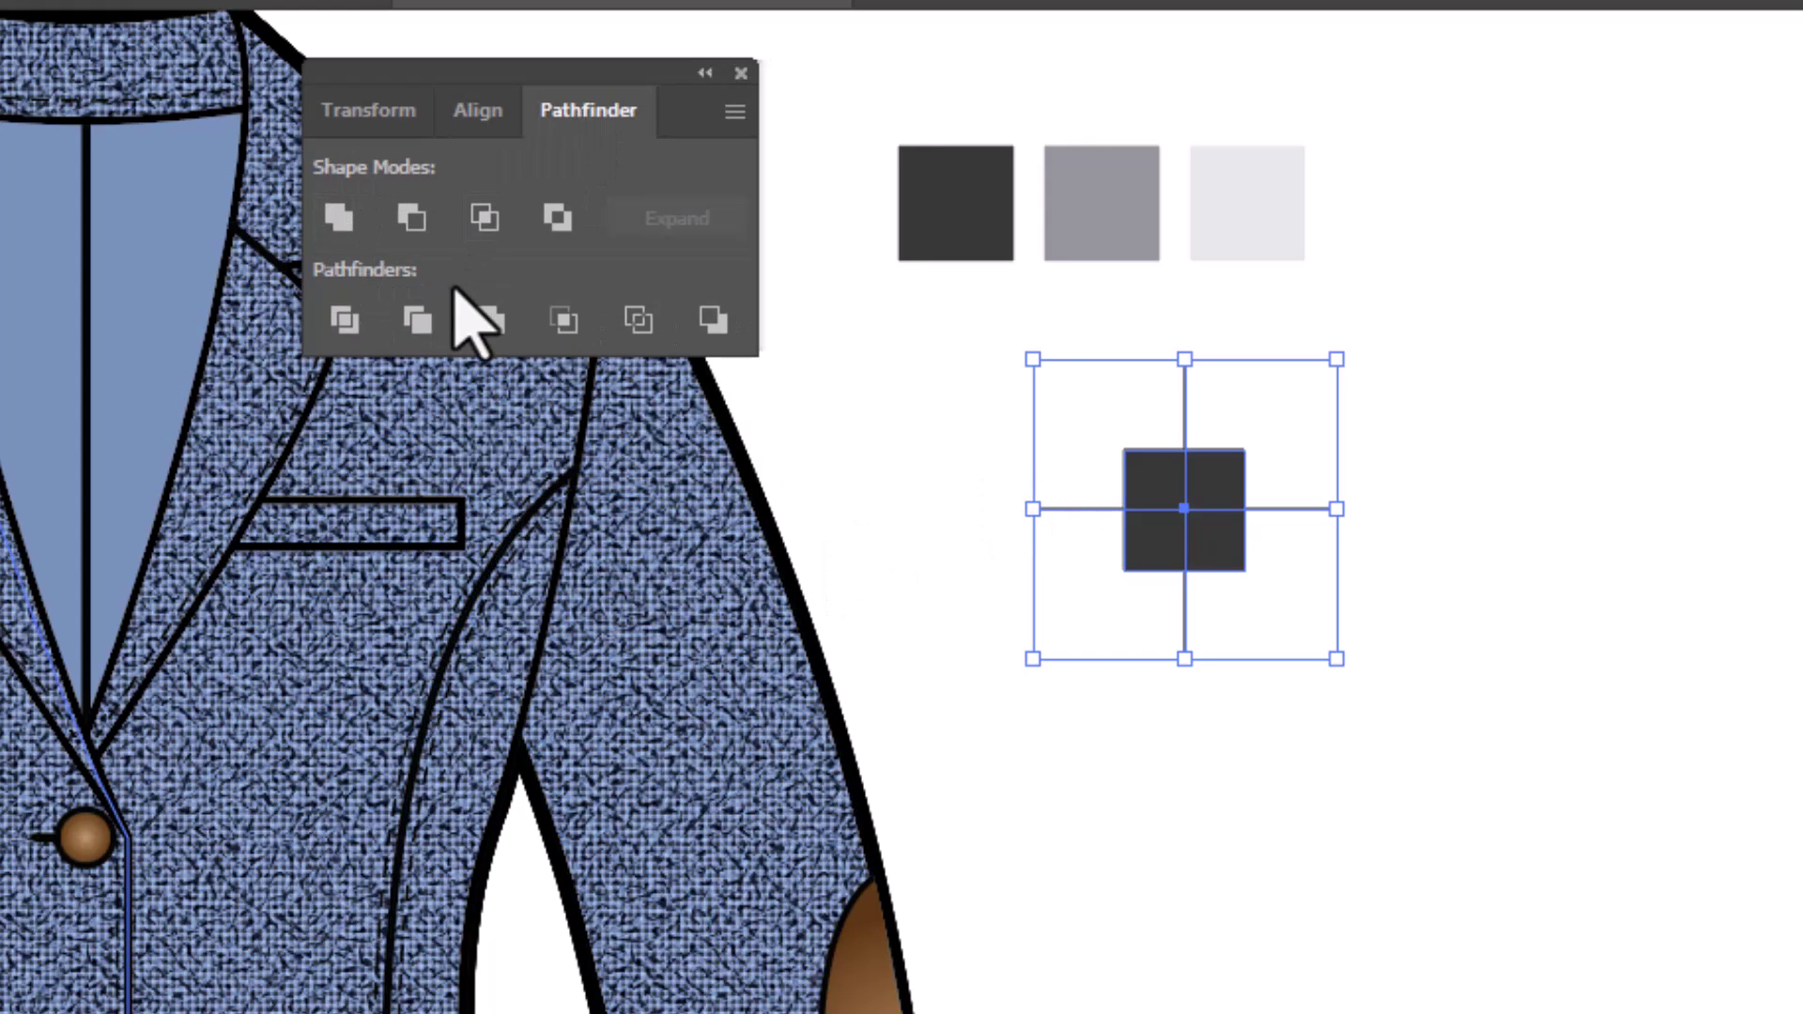
{"action": "left_click", "coordinate": [345, 320]}
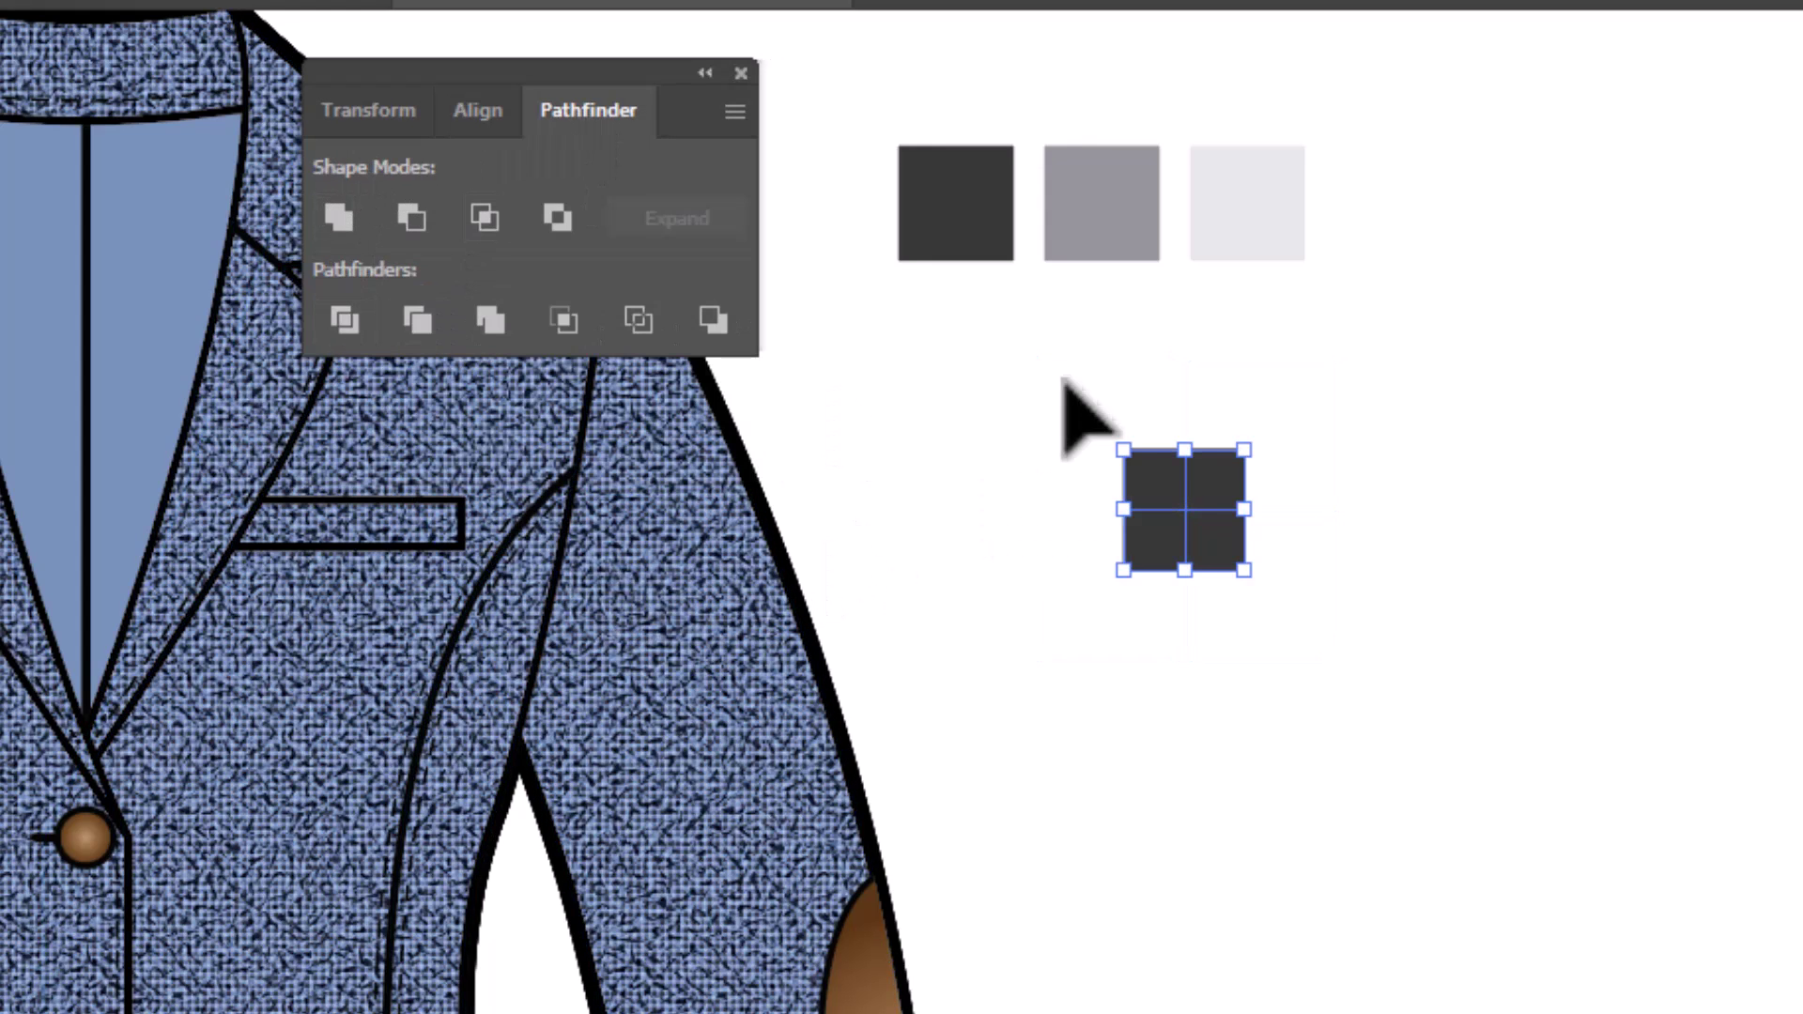
{"action": "right_click", "coordinate": [1225, 366]}
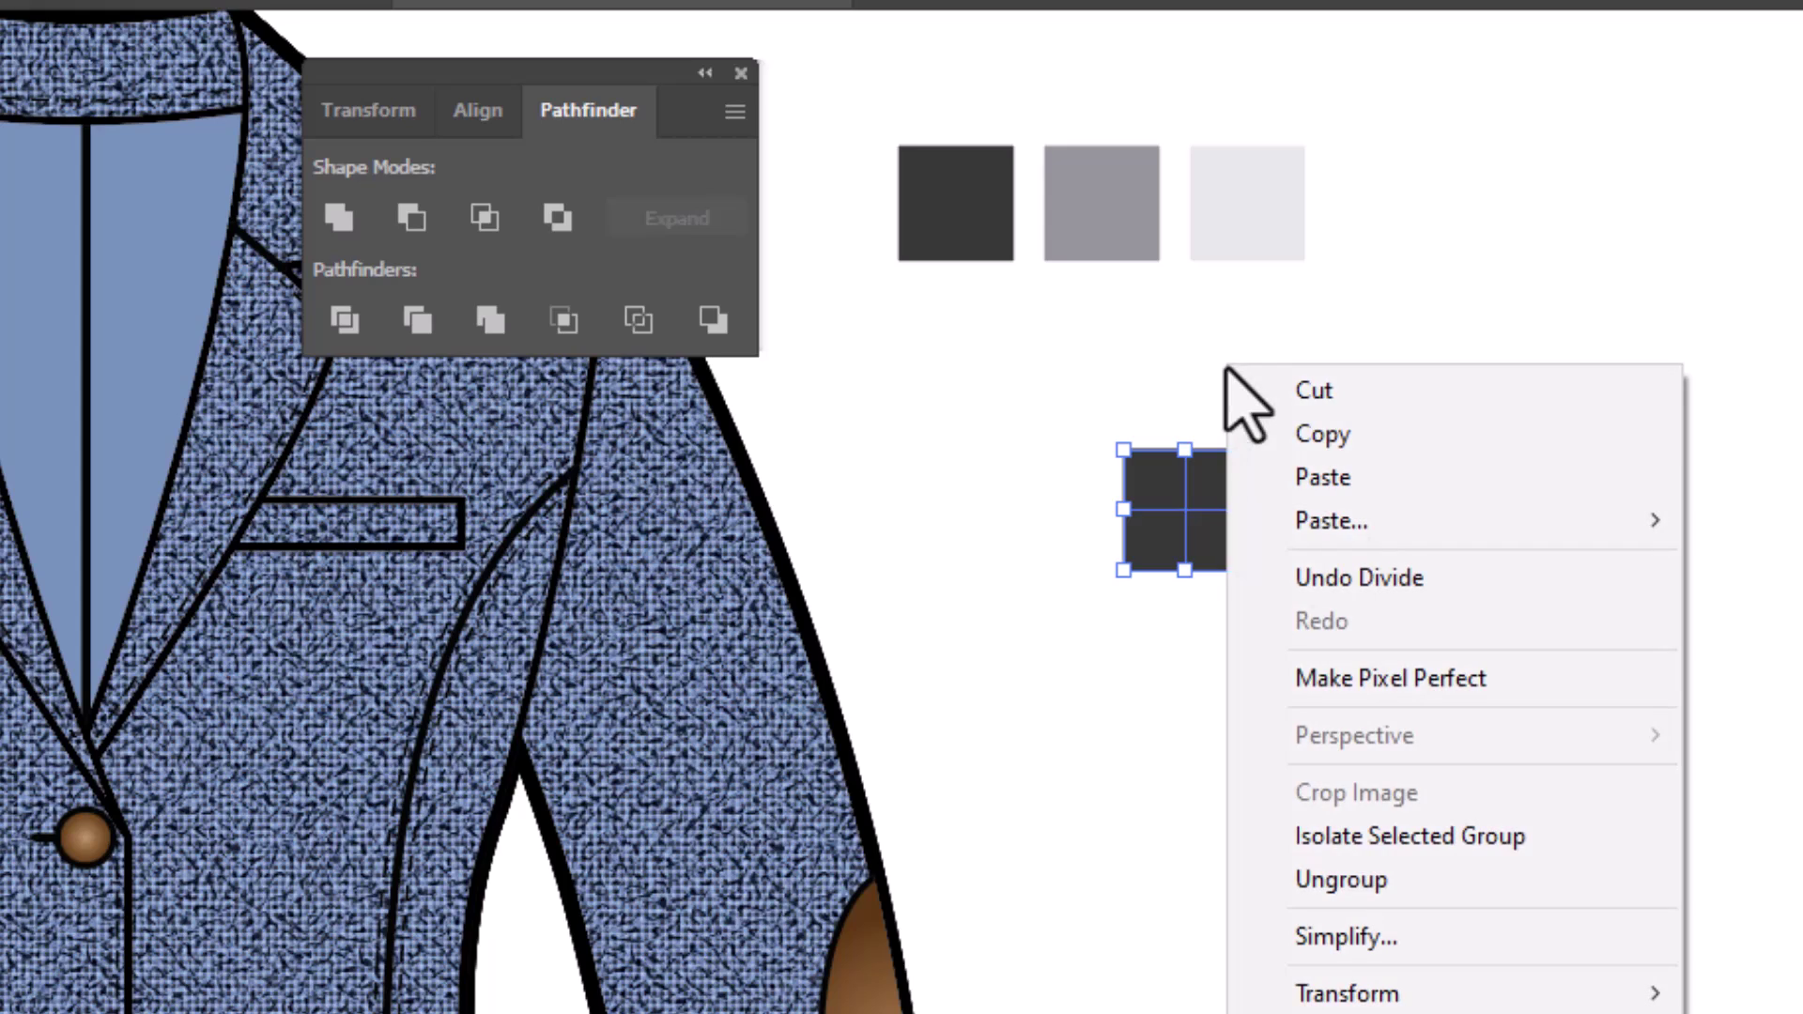
{"action": "left_click", "coordinate": [1334, 881]}
{"action": "left_click", "coordinate": [1531, 631]}
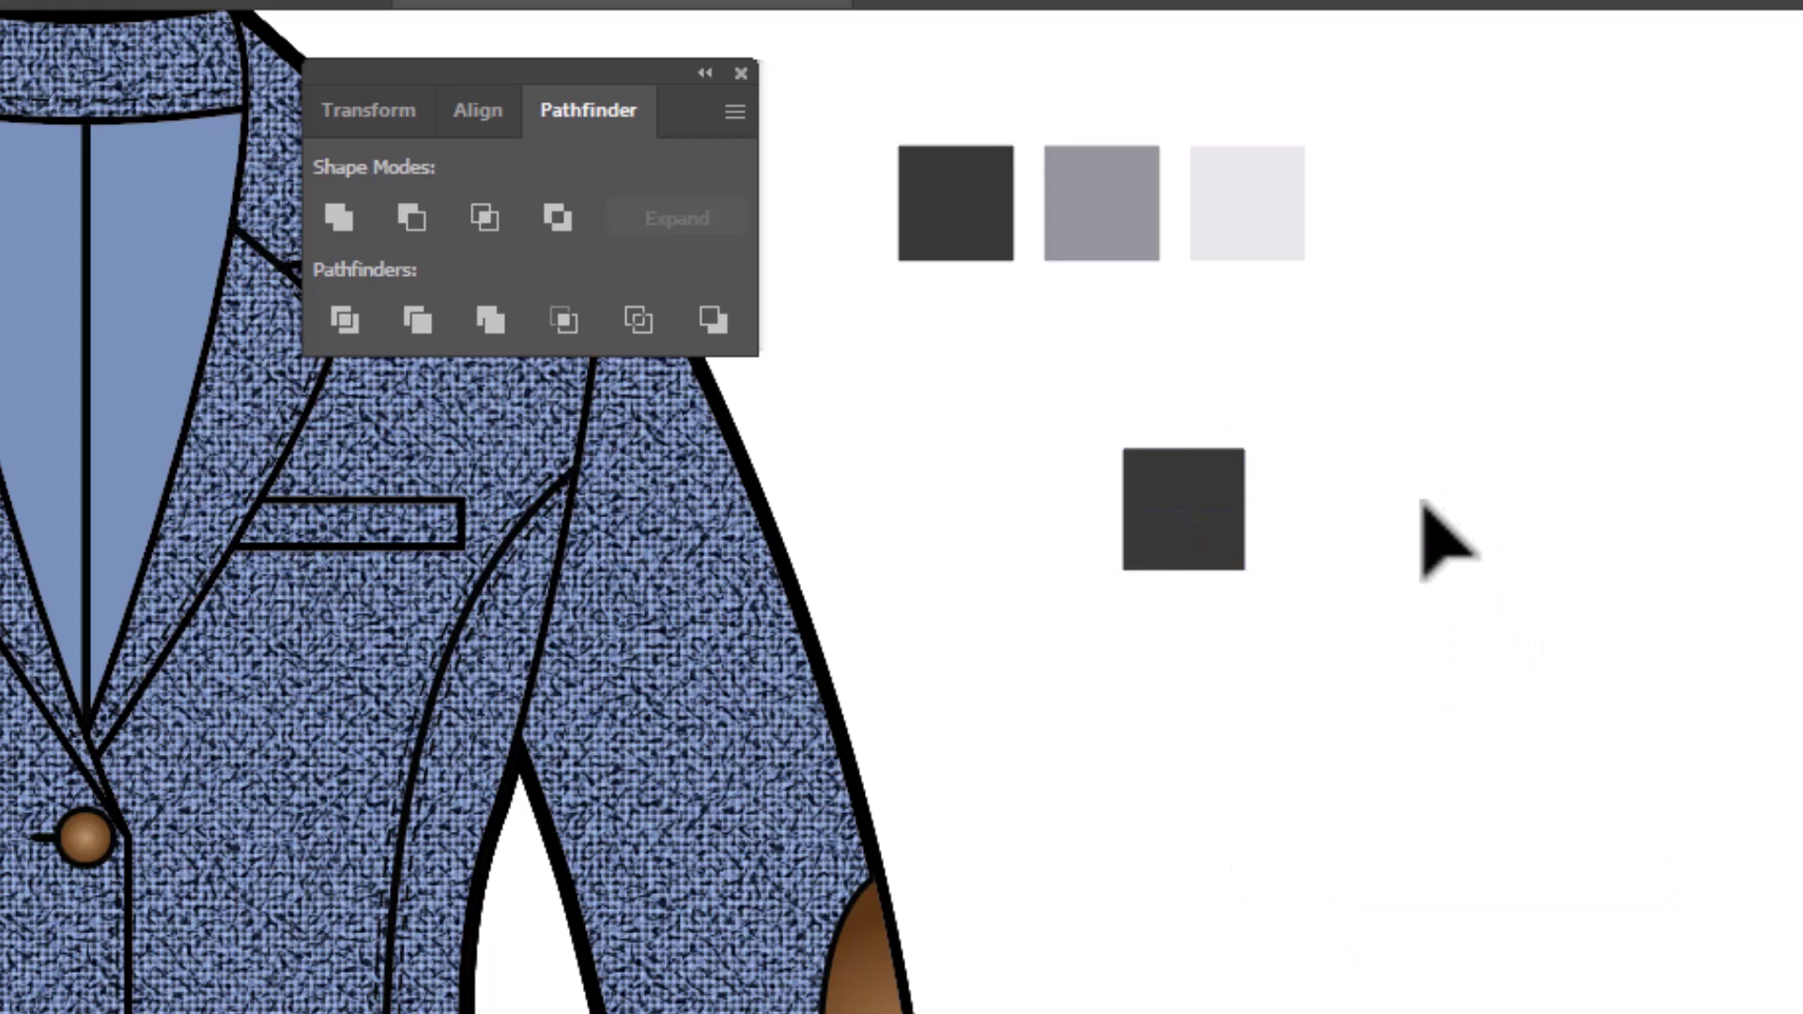
Recolor the lower-right quarter of the divided square with the light gray sampled from the lightest reference square.
{"action": "left_click", "coordinate": [1212, 550]}
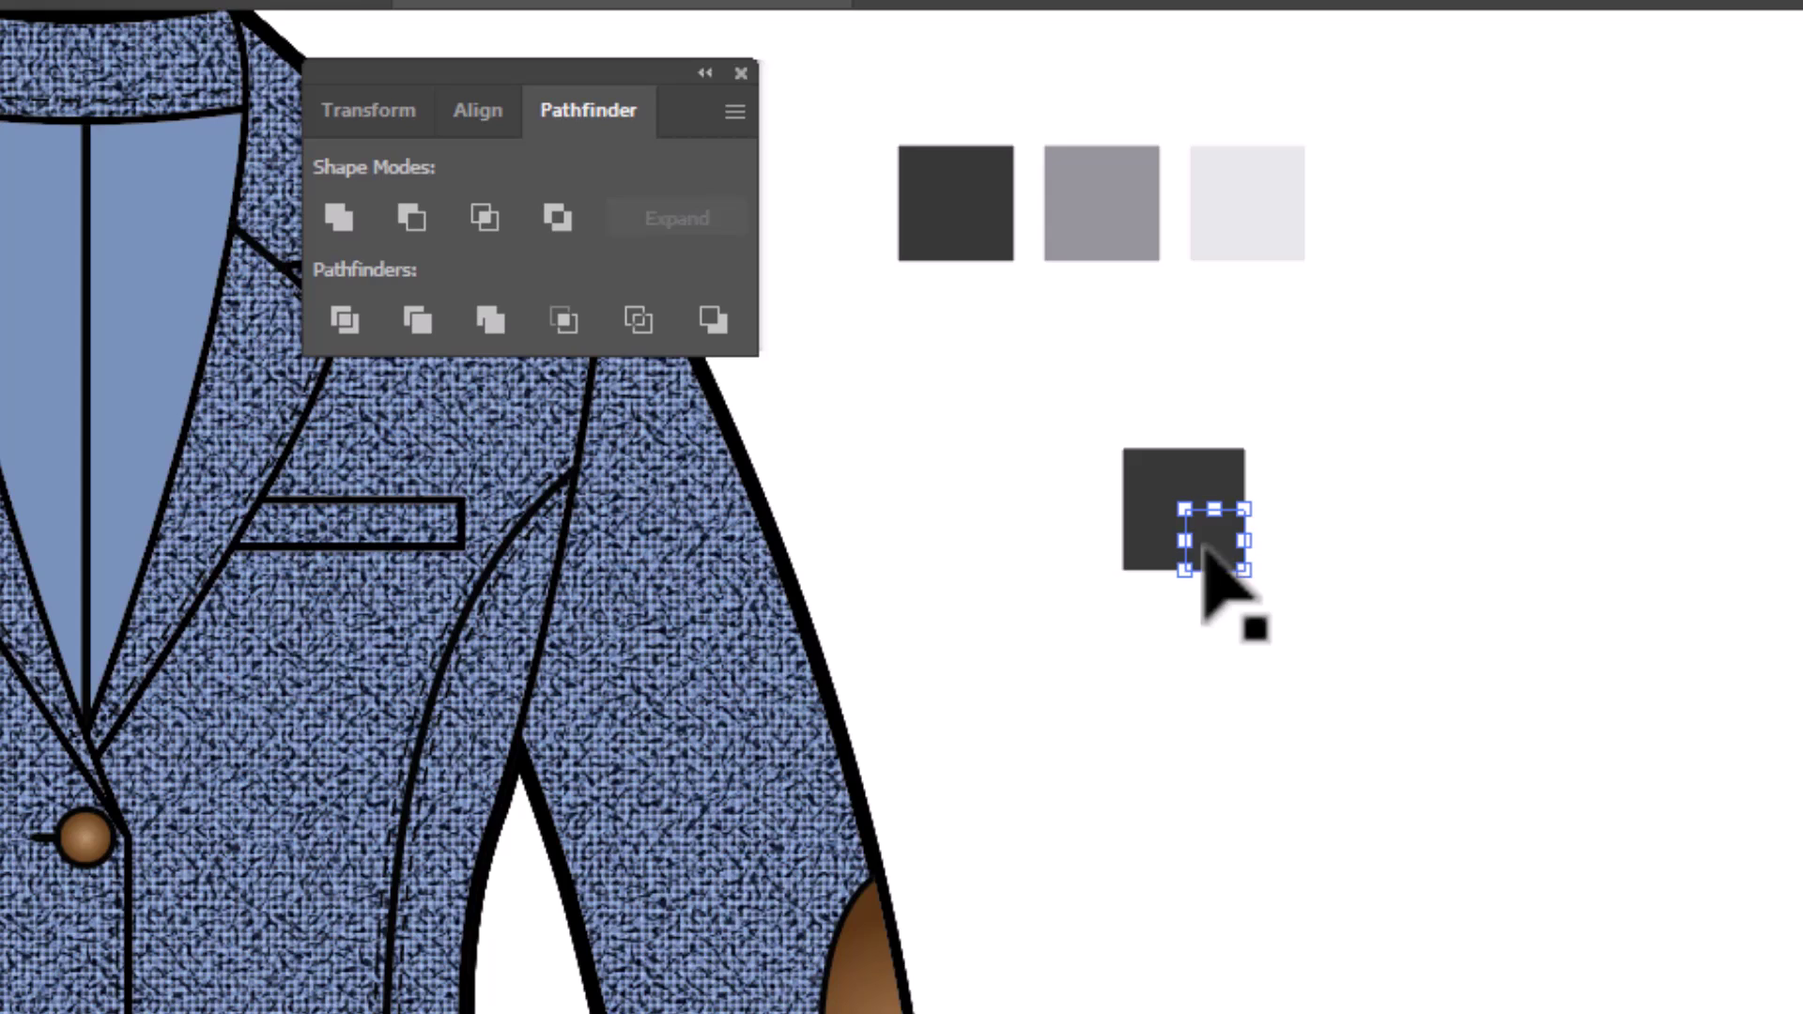
{"action": "key", "text": "i"}
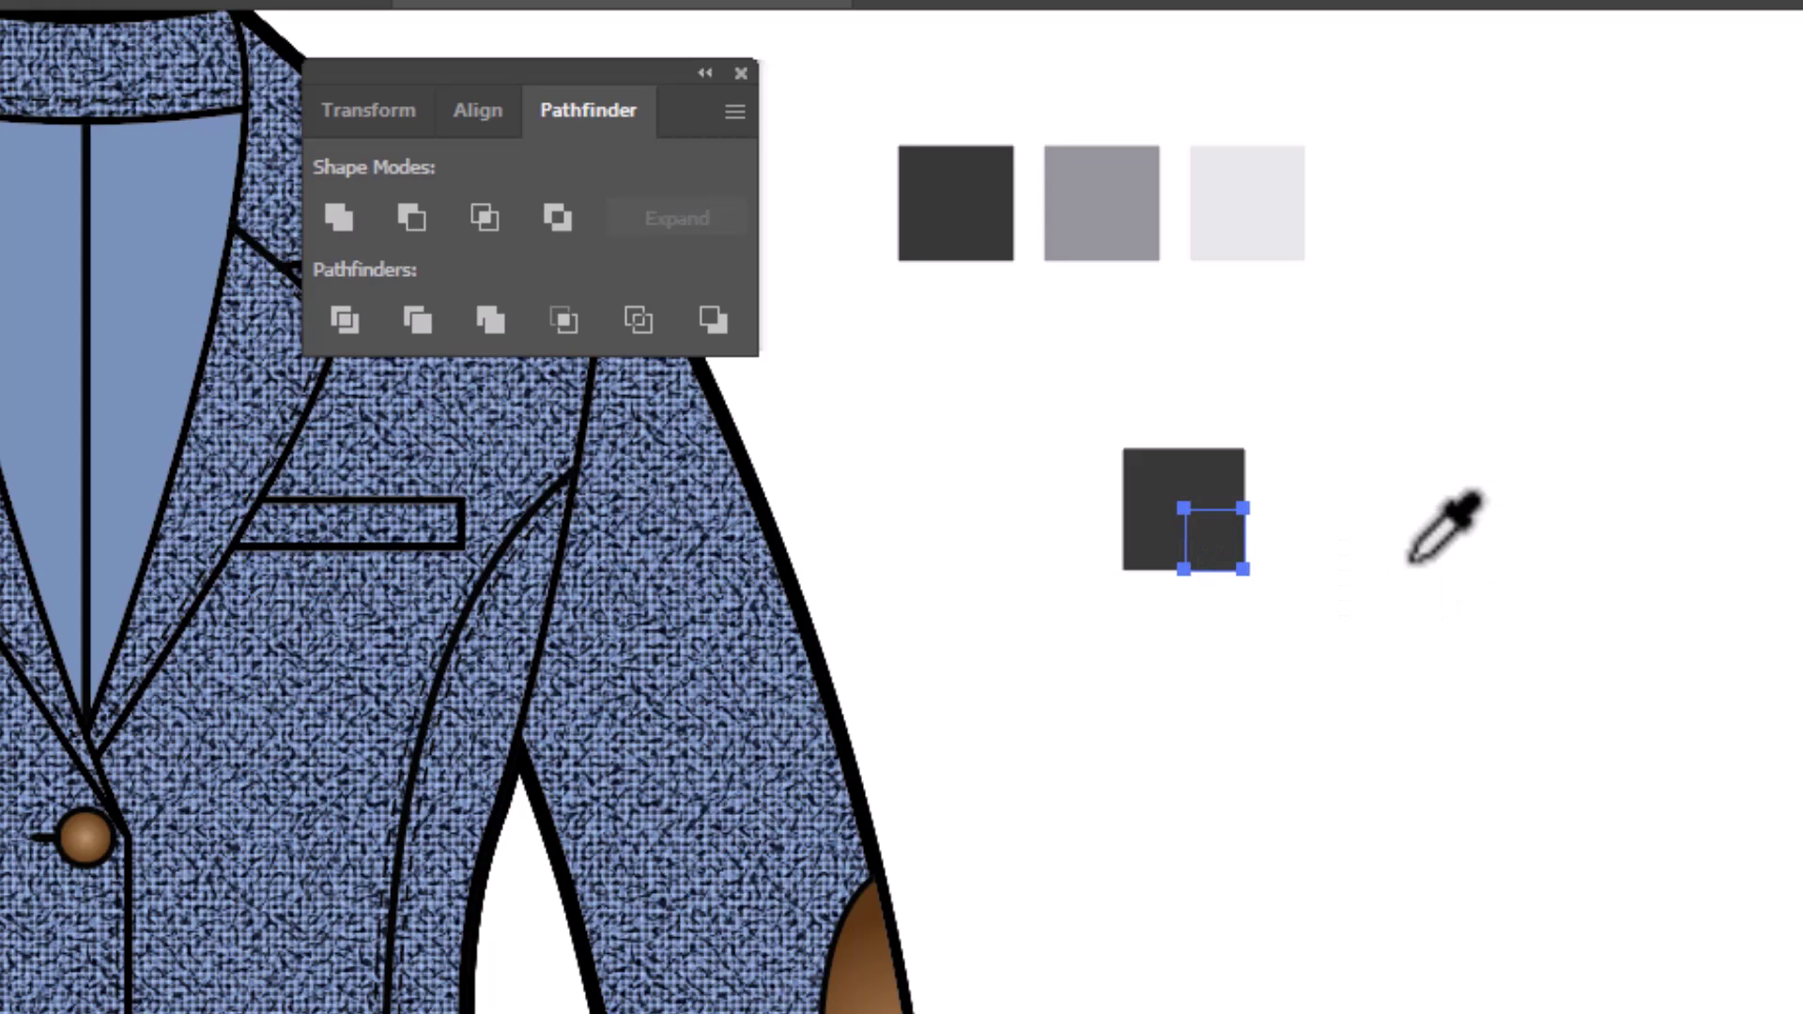
{"action": "left_click", "coordinate": [1287, 204]}
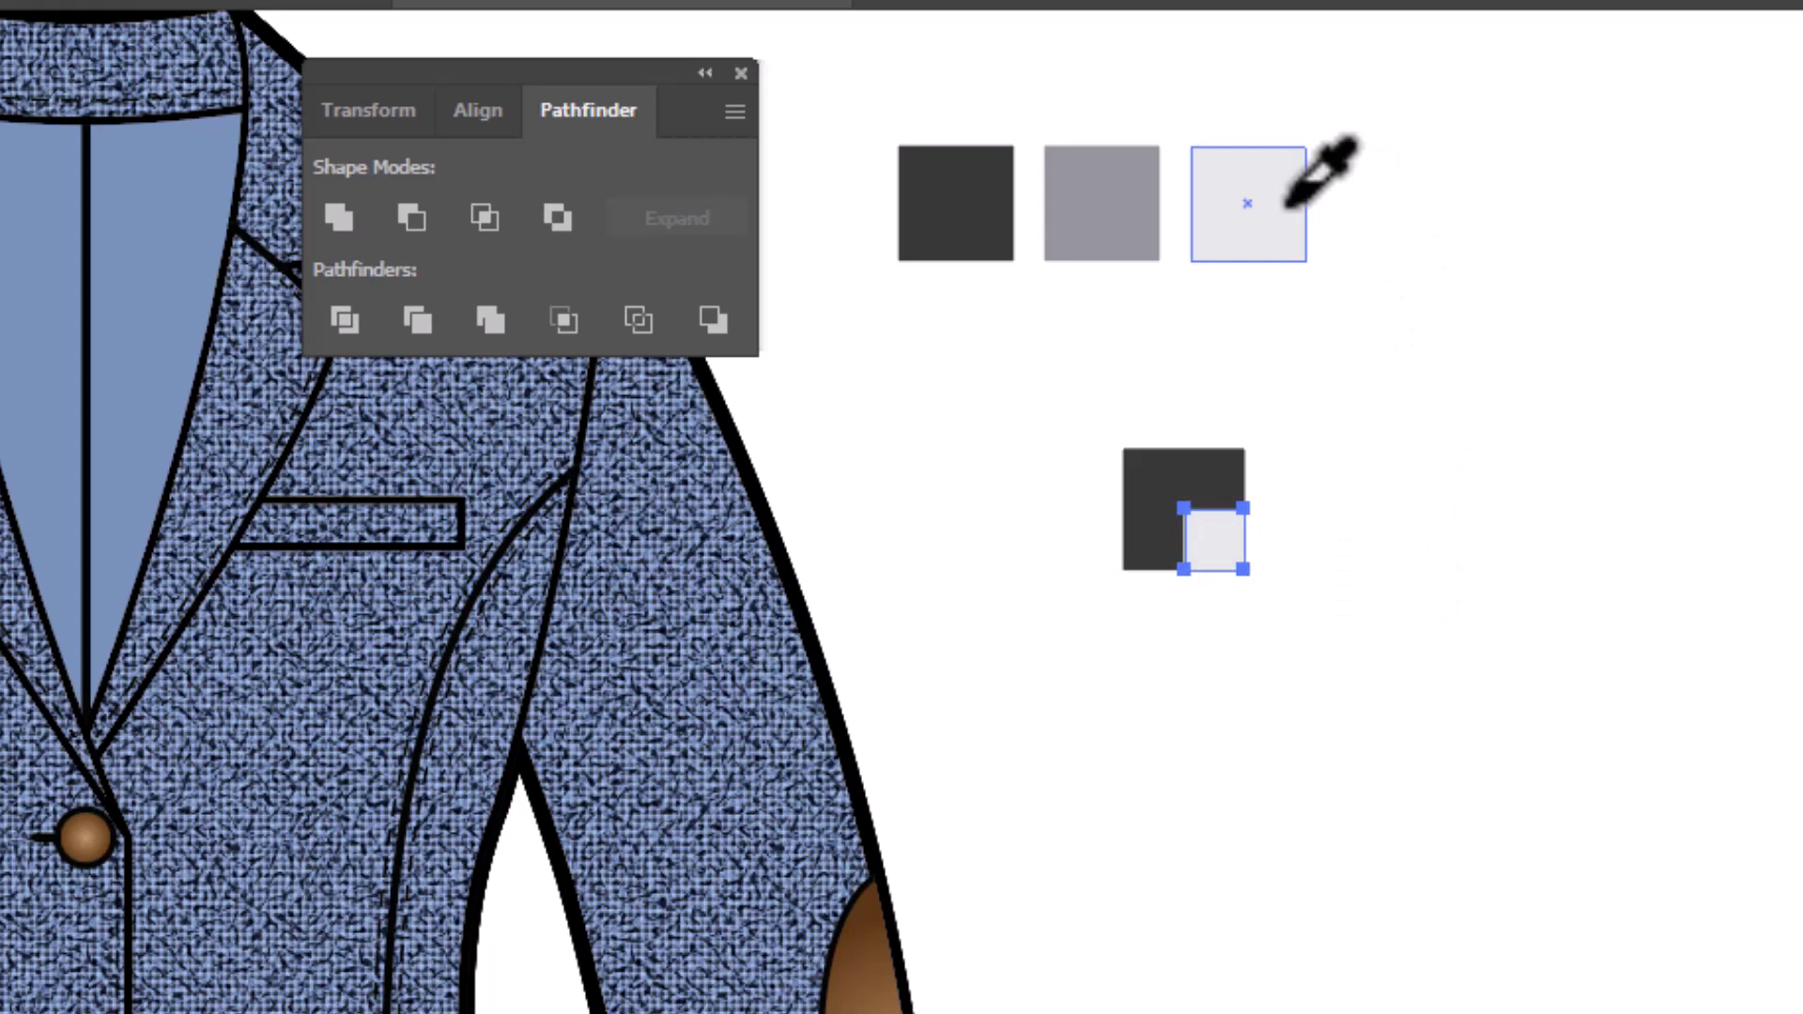
{"action": "key", "text": "v"}
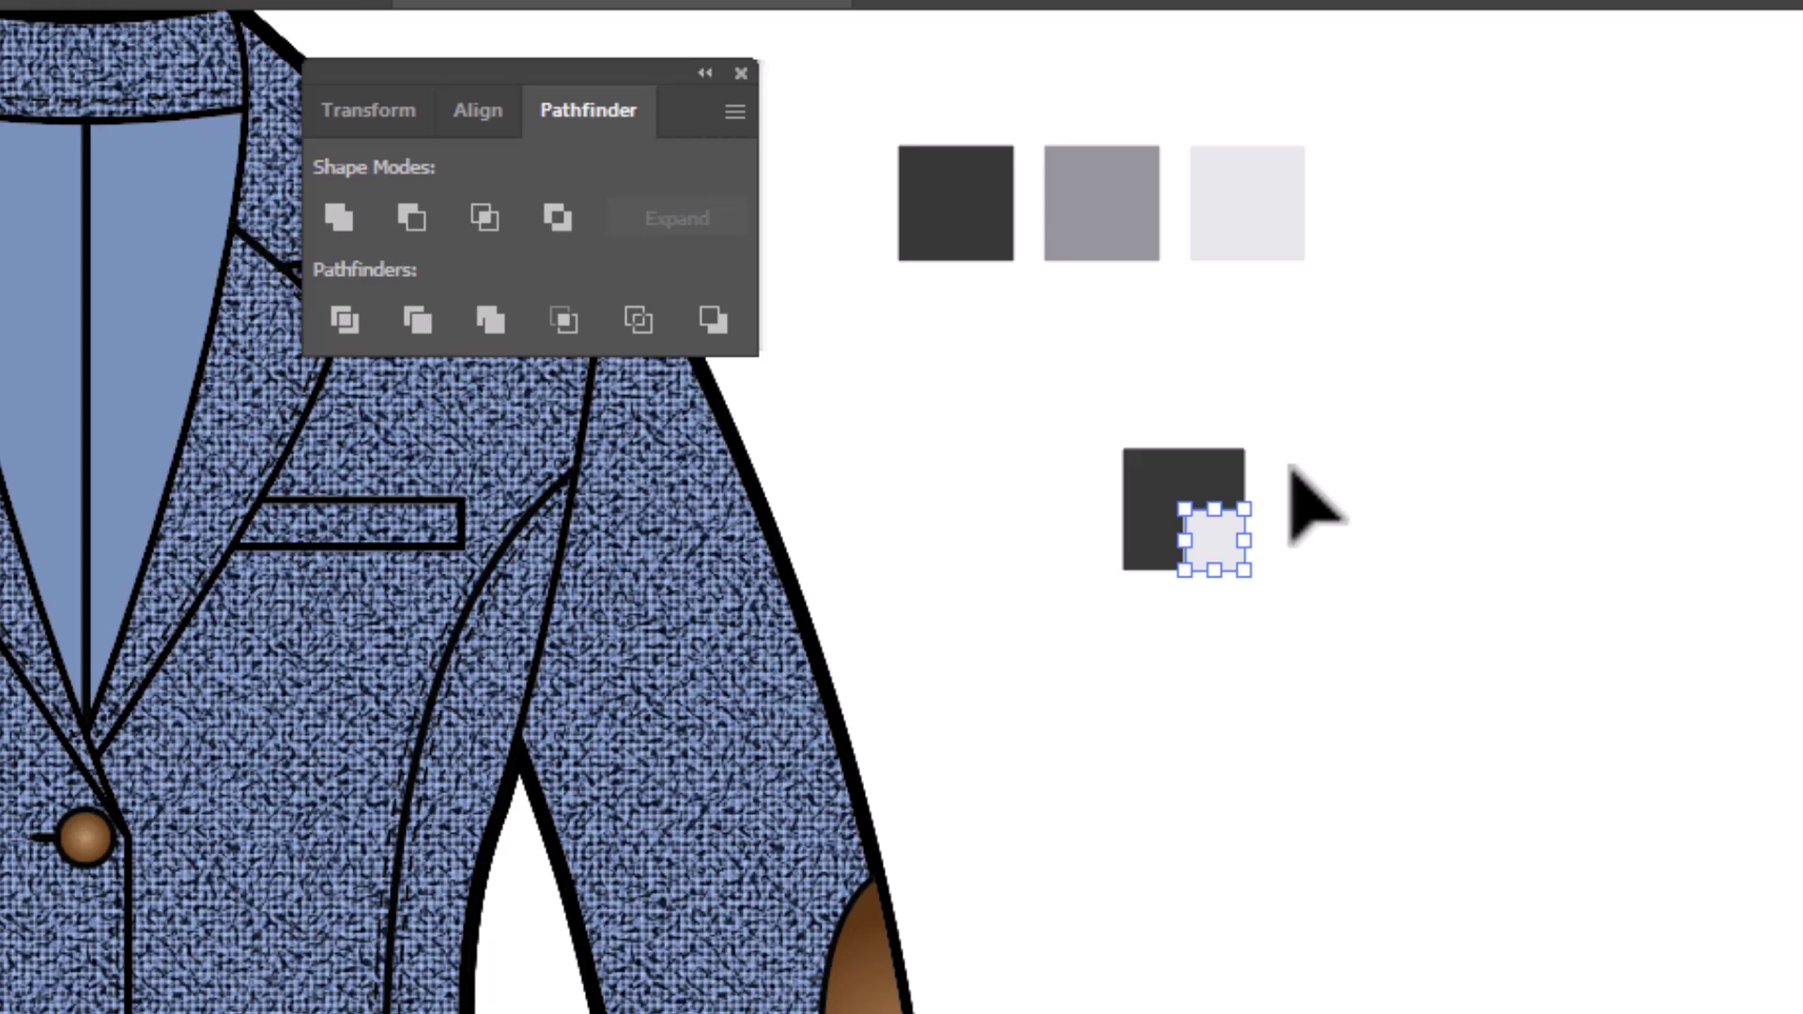
Recolor the upper-right and lower-left quarters with the medium gray sampled from the middle reference square.
{"action": "left_click", "coordinate": [1224, 469]}
{"action": "key", "text": "i"}
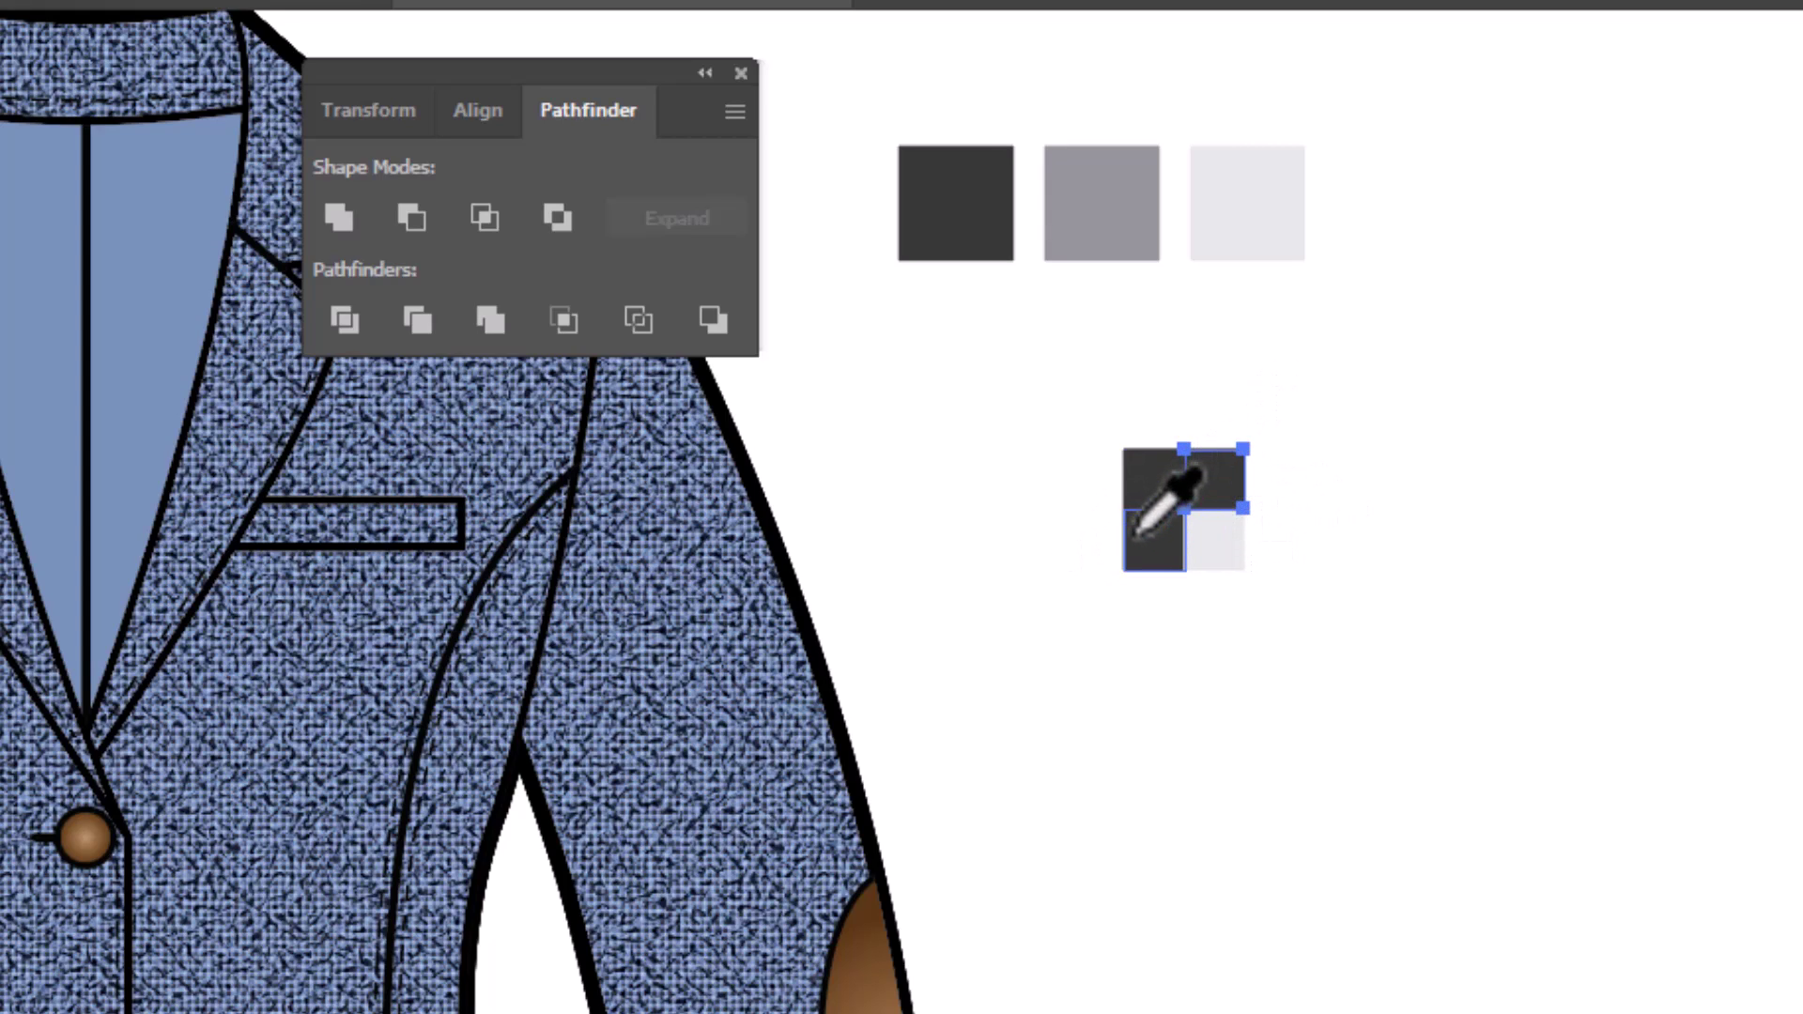
{"action": "left_click", "coordinate": [1133, 236]}
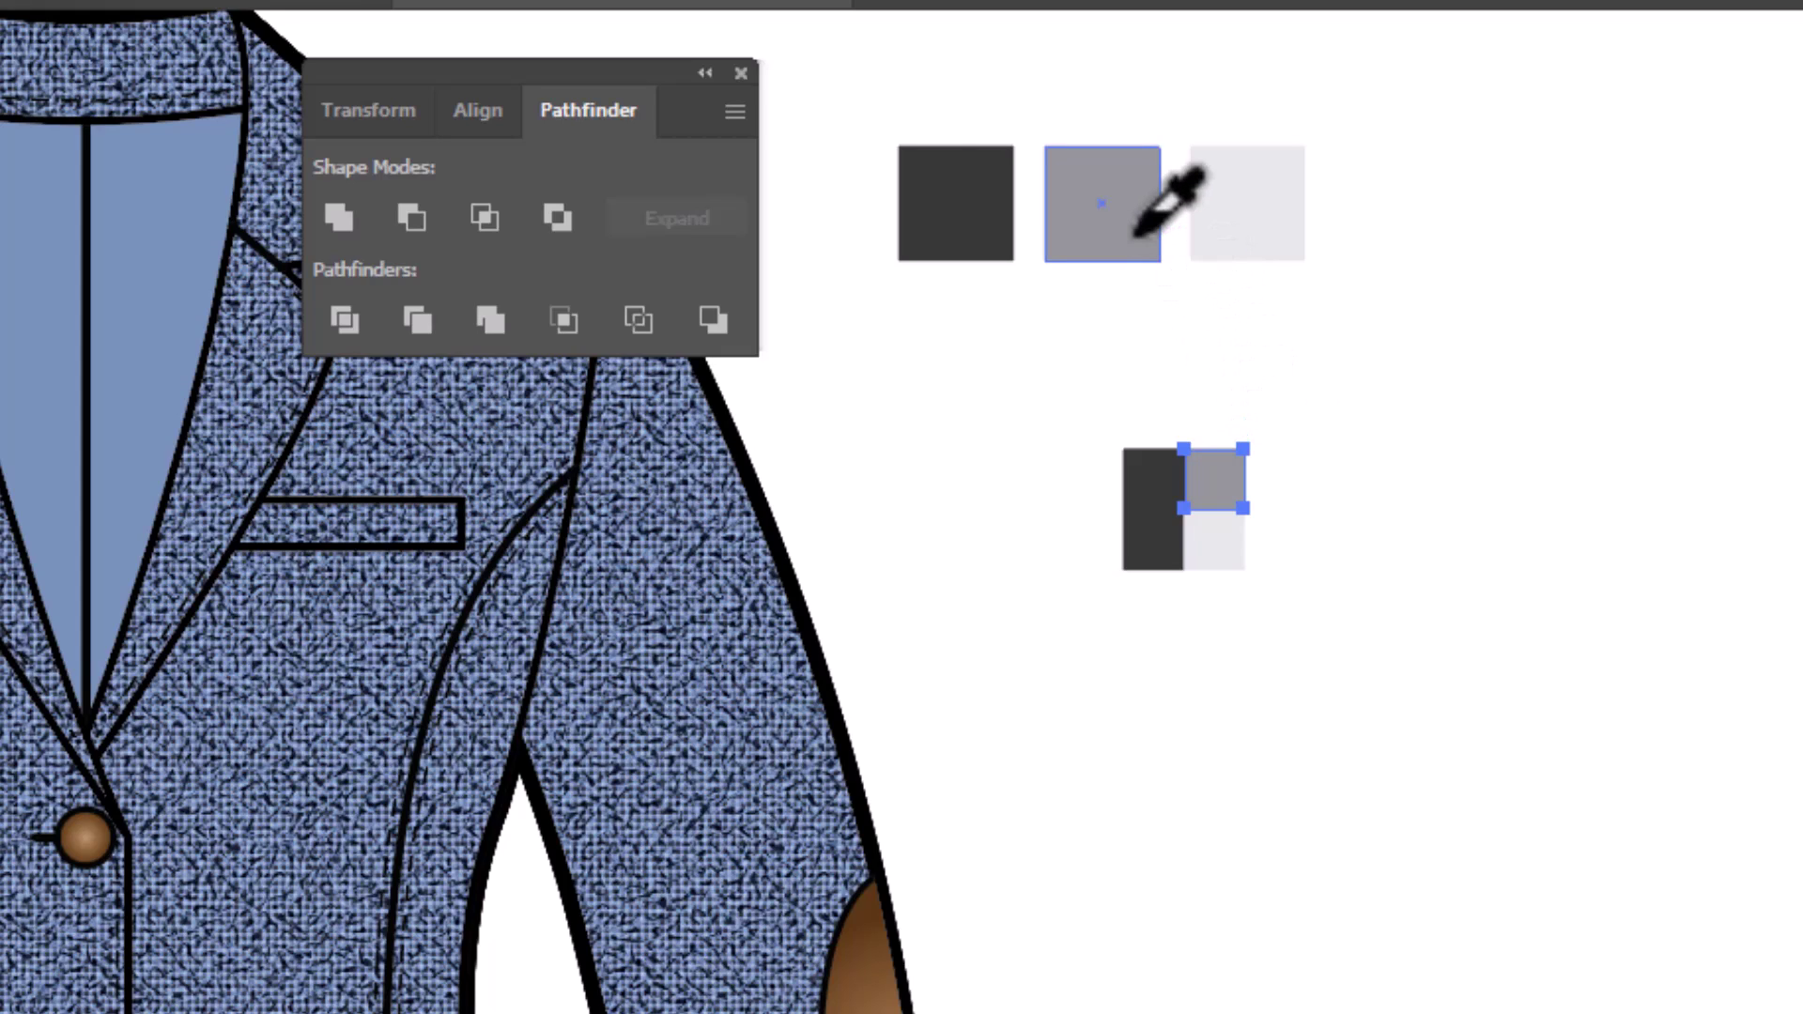
{"action": "key", "text": "v"}
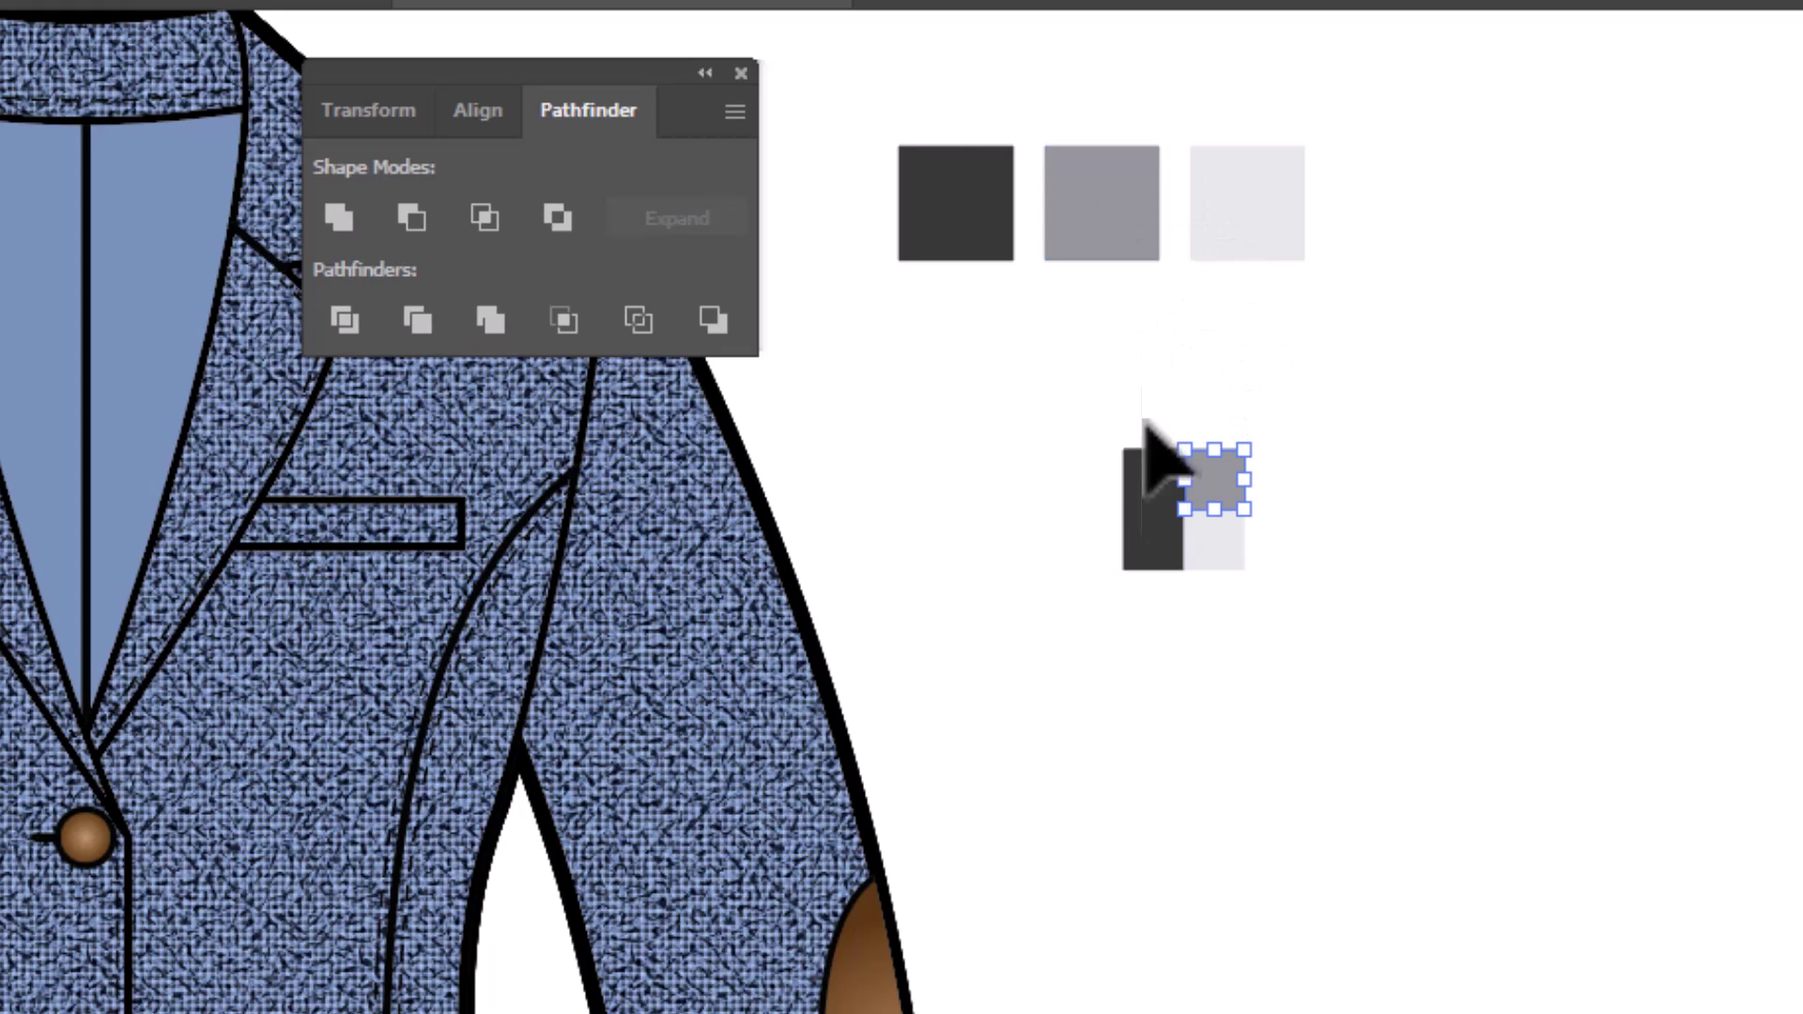
{"action": "left_click", "coordinate": [1153, 540]}
{"action": "key", "text": "i"}
{"action": "left_click", "coordinate": [1094, 214]}
{"action": "key", "text": "v"}
Save the four quarters as a pattern swatch and fill a new rectangle of about 144 by 142 pt with it.
{"action": "left_click_drag", "start_coordinate": [1037, 420], "coordinate": [1532, 808]}
{"action": "left_click_drag", "start_coordinate": [1201, 535], "coordinate": [1273, 404]}
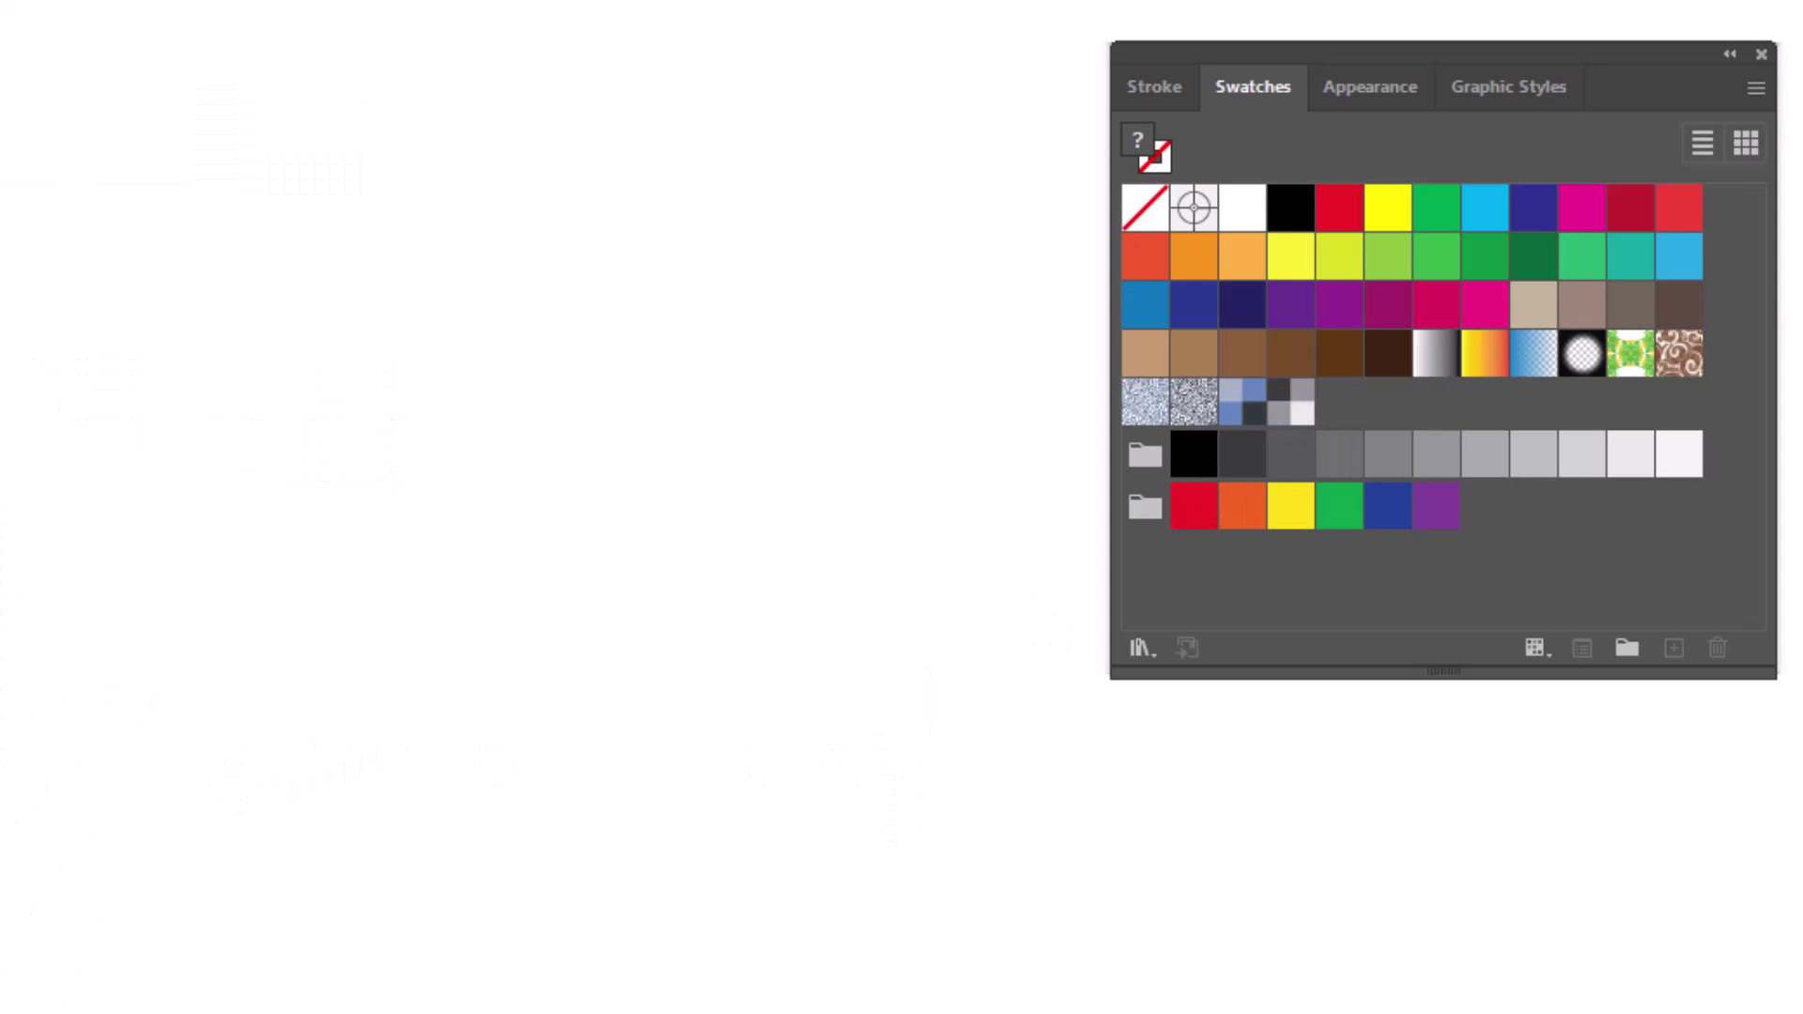
{"action": "left_click_drag", "start_coordinate": [432, 338], "coordinate": [1050, 947]}
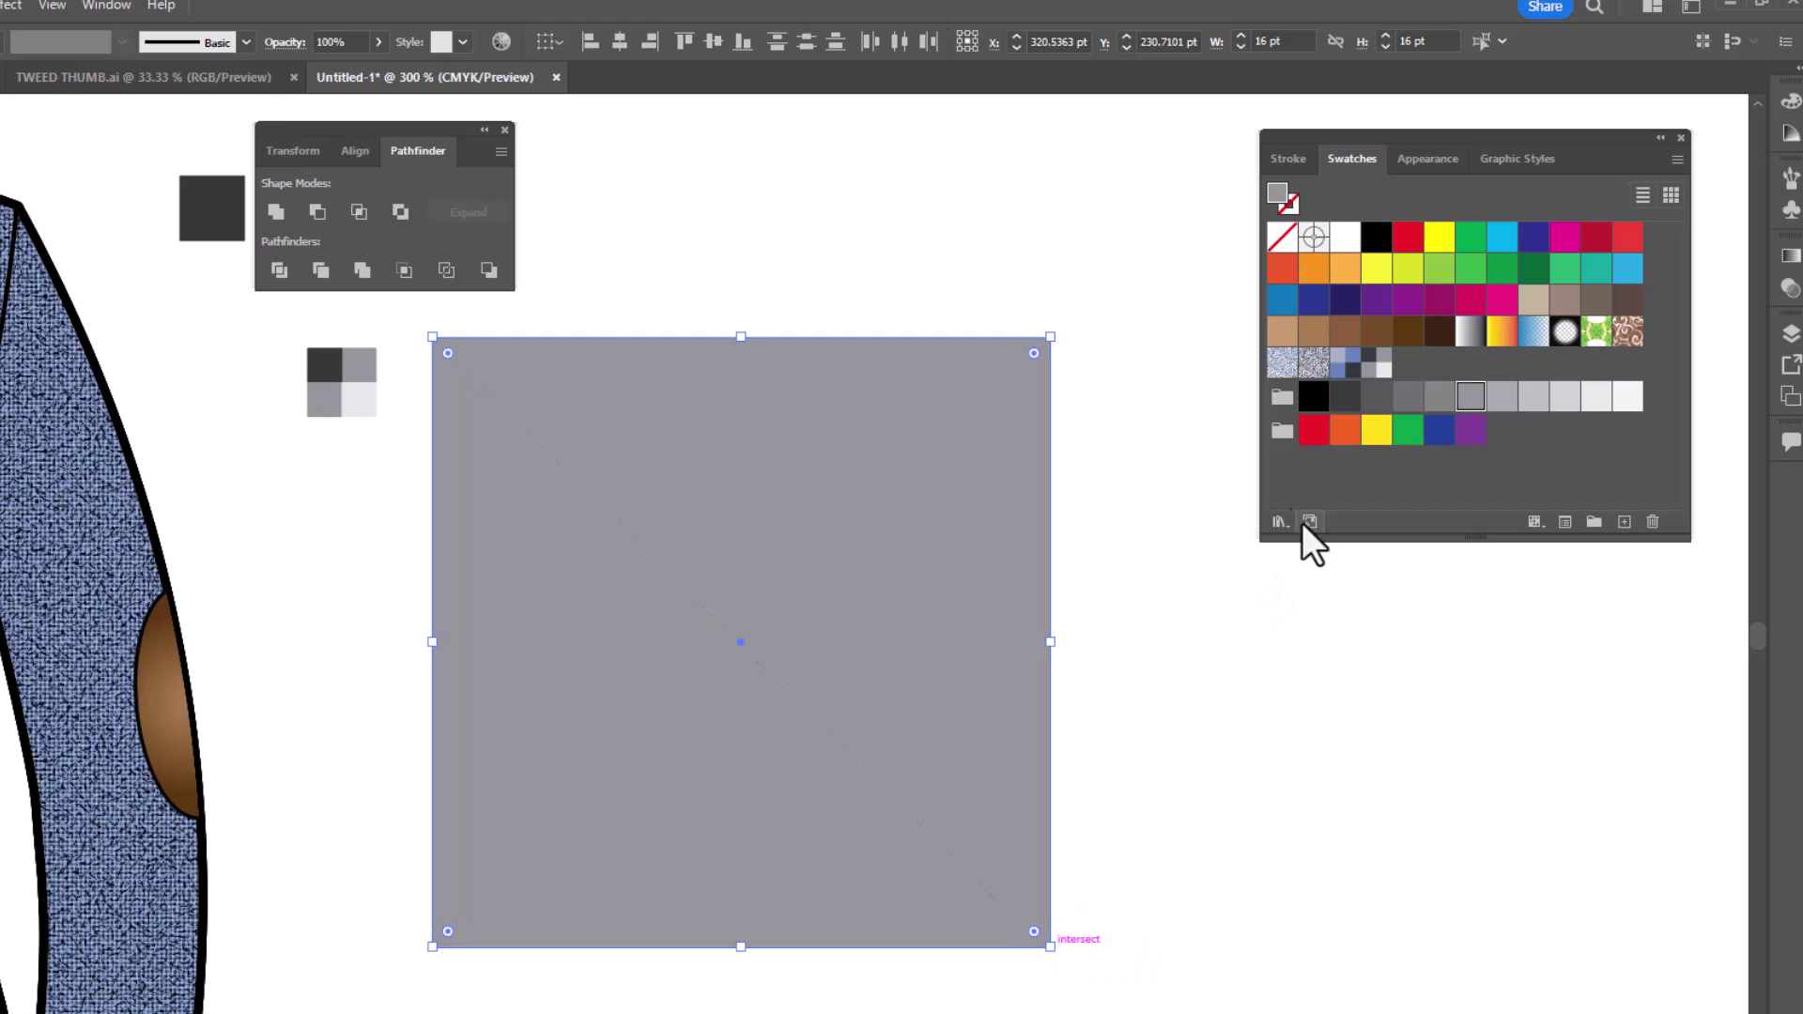
{"action": "left_click", "coordinate": [1376, 362]}
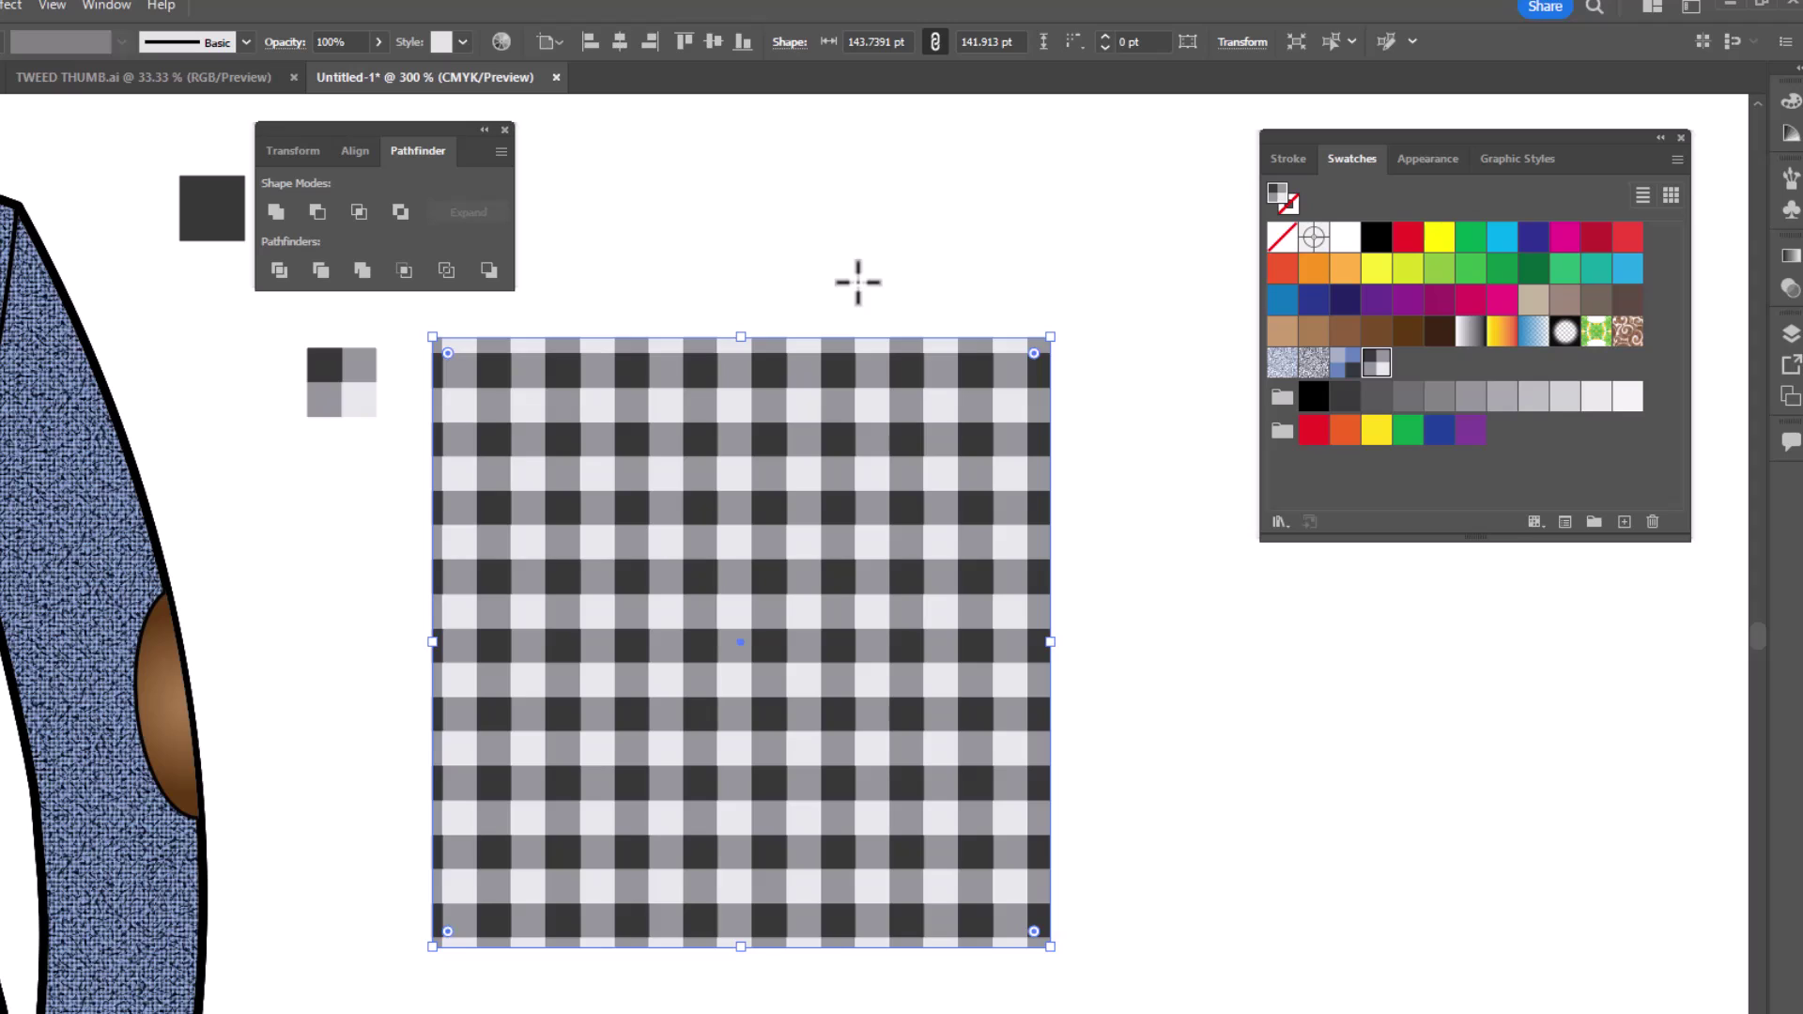
Reset the rectangle to the default fill and stroke, and show the Basic Graphics_Textures pattern library as a large list.
{"action": "key", "text": "d"}
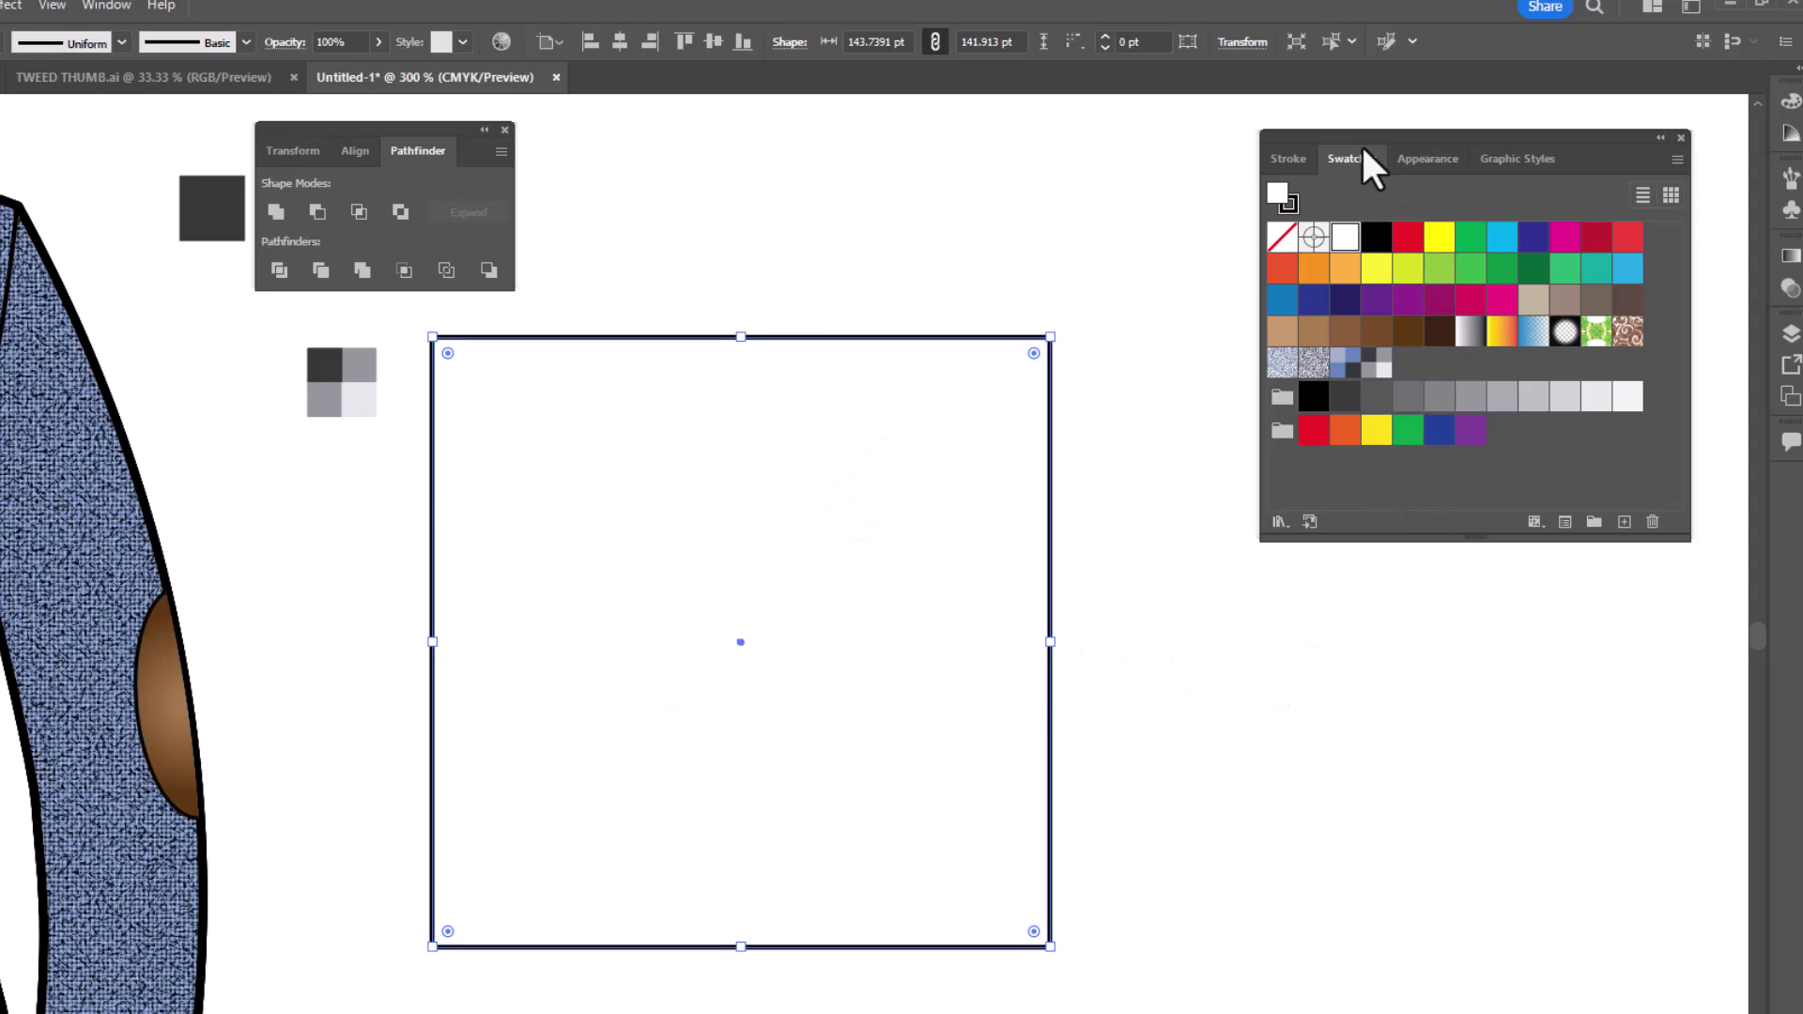
{"action": "left_click", "coordinate": [1279, 523]}
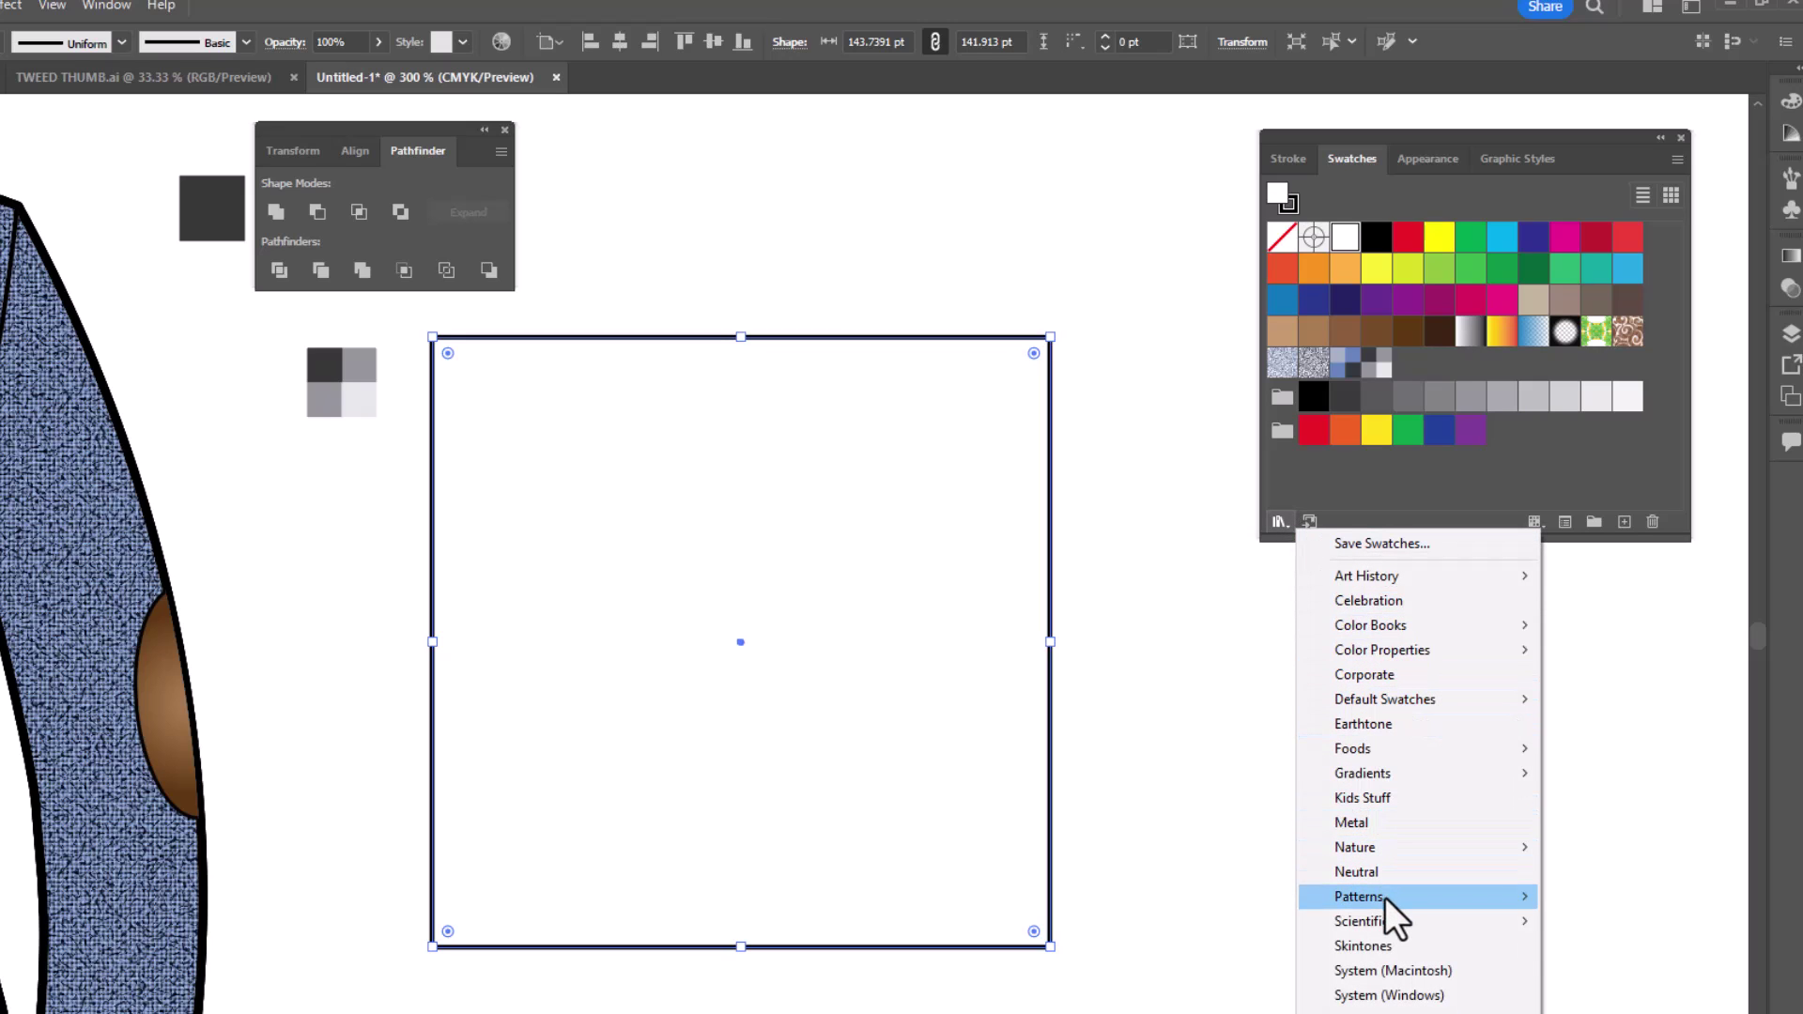
{"action": "mouse_move", "coordinate": [1386, 898]}
{"action": "mouse_move", "coordinate": [1598, 896]}
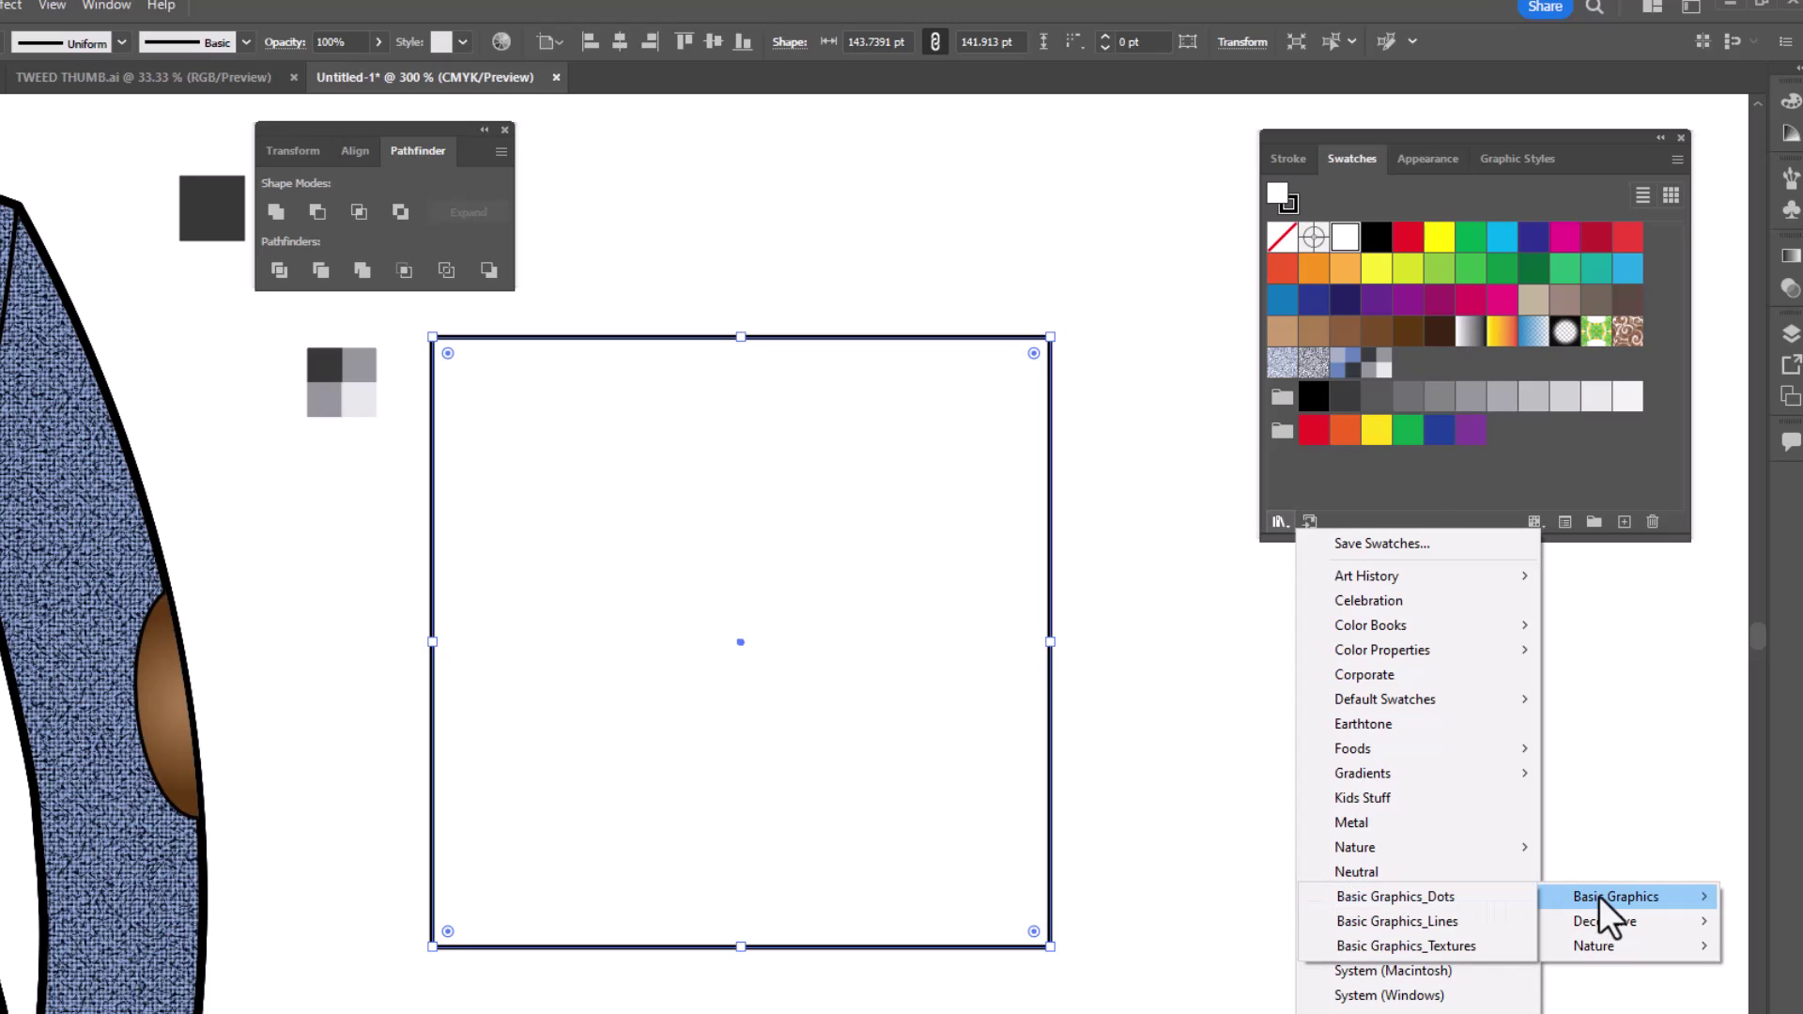
{"action": "left_click", "coordinate": [1489, 944]}
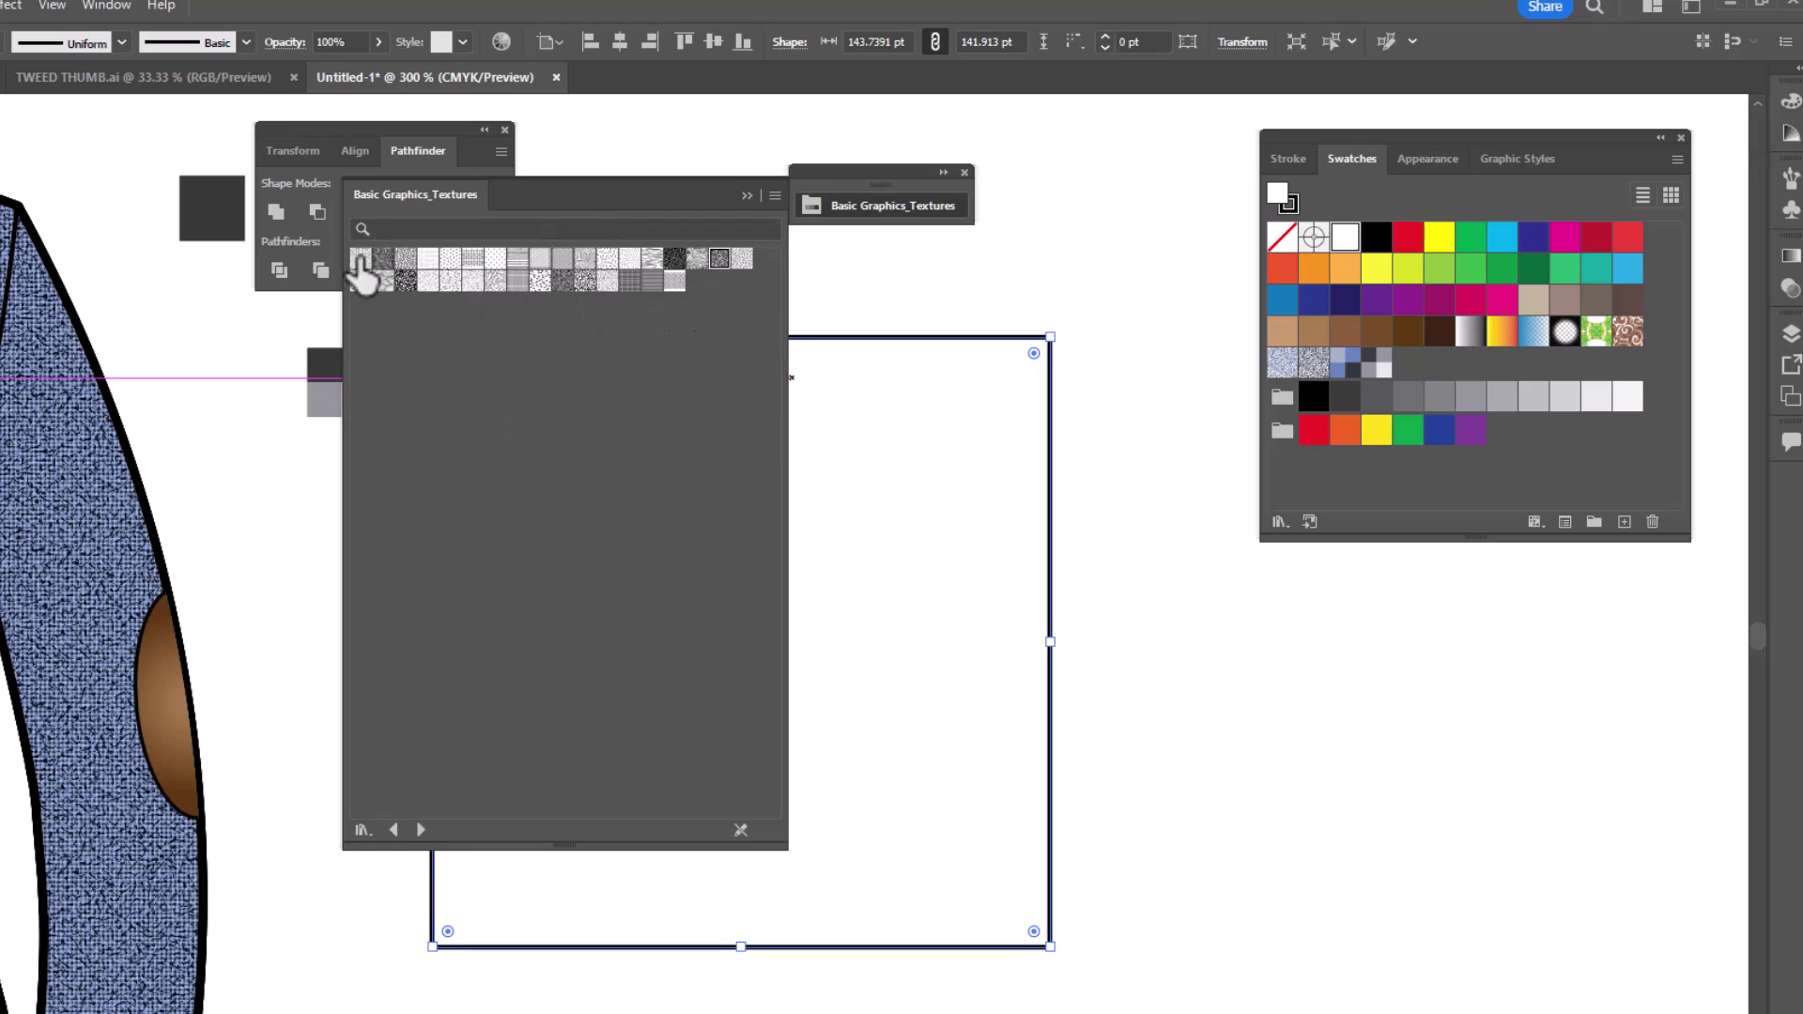
{"action": "left_click", "coordinate": [774, 195]}
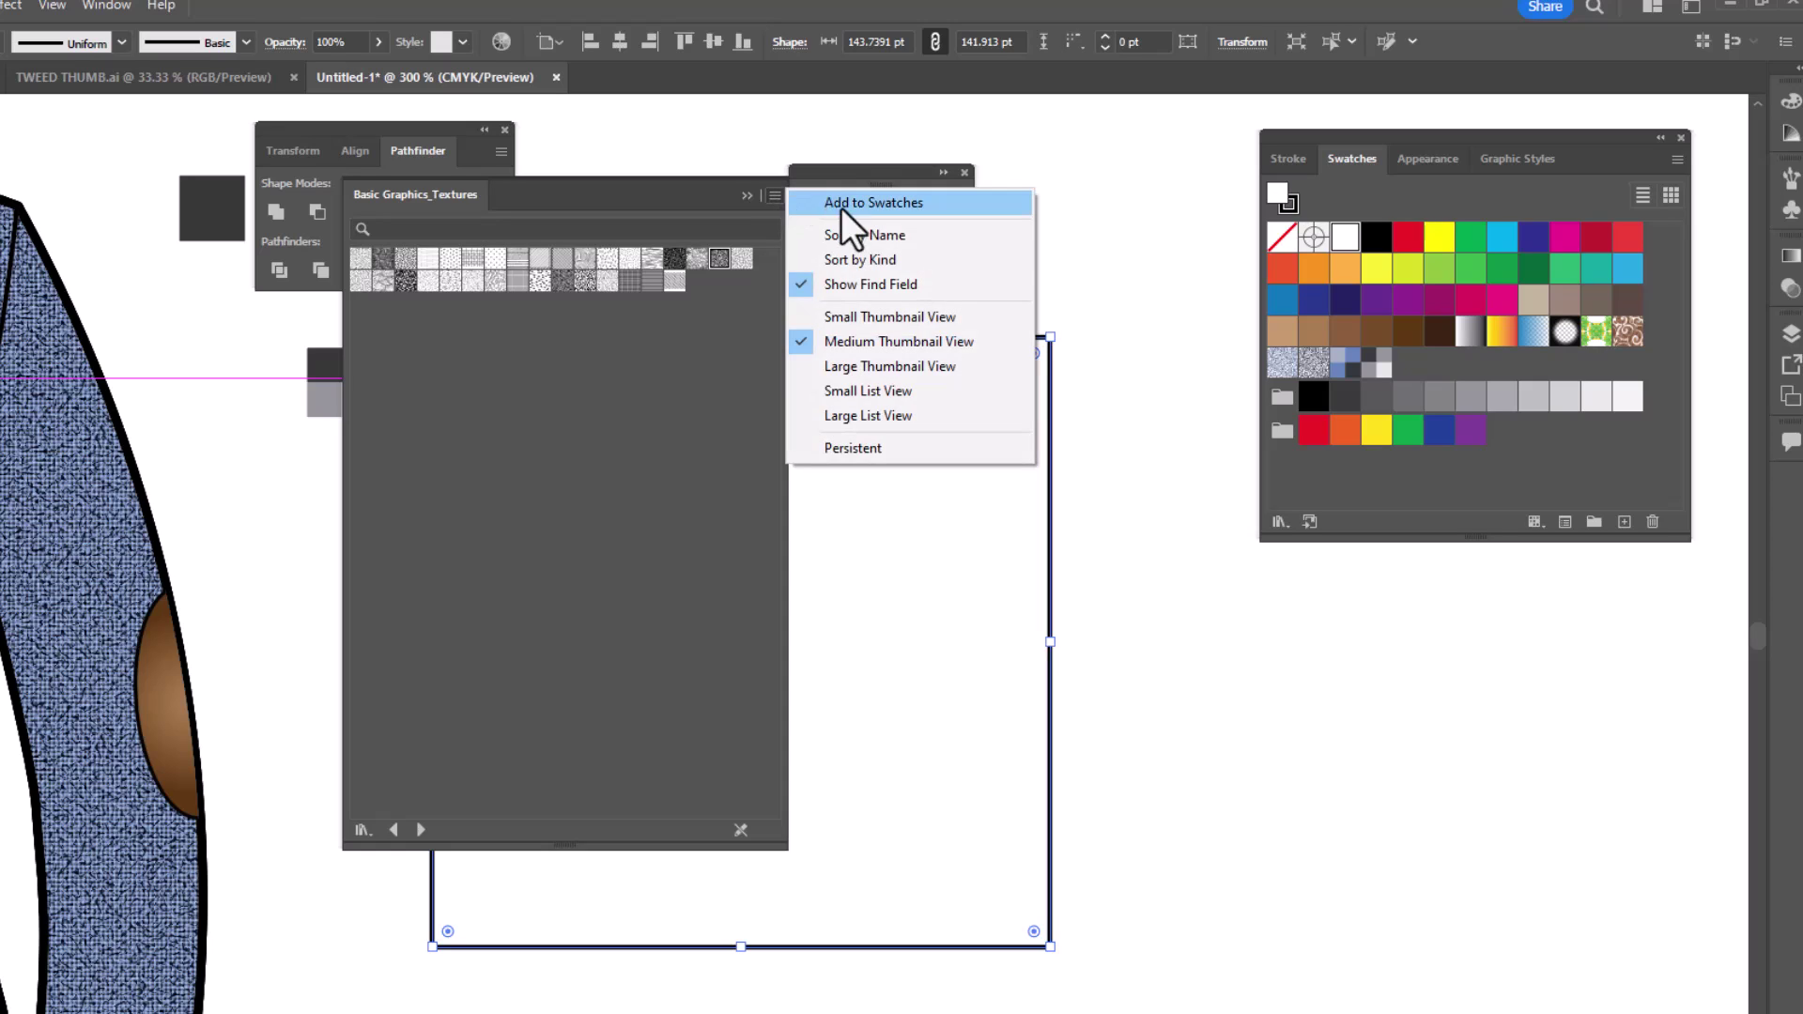
{"action": "left_click", "coordinate": [909, 416]}
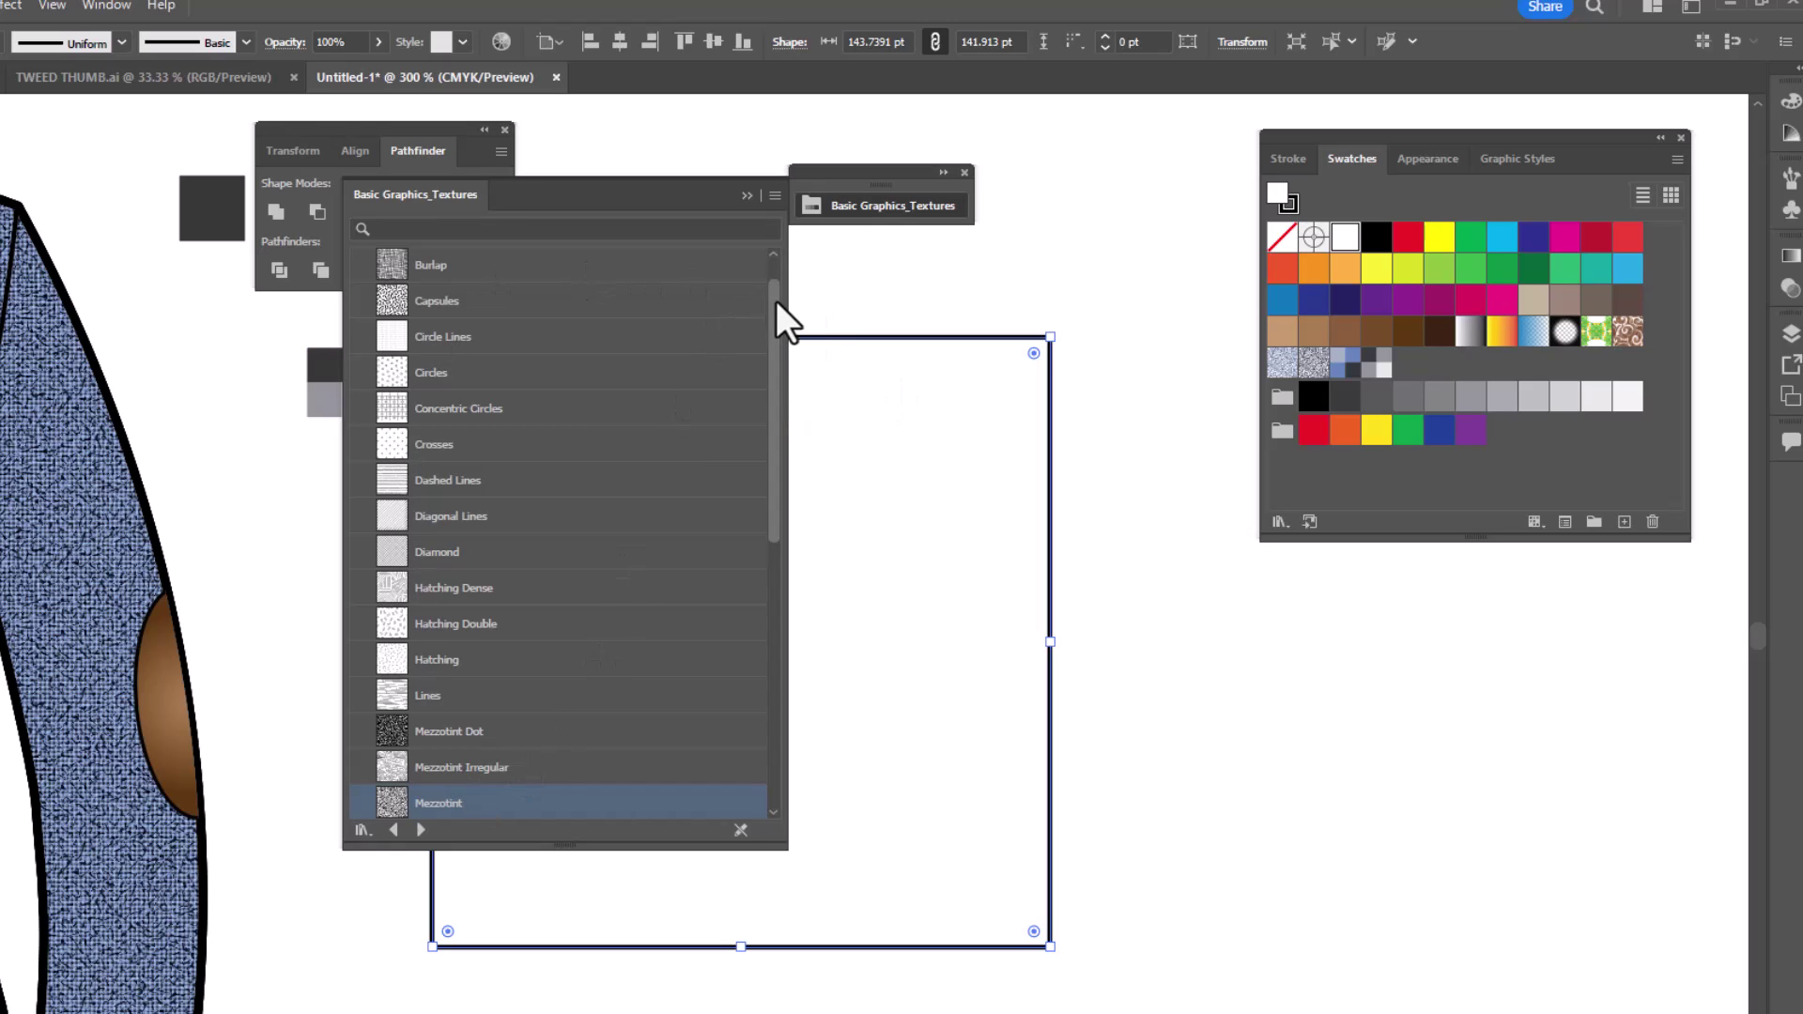
Fill the rectangle with the Mezzotint texture pattern, close the texture library and move the swatches closer to the artwork.
{"action": "left_click_drag", "start_coordinate": [776, 301], "coordinate": [772, 477]}
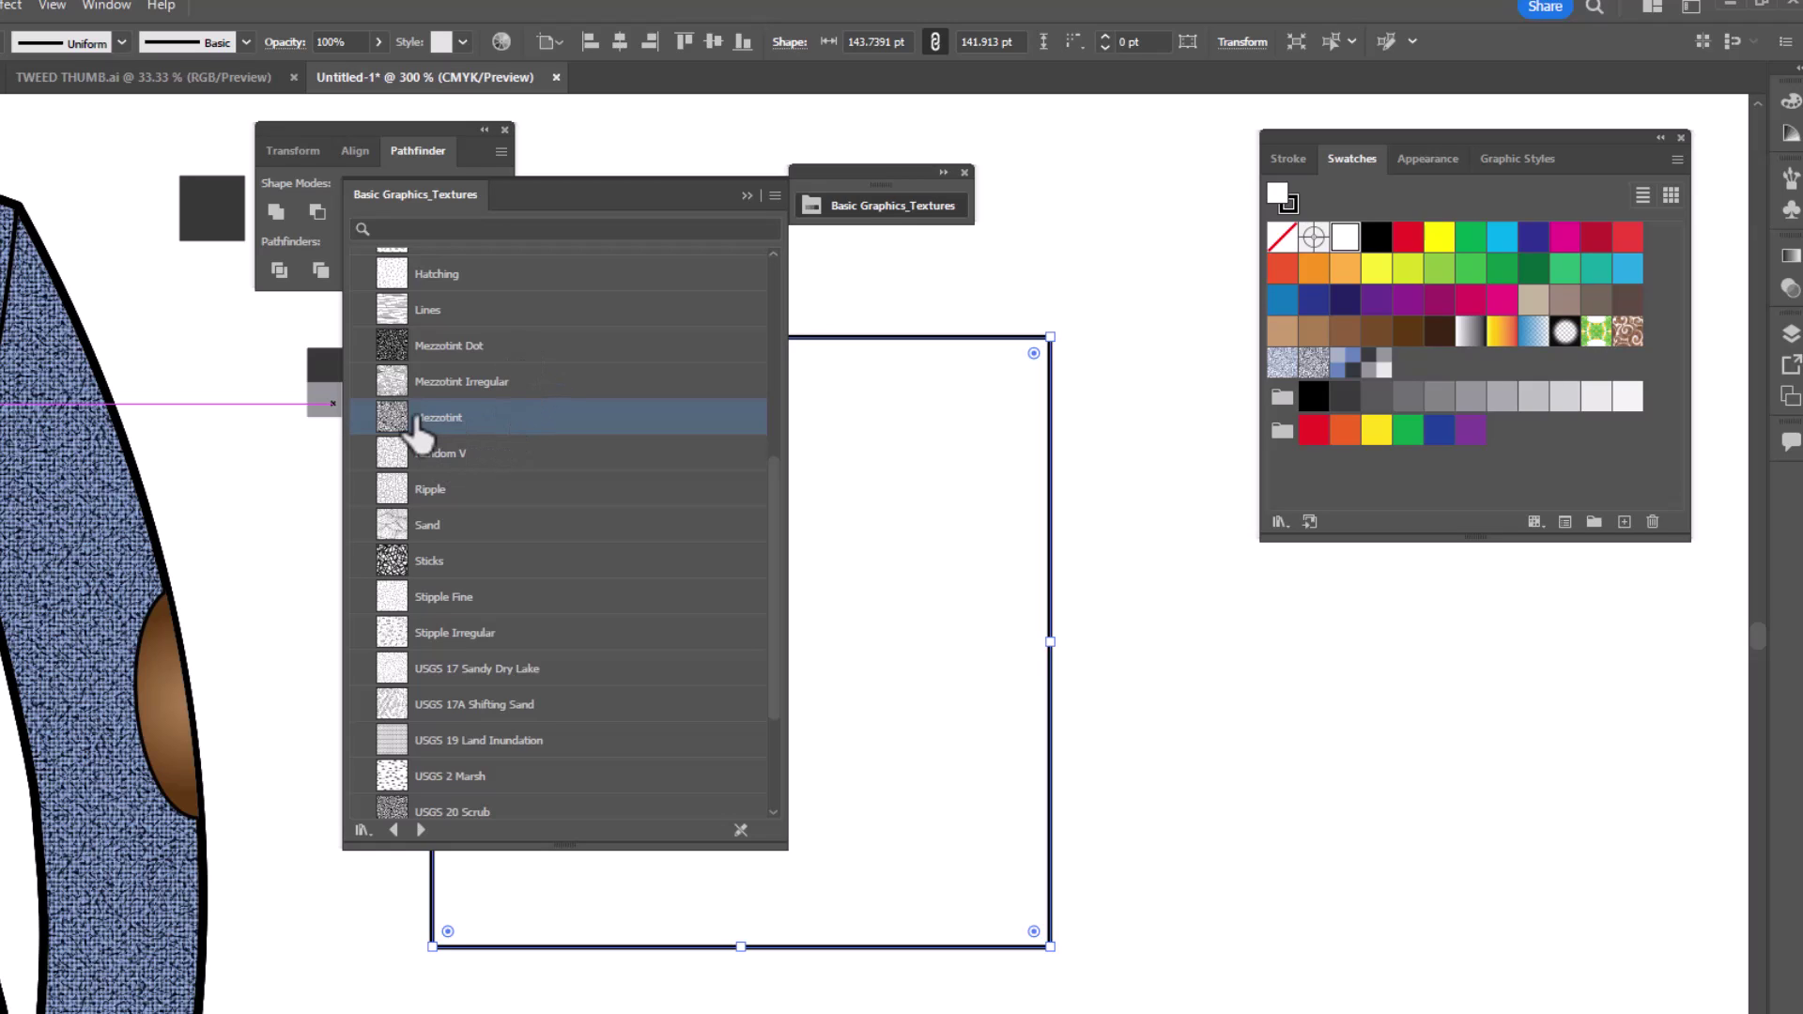
{"action": "left_click", "coordinate": [520, 434]}
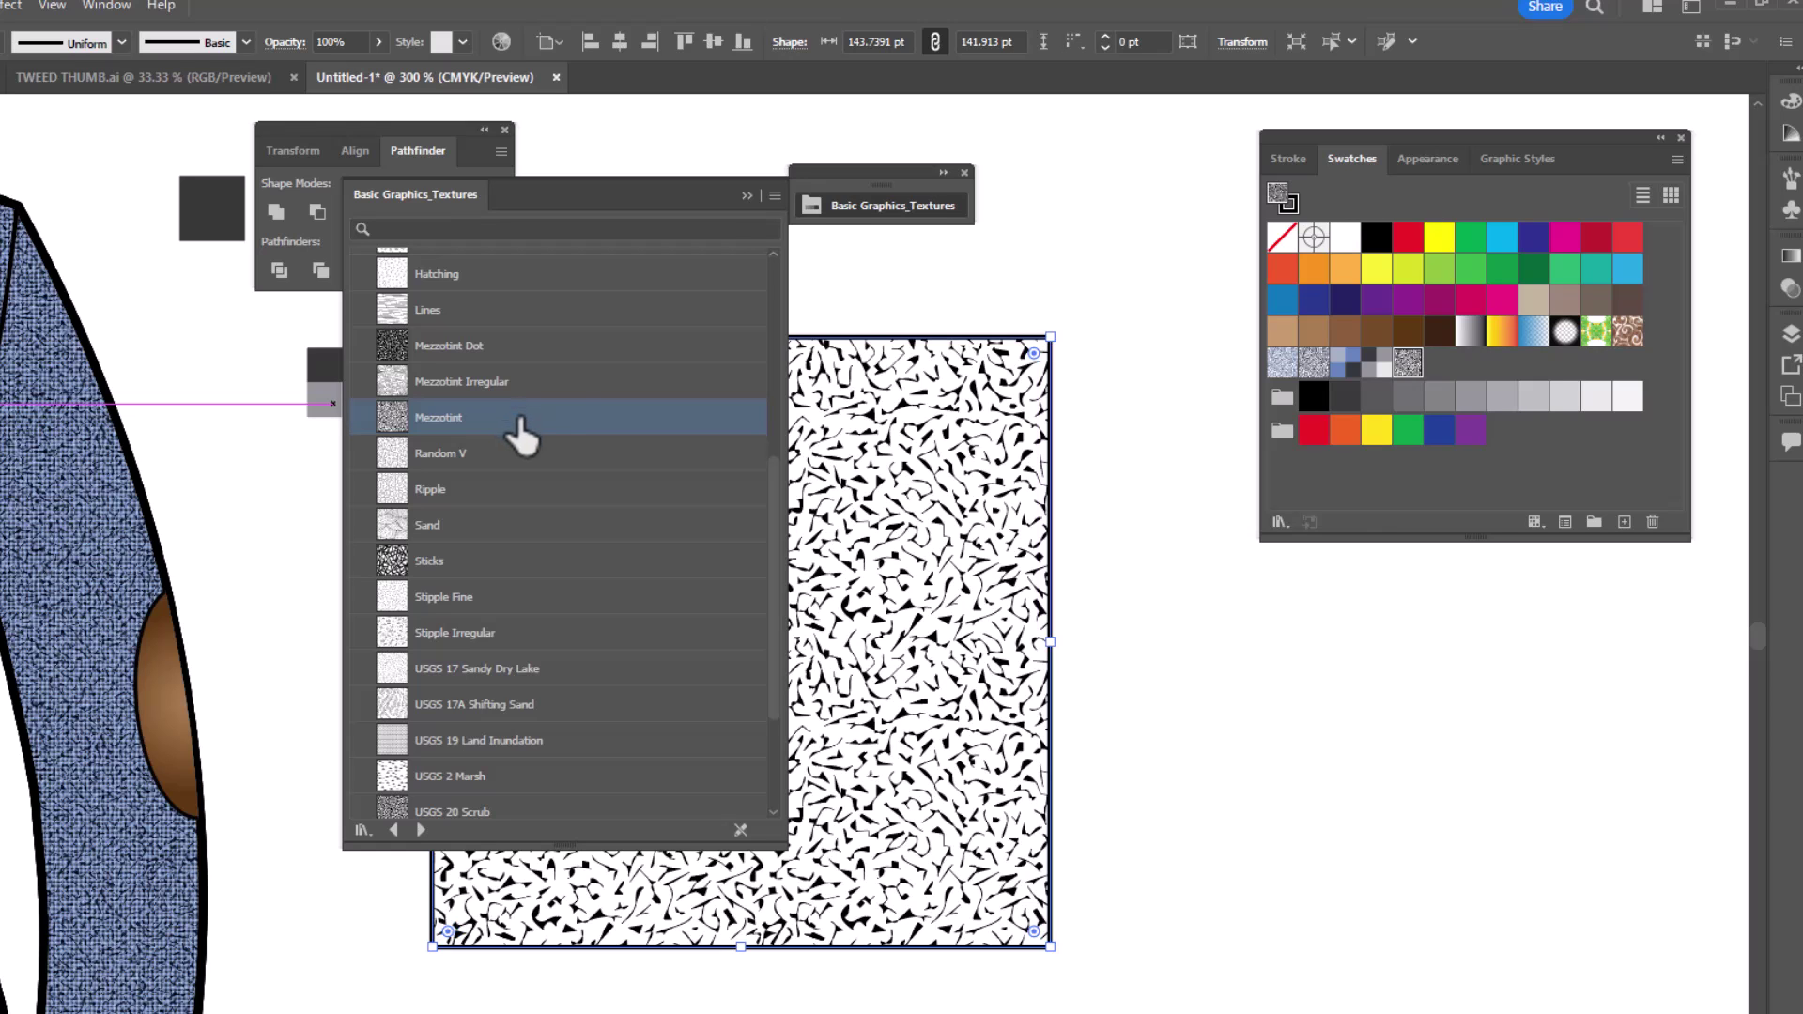
{"action": "left_click", "coordinate": [744, 194]}
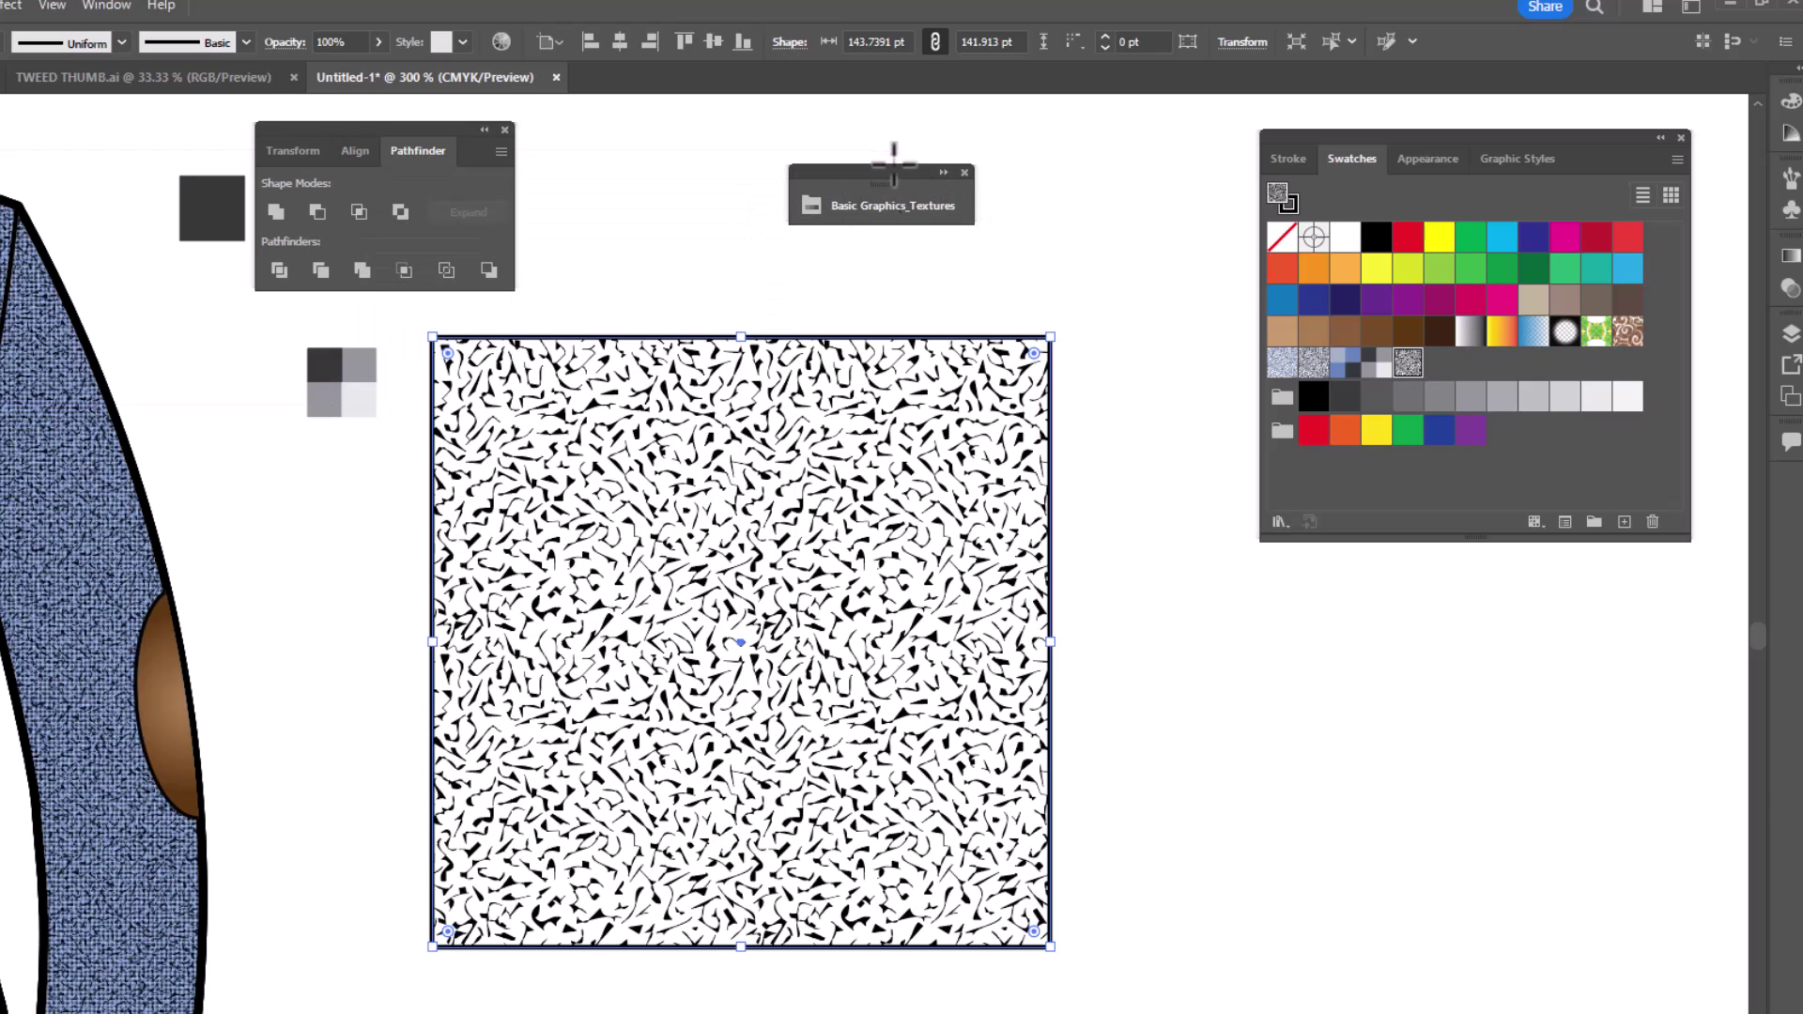
{"action": "left_click", "coordinate": [965, 172]}
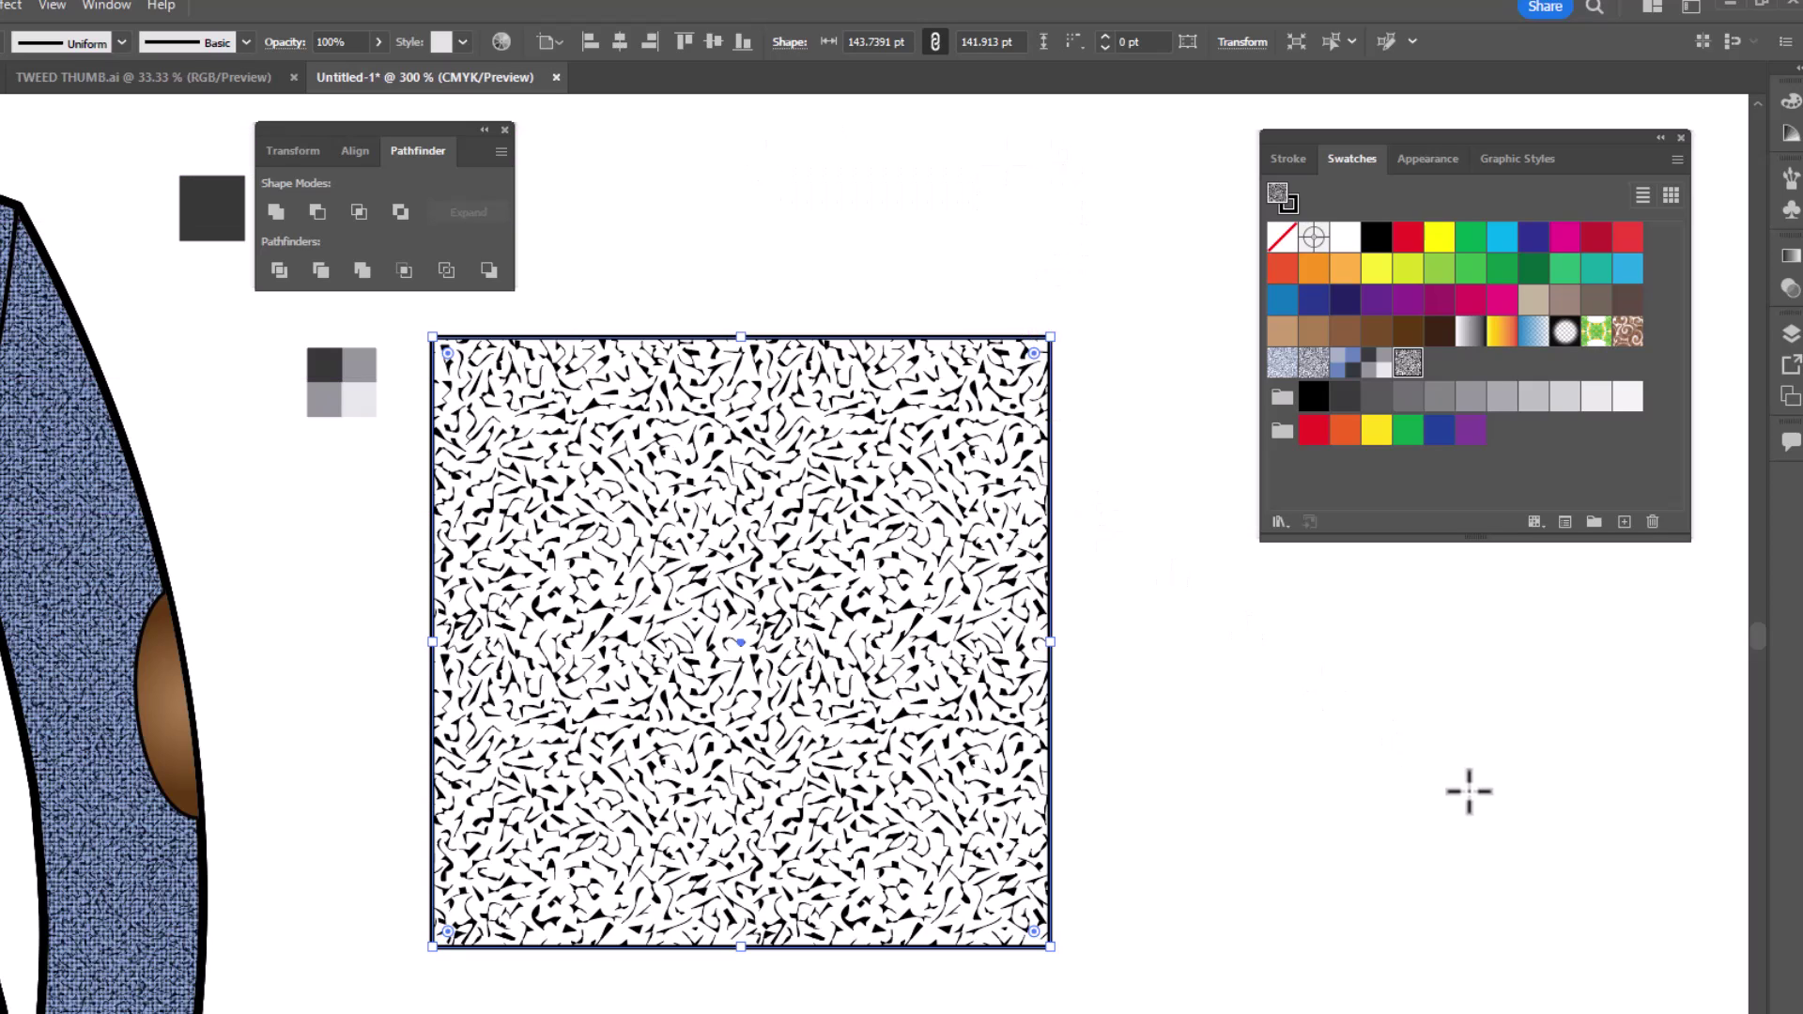
{"action": "left_click_drag", "start_coordinate": [1497, 139], "coordinate": [1393, 114]}
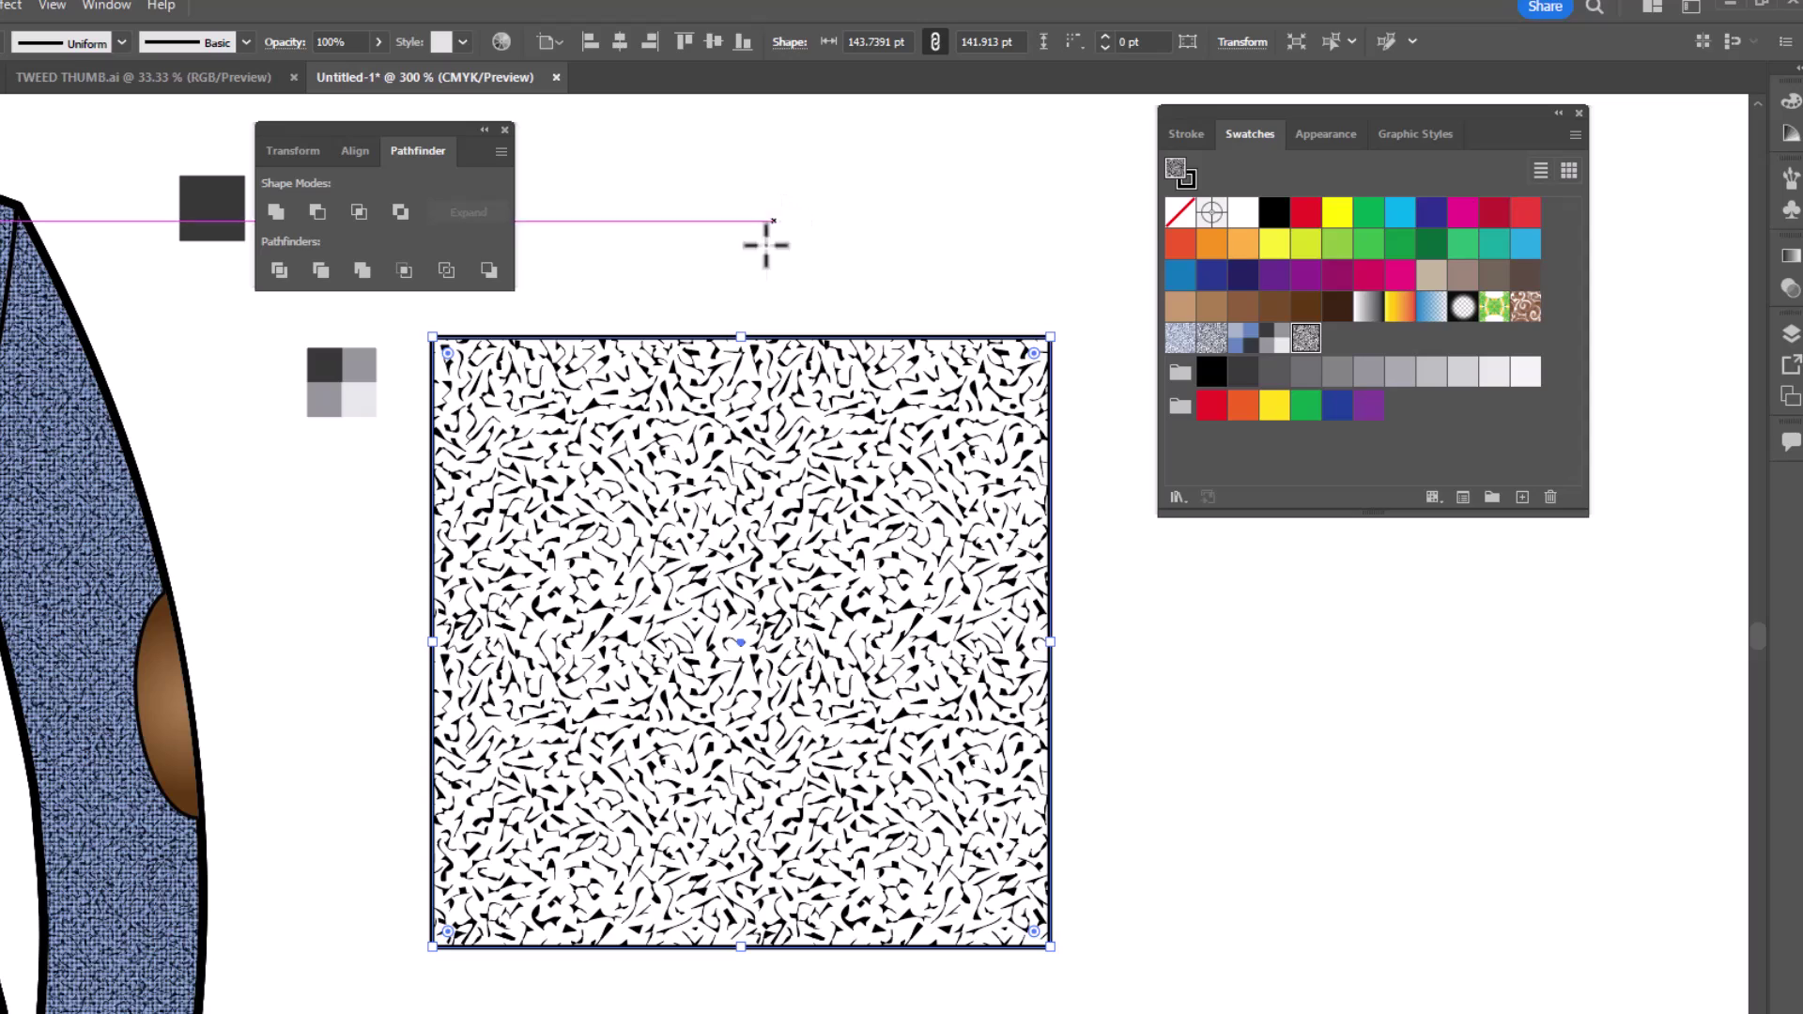
Recolor the Mezzotint artwork to white (ffffff) using the Exact colorize method in Recolor Artwork.
{"action": "left_click", "coordinate": [500, 42]}
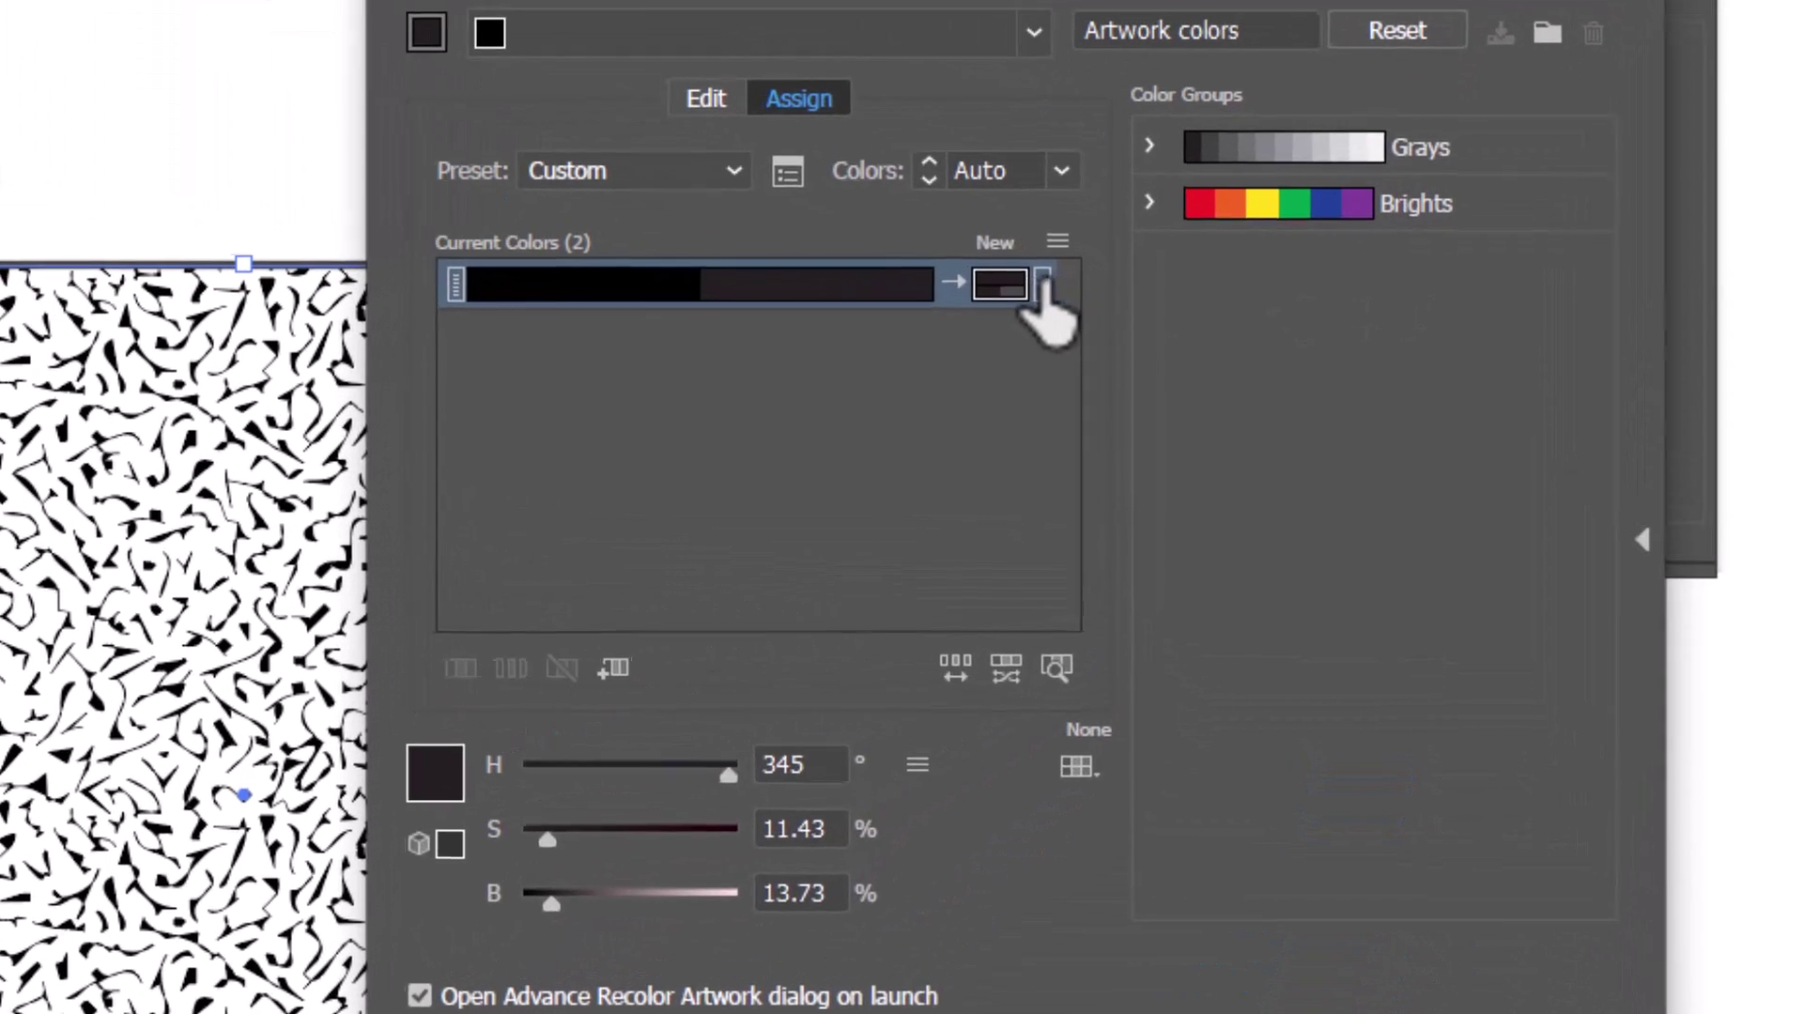
{"action": "left_click", "coordinate": [1201, 349]}
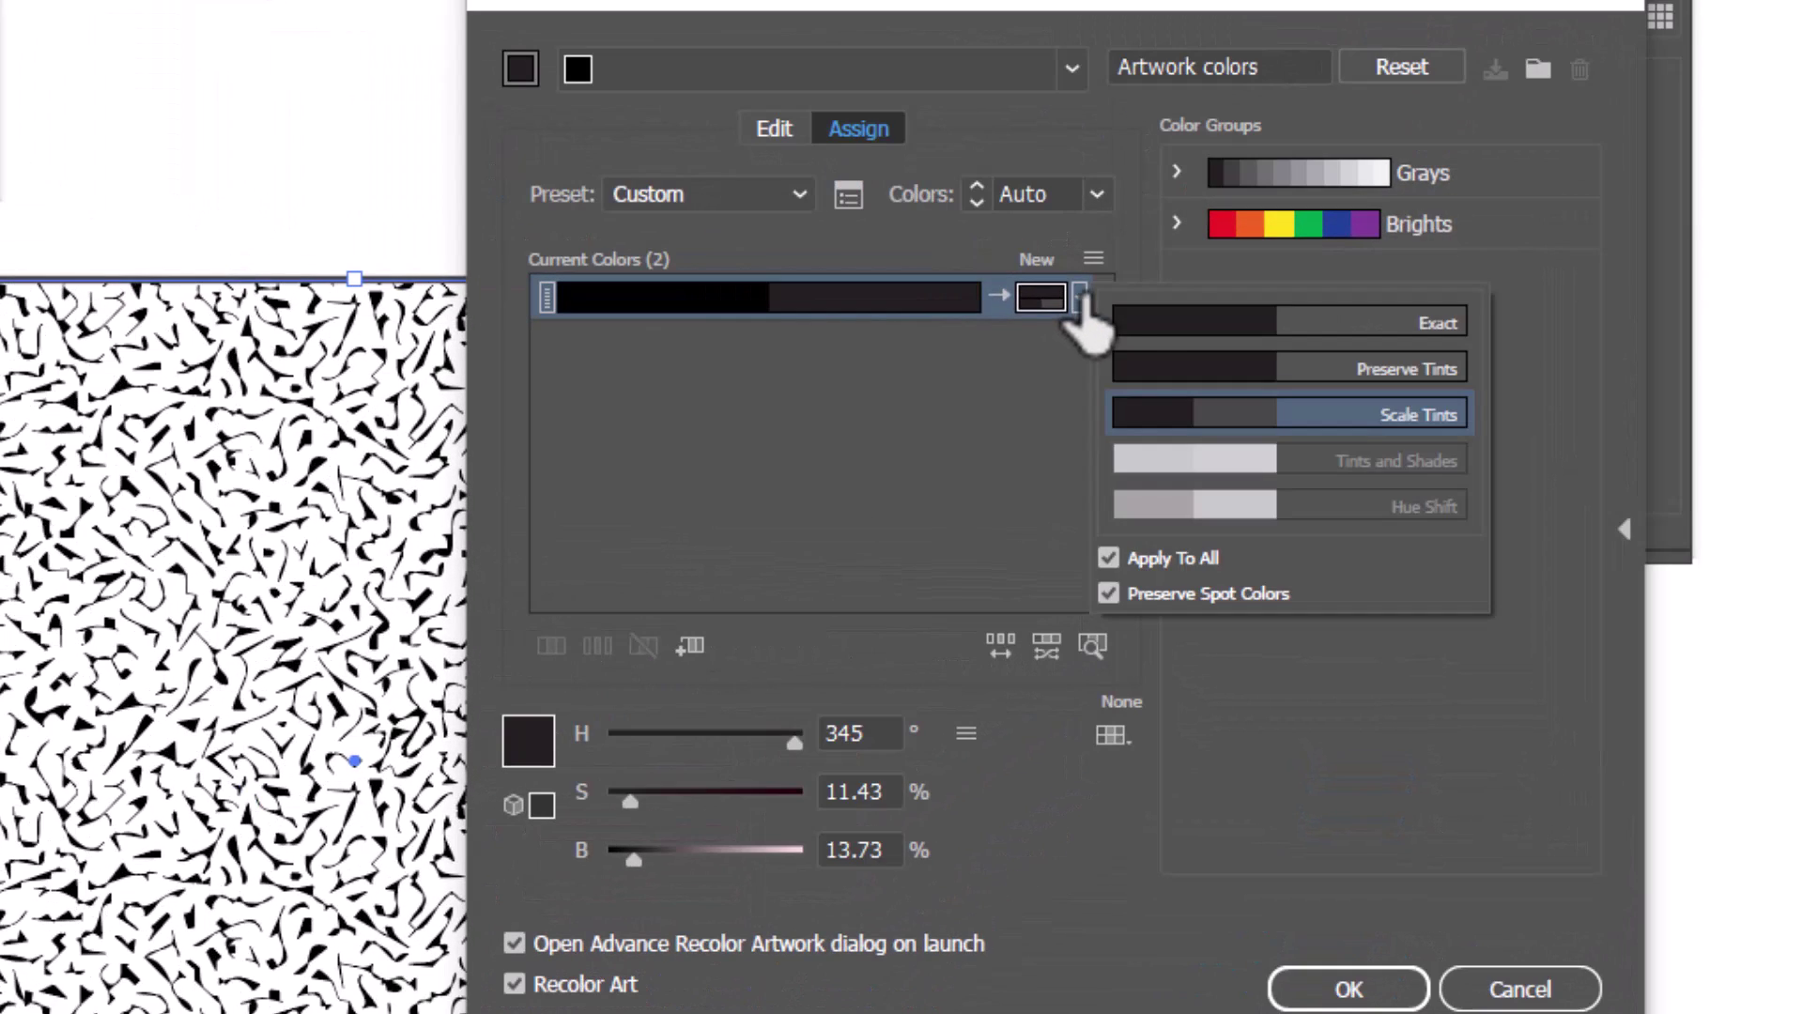
{"action": "left_click", "coordinate": [1139, 324]}
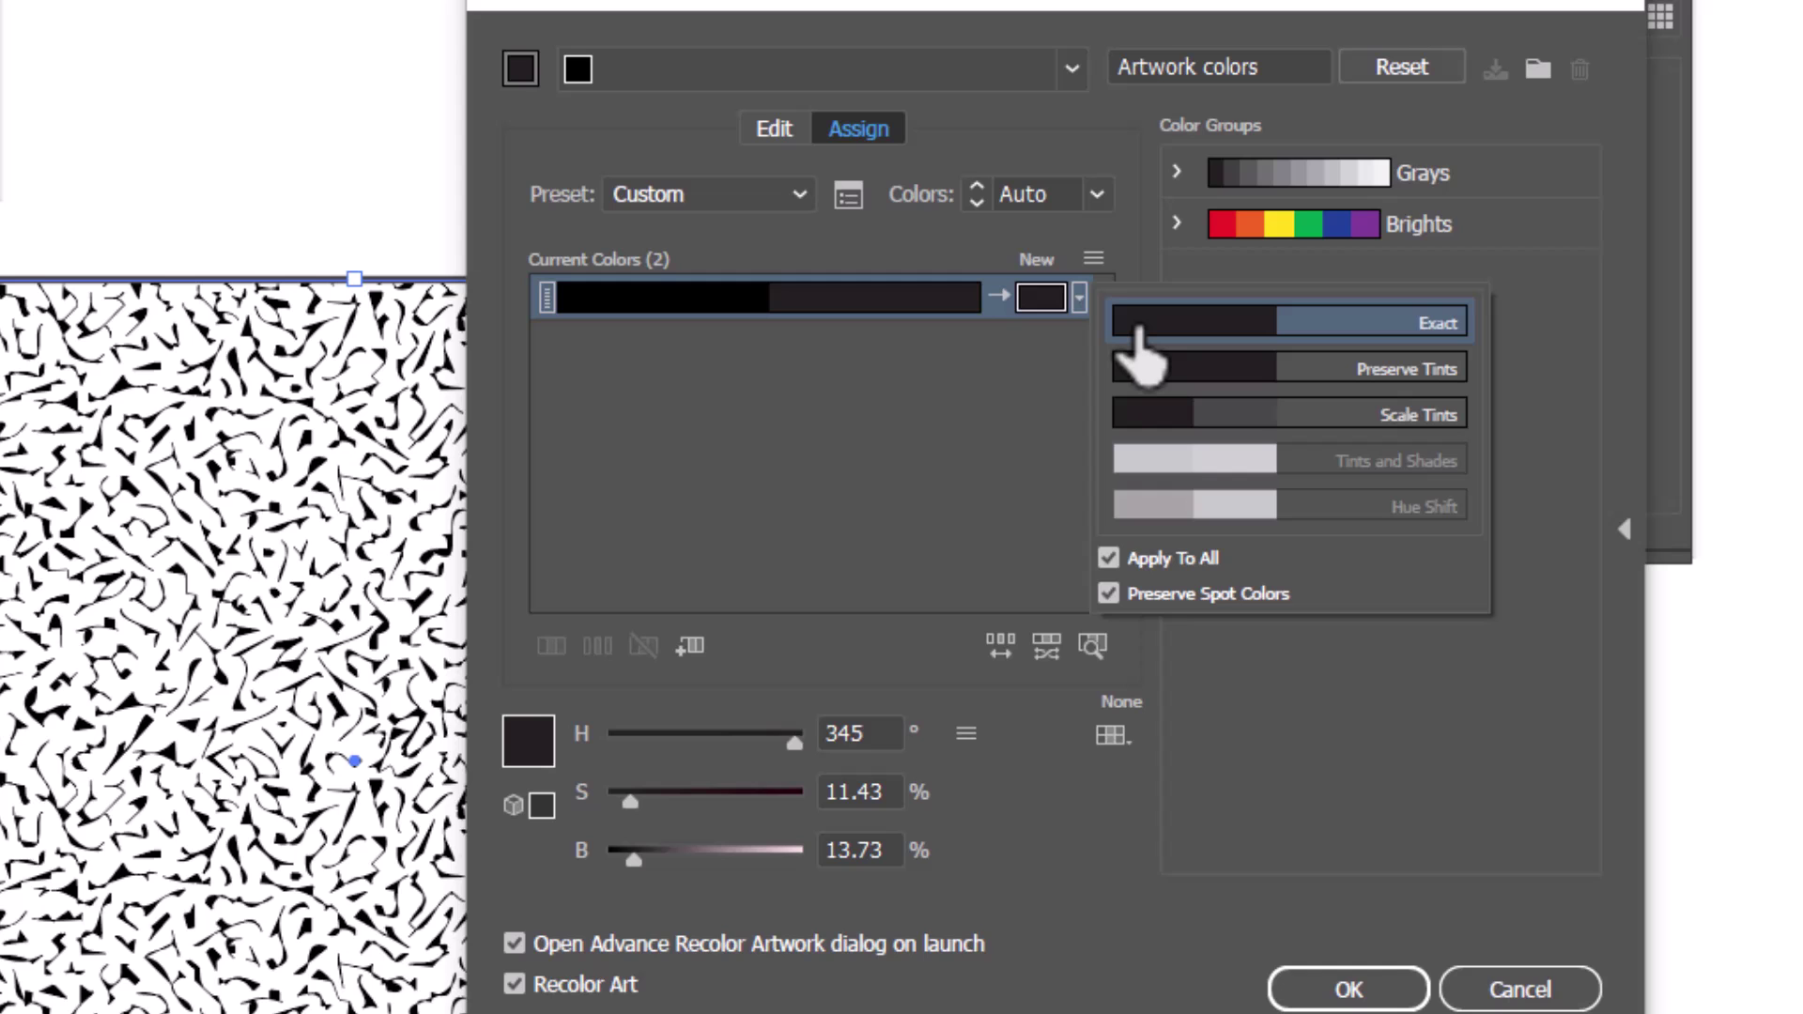
{"action": "left_click", "coordinate": [1039, 302]}
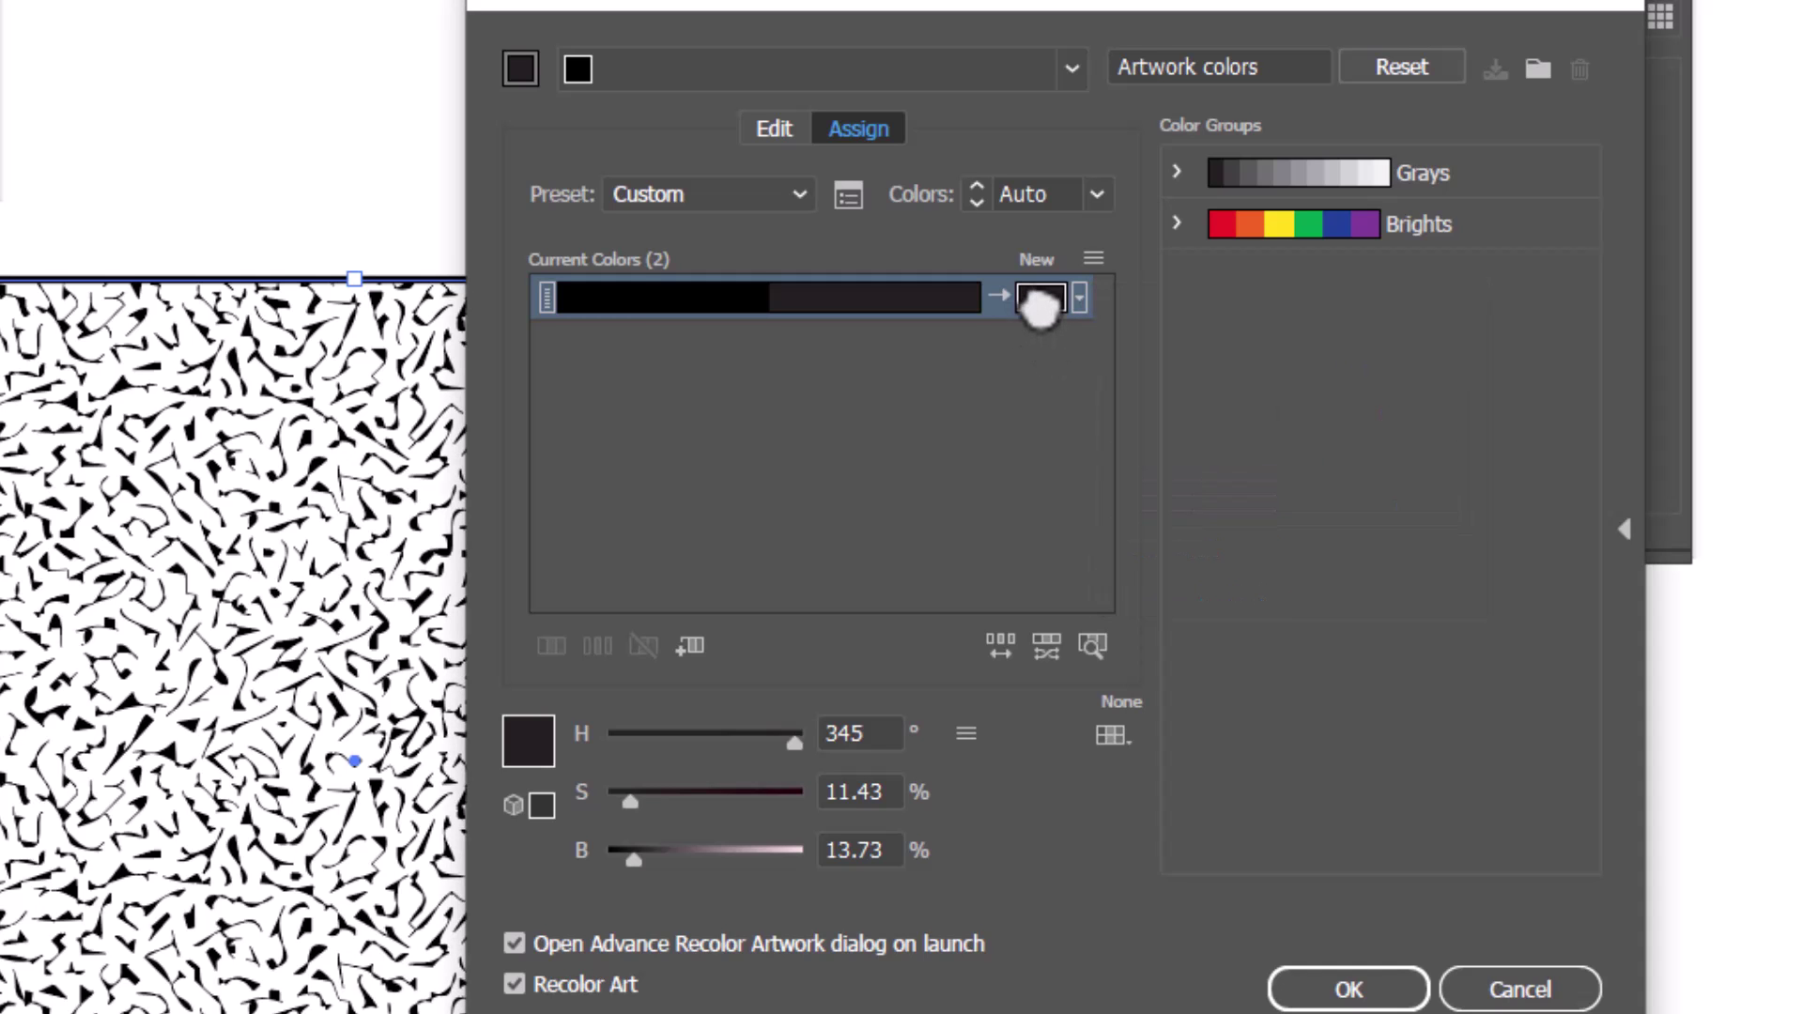
{"action": "double_click", "coordinate": [1041, 302]}
{"action": "left_click_drag", "start_coordinate": [189, 486], "coordinate": [110, 410]}
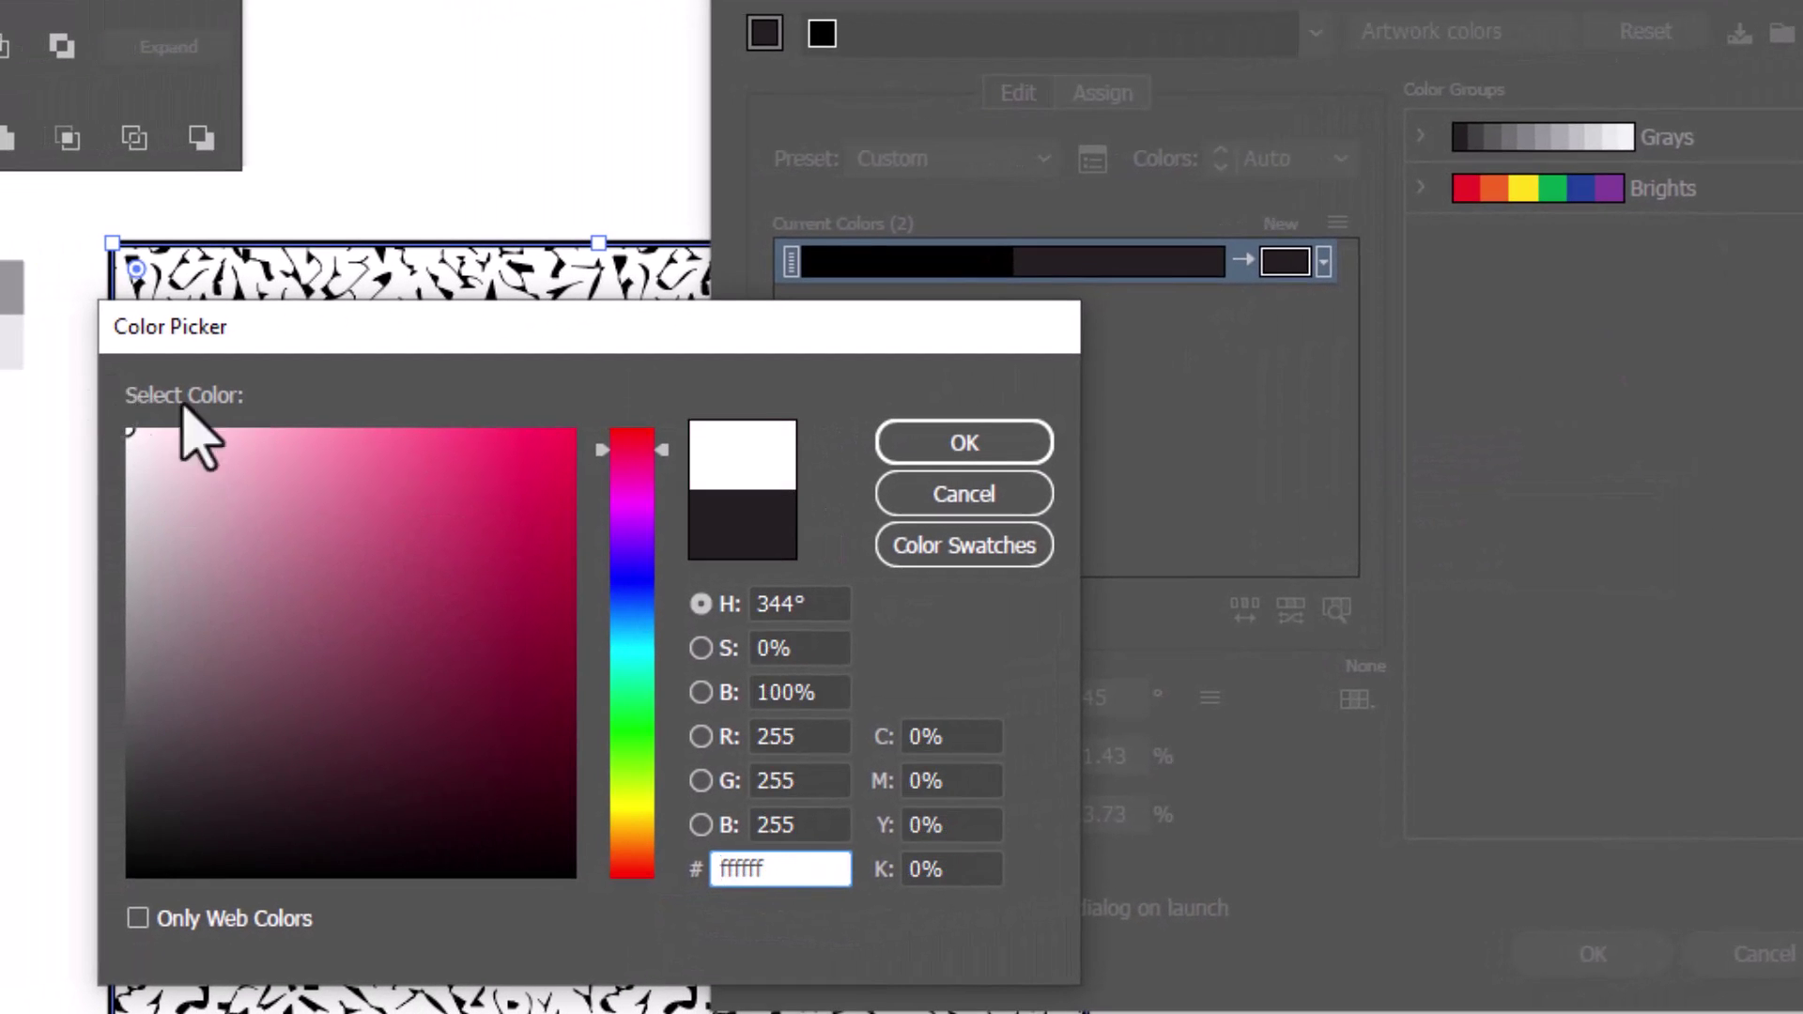
{"action": "left_click", "coordinate": [981, 449]}
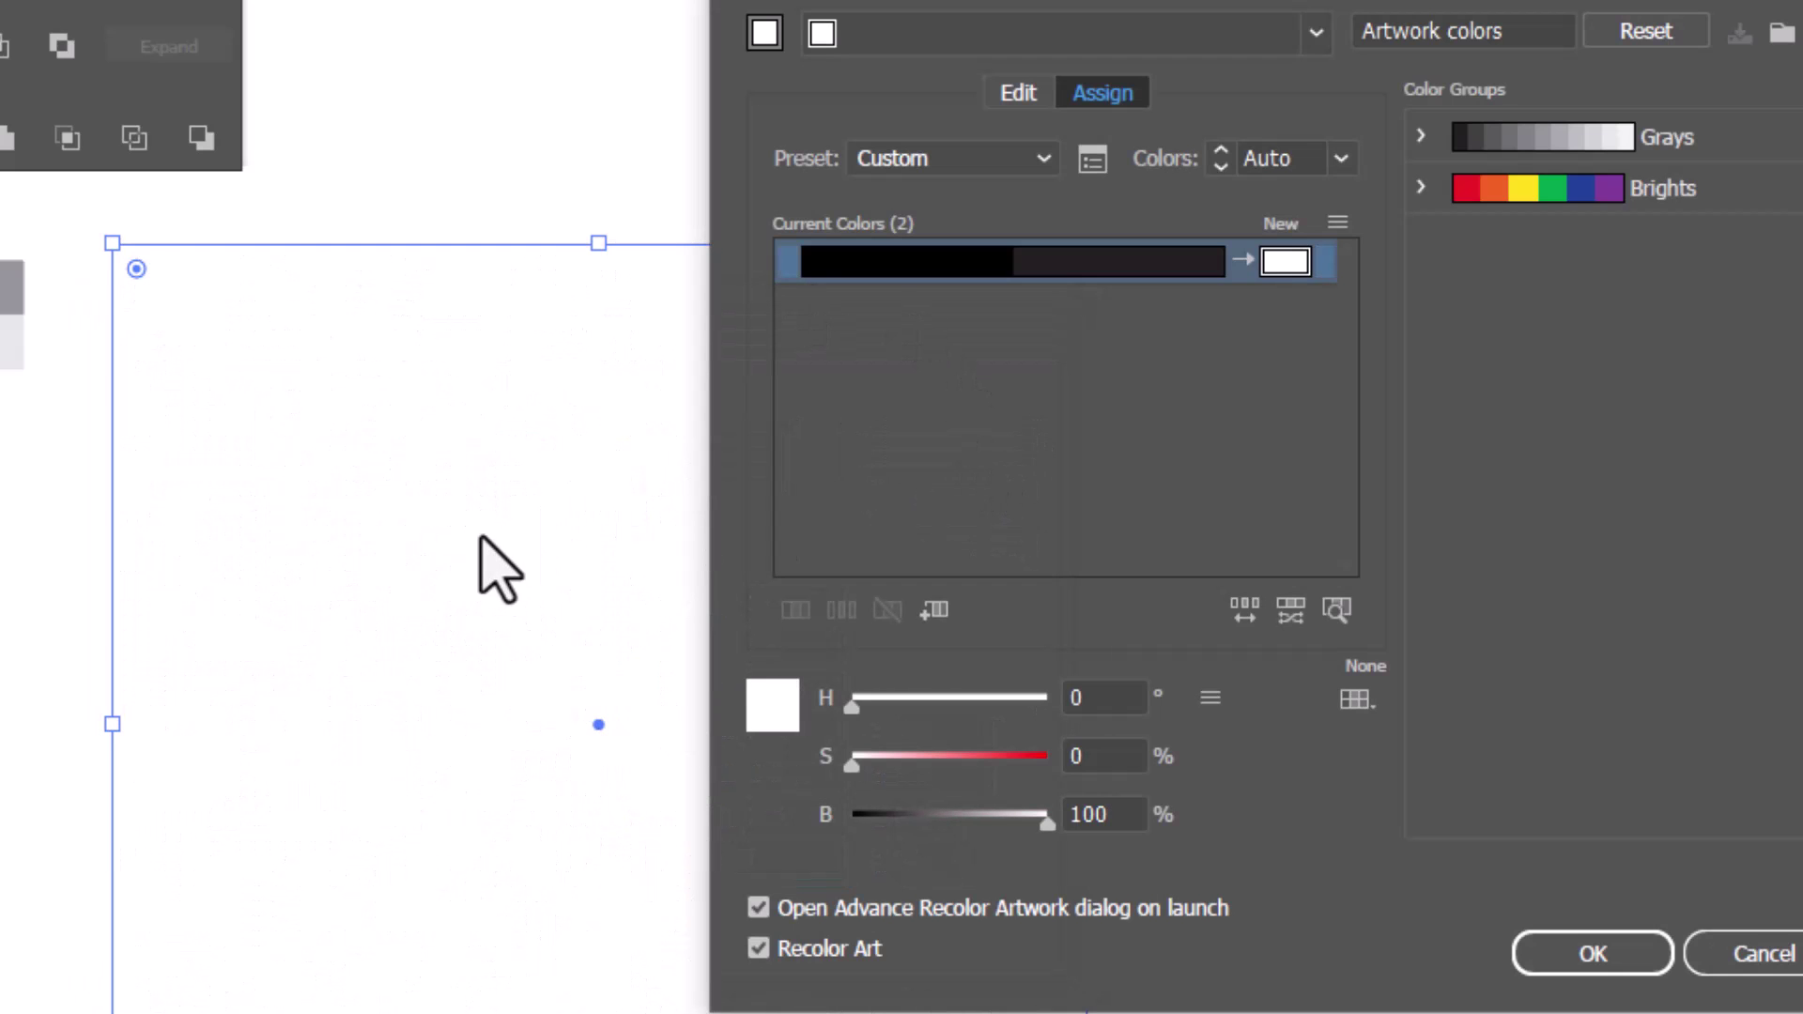
{"action": "left_click", "coordinate": [1634, 950]}
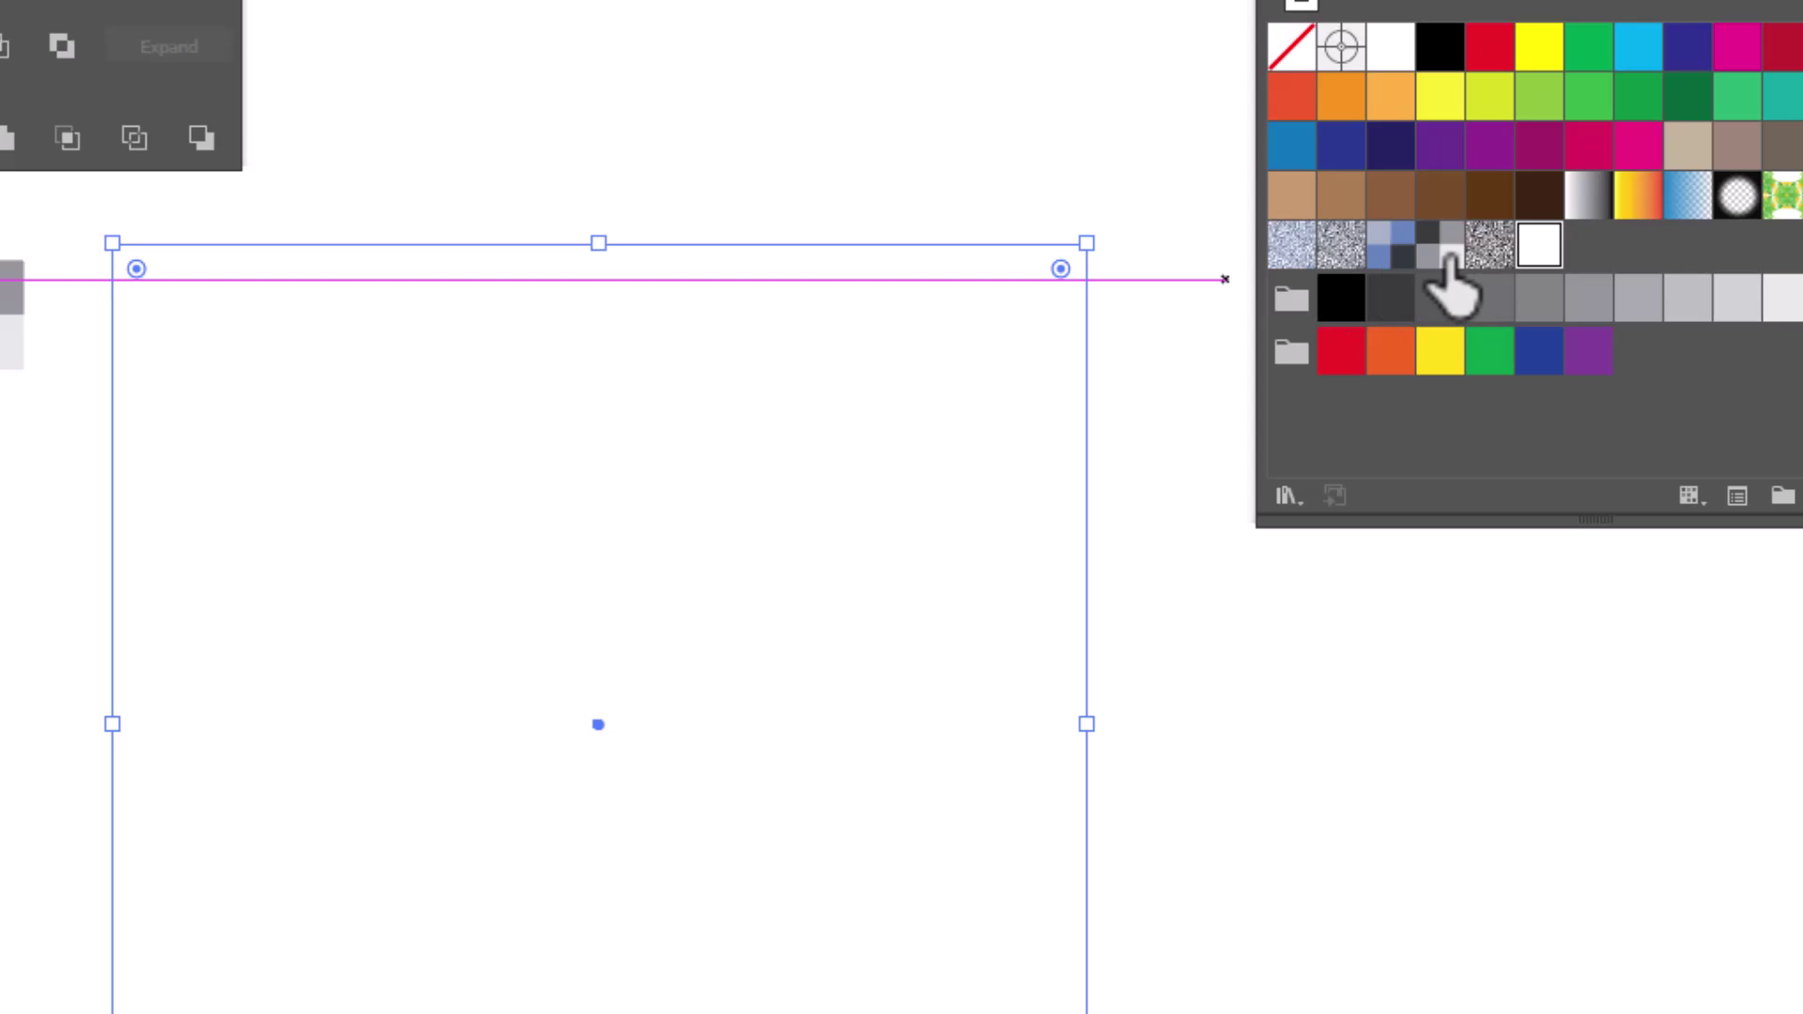
Fill the rectangle with the gray four-tone check swatch and scale only its pattern uniformly to 25%.
{"action": "left_click", "coordinate": [1447, 258]}
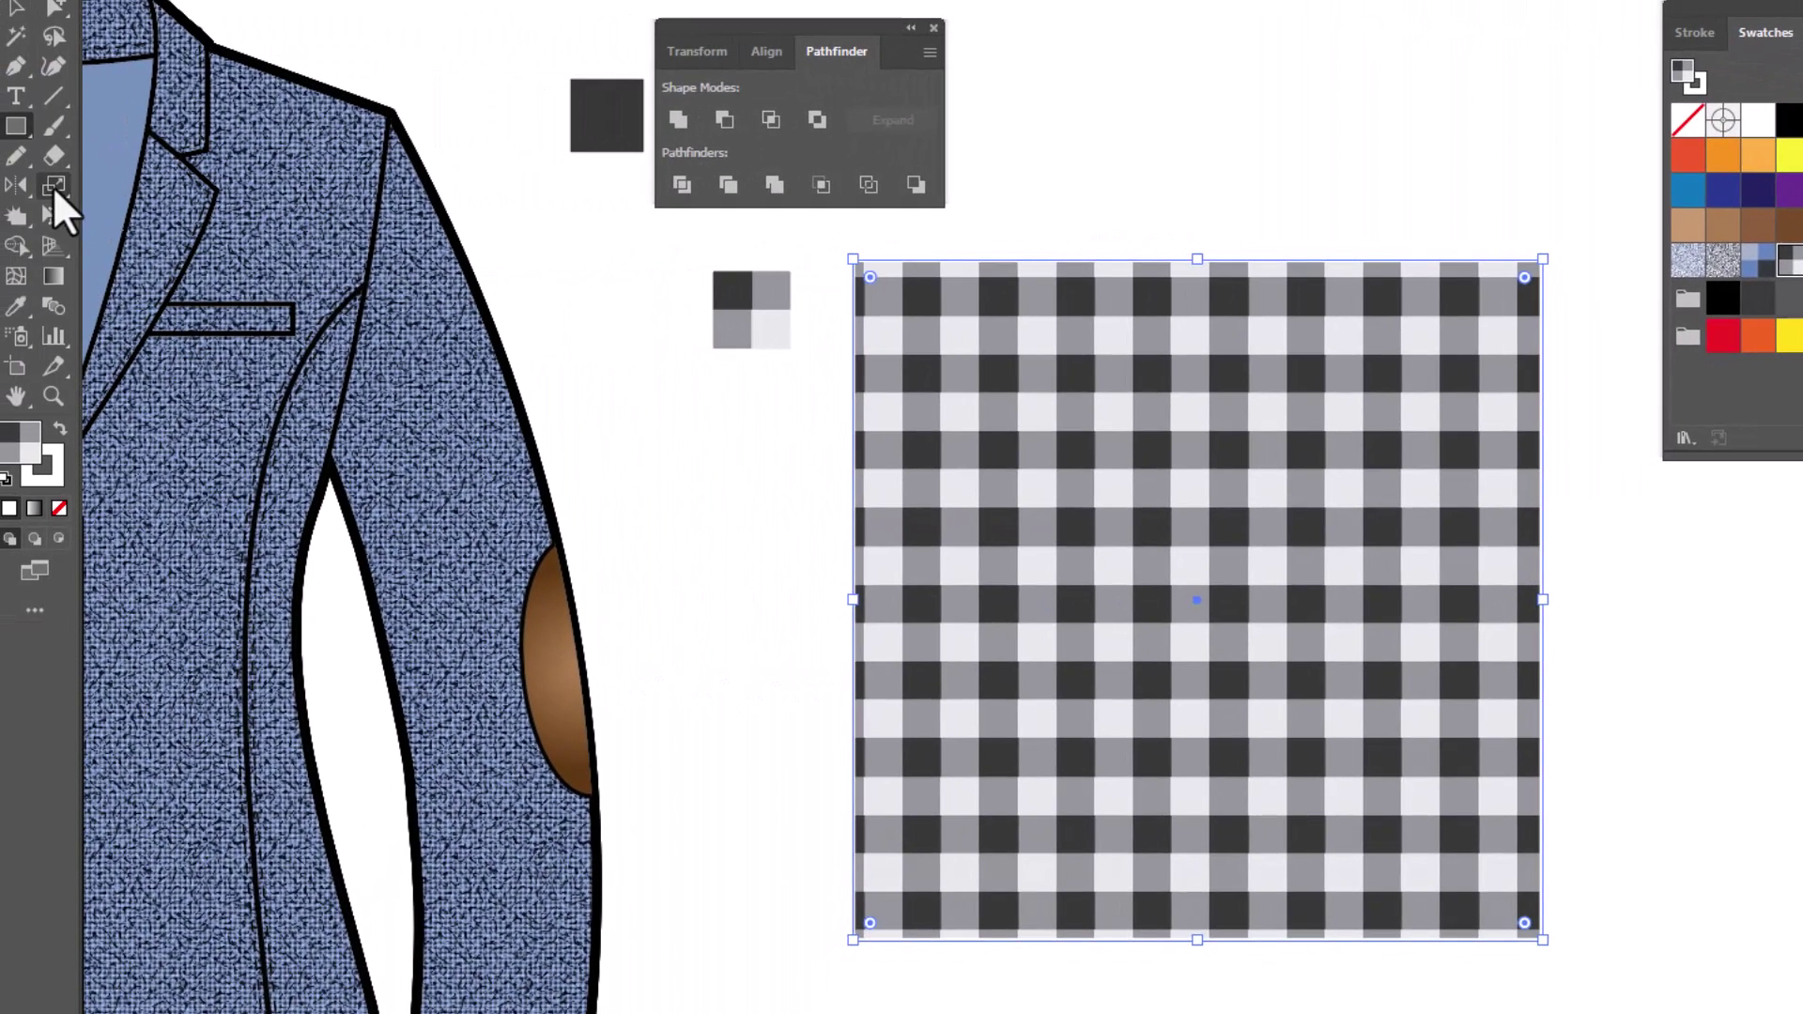
{"action": "double_click", "coordinate": [53, 185]}
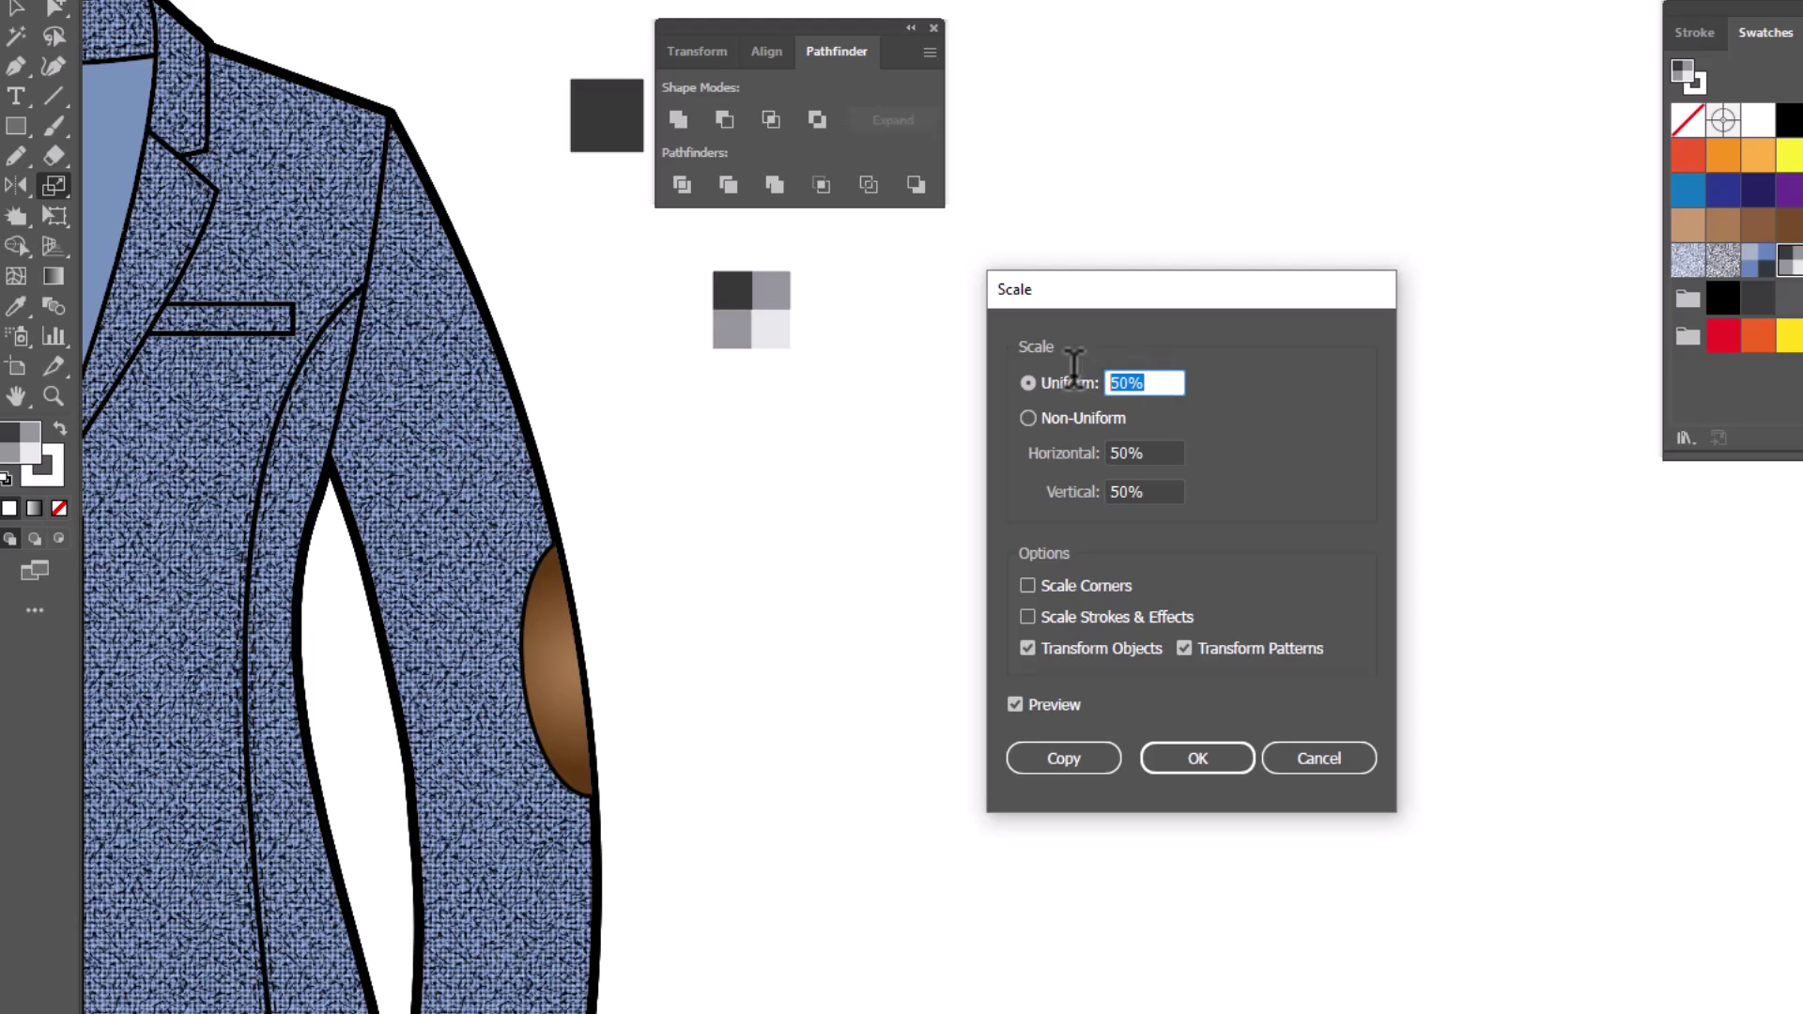
{"action": "type", "text": "25"}
{"action": "left_click", "coordinate": [1028, 648]}
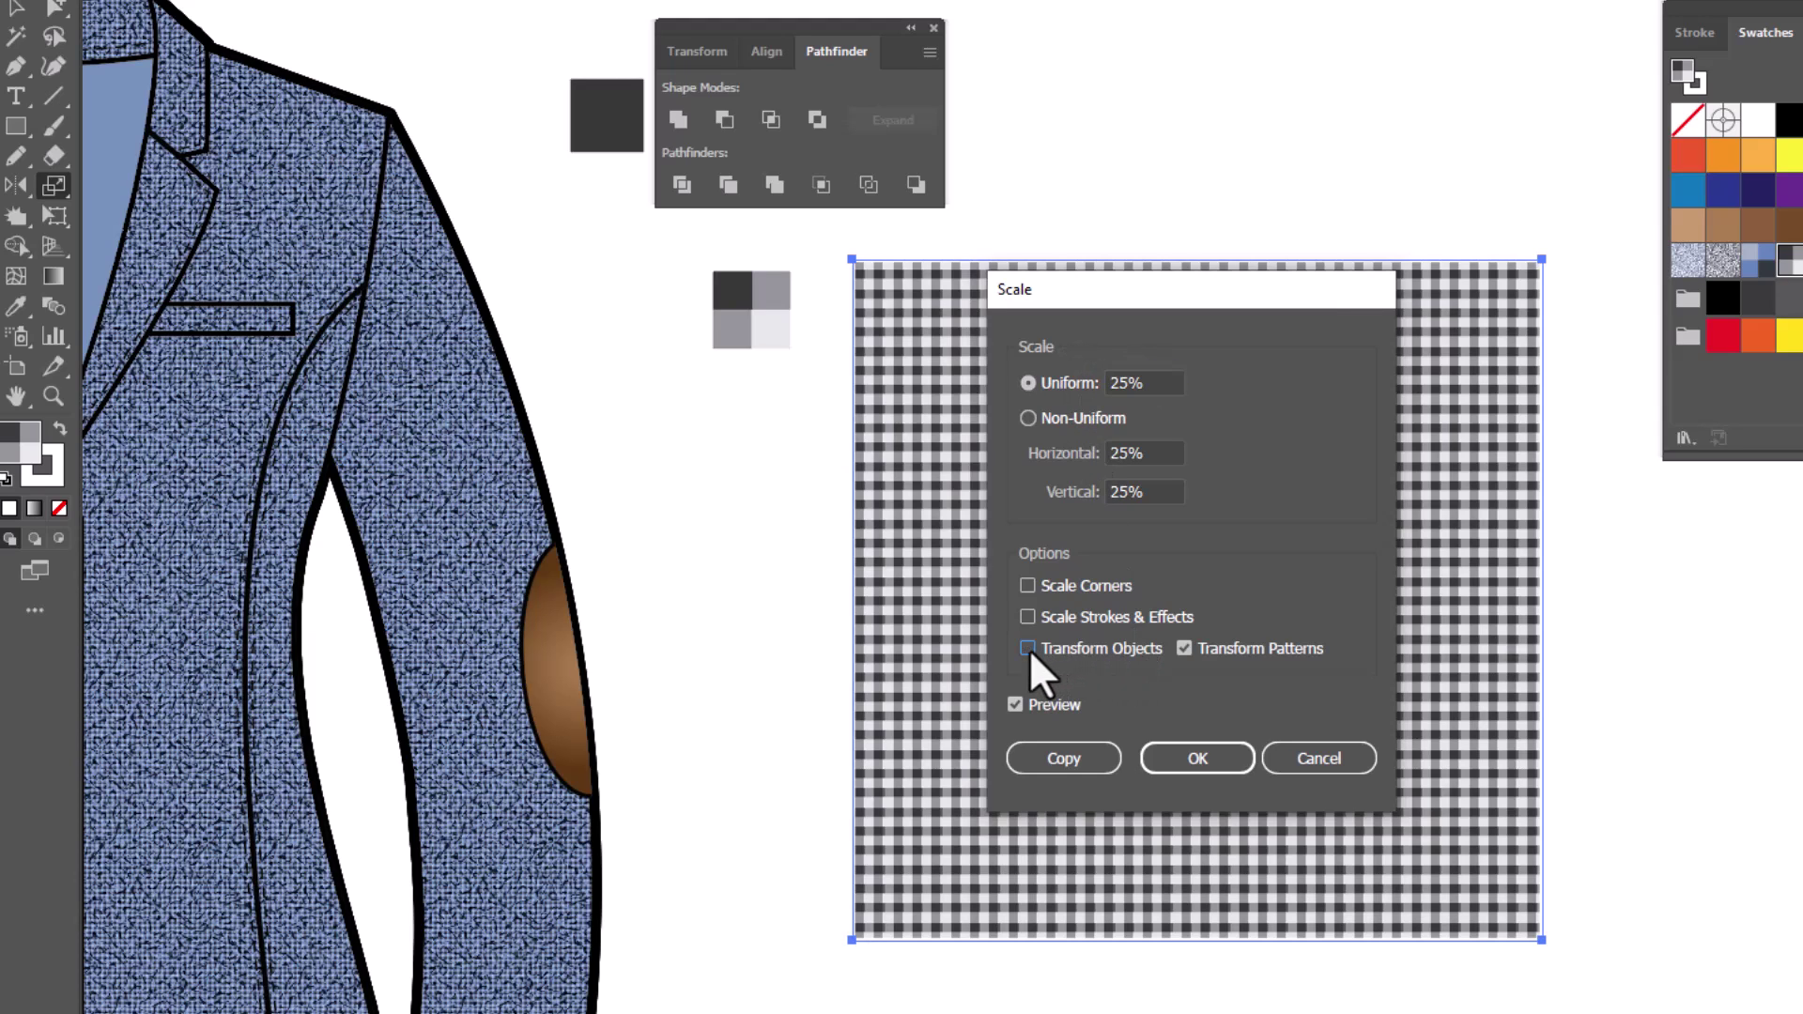
{"action": "left_click", "coordinate": [1191, 758]}
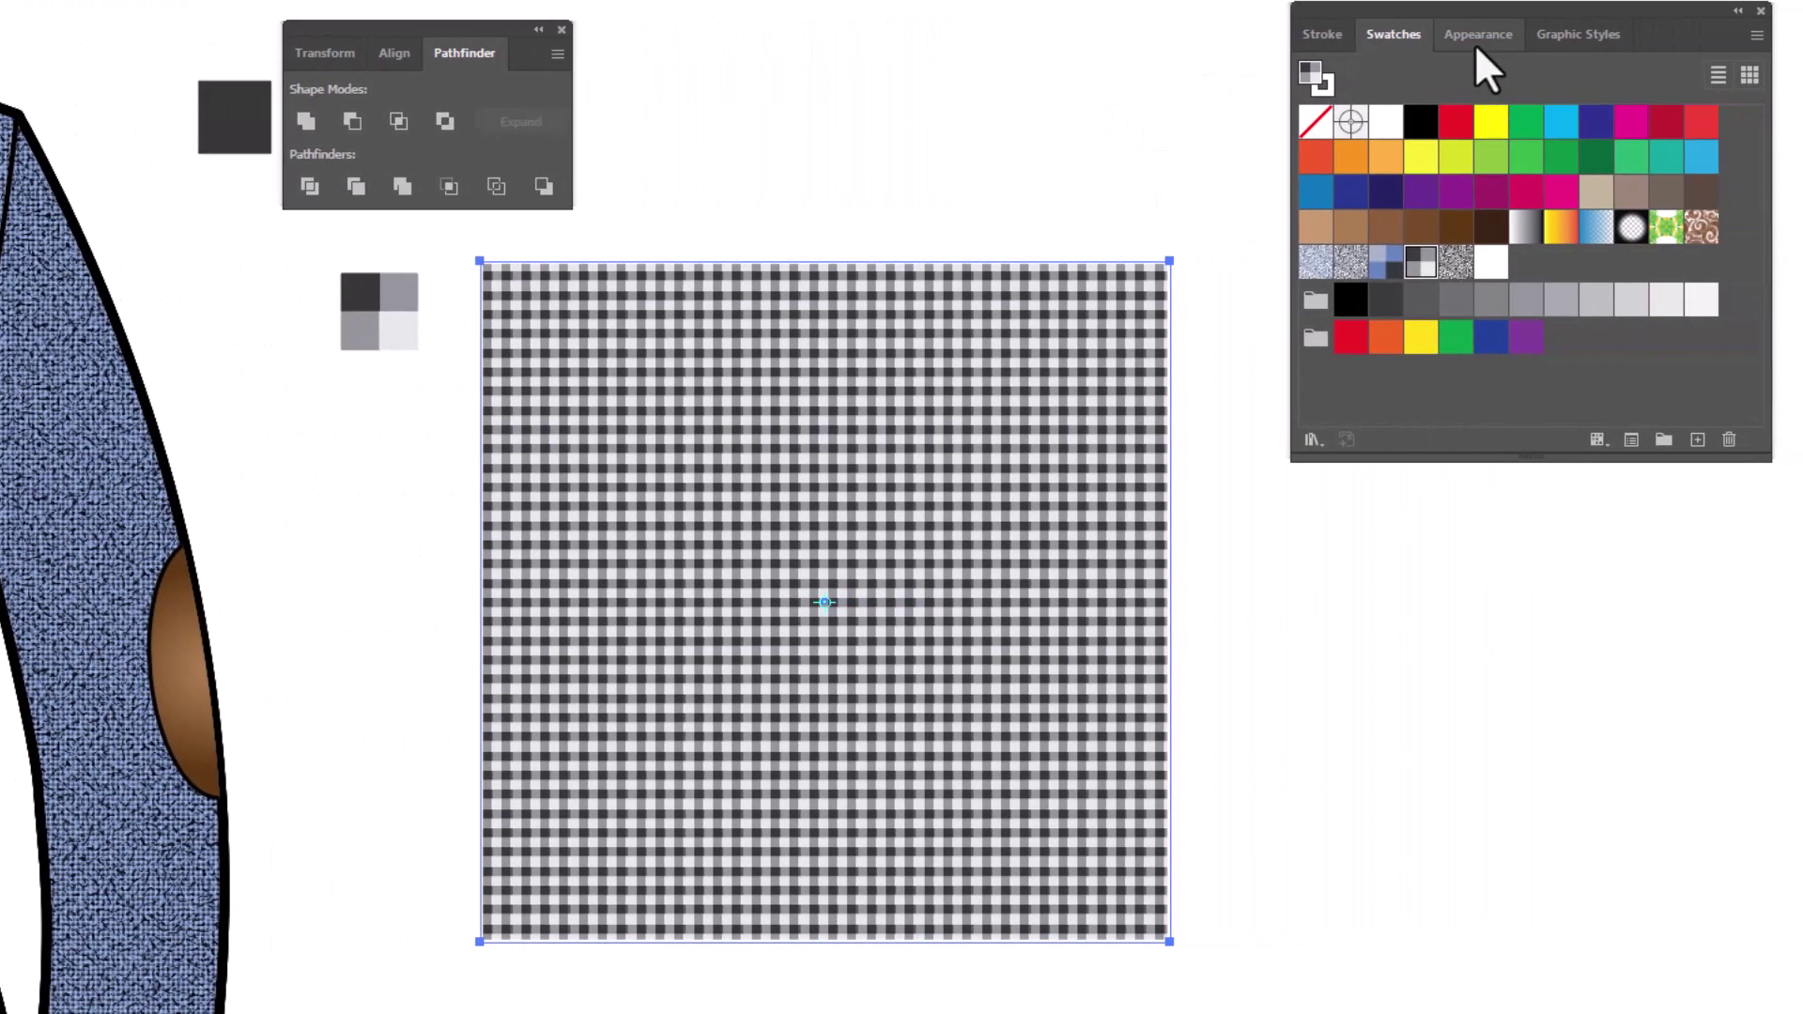
Set the checked rectangle's stroke to None through its appearance attributes.
{"action": "left_click", "coordinate": [1463, 37]}
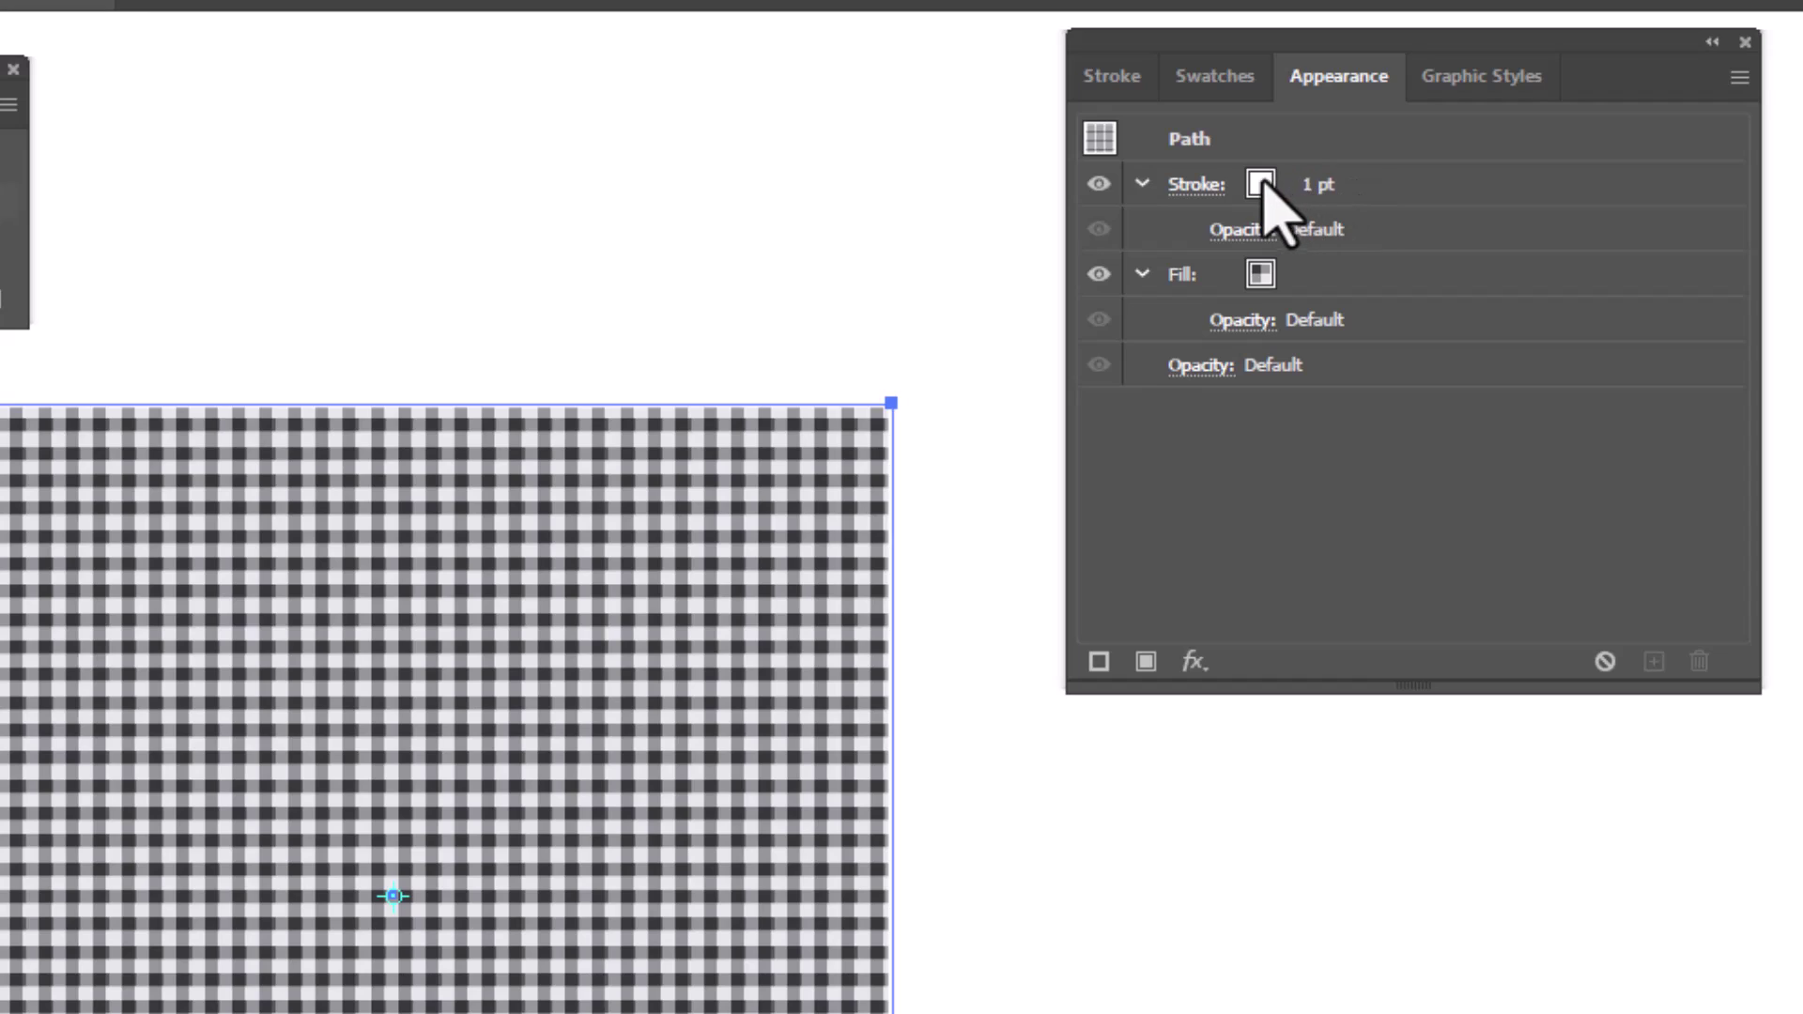
{"action": "left_click", "coordinate": [1266, 183]}
{"action": "left_click", "coordinate": [1293, 186]}
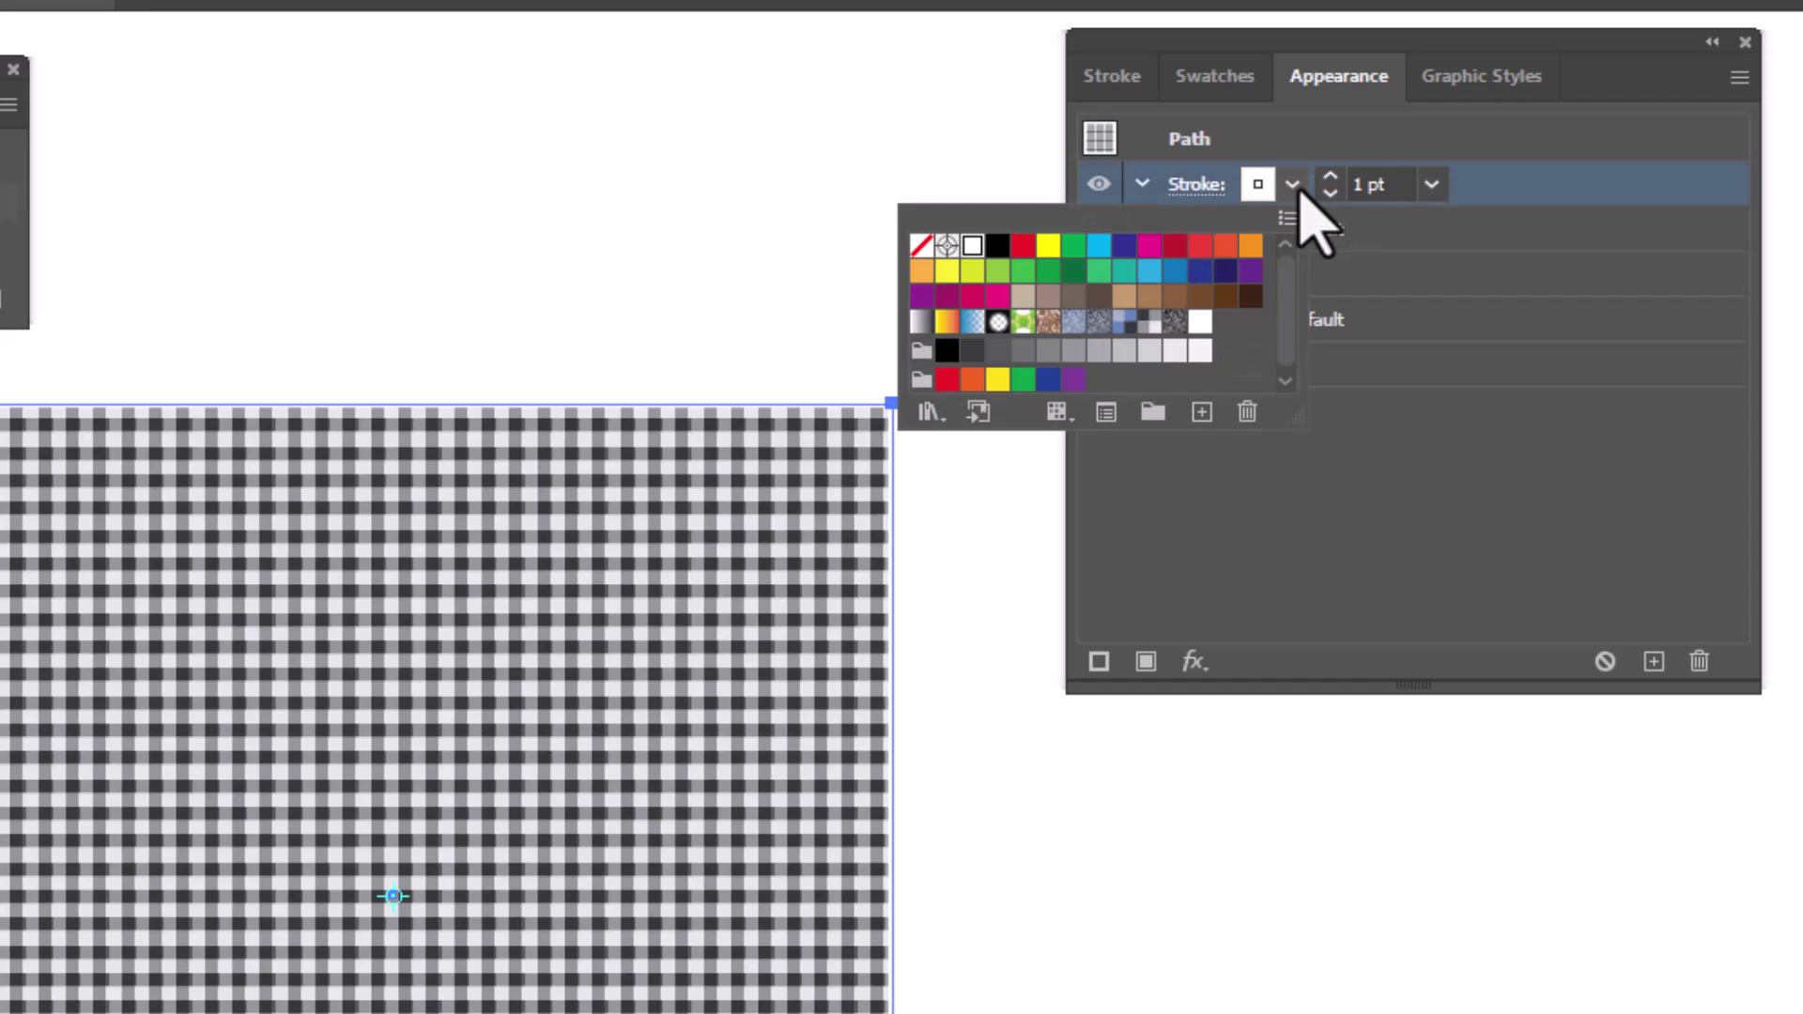
{"action": "left_click", "coordinate": [920, 247]}
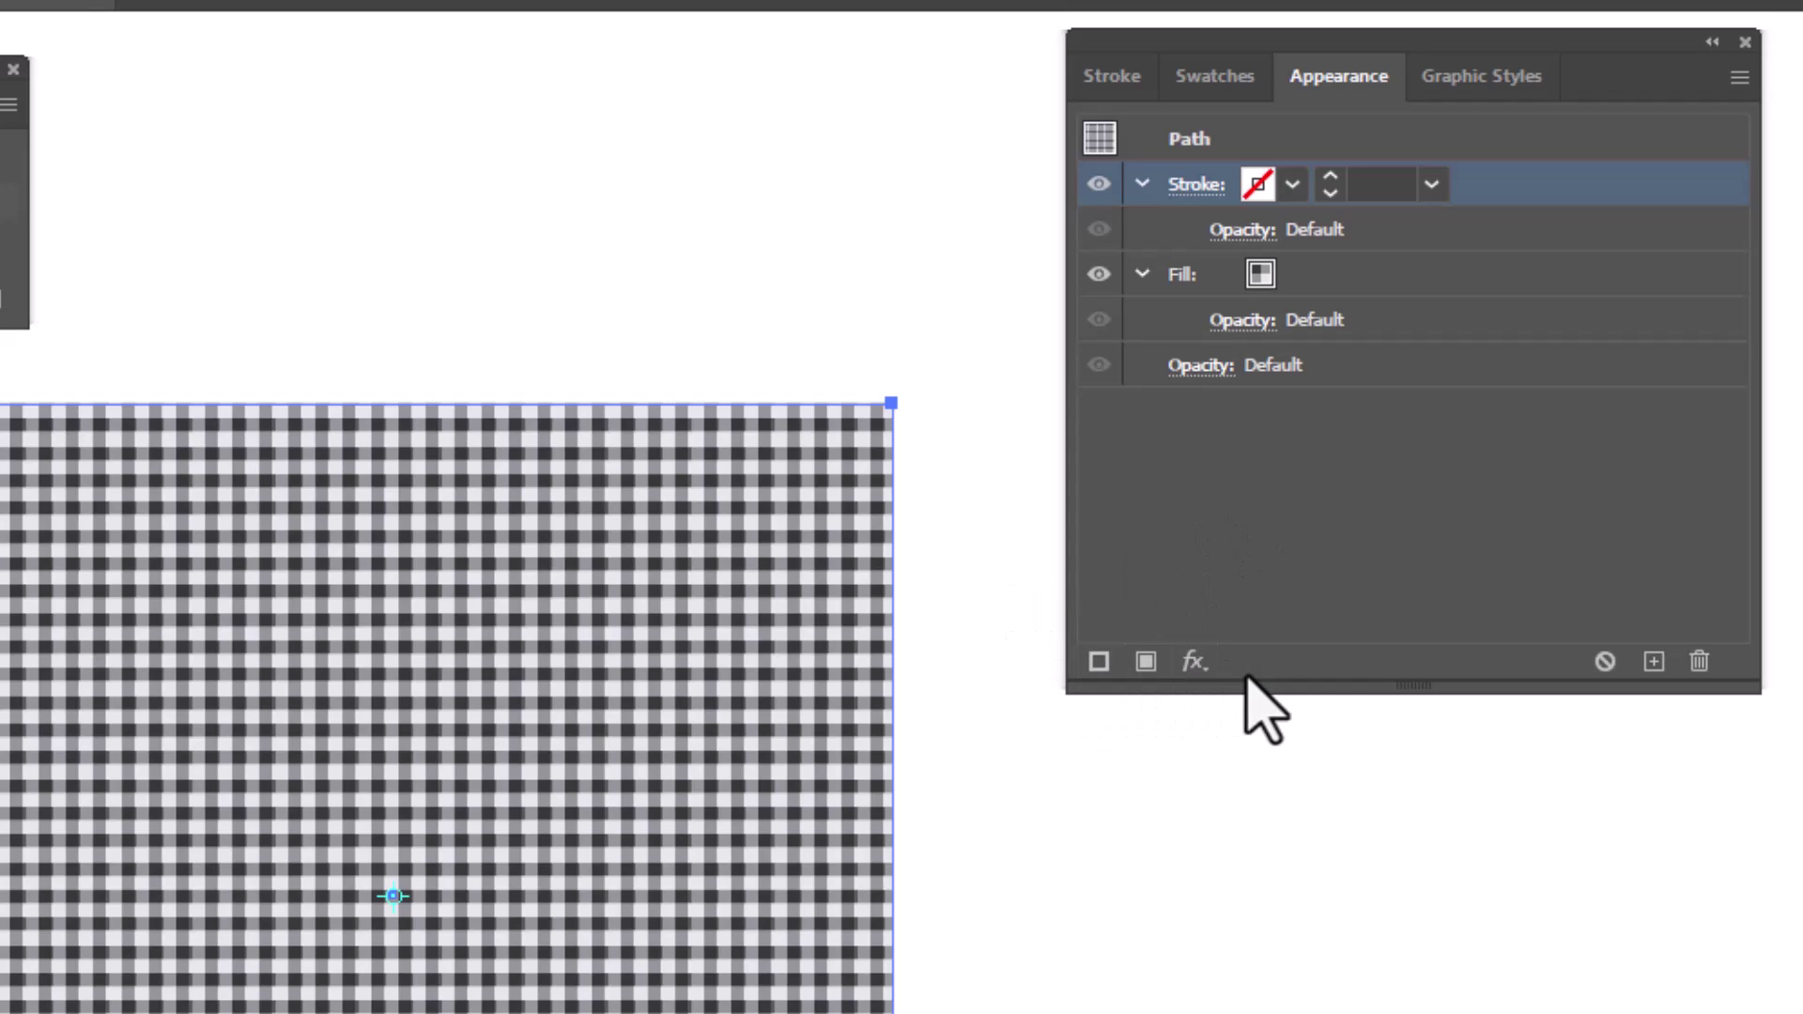
Add a second fill to the checked rectangle and set it to the white Mezzotint pattern swatch.
{"action": "left_click", "coordinate": [1147, 663]}
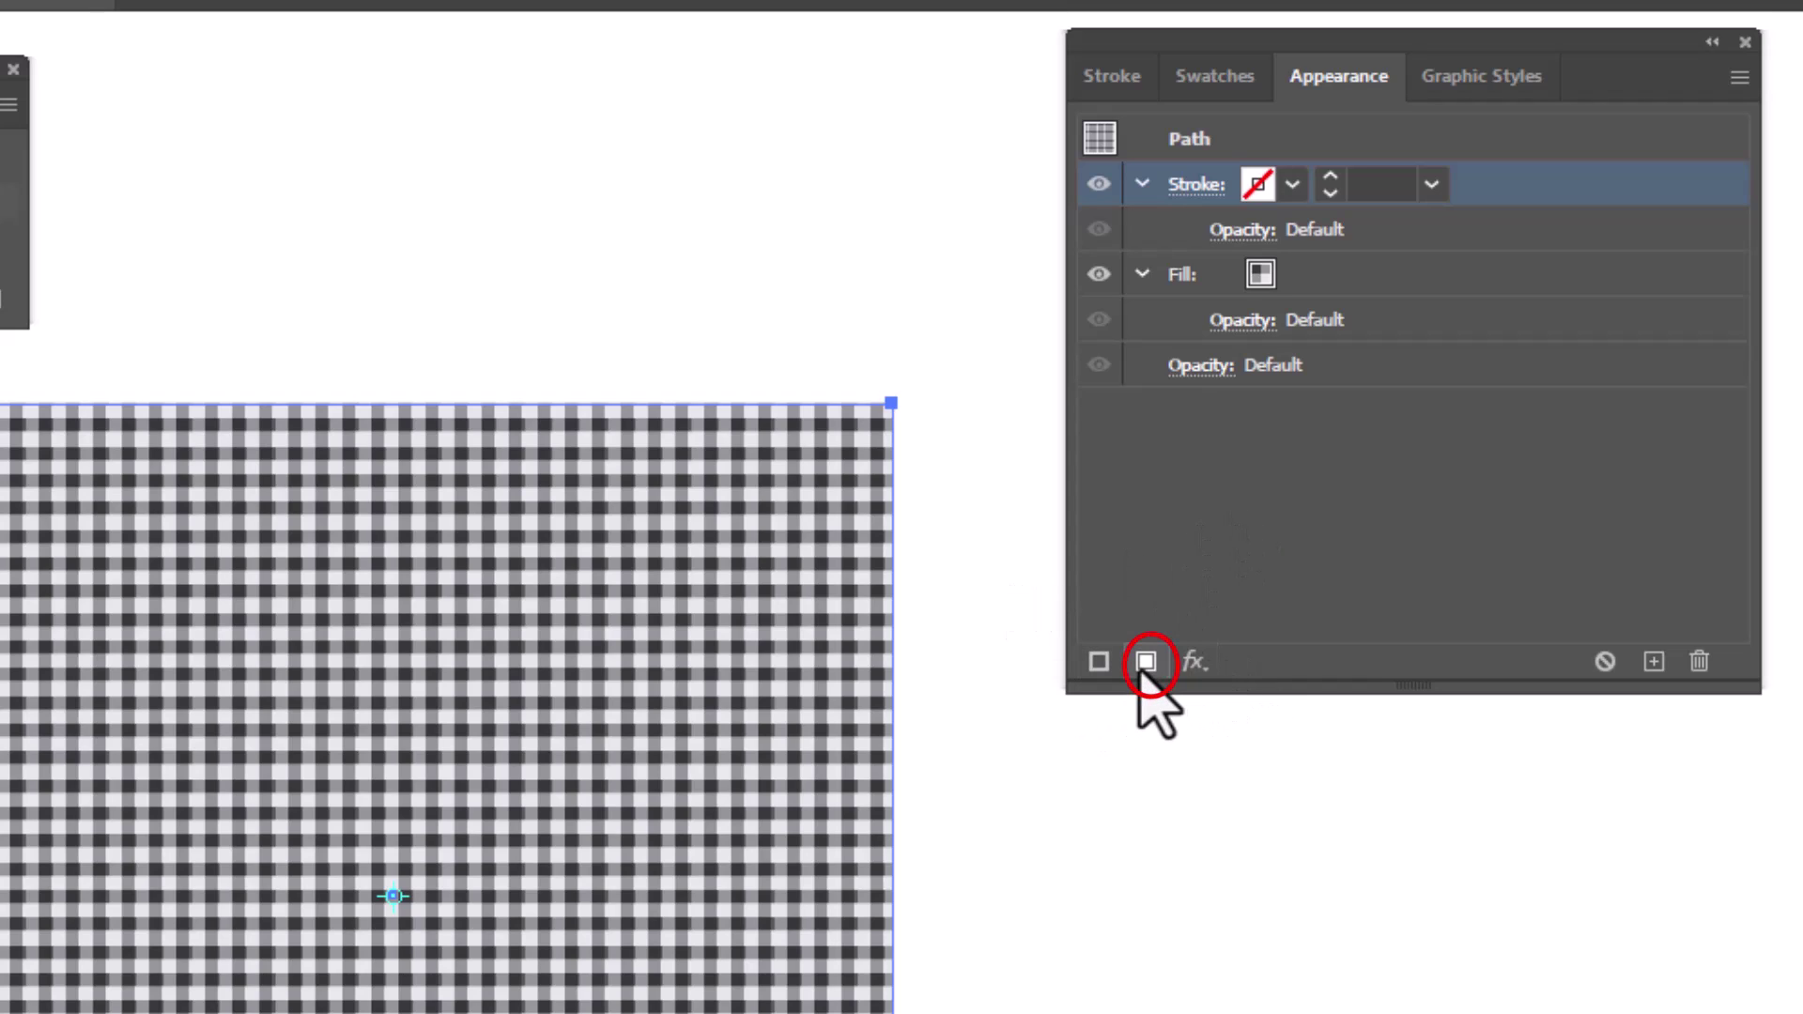
{"action": "left_click", "coordinate": [1146, 663]}
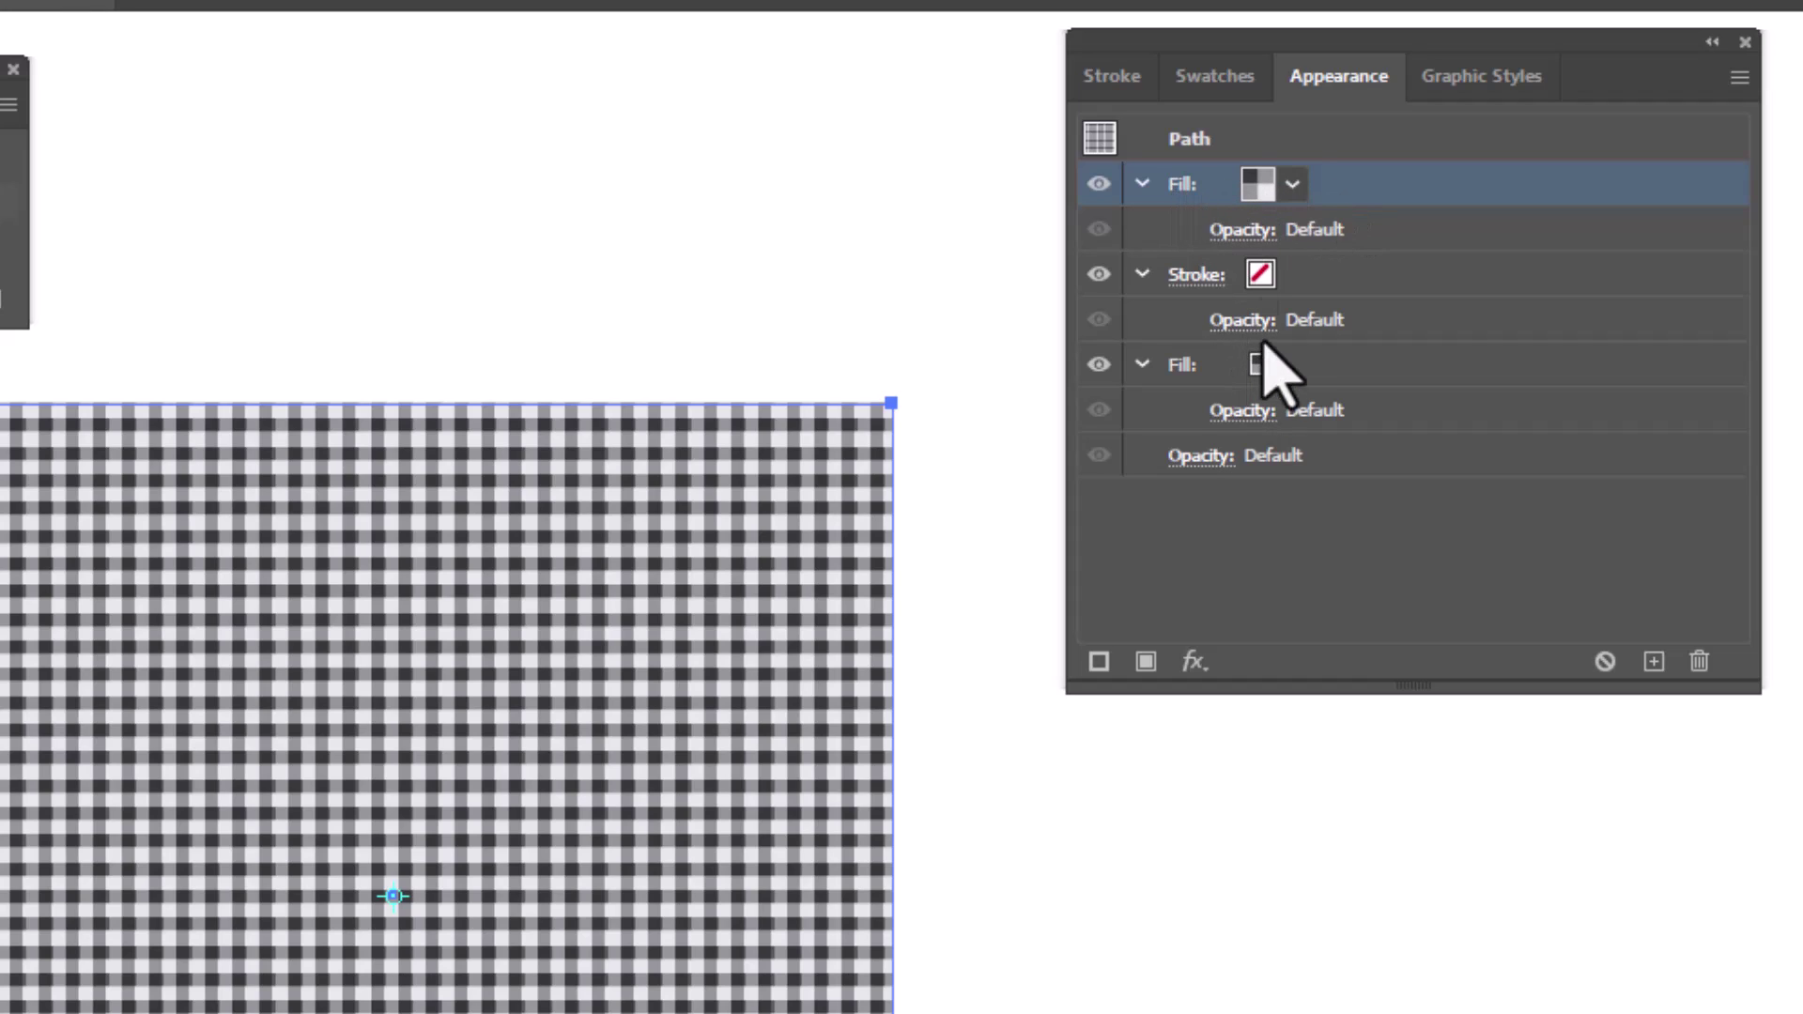
{"action": "left_click", "coordinate": [1292, 185]}
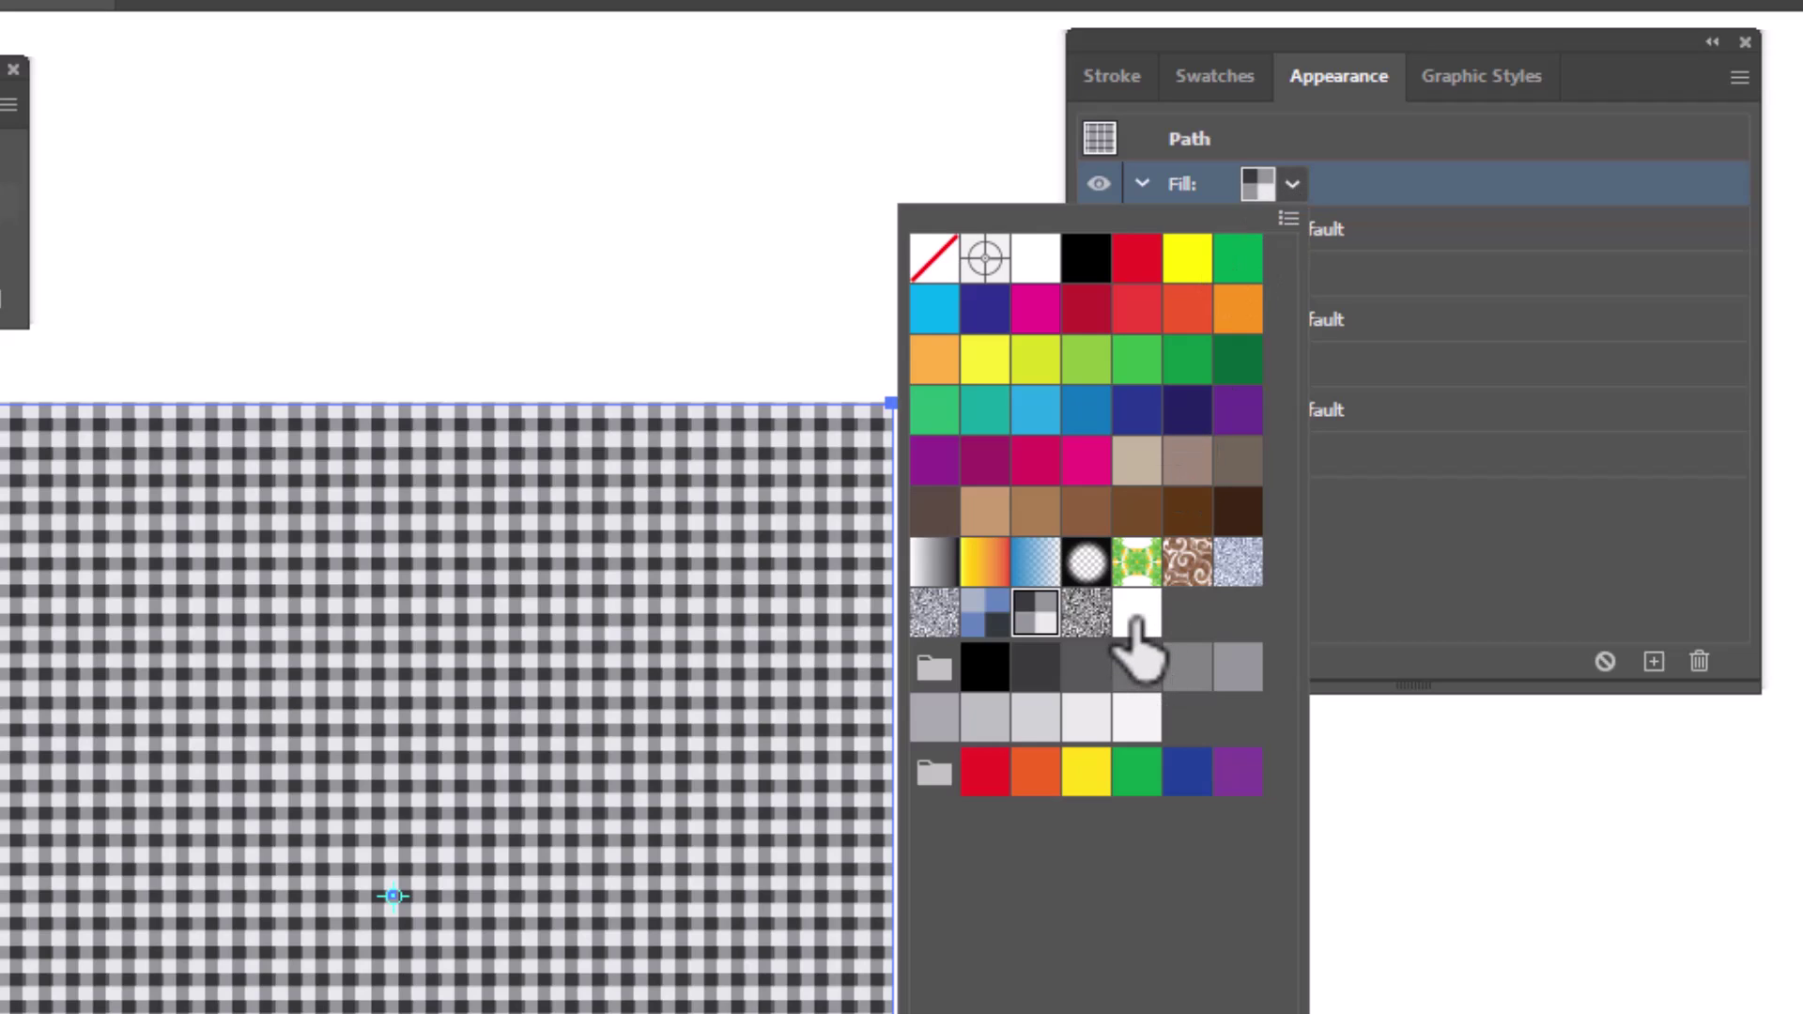
{"action": "left_click", "coordinate": [1137, 620]}
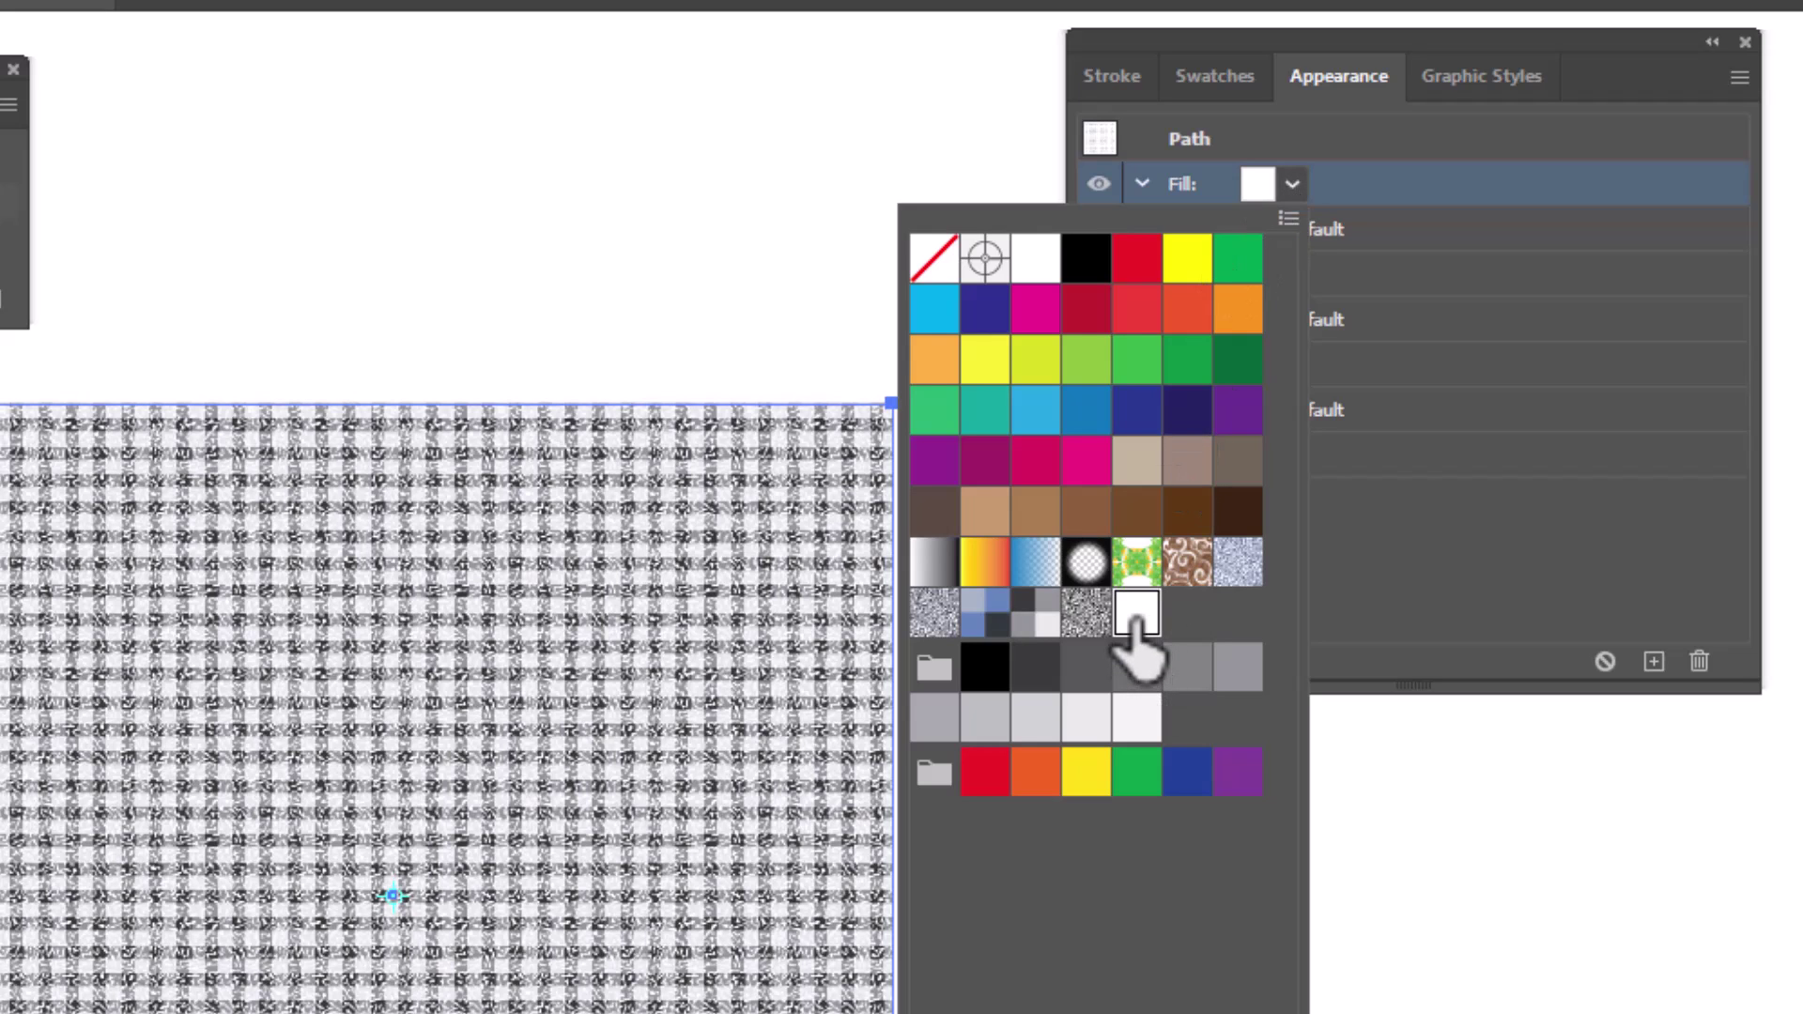
{"action": "left_click", "coordinate": [1418, 188]}
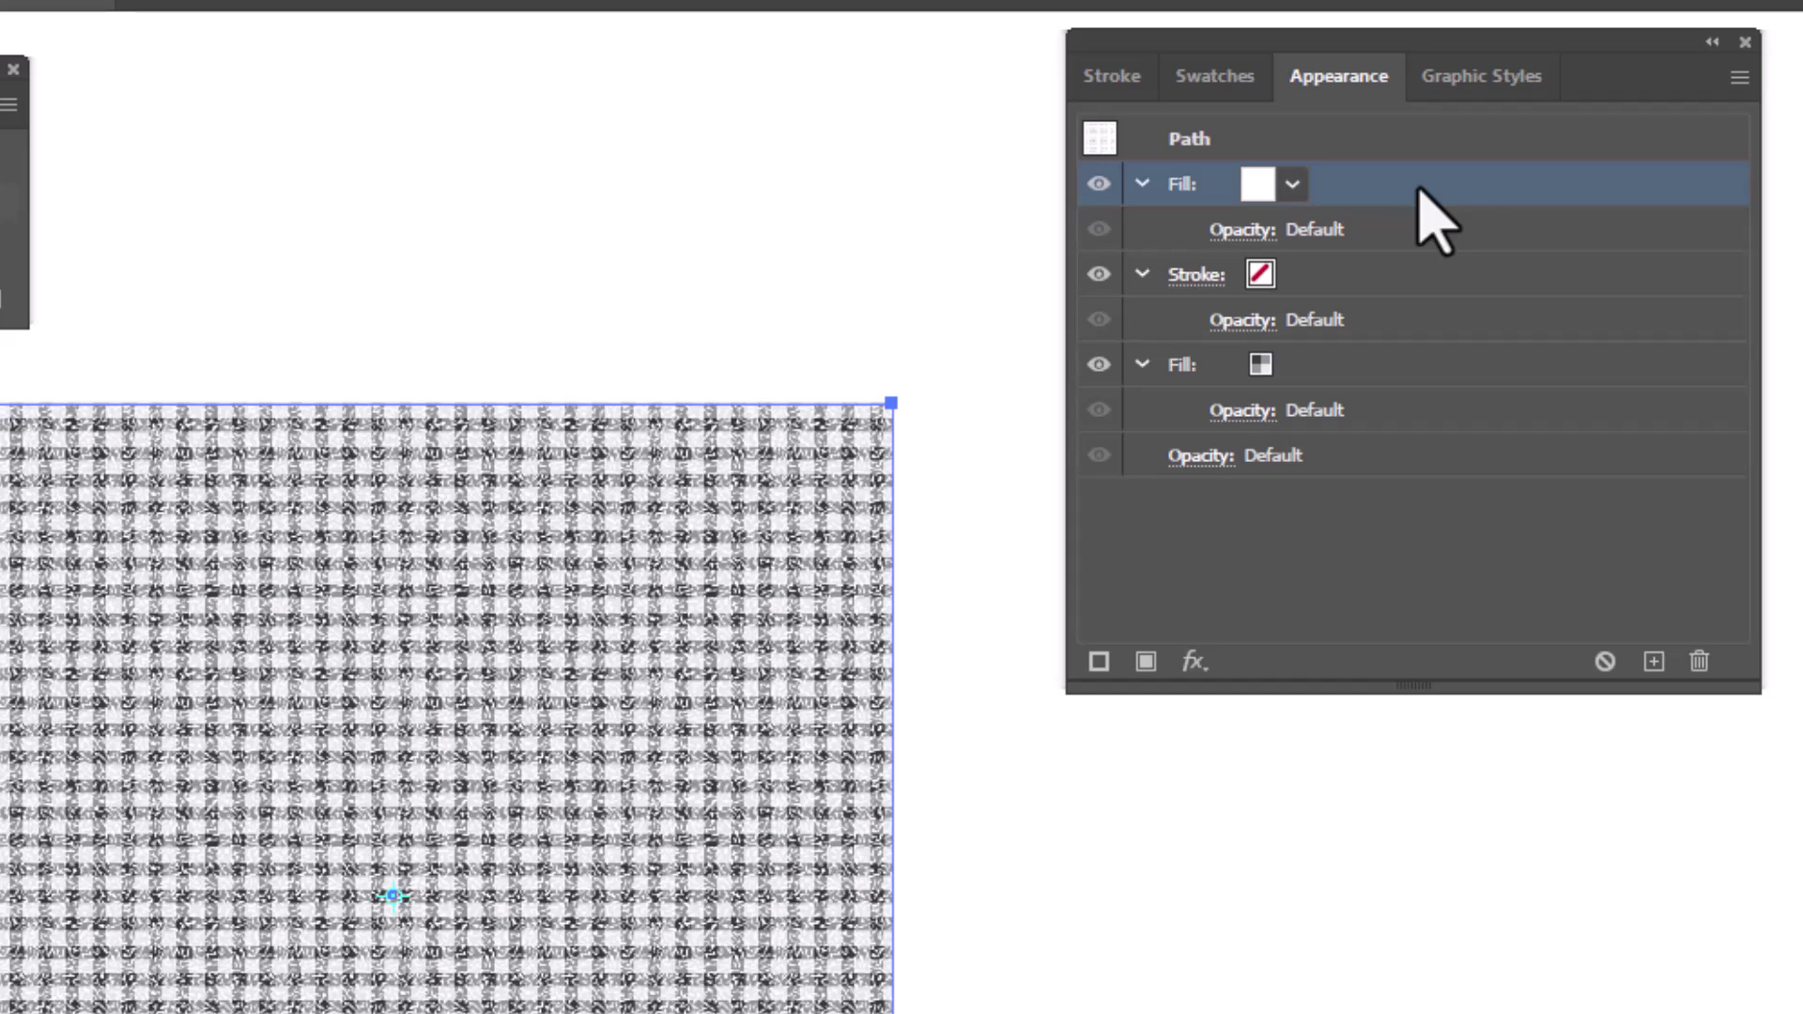
Set the blending mode of the white Mezzotint fill to Screen.
{"action": "left_click", "coordinate": [1249, 233]}
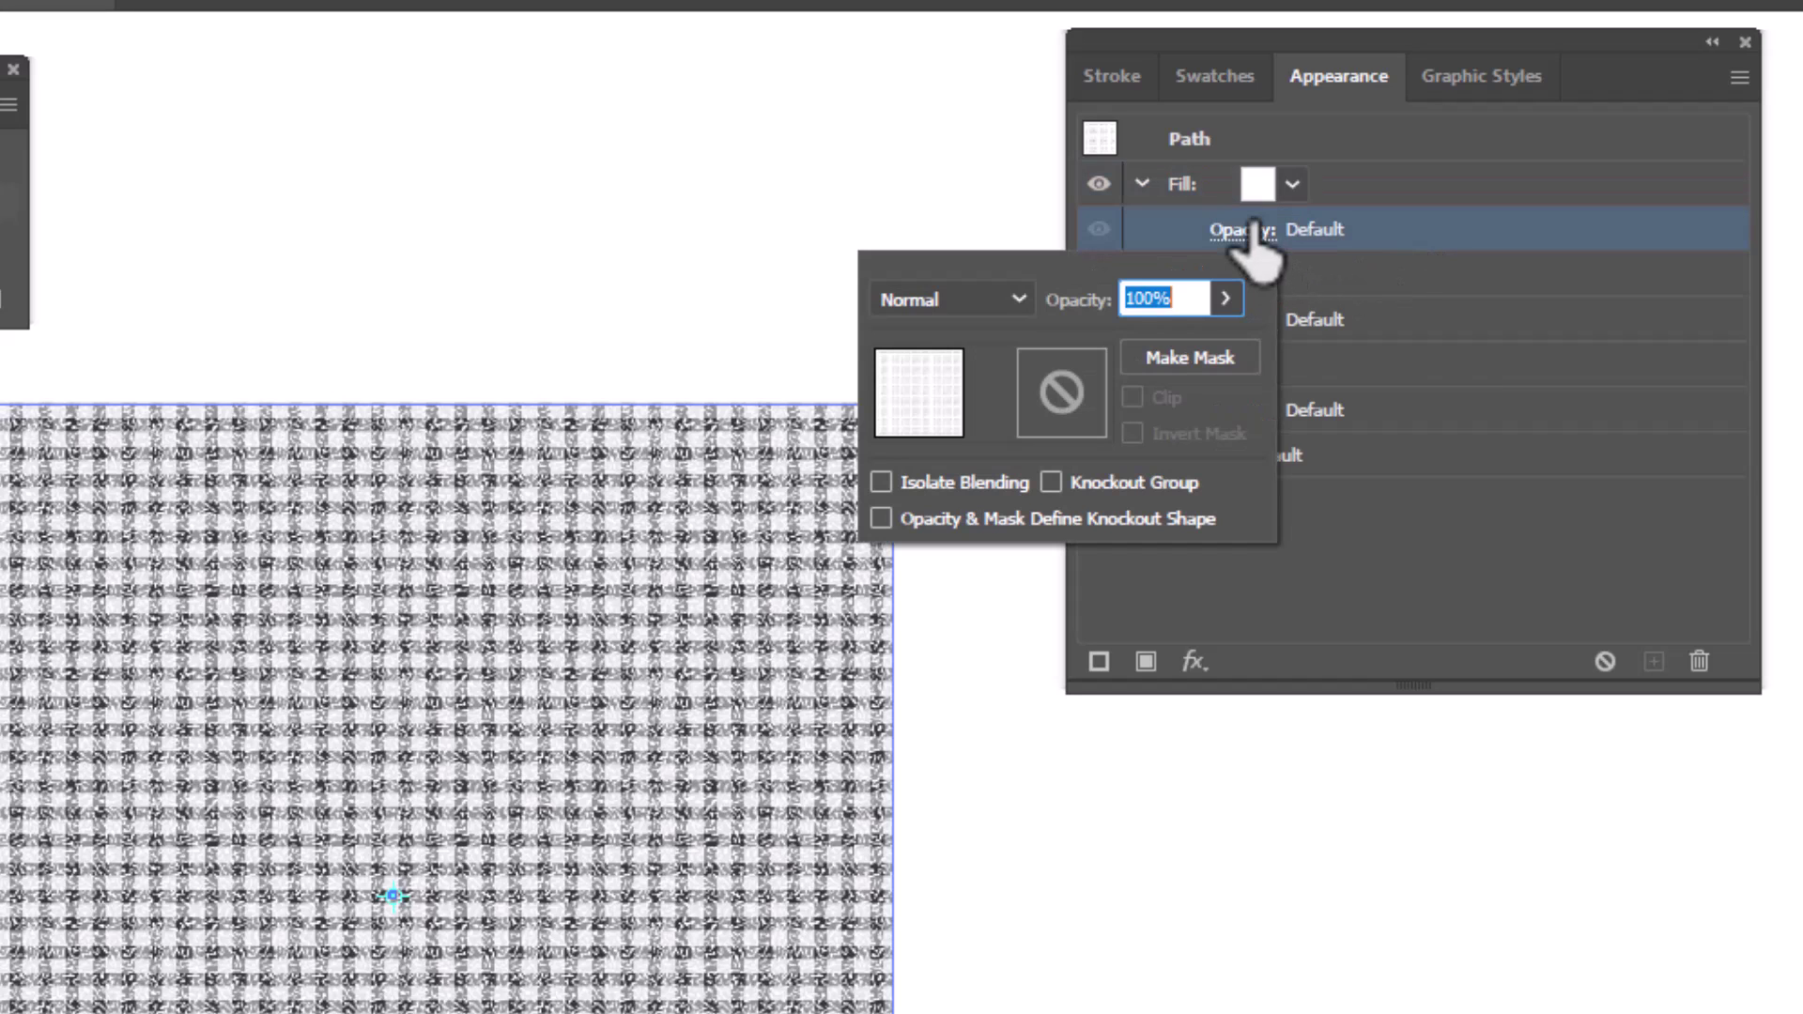
{"action": "left_click", "coordinate": [1016, 302]}
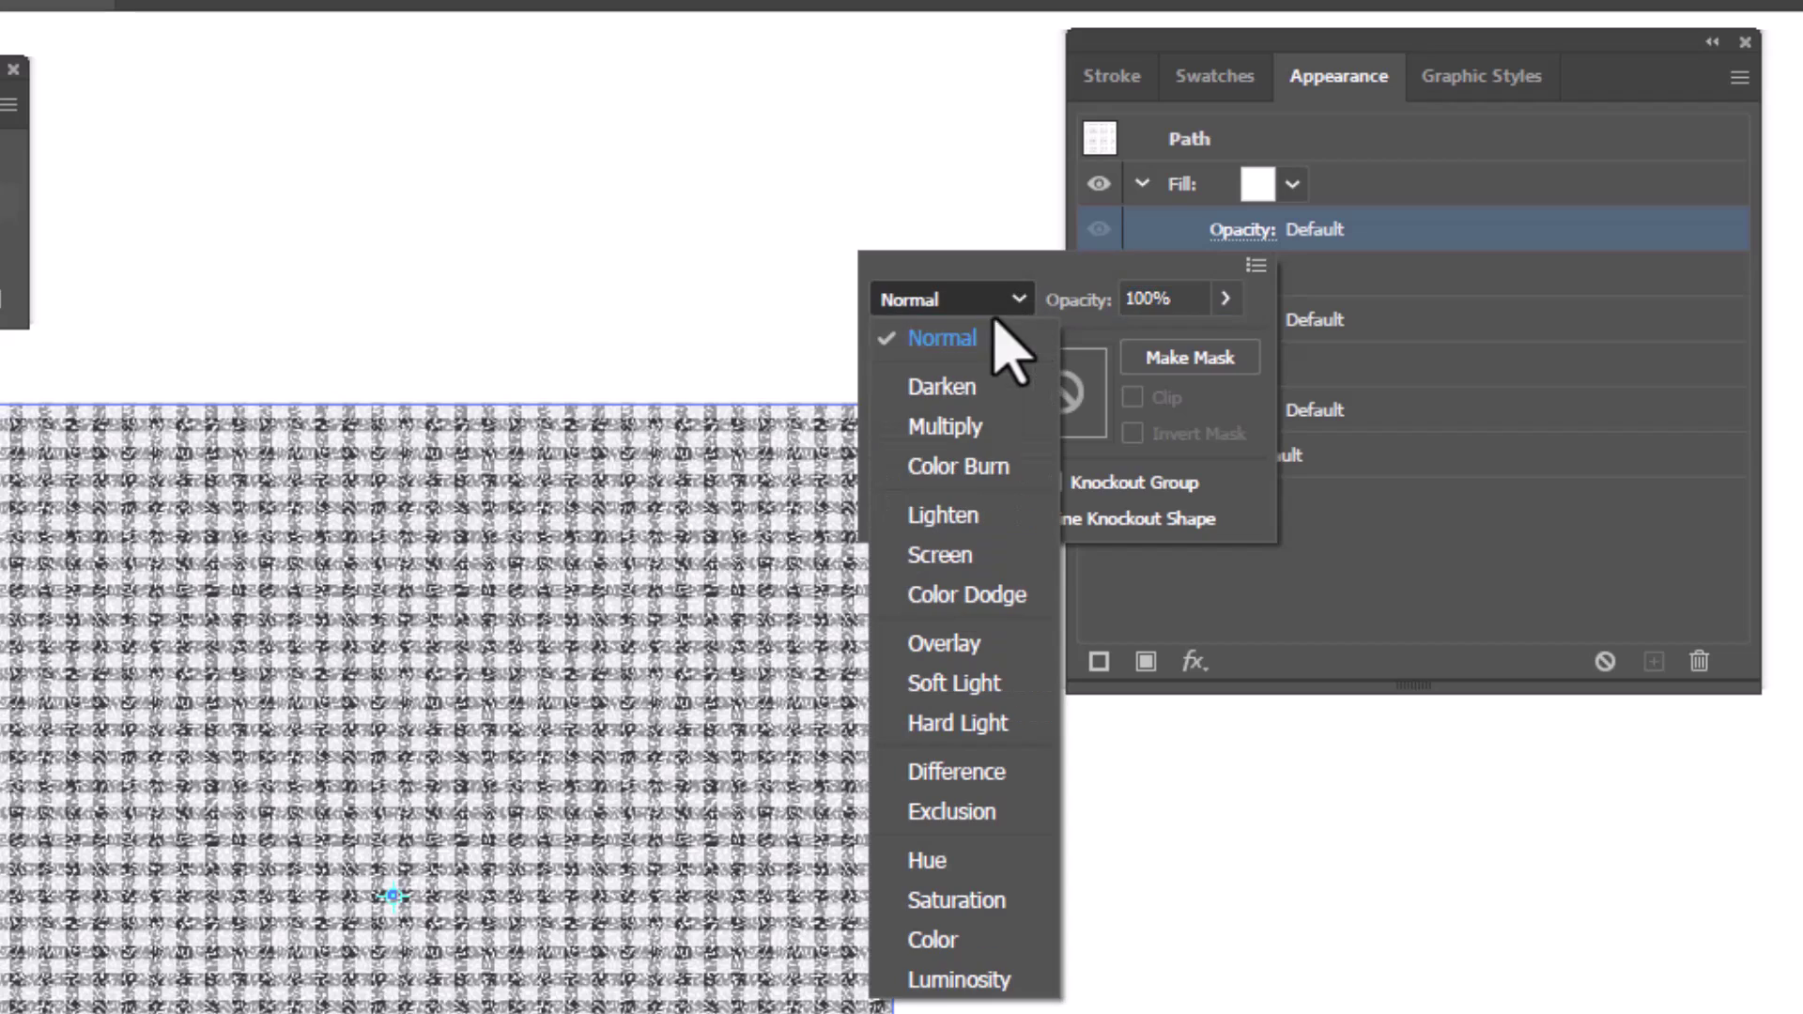
{"action": "left_click", "coordinate": [971, 561]}
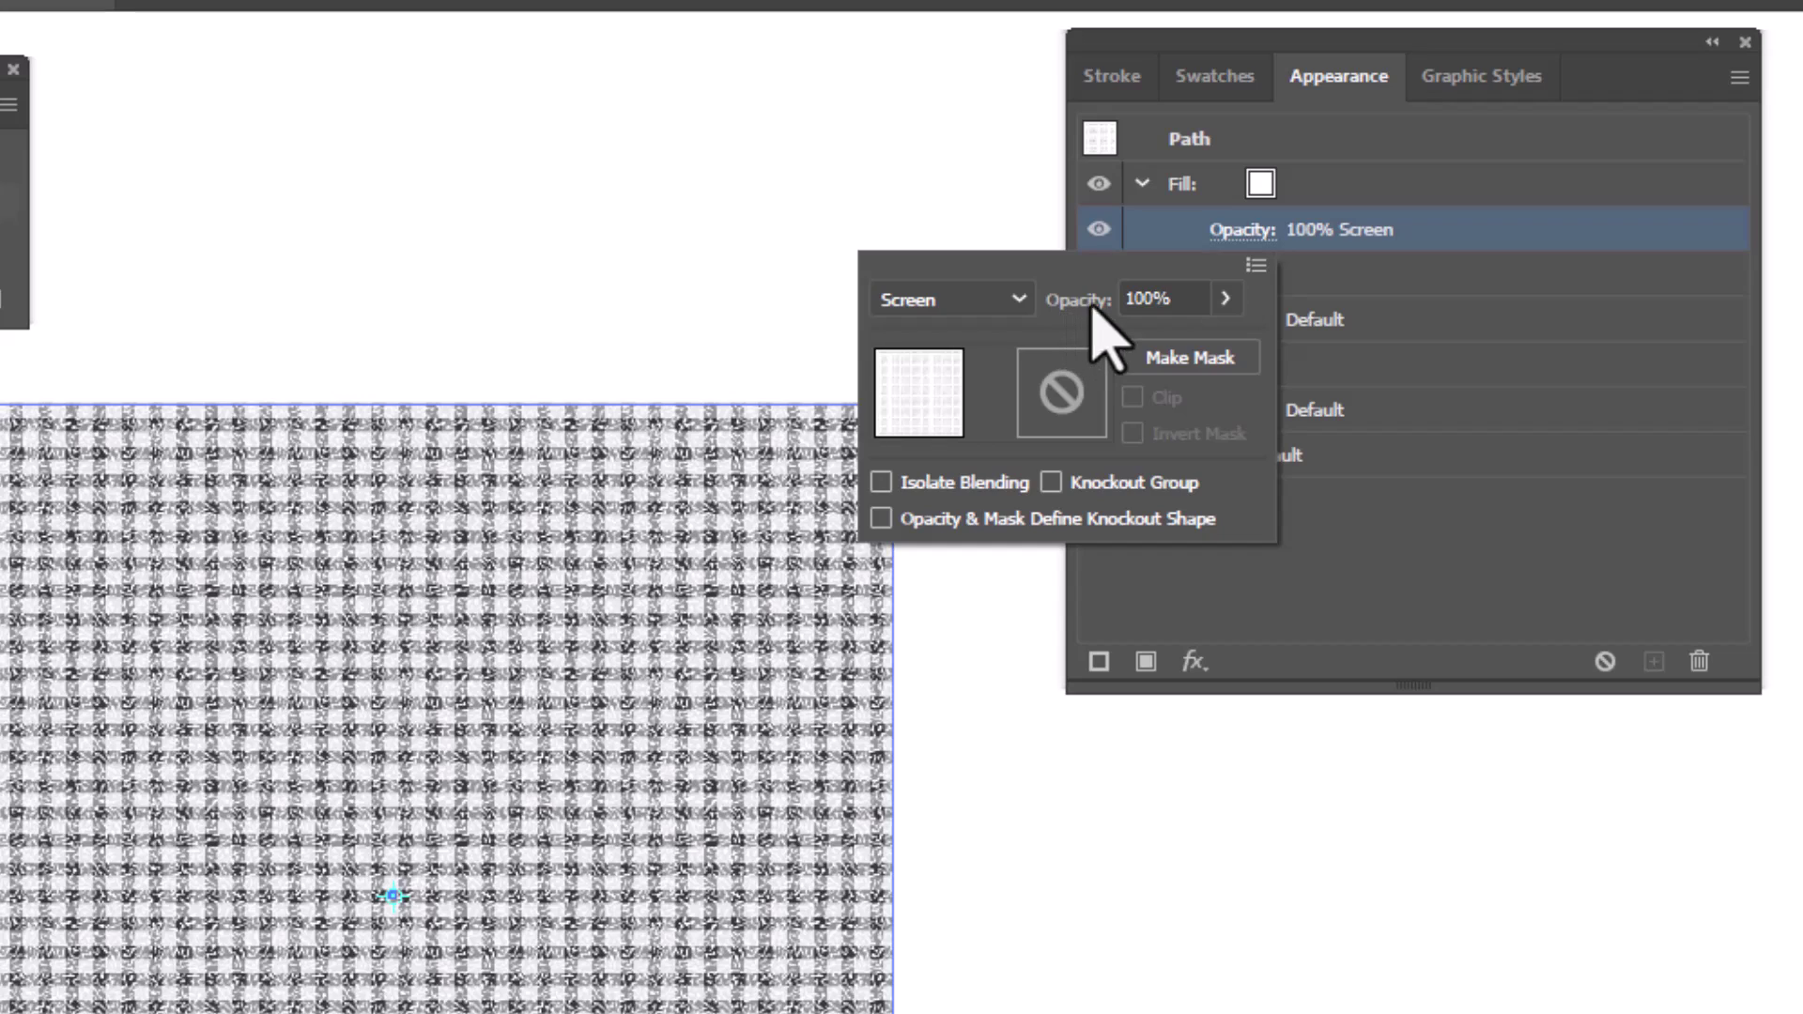
{"action": "left_click", "coordinate": [1432, 265]}
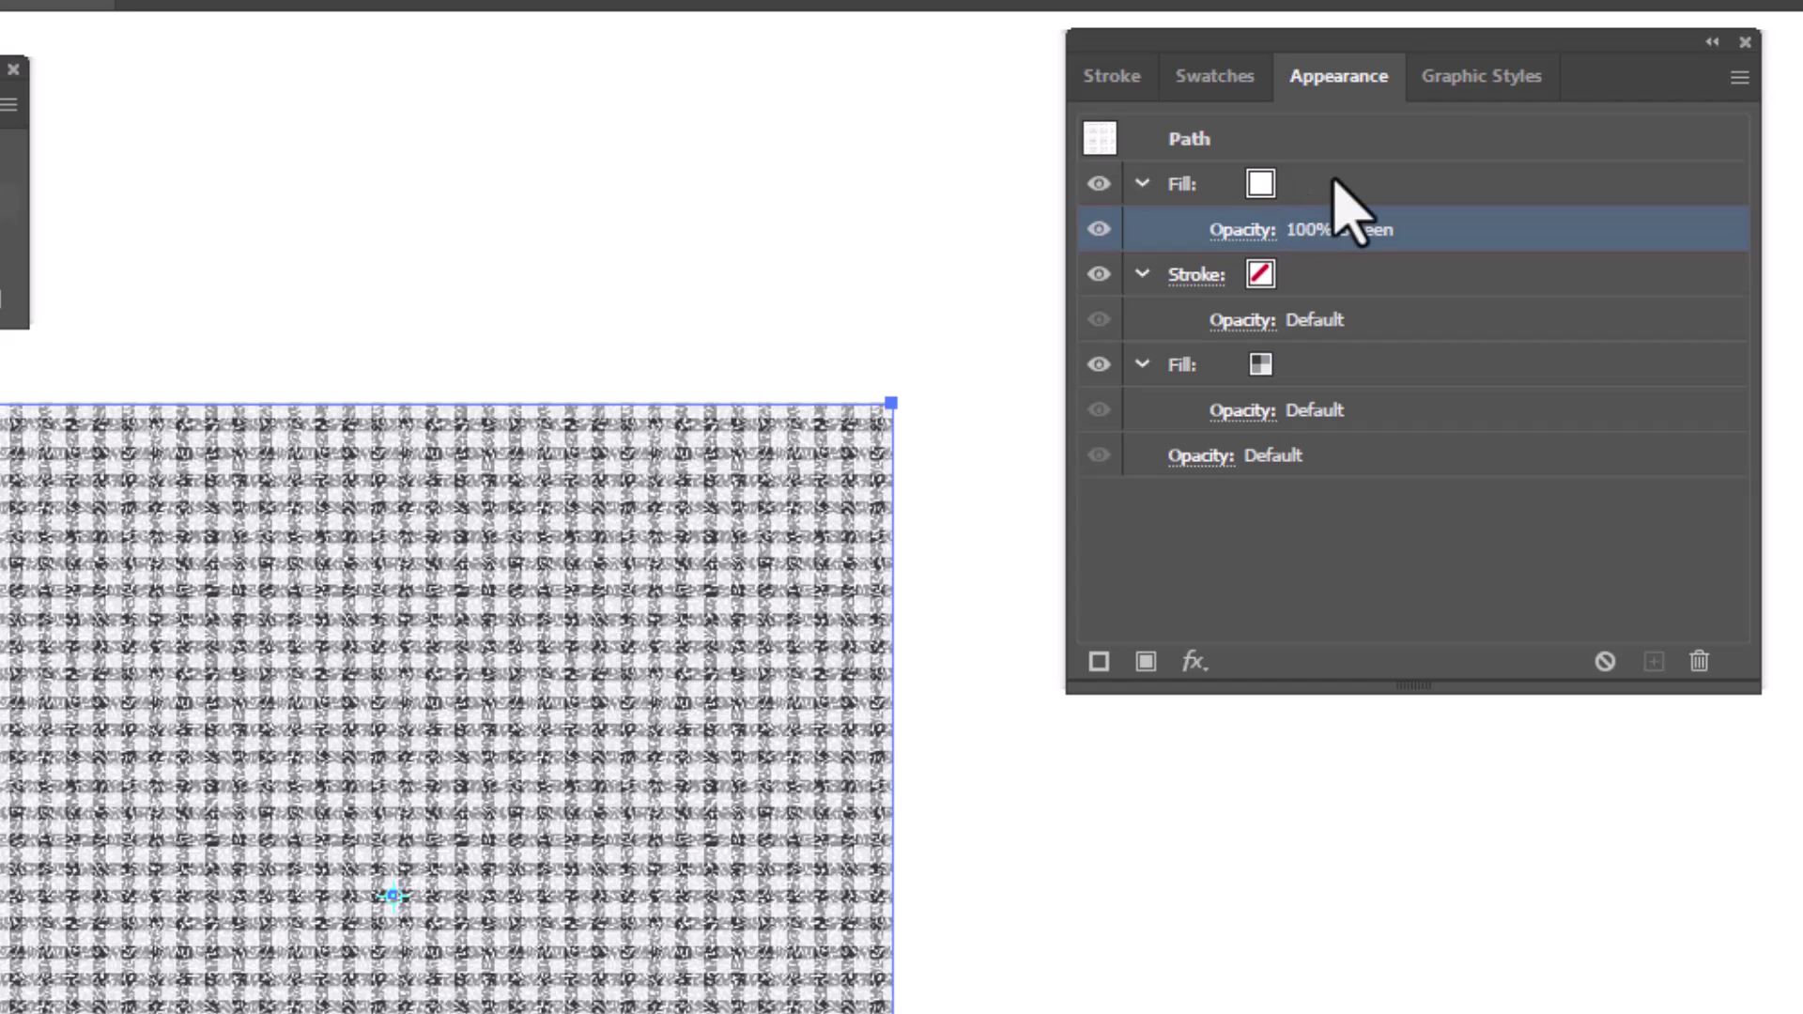
Add a third fill on top of the rectangle's appearance using the black Mezzotint pattern swatch.
{"action": "left_click", "coordinate": [1145, 662]}
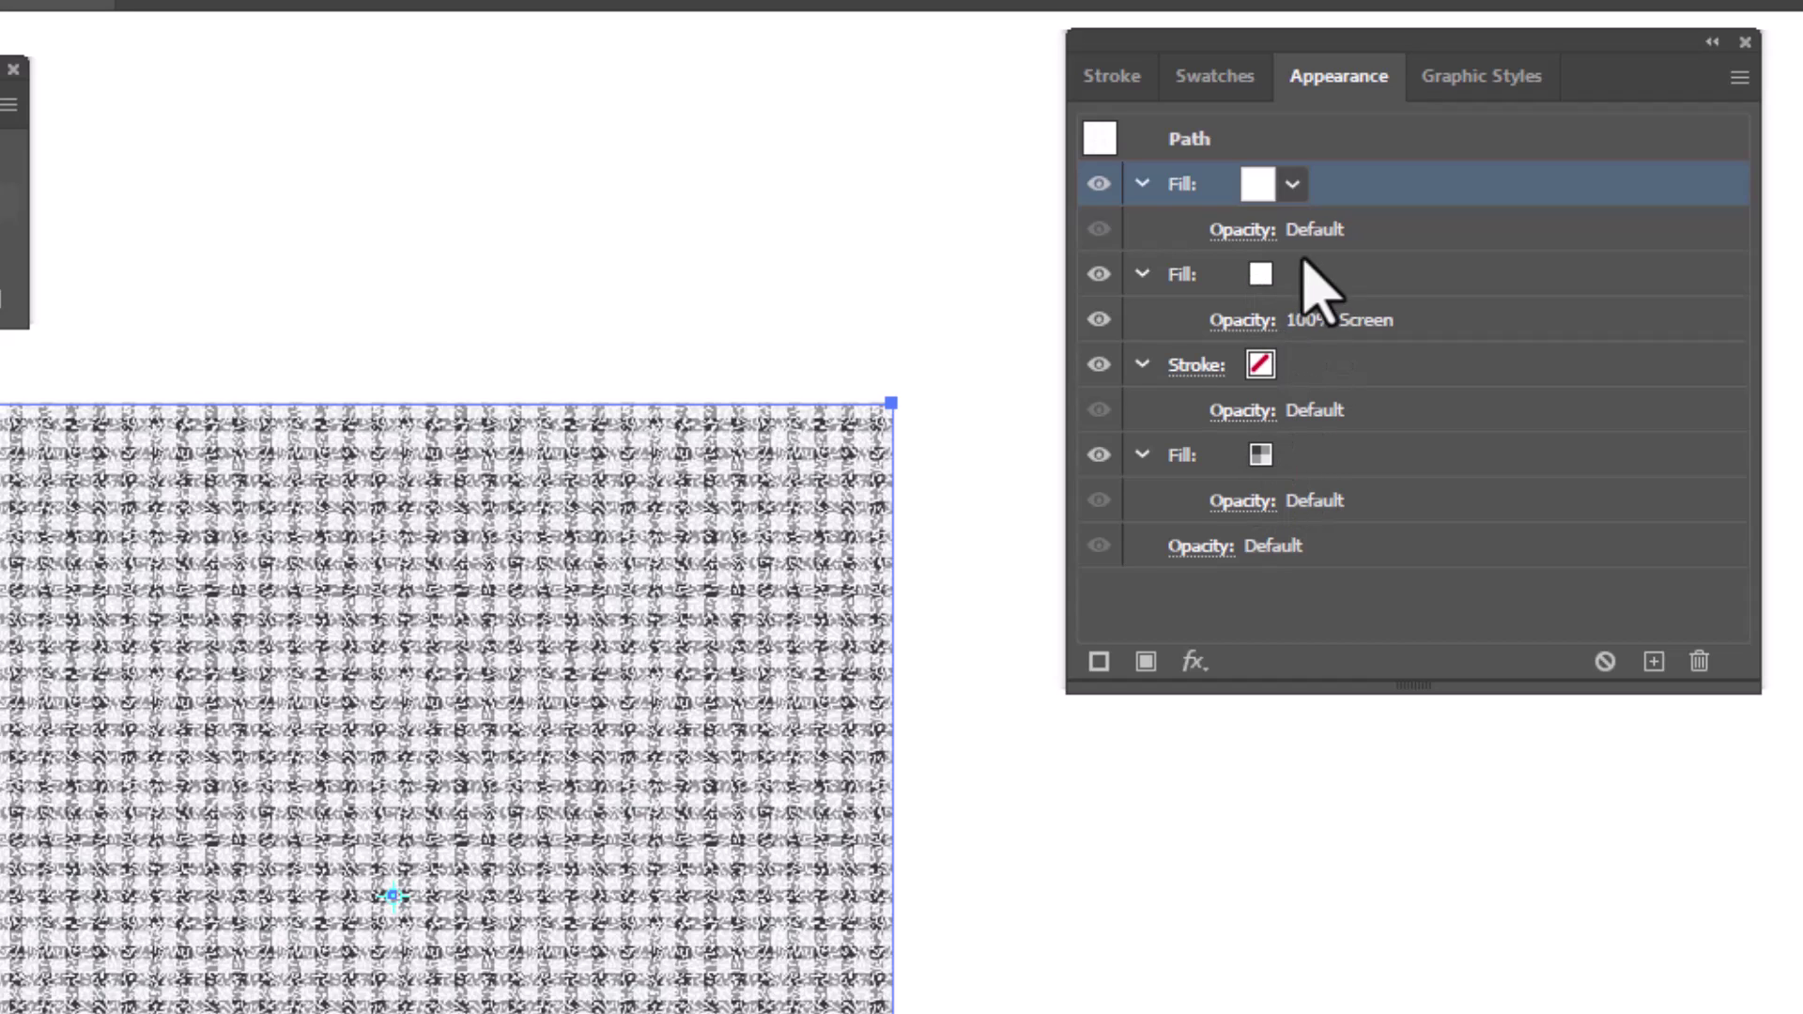
{"action": "left_click", "coordinate": [1292, 184]}
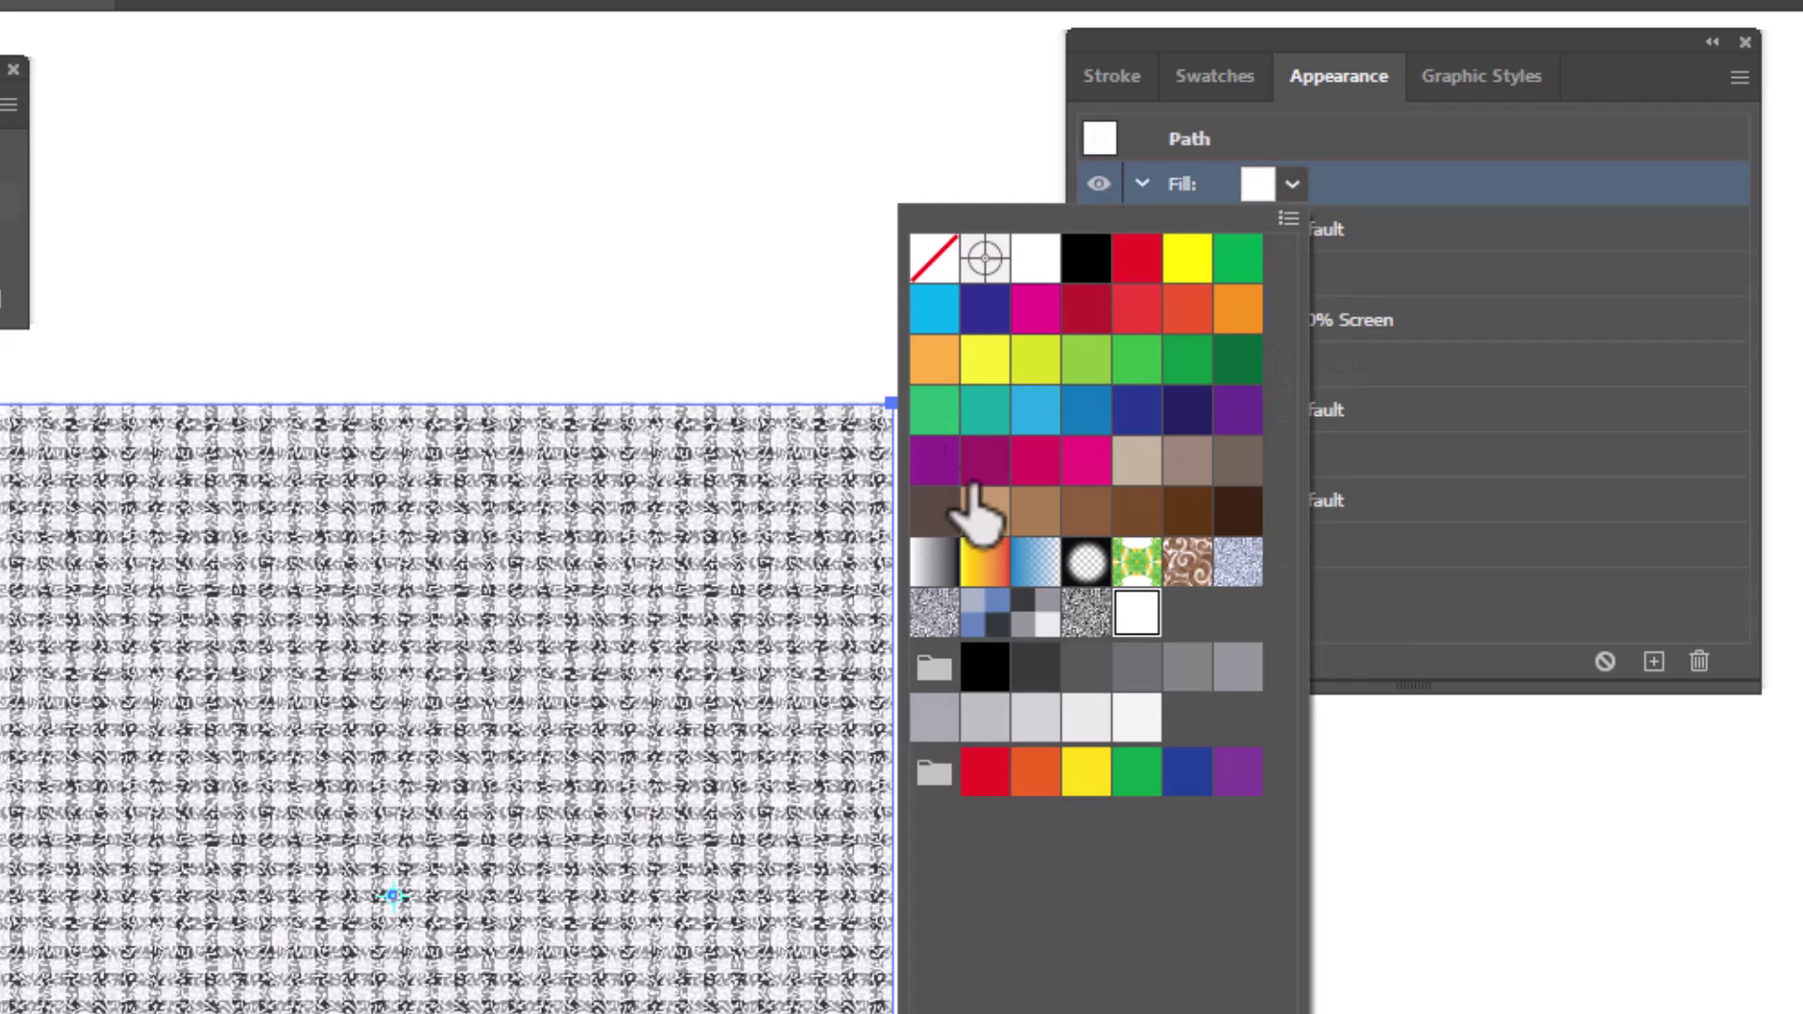
{"action": "left_click", "coordinate": [1087, 614]}
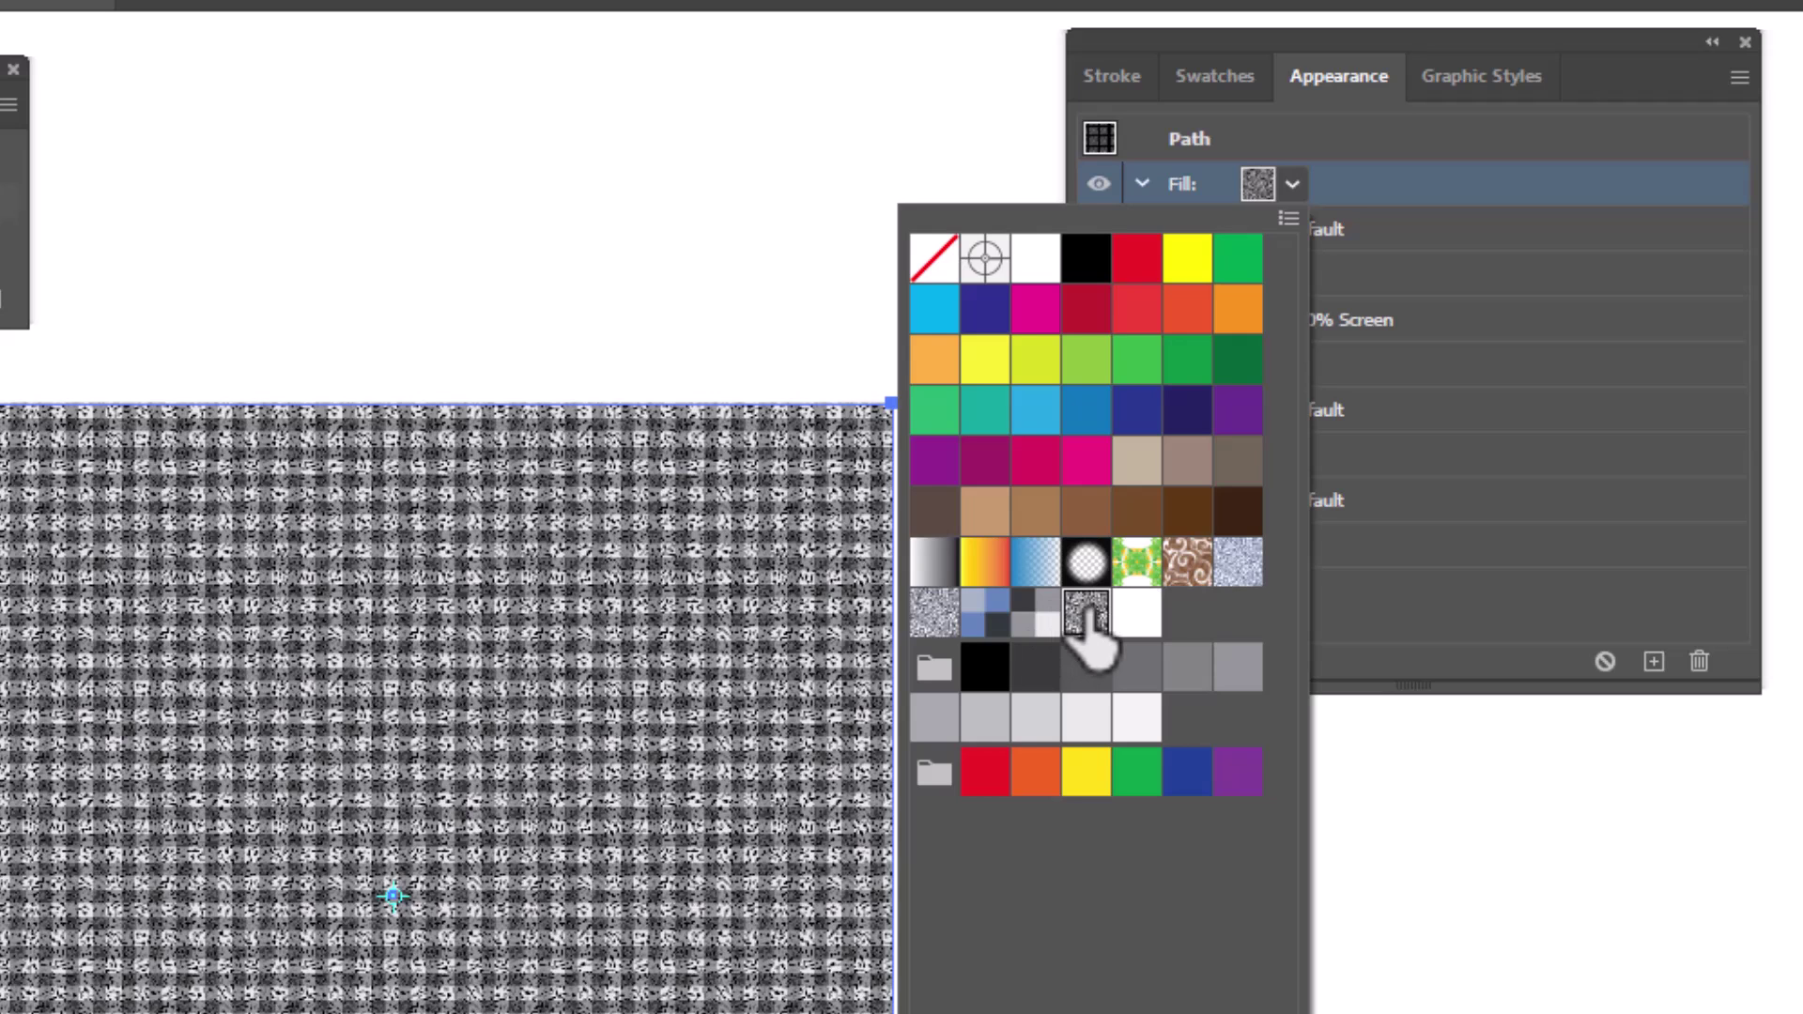
{"action": "left_click", "coordinate": [1343, 211]}
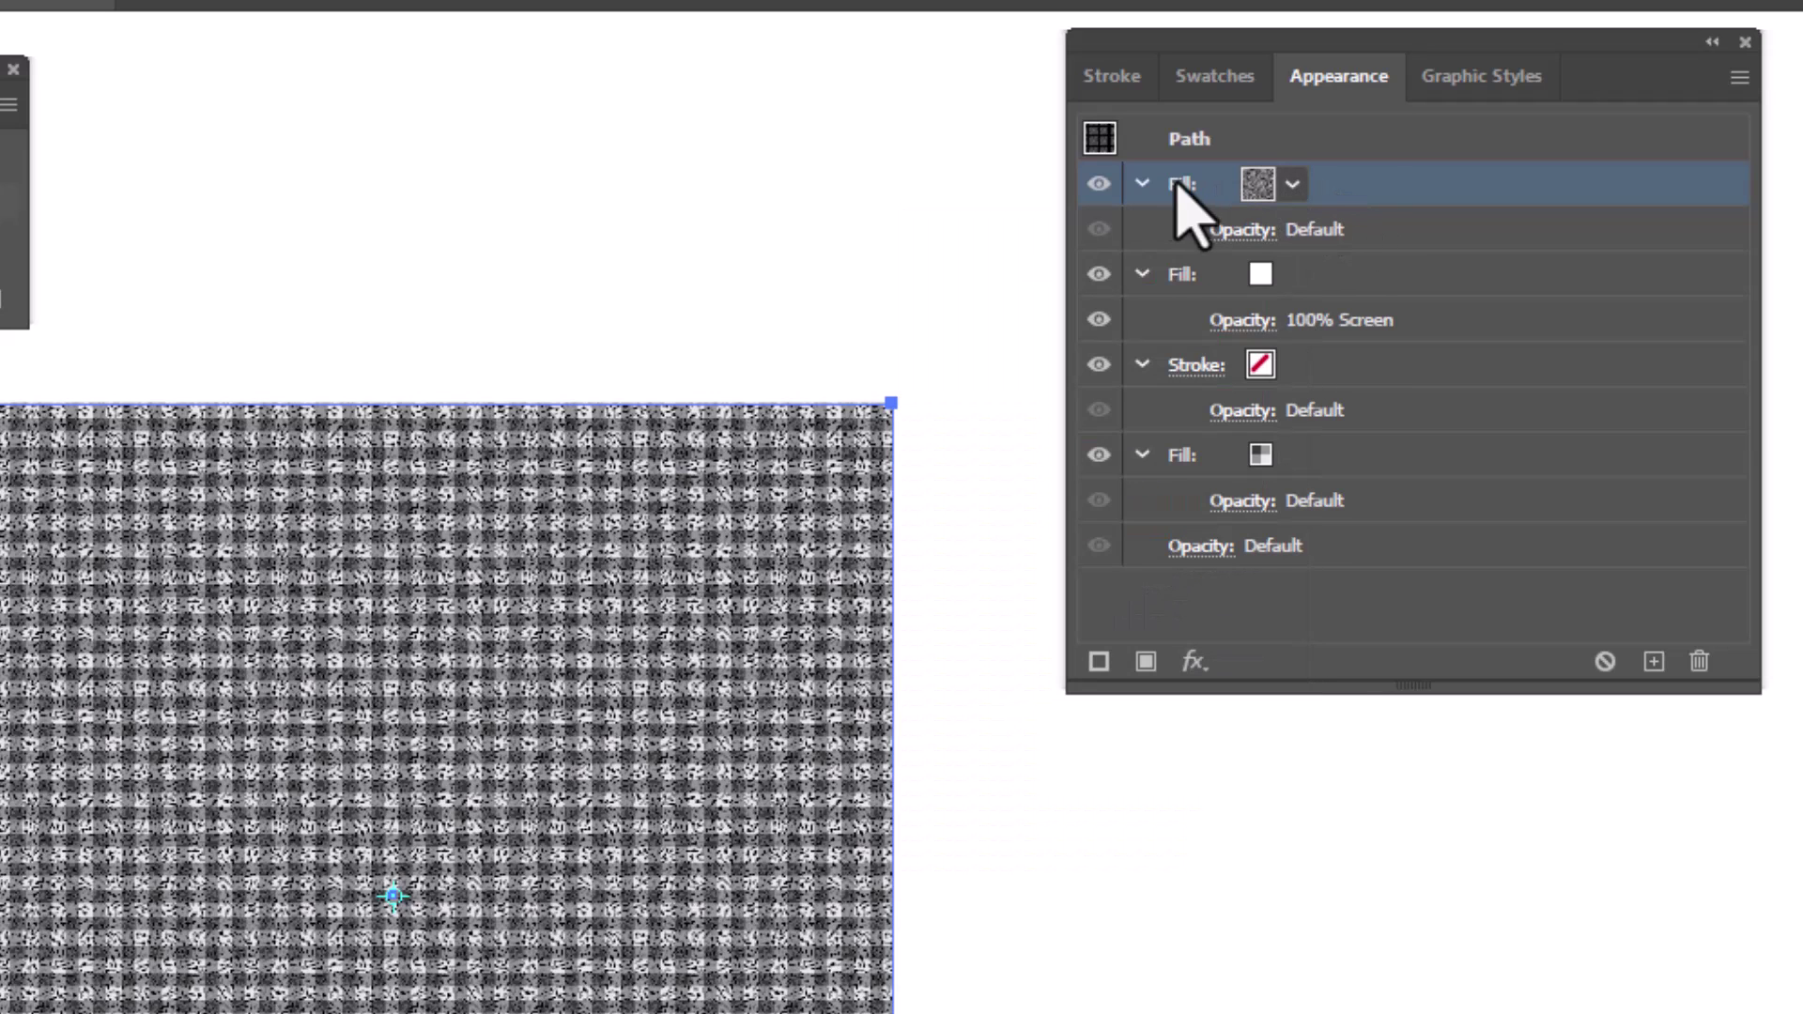
Set the black Mezzotint fill's blending mode to Multiply and reorder the empty stroke above all fills.
{"action": "left_click", "coordinate": [1243, 233]}
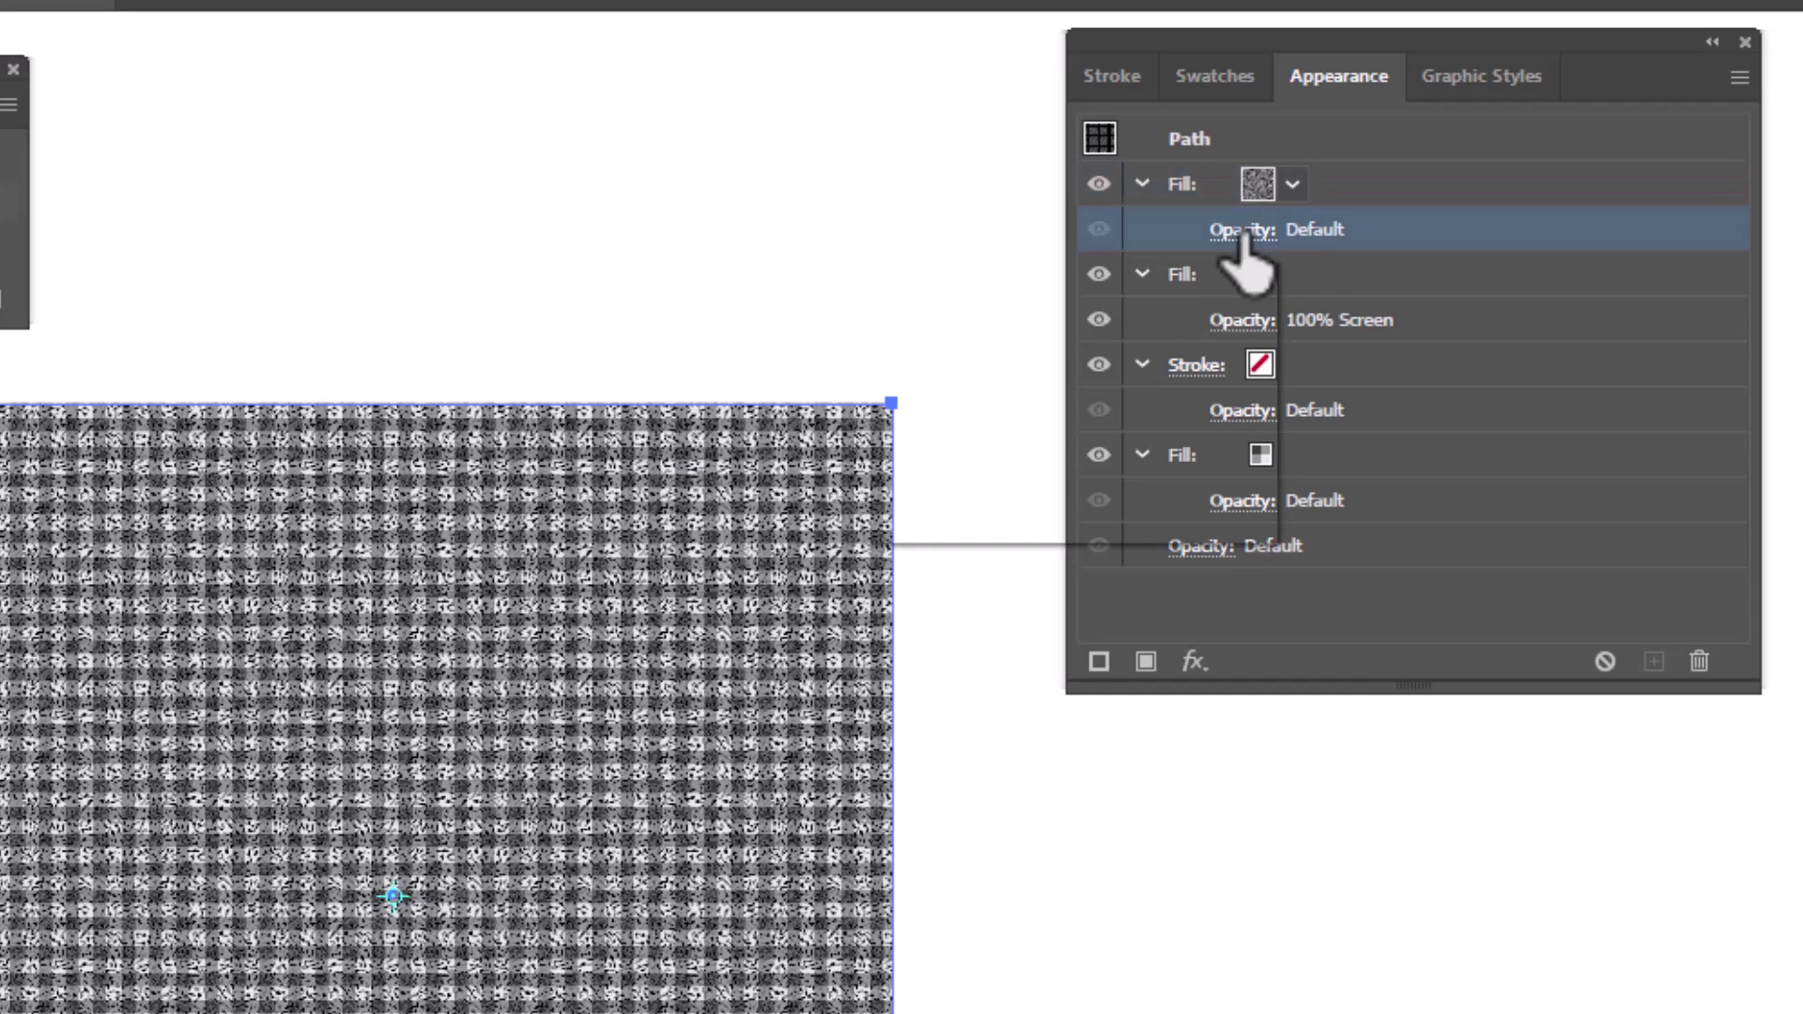
{"action": "left_click", "coordinate": [1024, 305]}
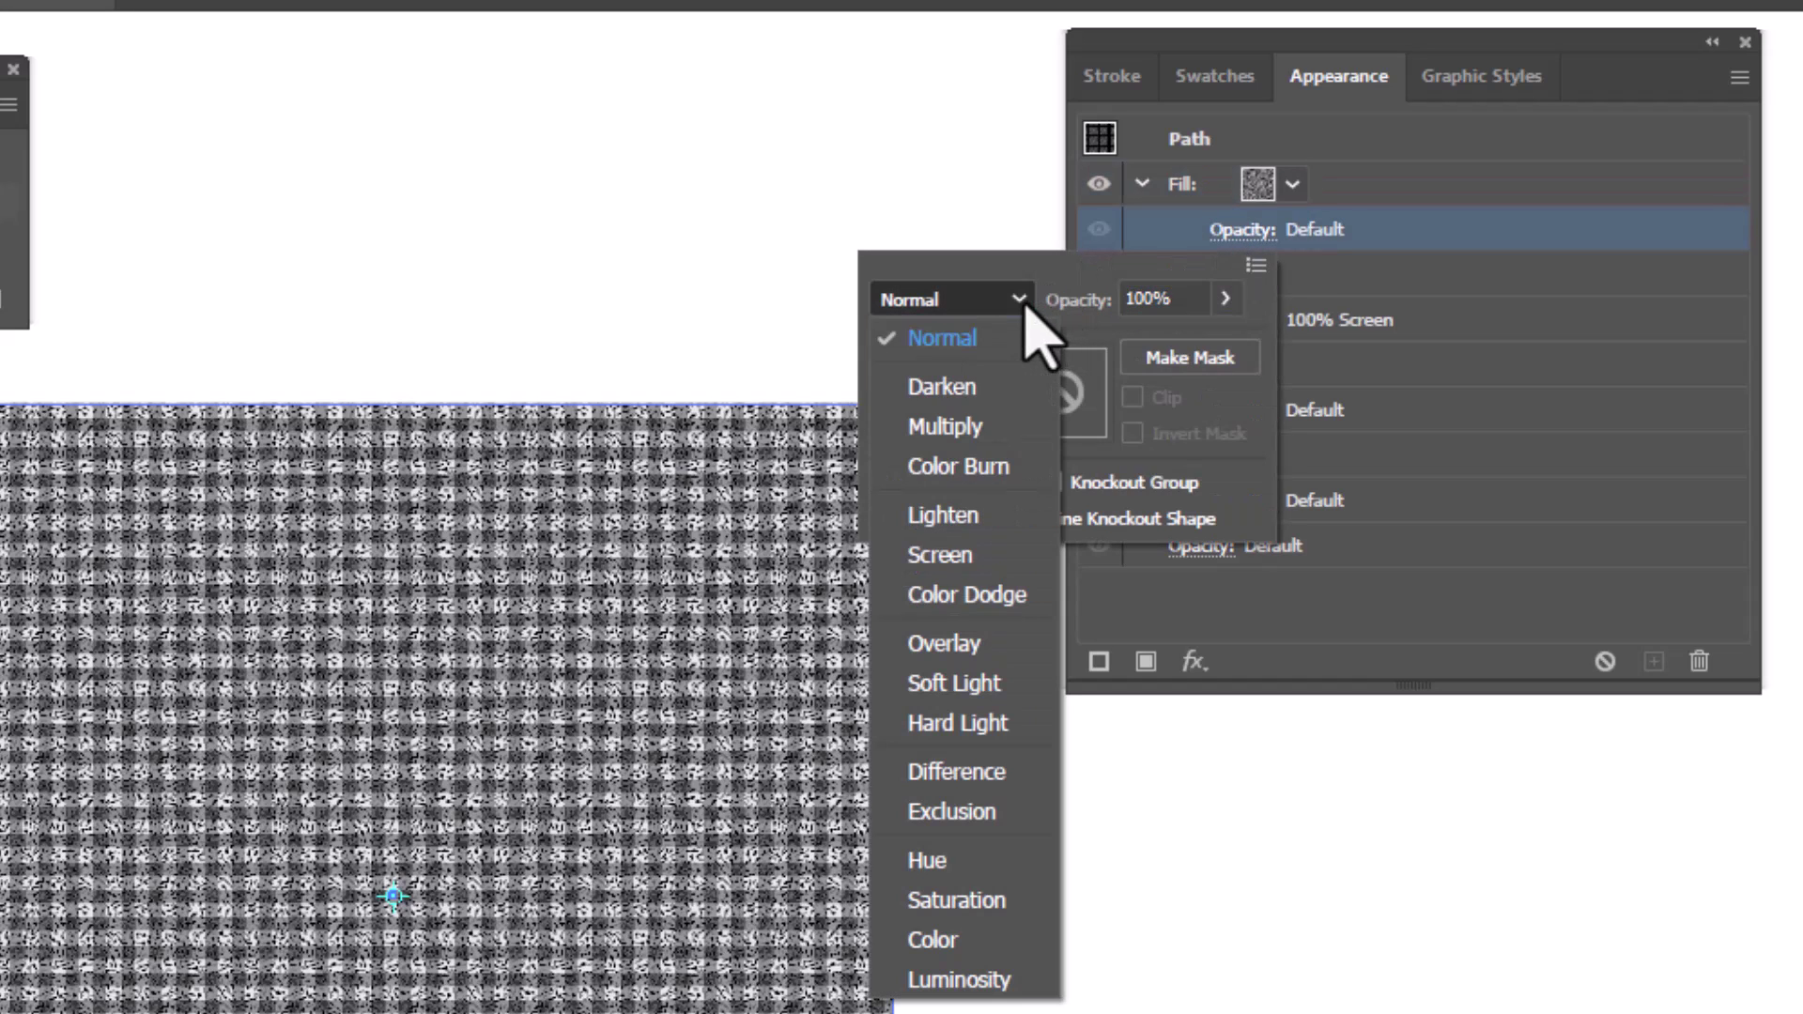
{"action": "left_click", "coordinate": [948, 430]}
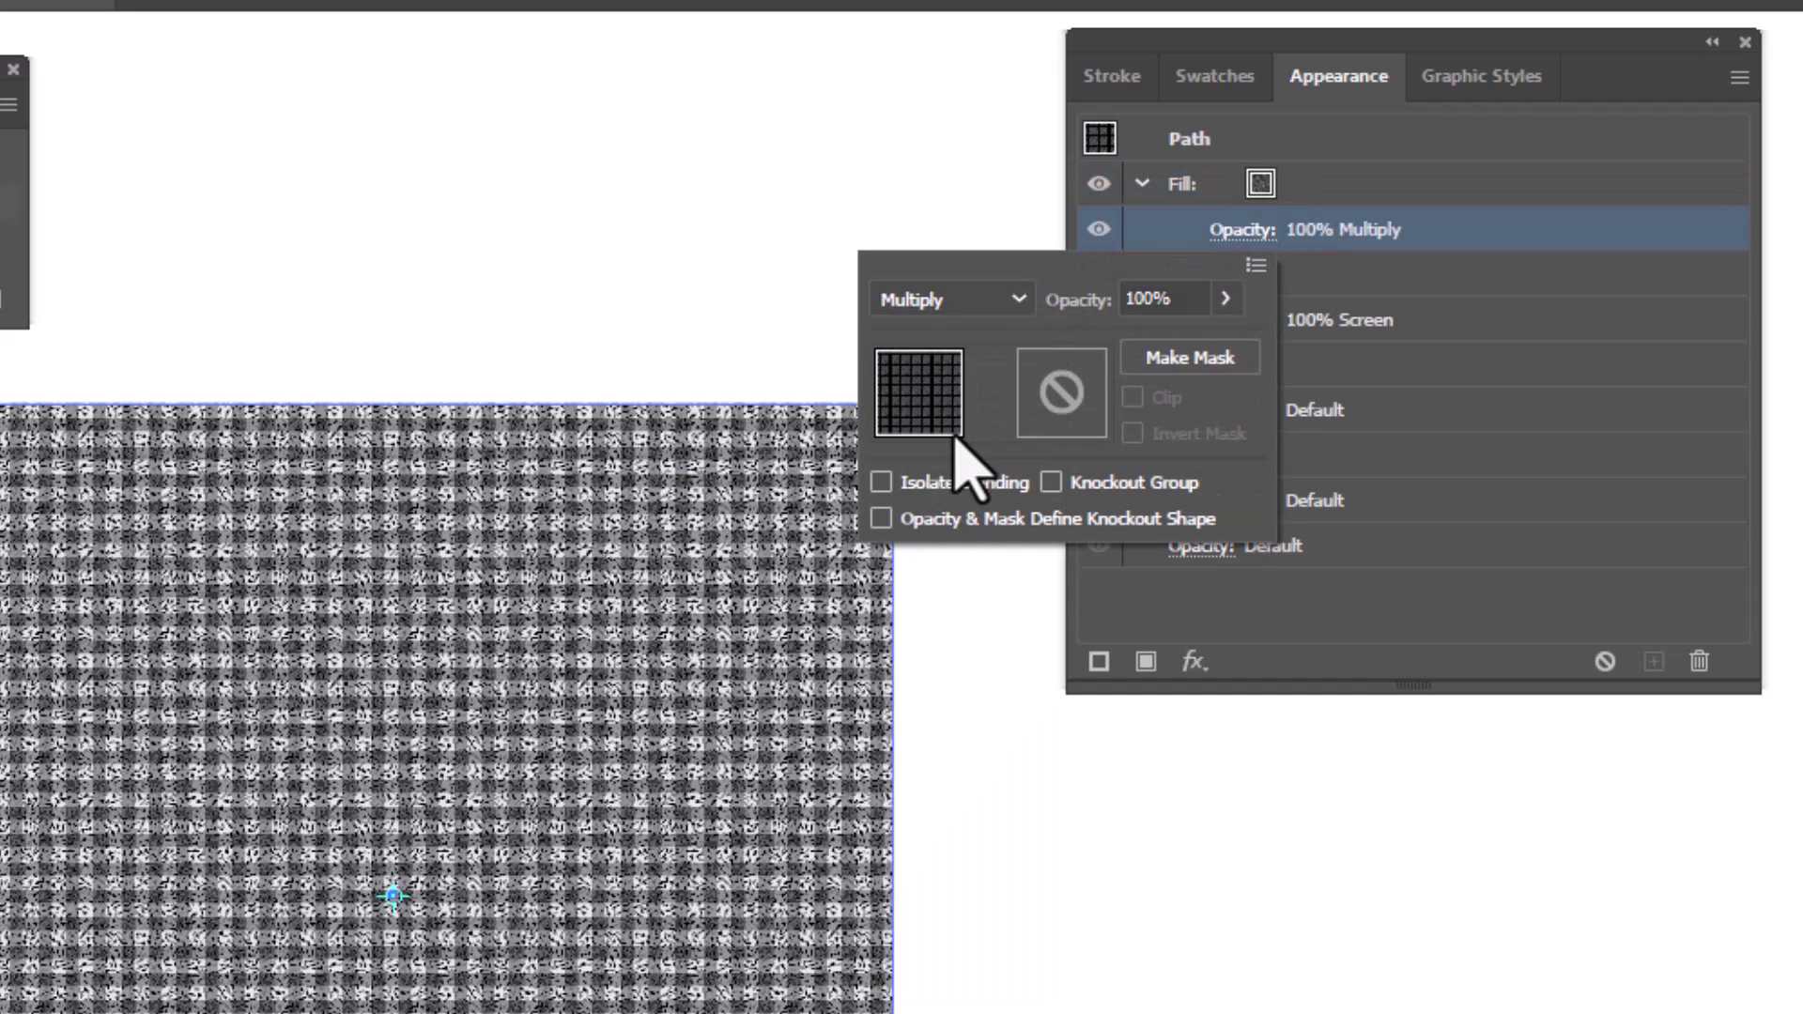
{"action": "left_click", "coordinate": [1482, 240]}
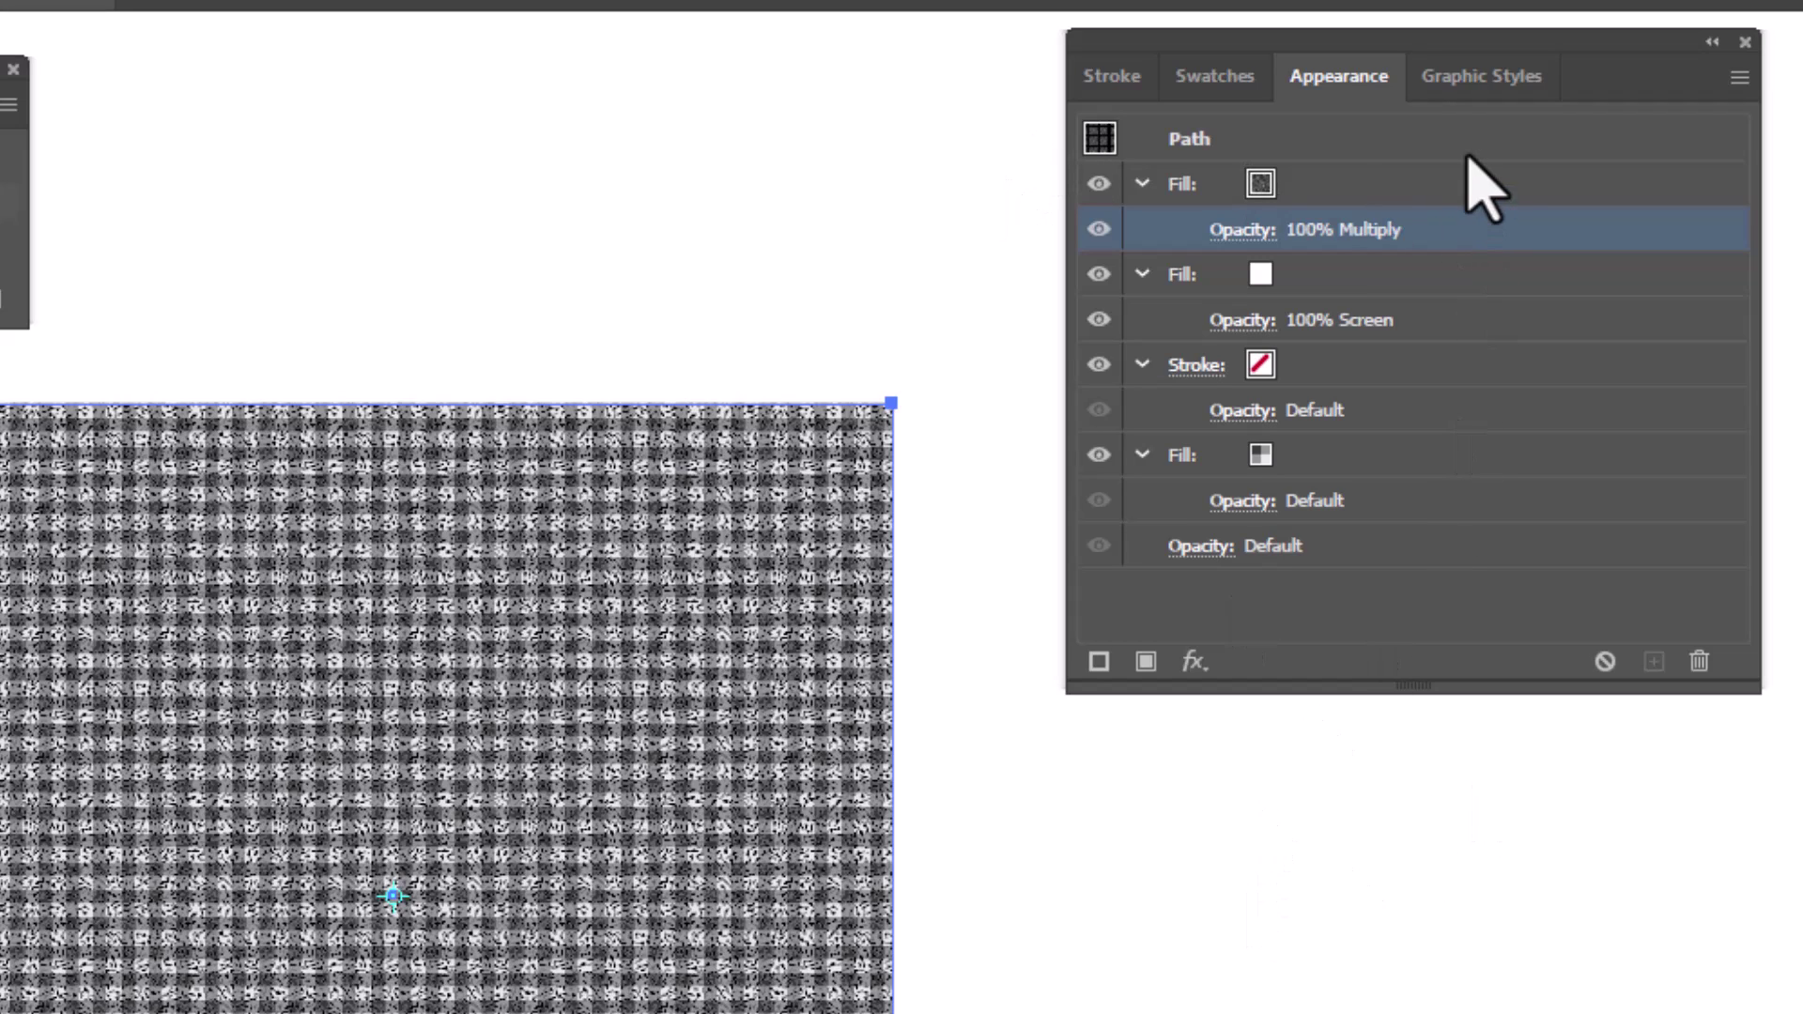
{"action": "left_click_drag", "start_coordinate": [1362, 368], "coordinate": [1373, 173]}
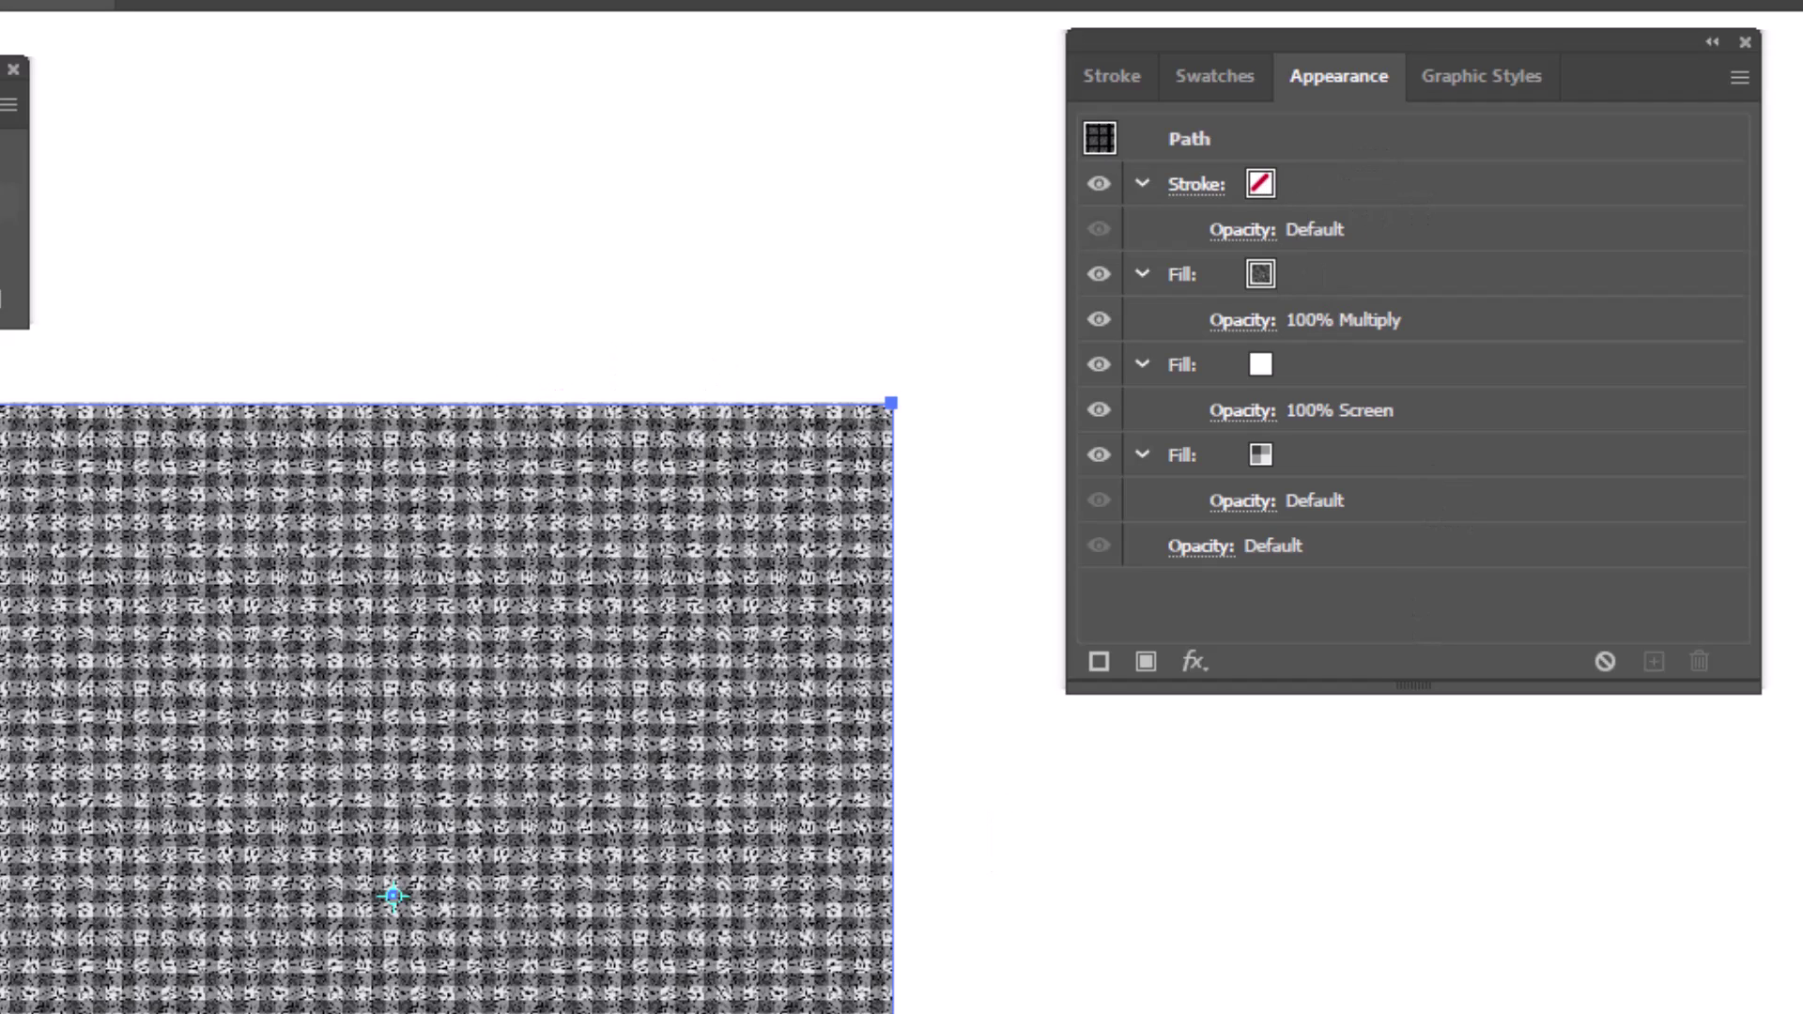
Shift only the pattern of the black Mezzotint fill slightly down and to the right, offsetting it from the white texture, and deselect the rectangle.
{"action": "left_click_drag", "start_coordinate": [194, 526], "coordinate": [784, 880]}
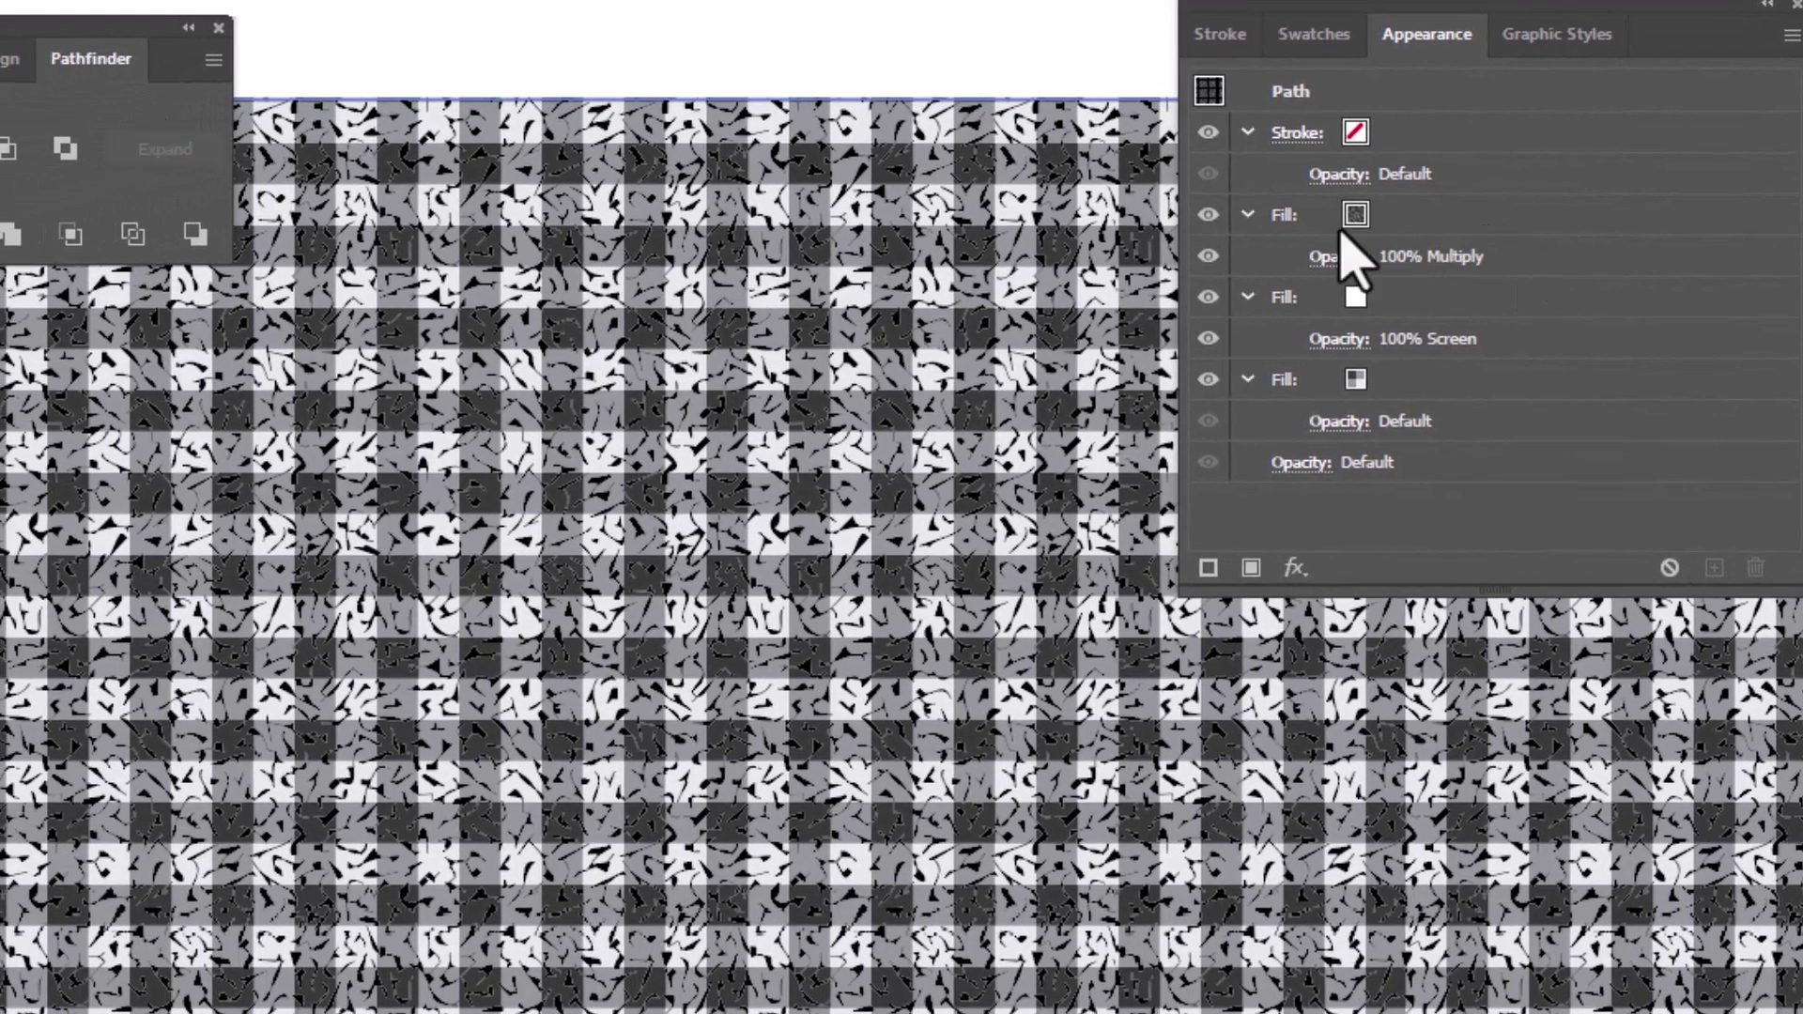
{"action": "left_click", "coordinate": [1502, 230]}
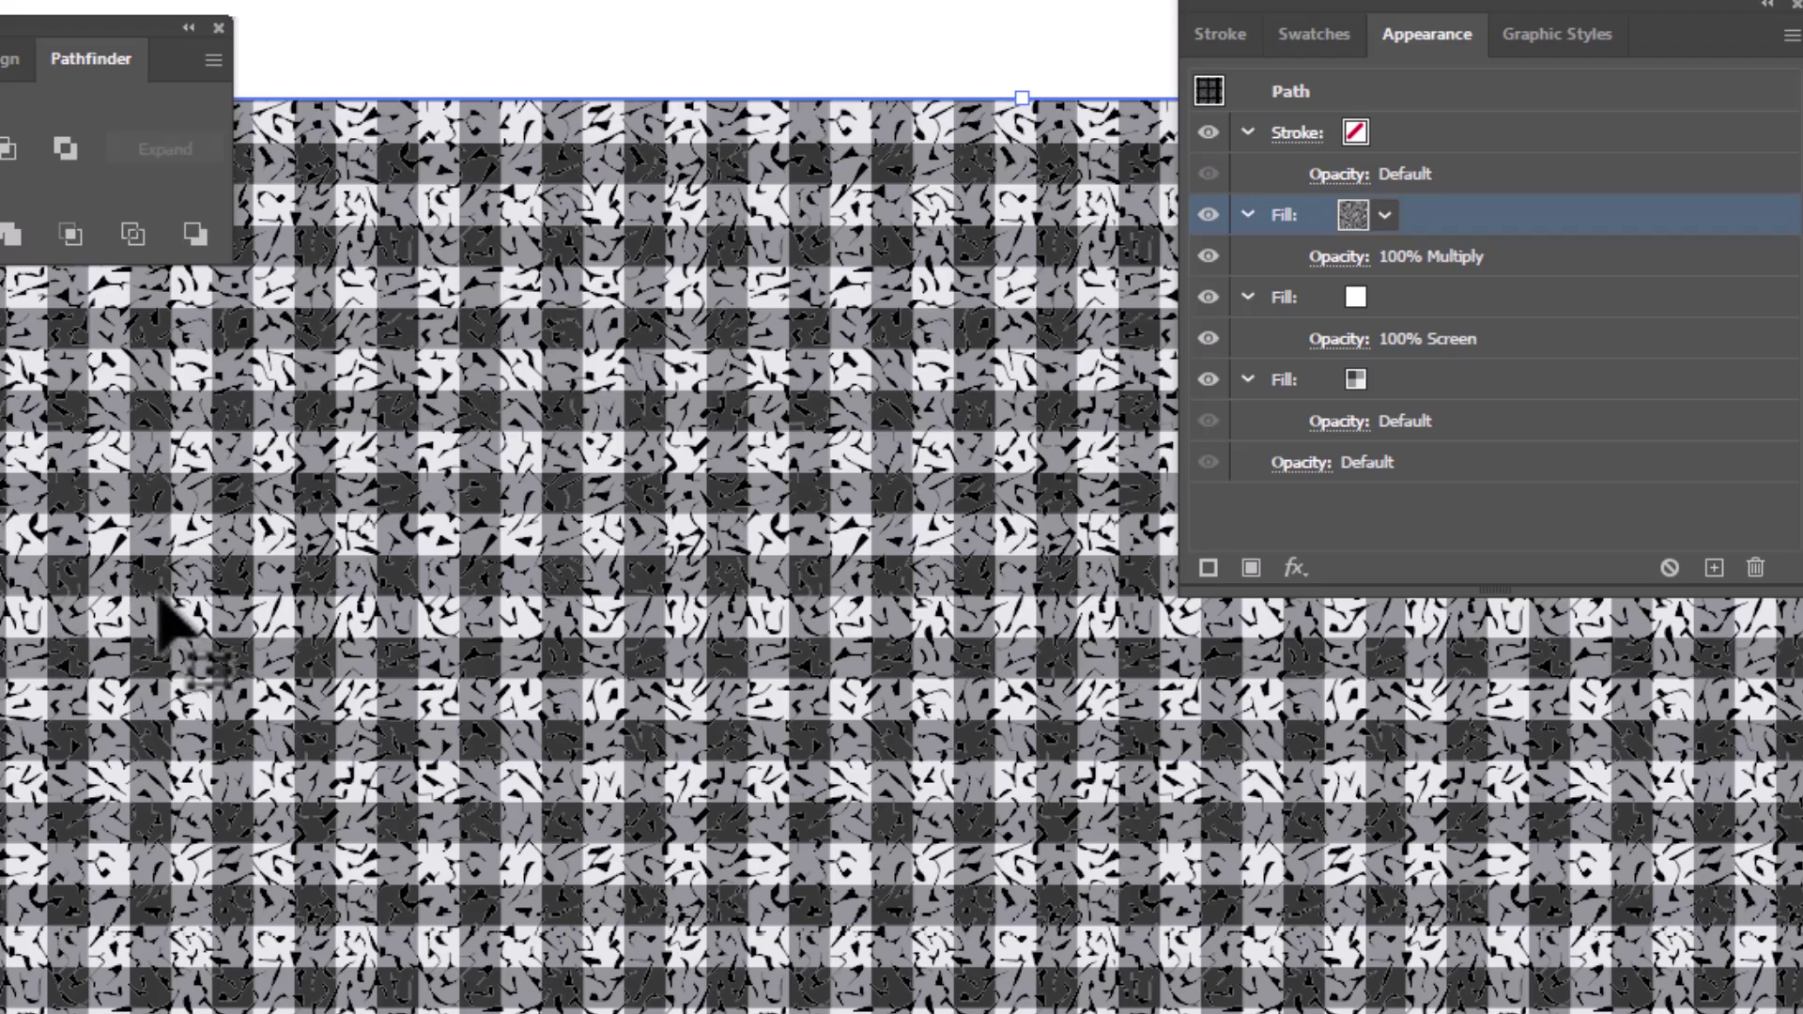
{"action": "key", "text": "asciitilde"}
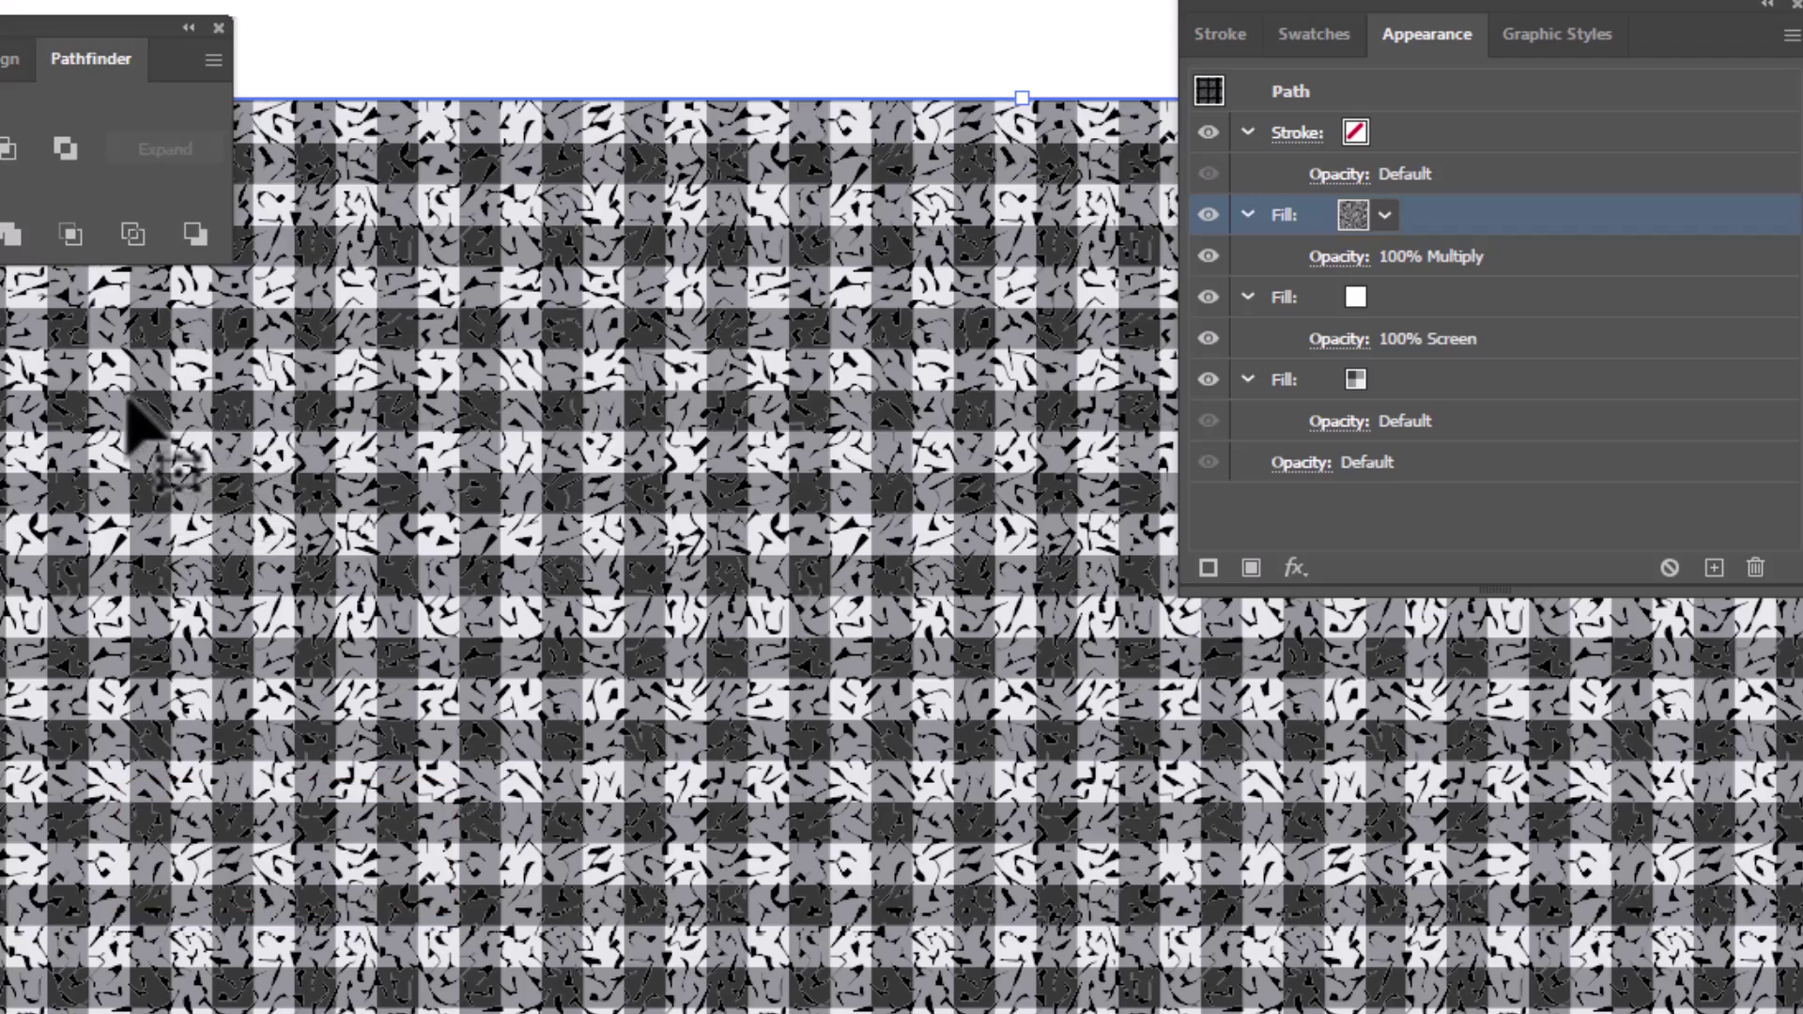
{"action": "left_click_drag", "start_coordinate": [130, 399], "coordinate": [146, 419]}
{"action": "left_click_drag", "start_coordinate": [153, 422], "coordinate": [188, 436]}
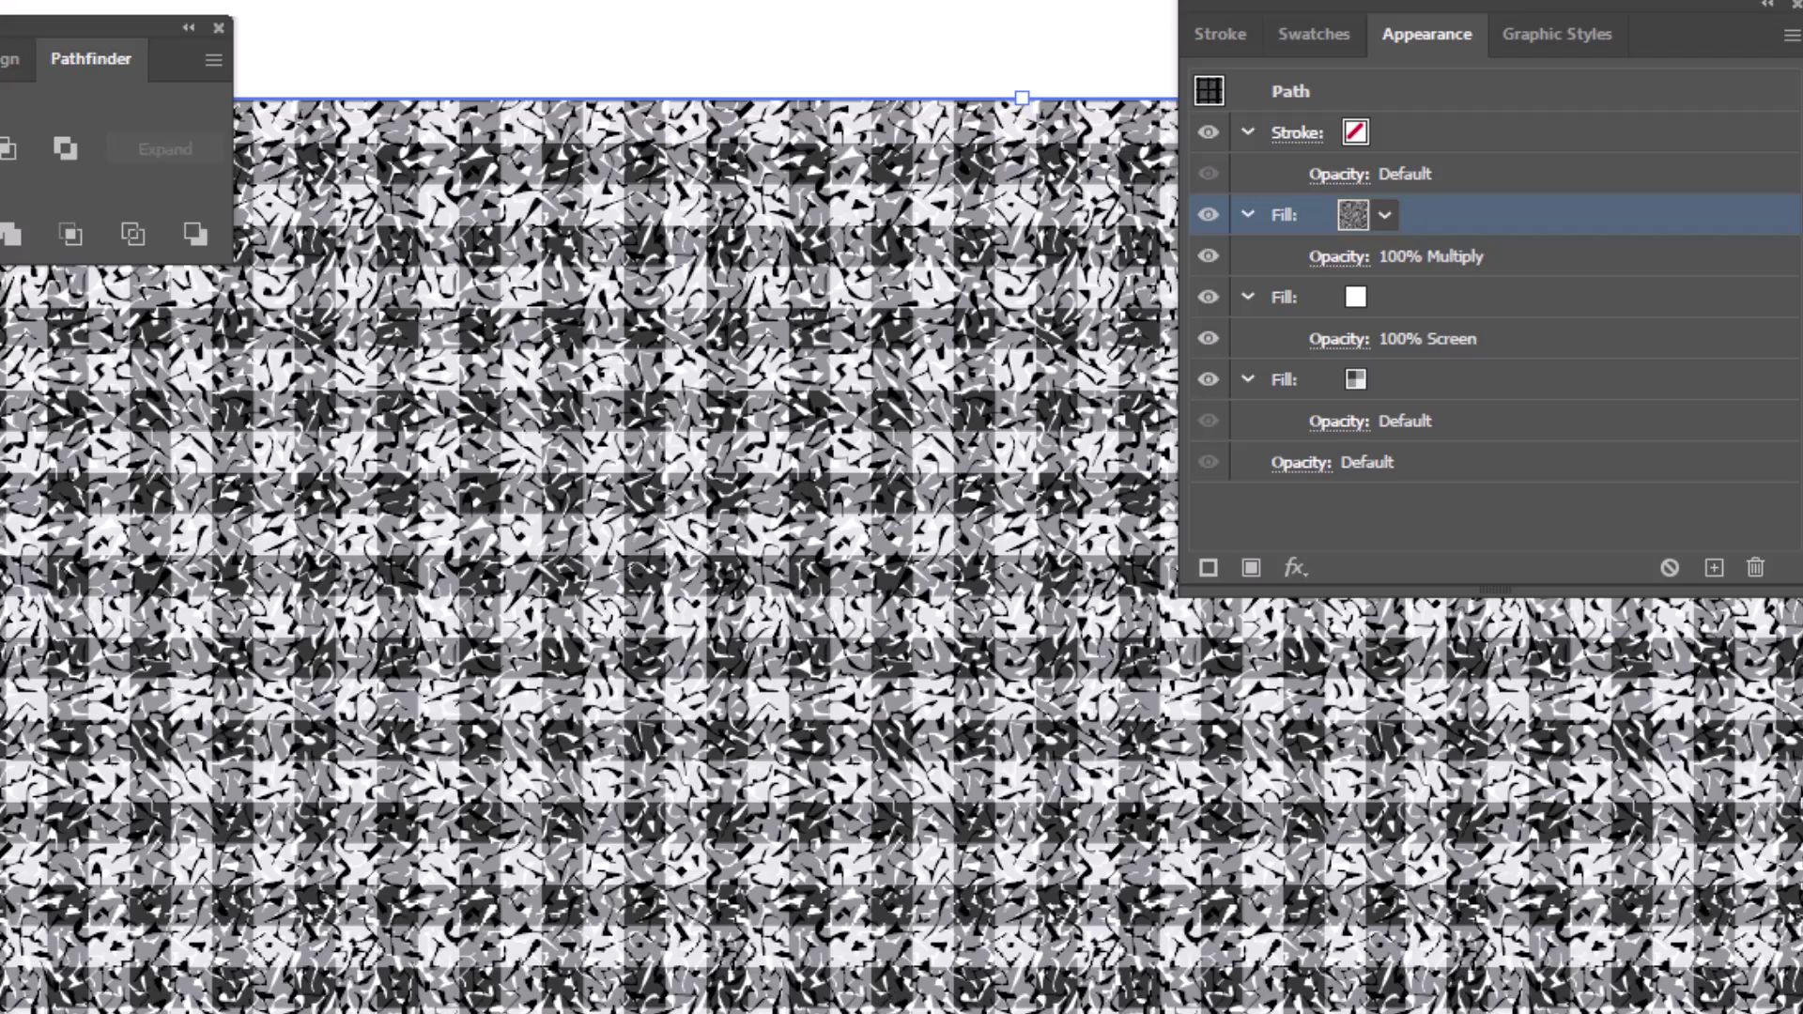
{"action": "key", "text": "ctrl+shift+a"}
{"action": "key", "text": "ctrl+minus"}
{"action": "key", "text": "ctrl+minus"}
{"action": "key", "text": "ctrl+minus"}
{"action": "left_click_drag", "start_coordinate": [855, 1010], "coordinate": [680, 915]}
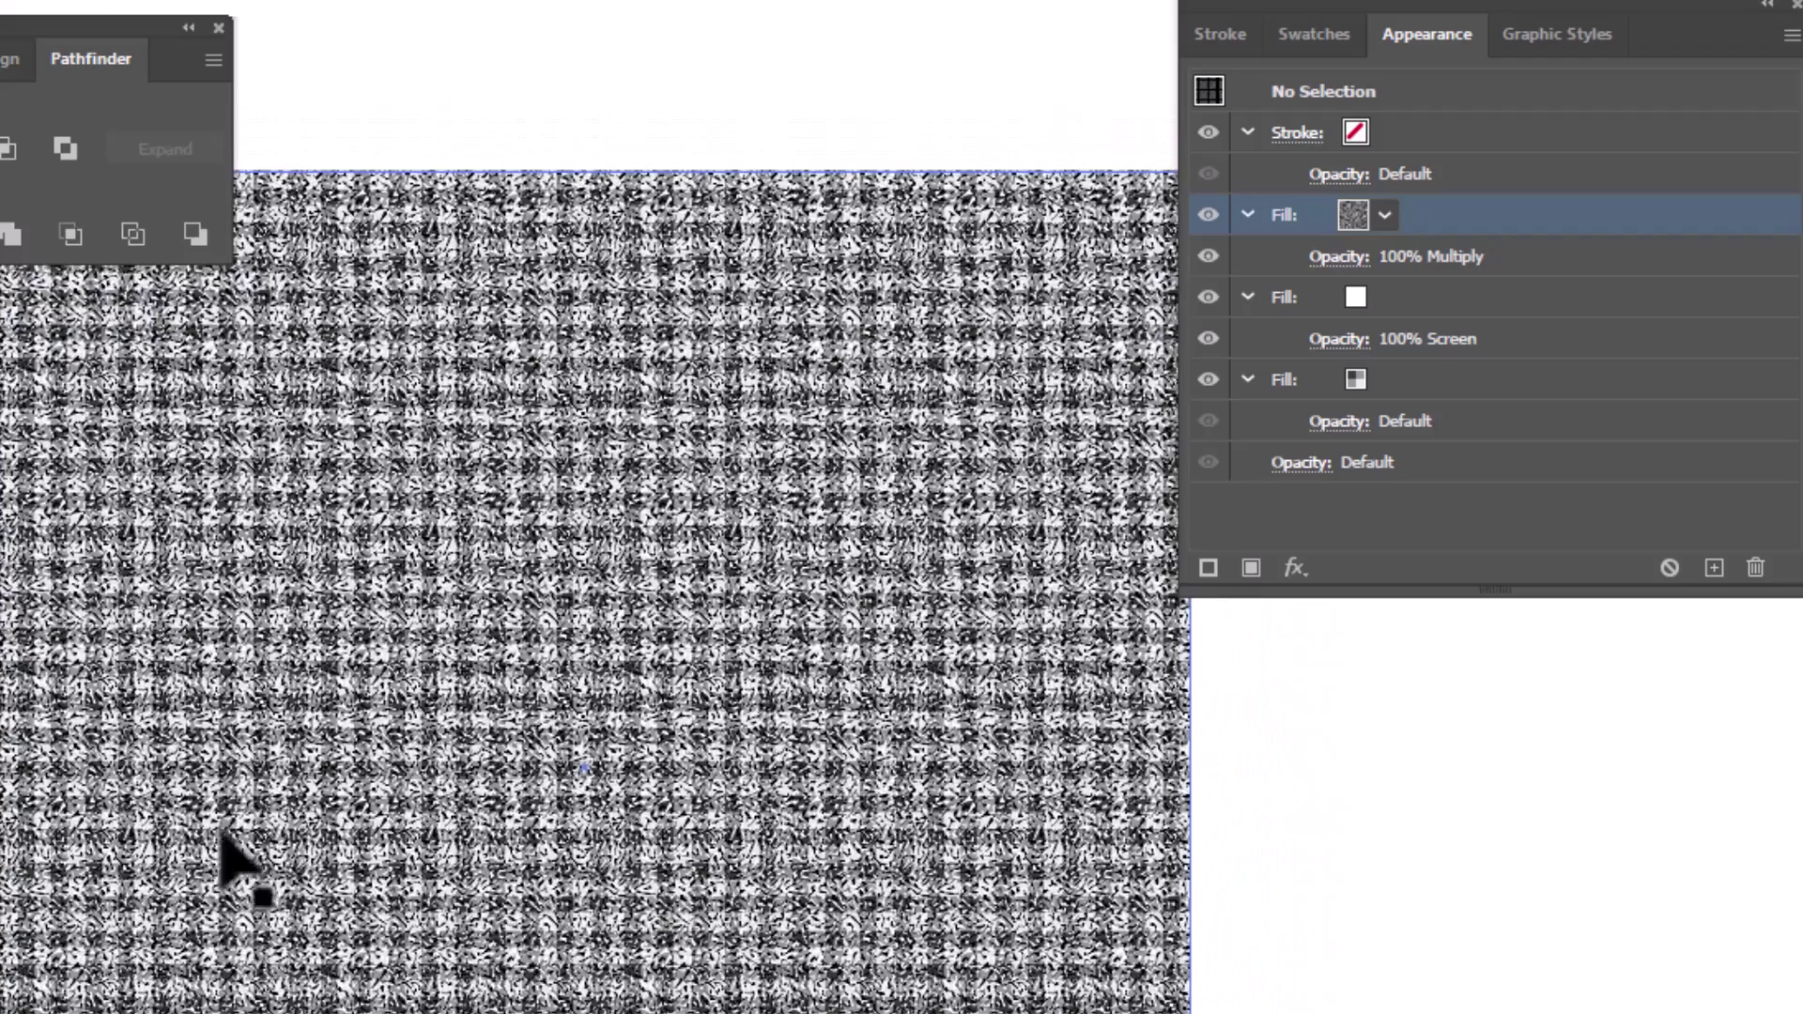
Save the rectangle's appearance as a new graphic style named Tweed Basic.
{"action": "key", "text": "ctrl+a"}
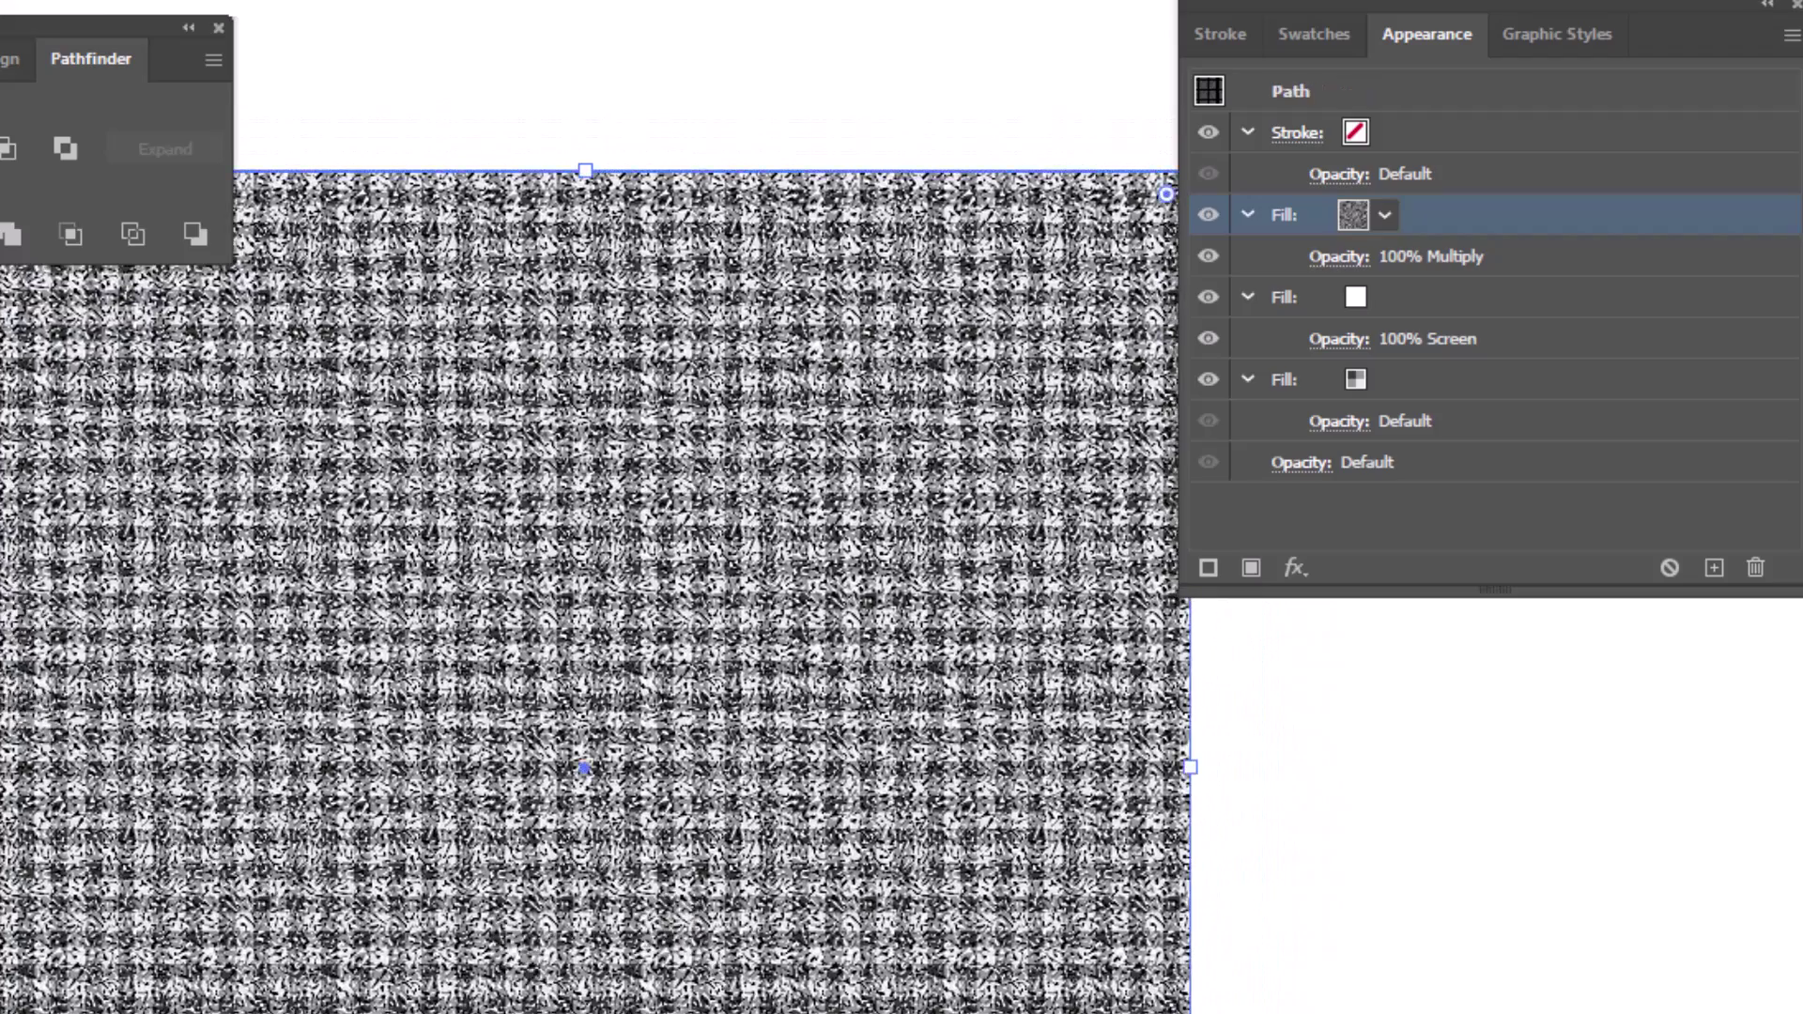
{"action": "left_click", "coordinate": [1580, 38]}
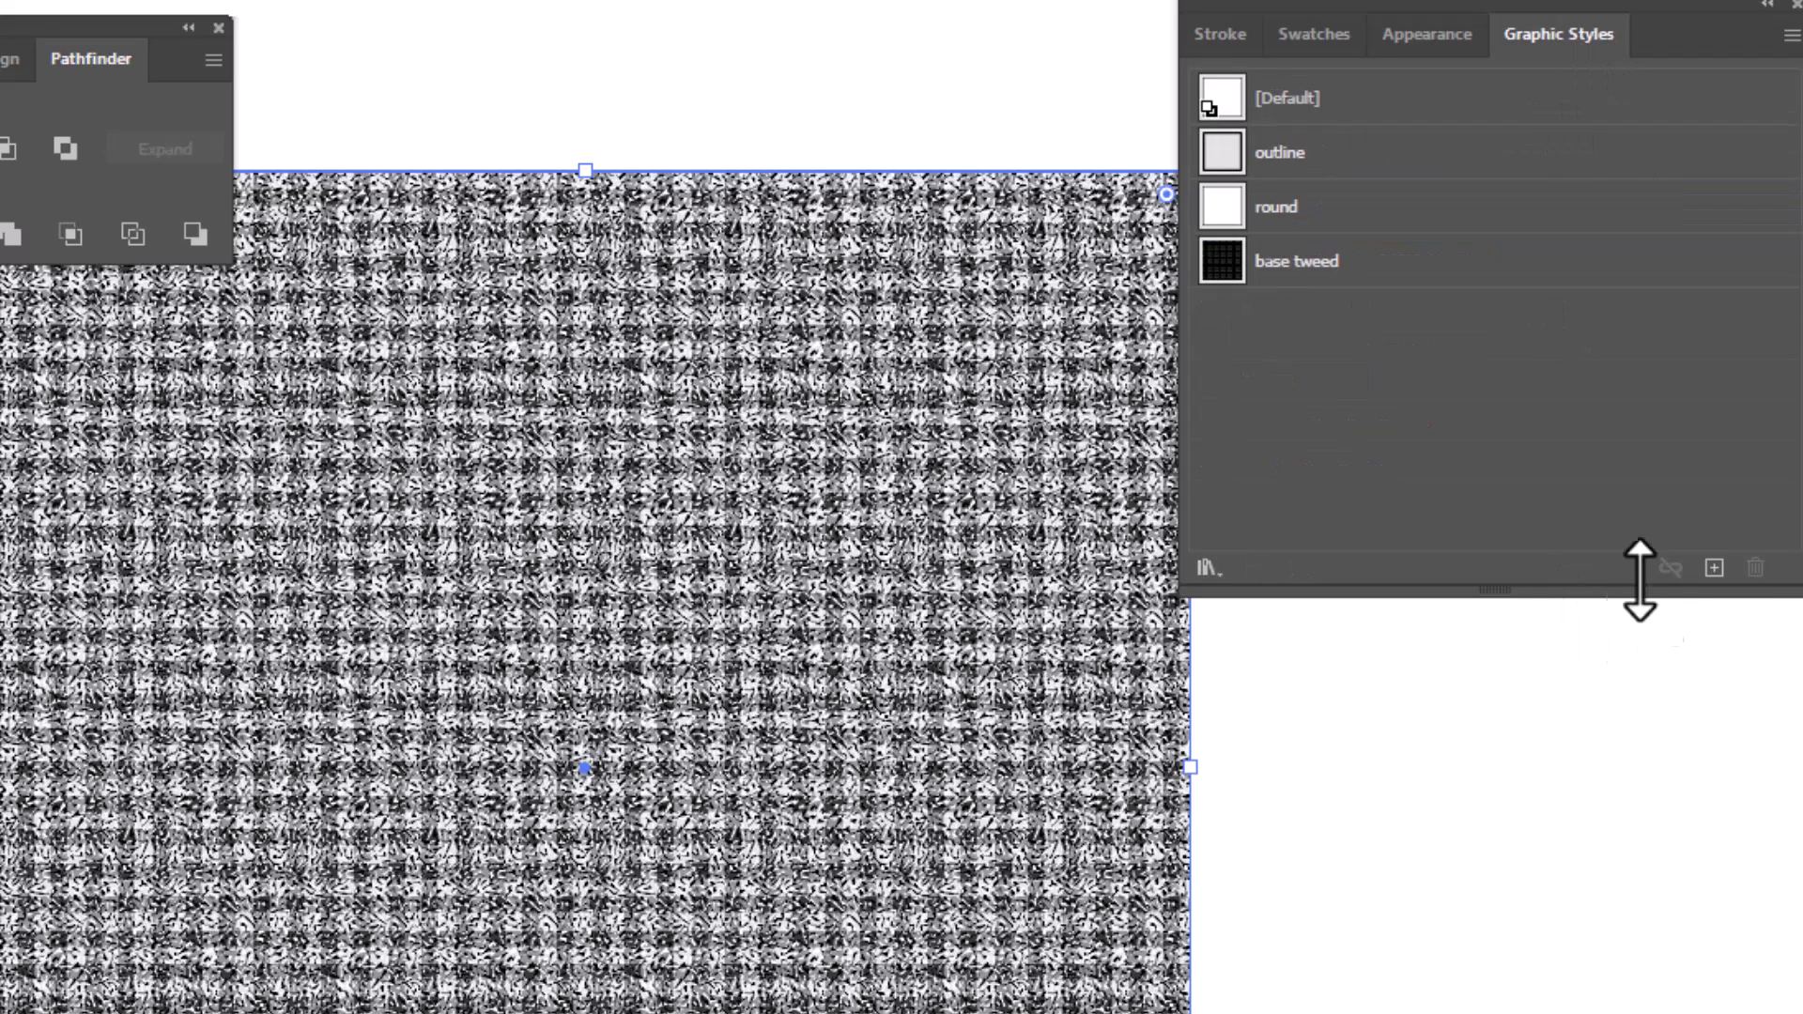
{"action": "left_click", "coordinate": [1714, 568]}
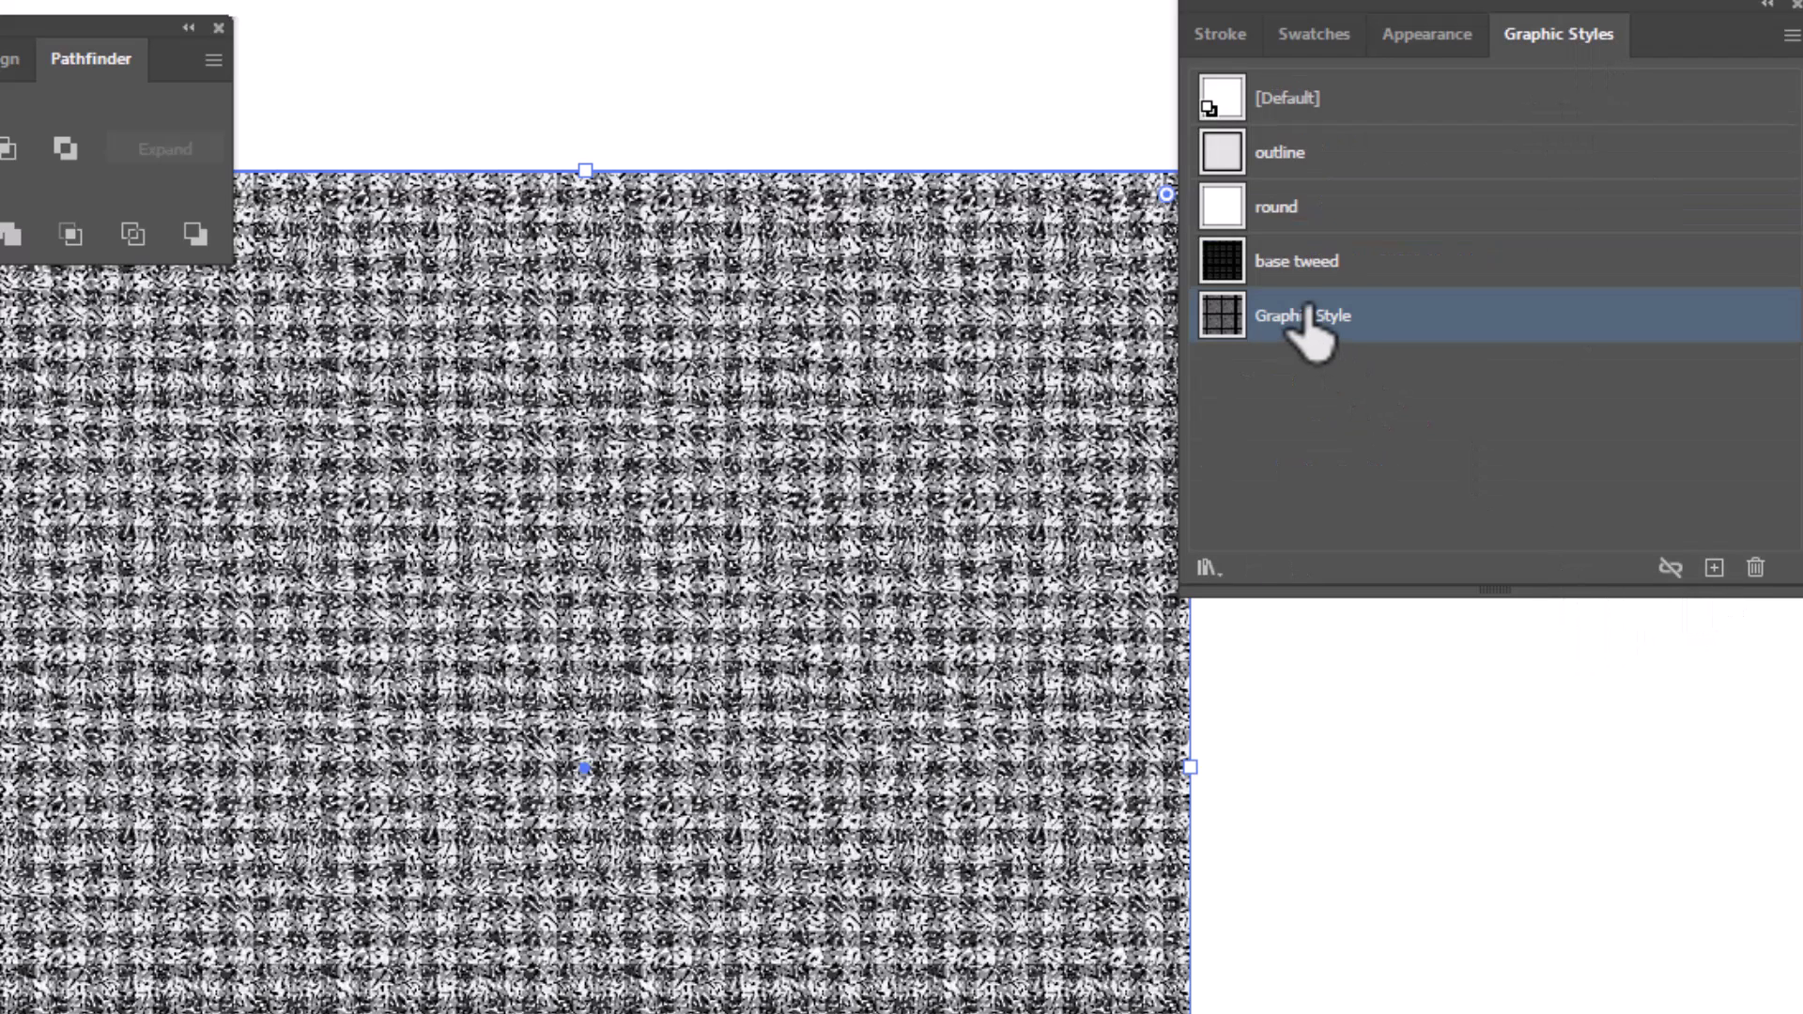
{"action": "double_click", "coordinate": [1307, 308]}
{"action": "type", "text": "Tweed Basic"}
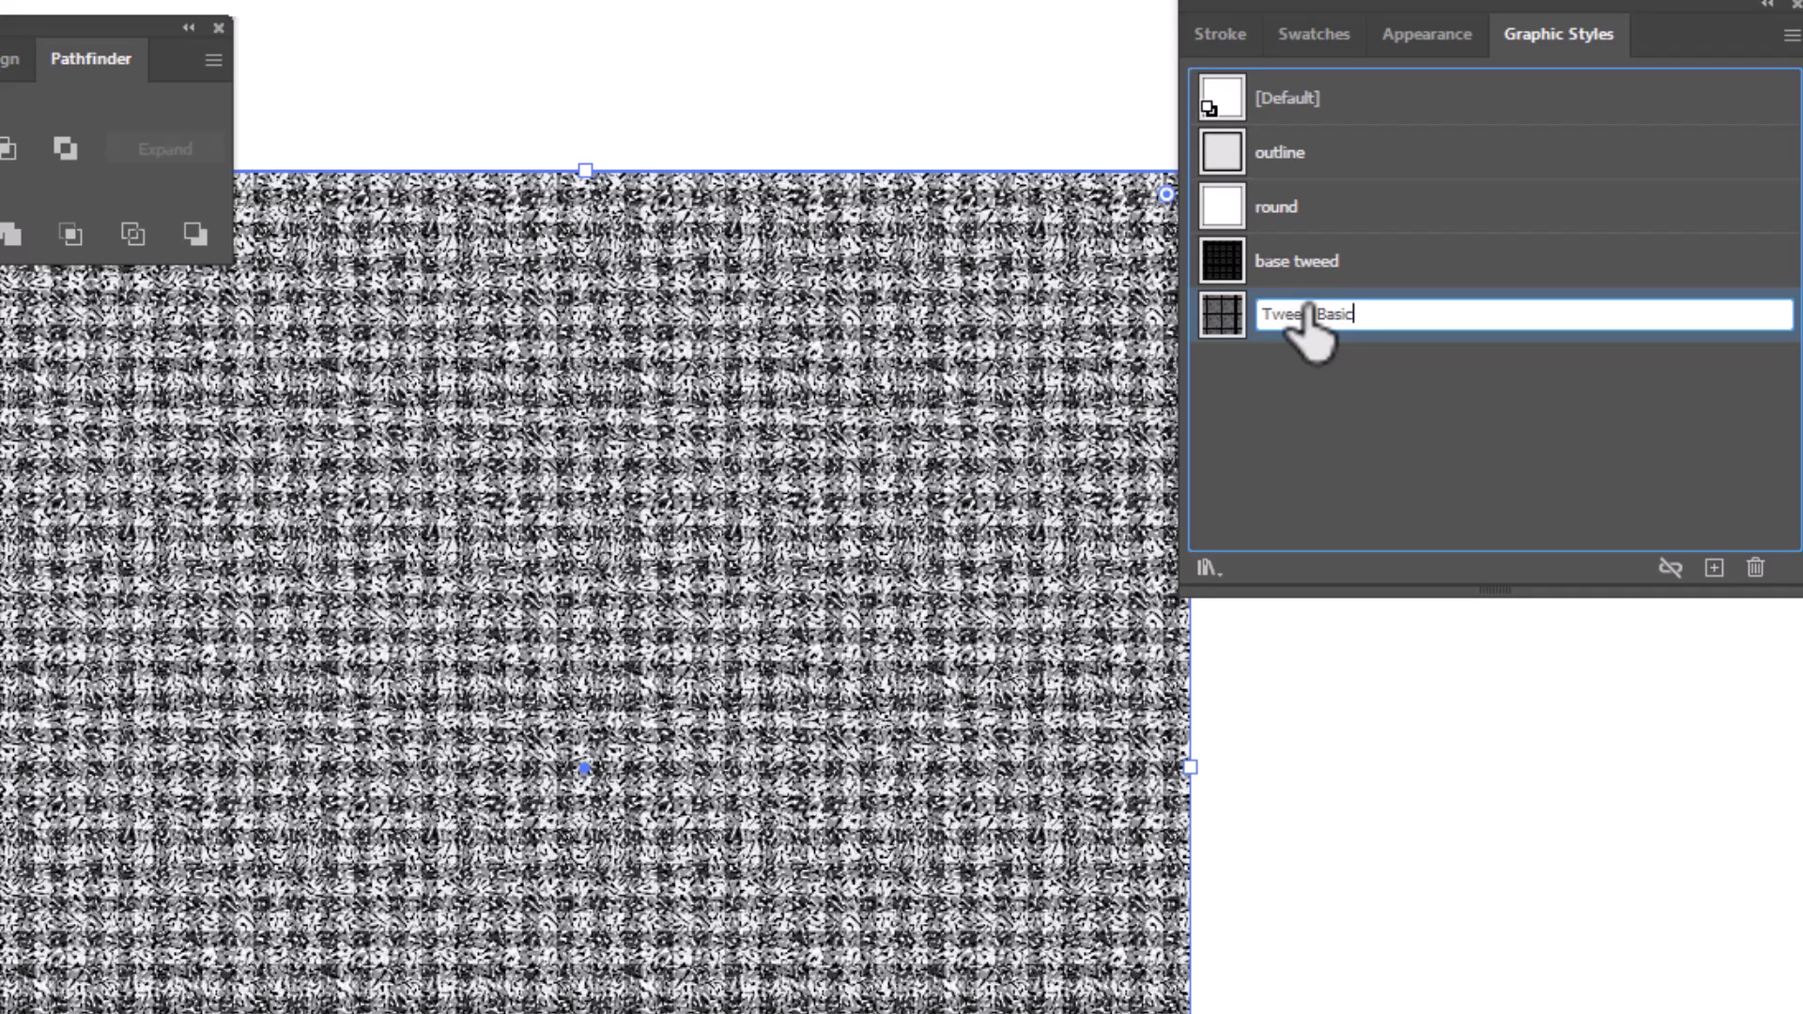
{"action": "key", "text": "Return"}
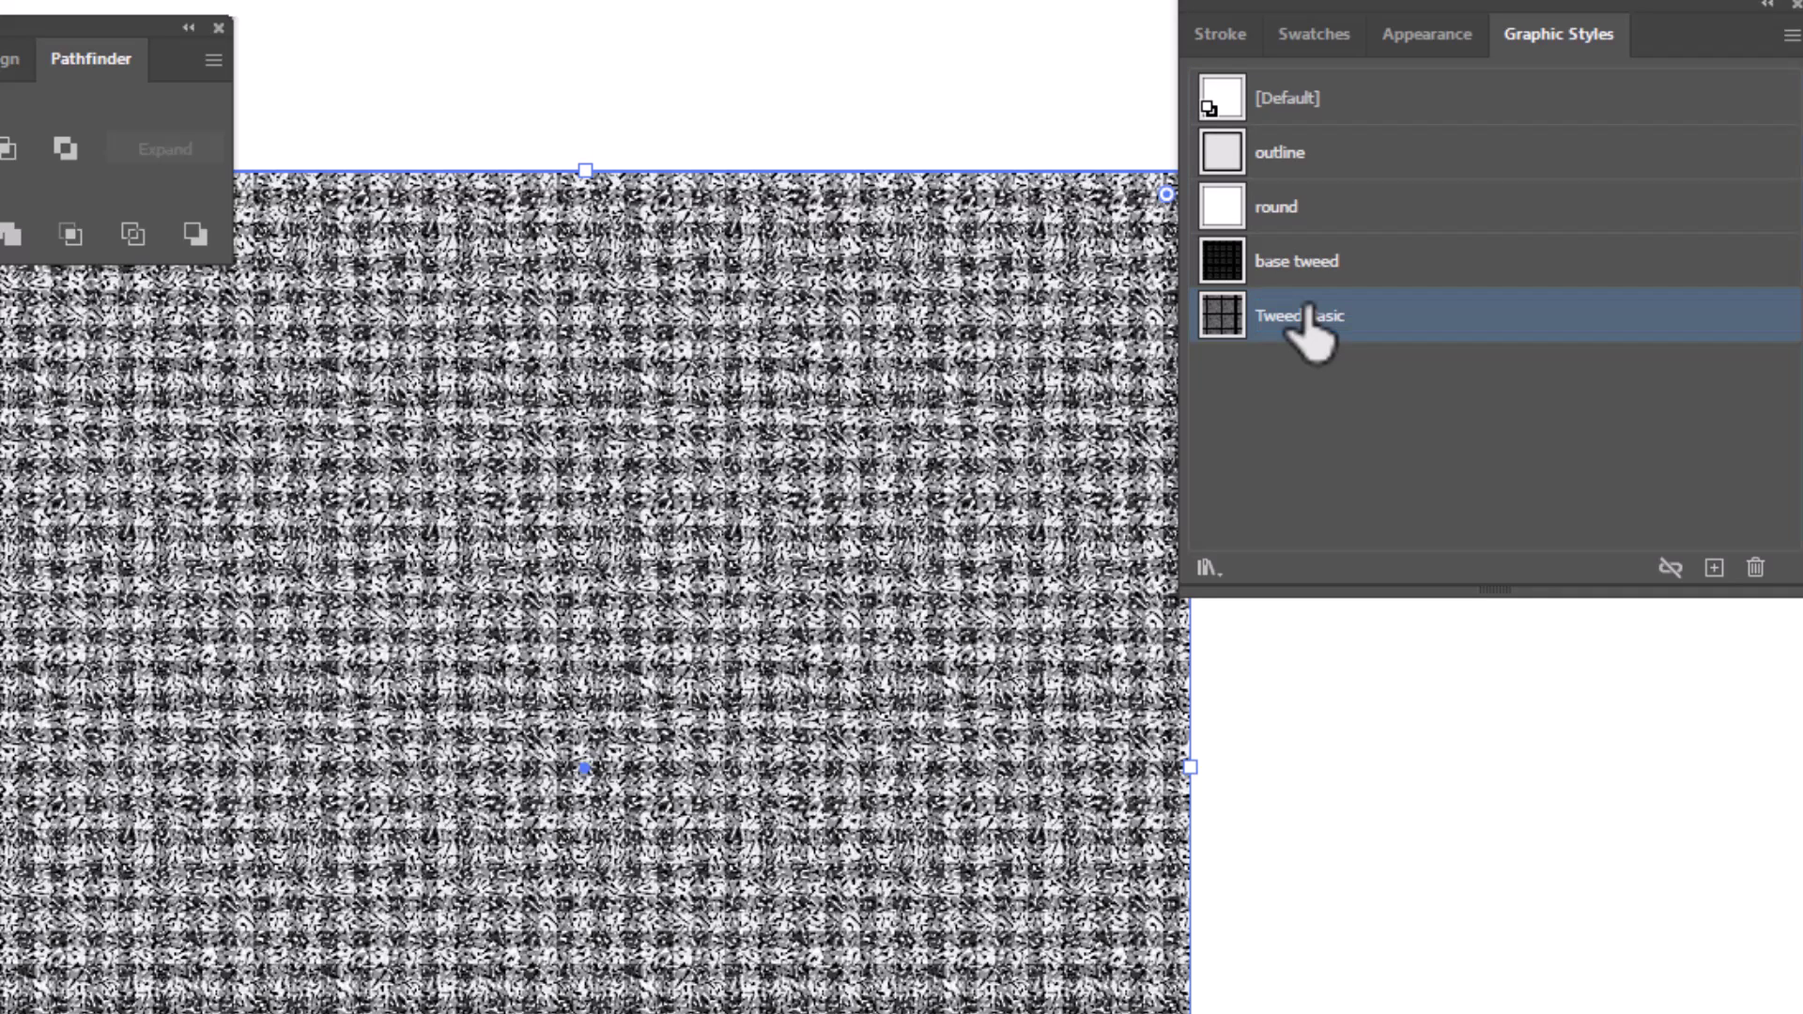
{"action": "left_click", "coordinate": [1355, 871]}
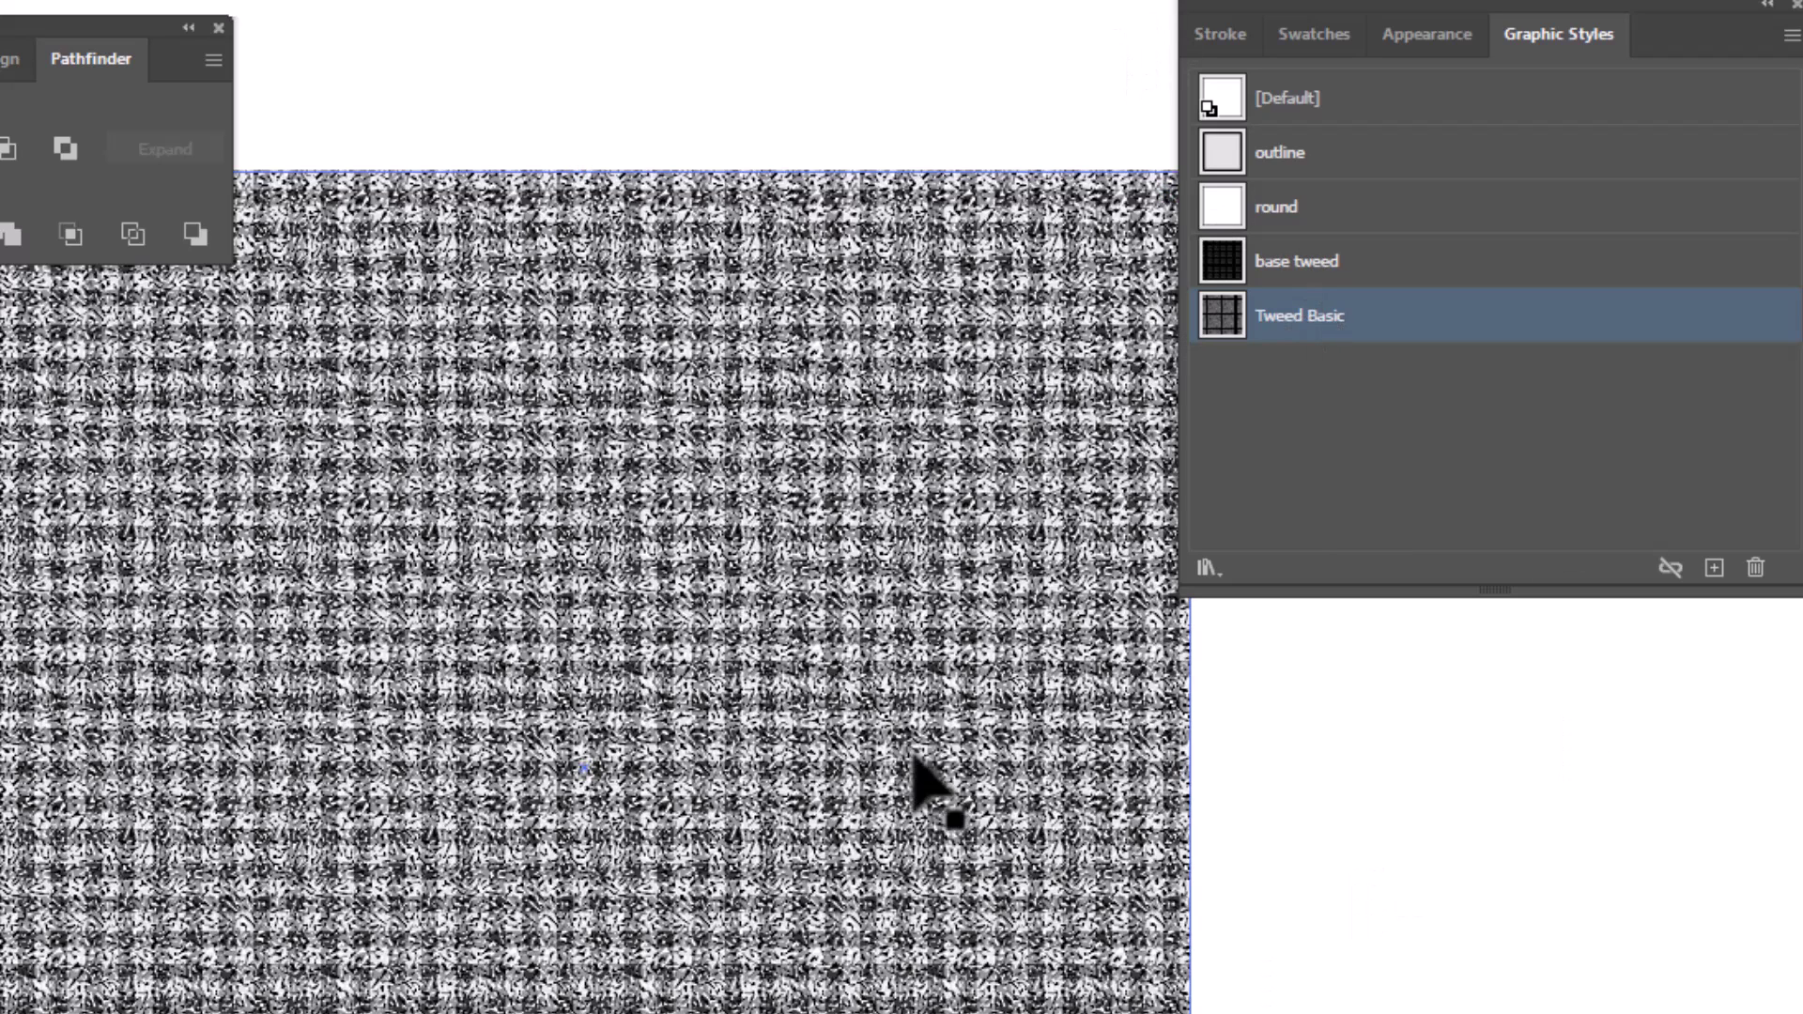
Move the rectangle slightly left and scale only the gray check fill's pattern uniformly to 50%, without transforming the object.
{"action": "left_click_drag", "start_coordinate": [482, 724], "coordinate": [251, 765]}
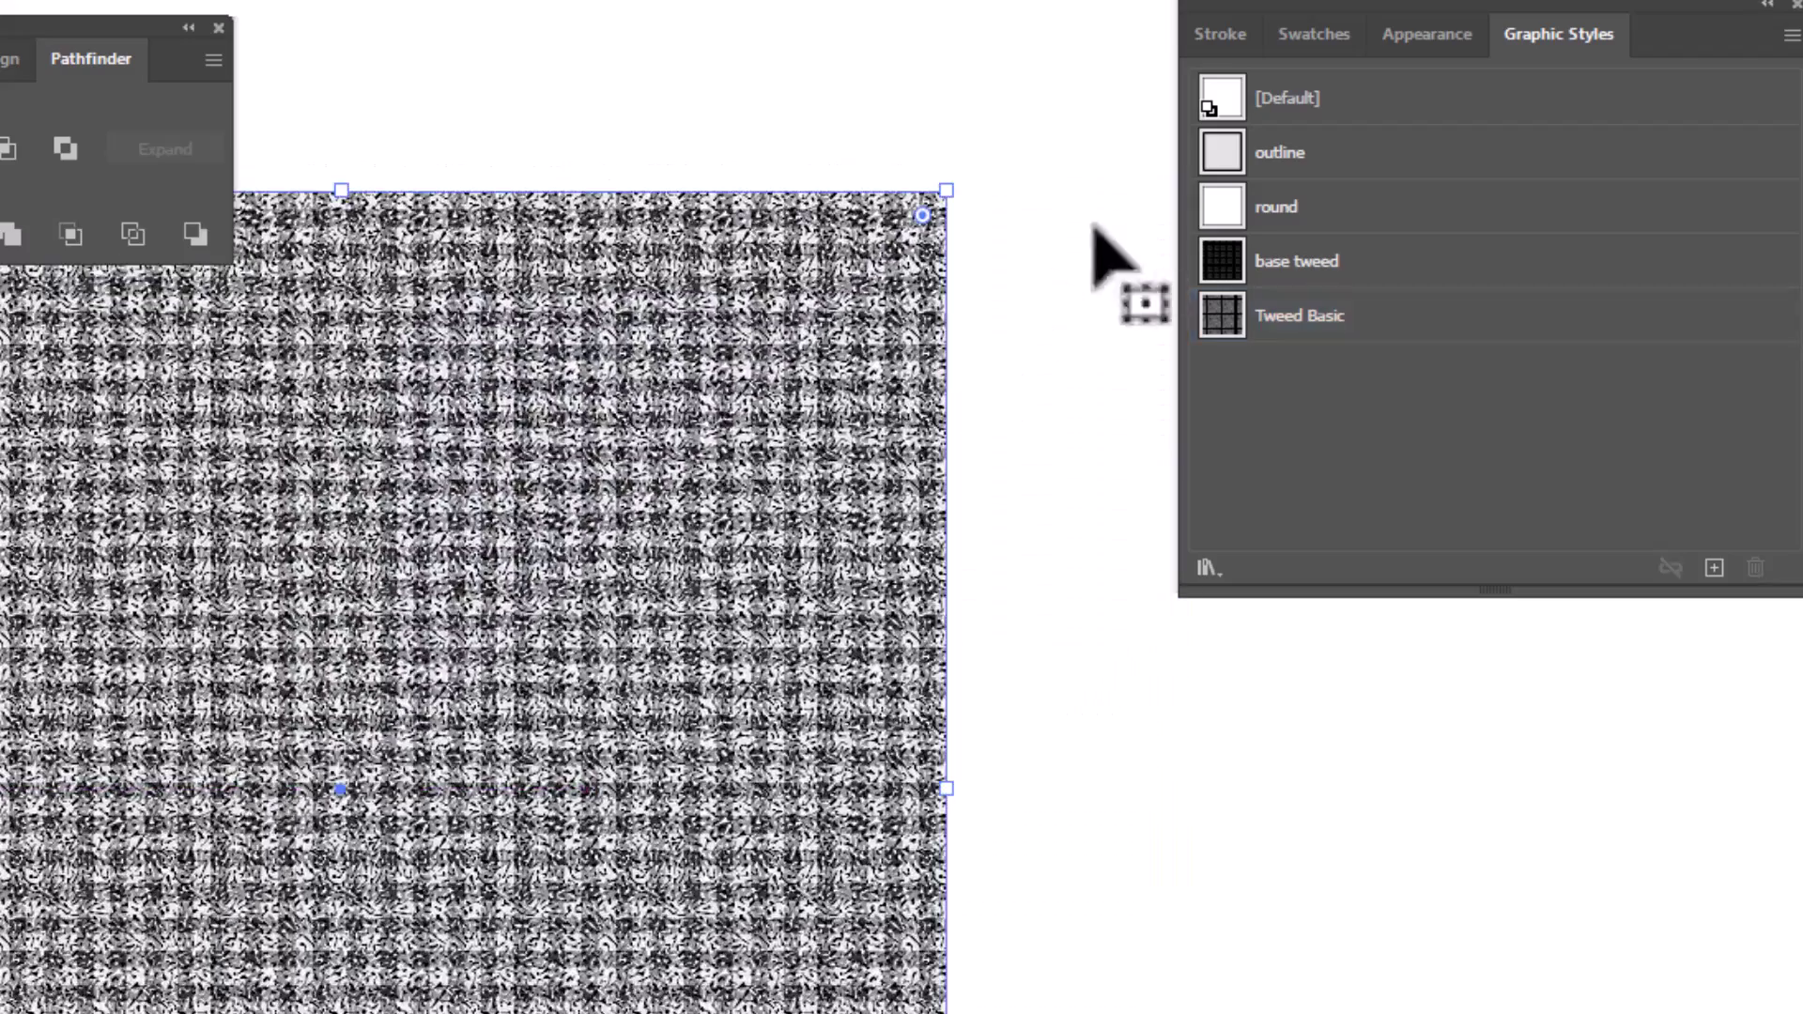
{"action": "left_click", "coordinate": [1437, 43]}
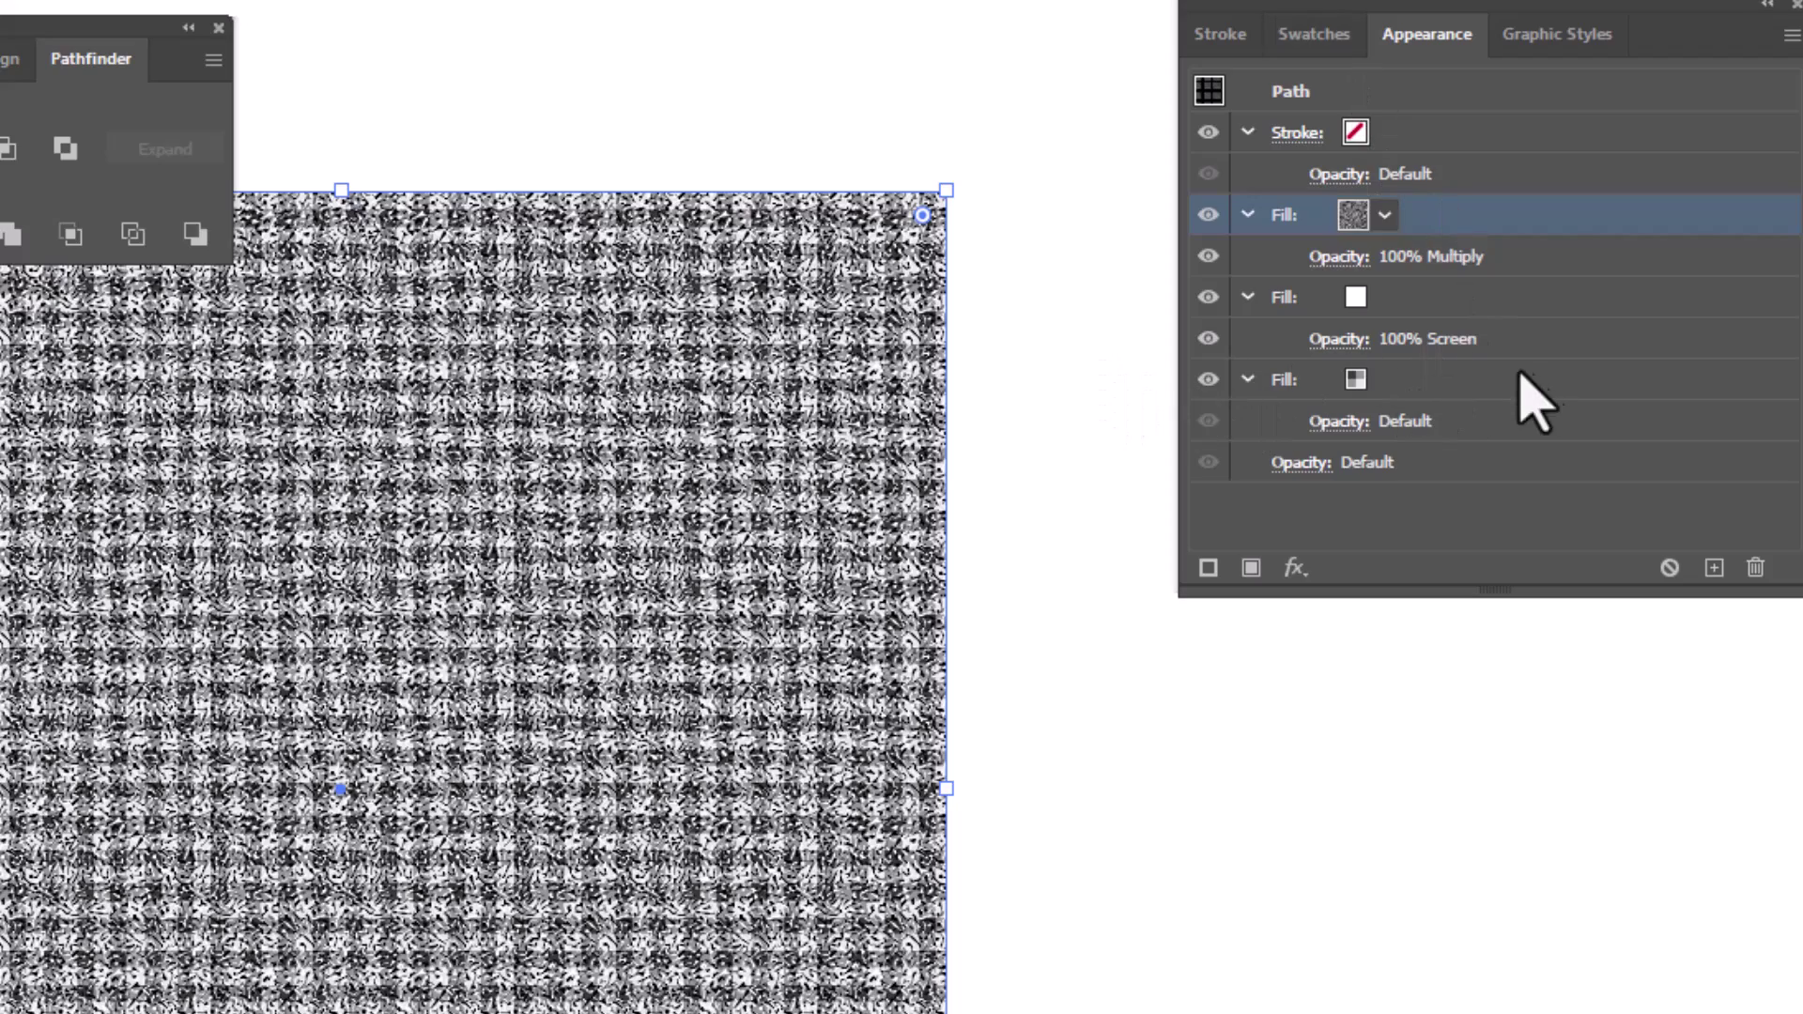
{"action": "left_click", "coordinate": [1434, 385]}
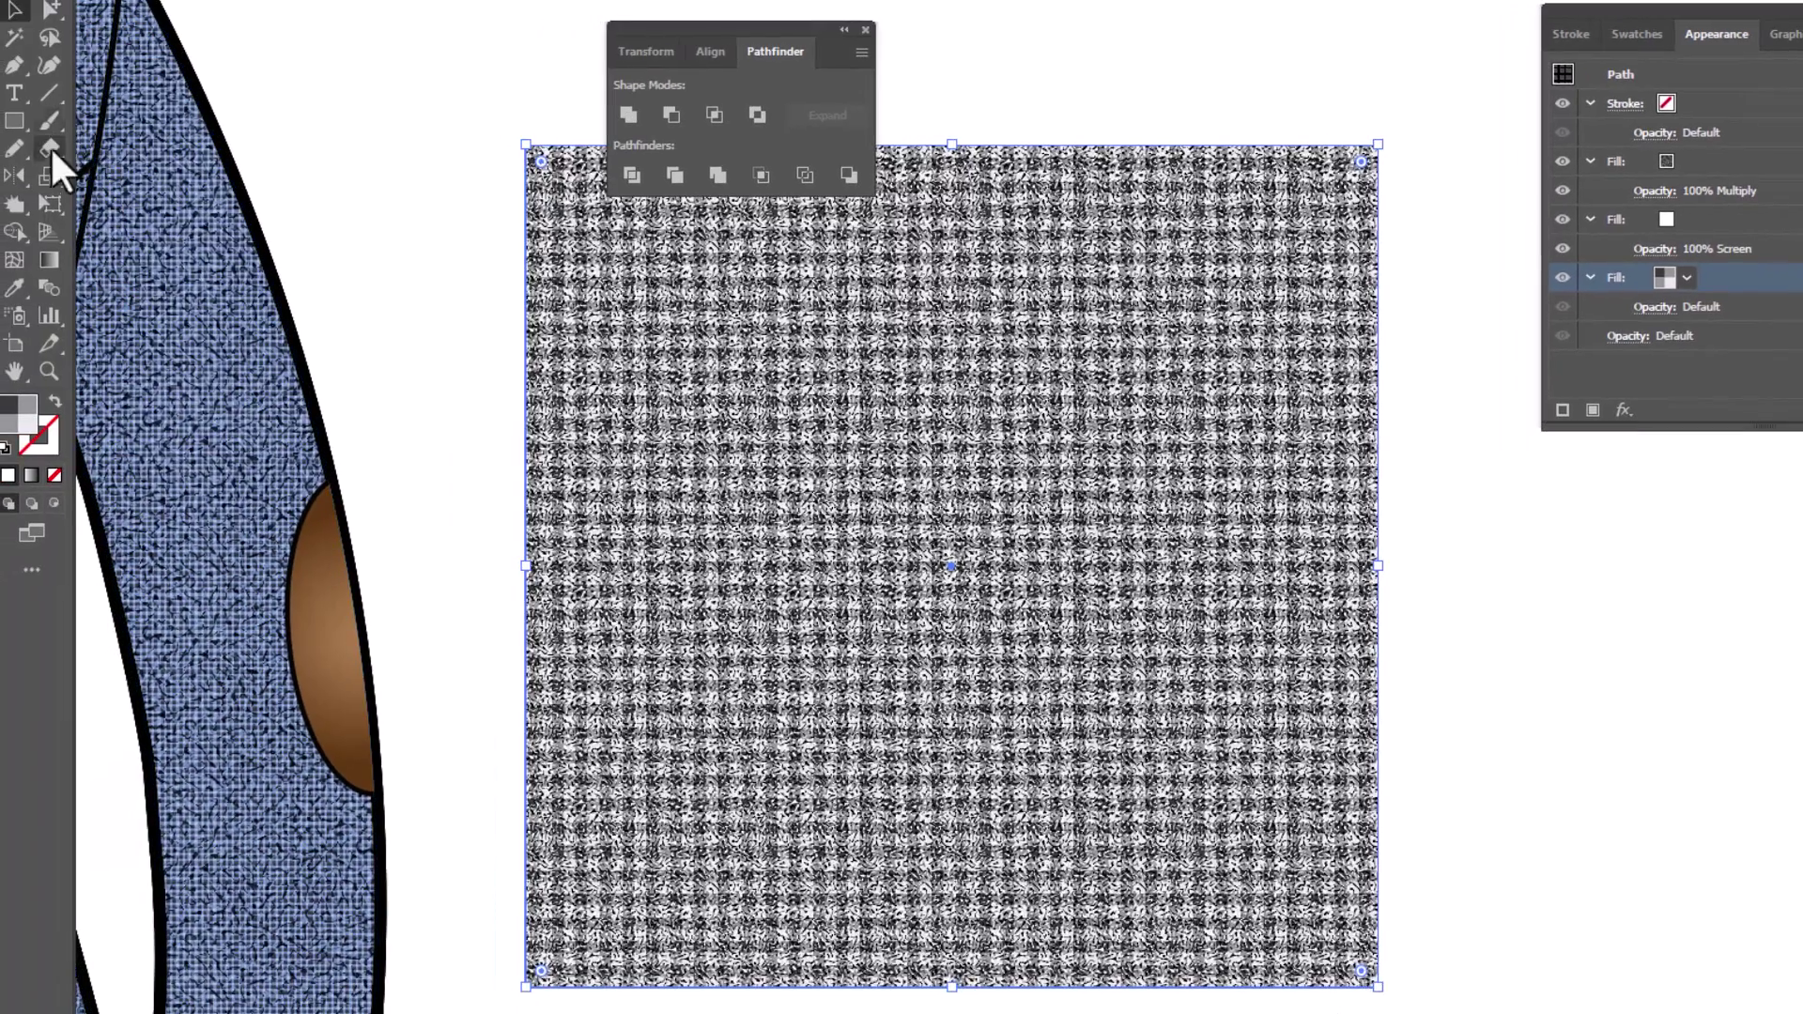
{"action": "double_click", "coordinate": [51, 174]}
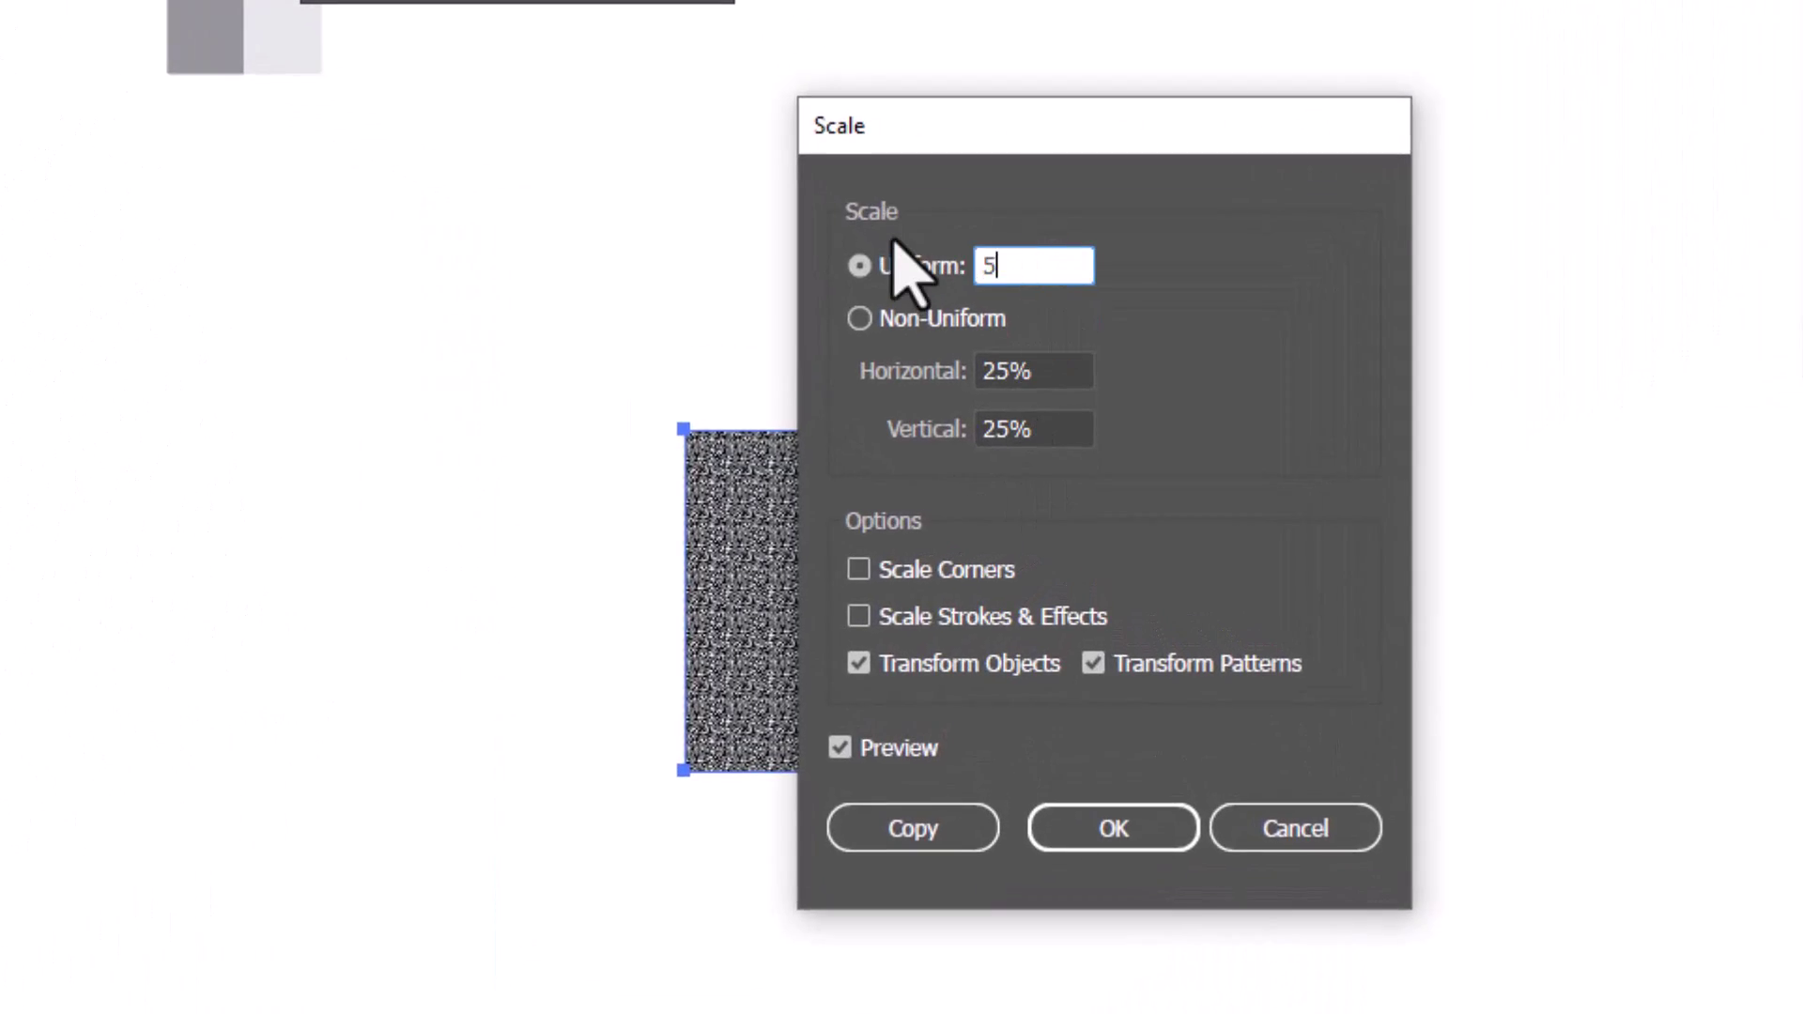
{"action": "left_click", "coordinate": [858, 664]}
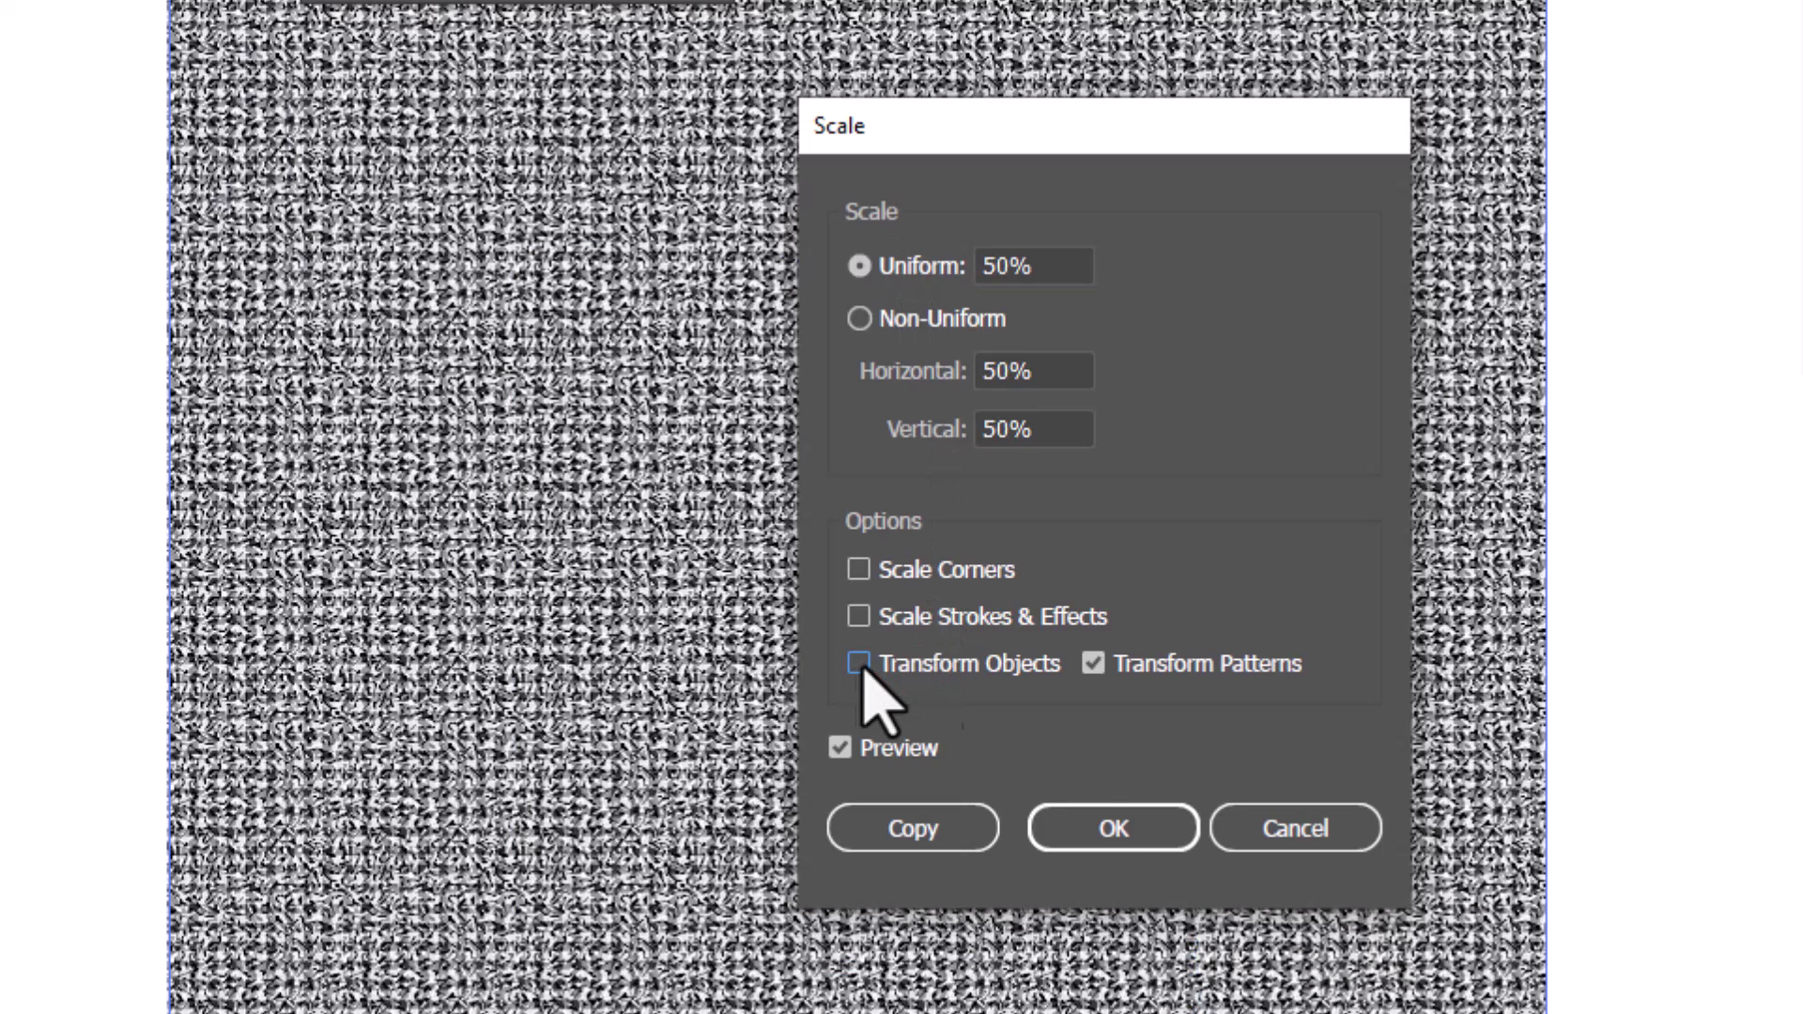
{"action": "left_click", "coordinate": [1125, 831]}
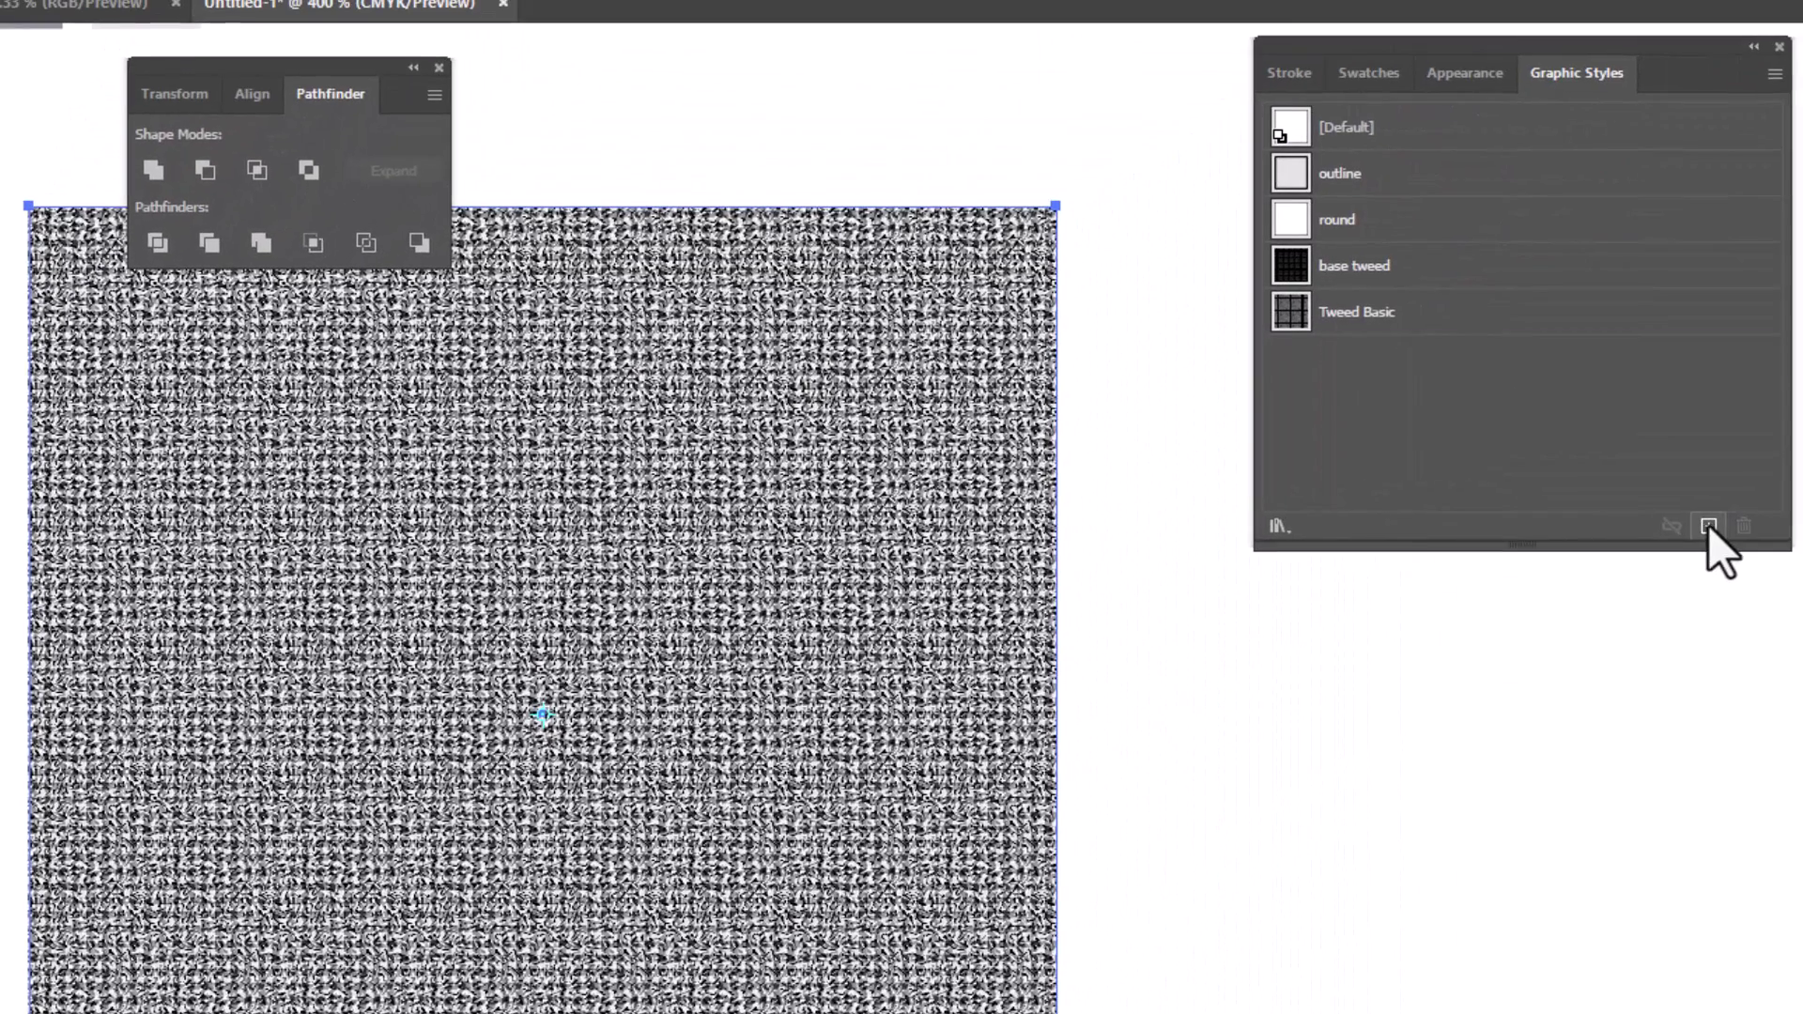
Save the rectangle's appearance as a new graphic style named tweed small.
{"action": "left_click", "coordinate": [1708, 526]}
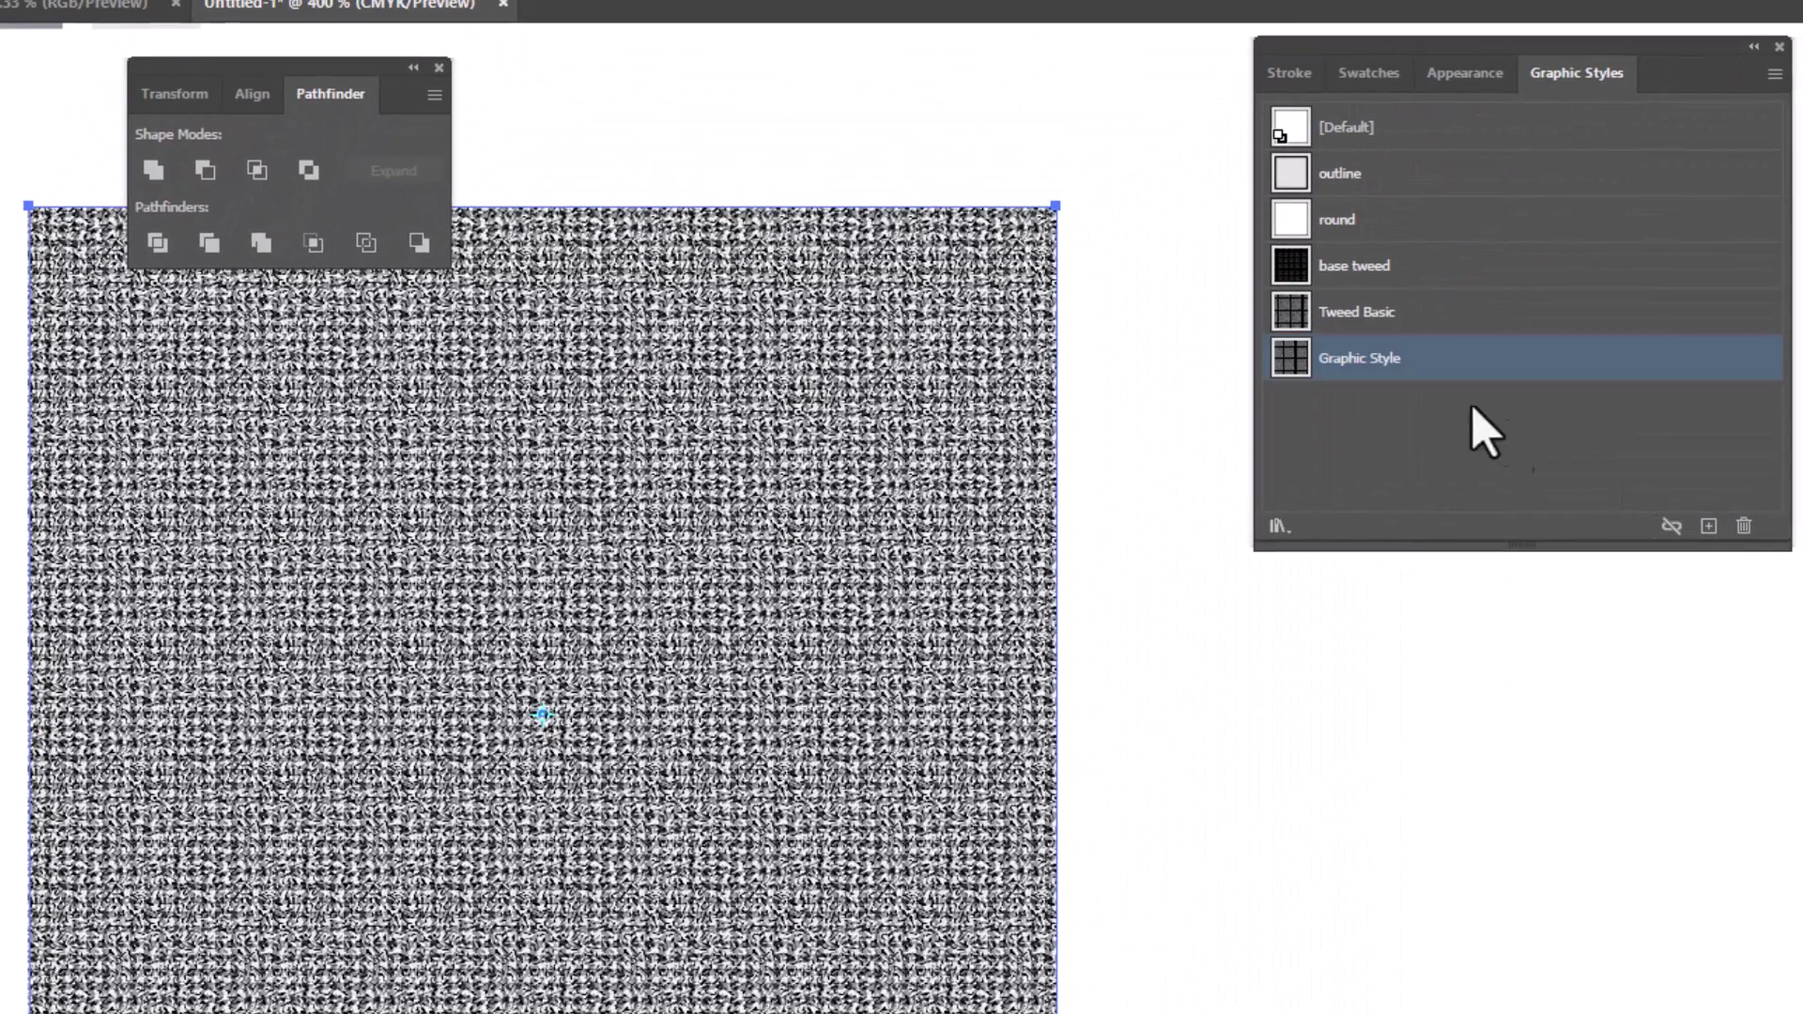
{"action": "double_click", "coordinate": [1371, 372]}
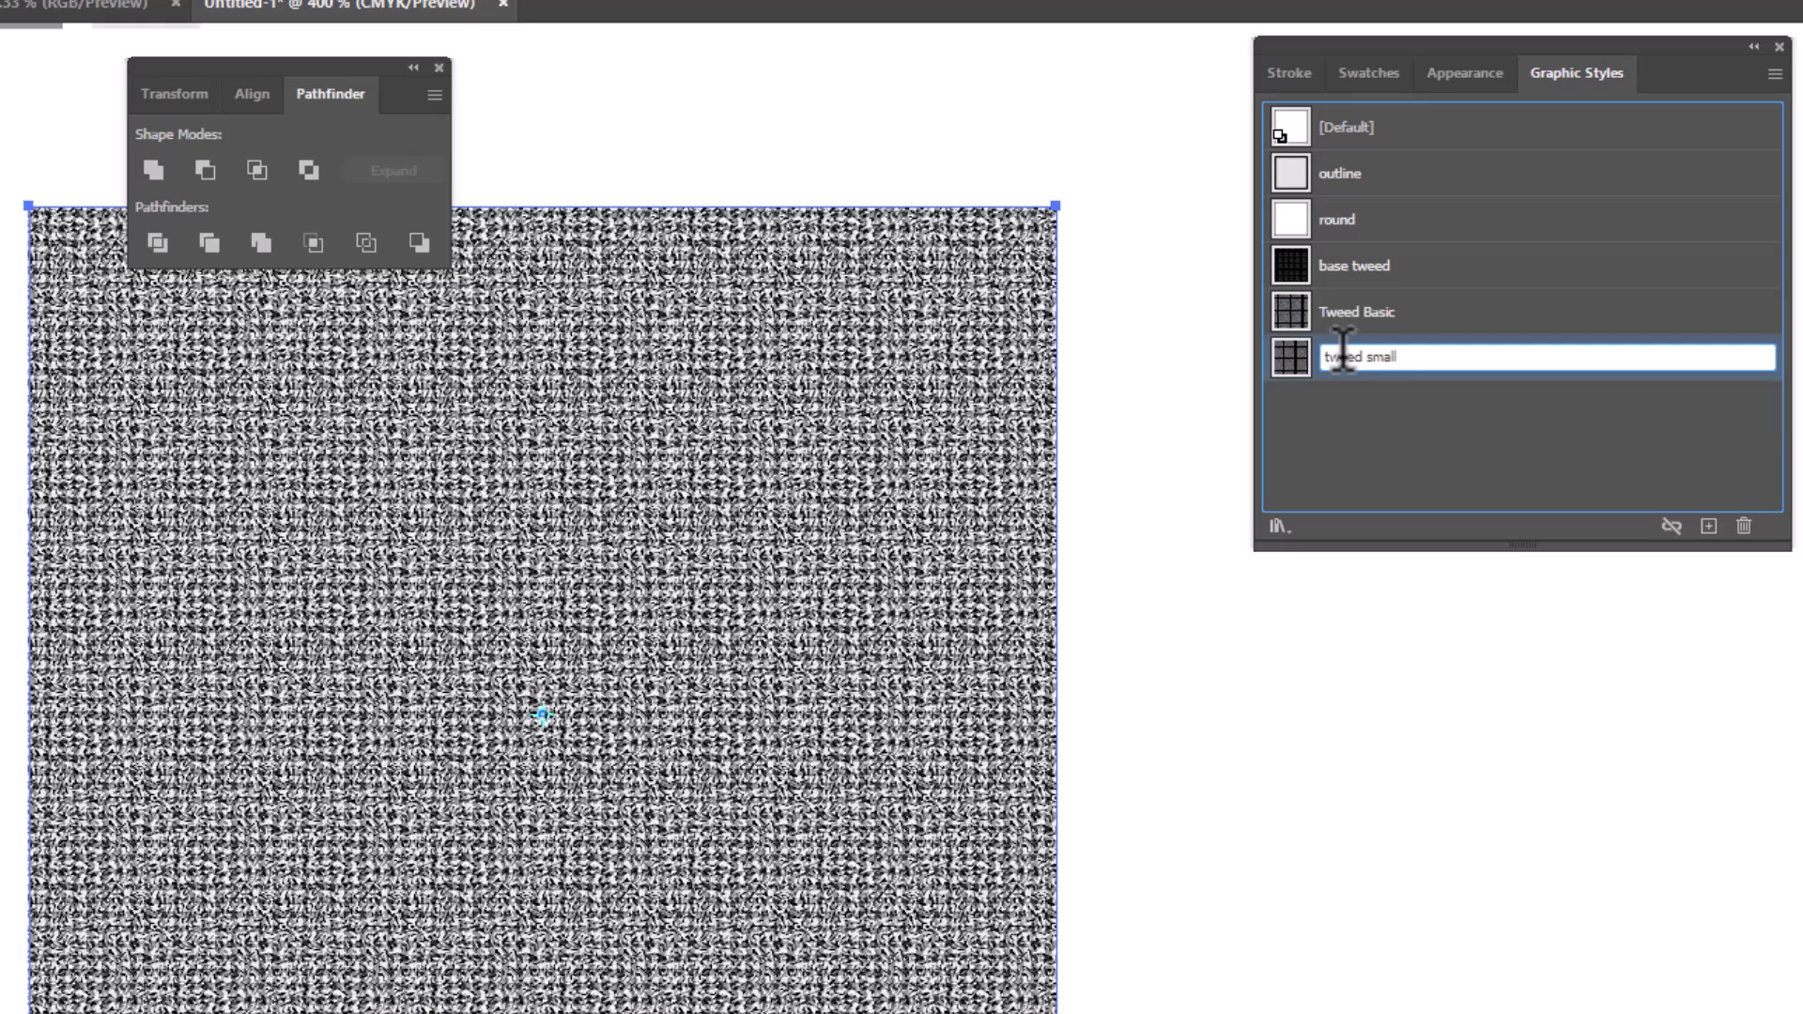
{"action": "key", "text": "Return"}
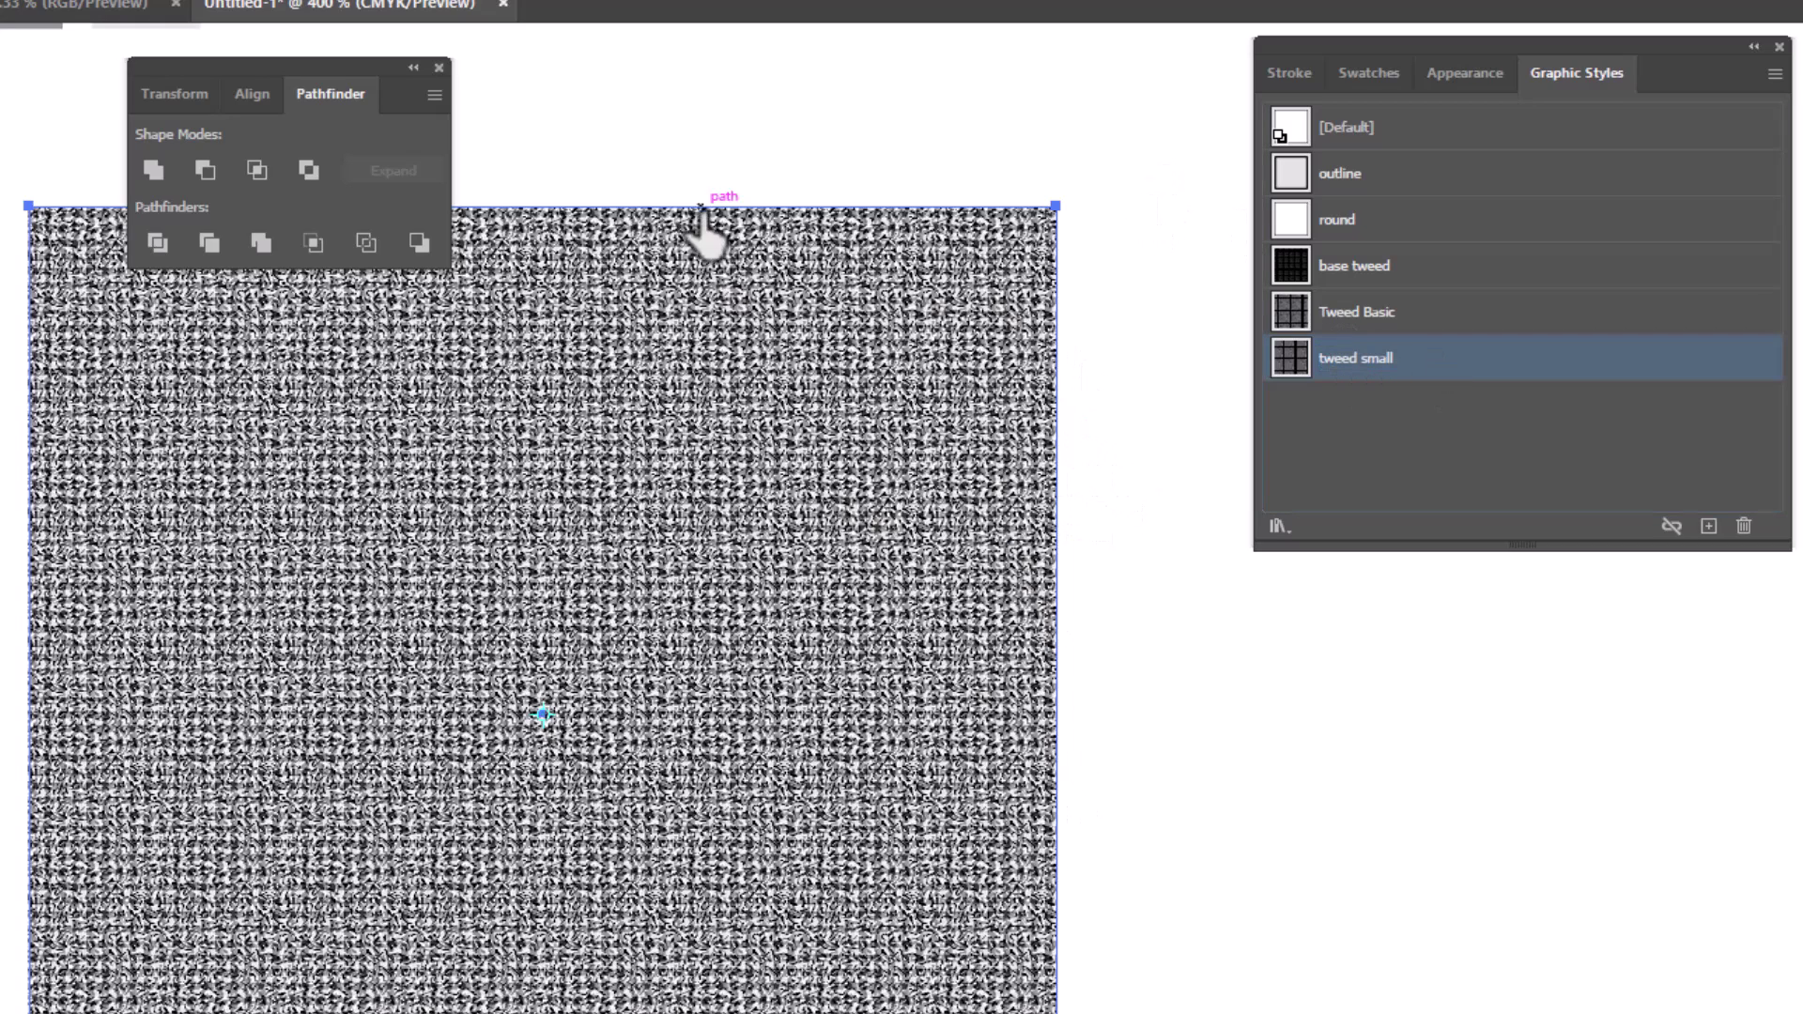
Move the floating Pathfinder panel off the artwork and fill the dark gray sample square with deep red 600617.
{"action": "scroll", "coordinate": [684, 493], "scroll_direction": "up", "scroll_amount": 3}
{"action": "left_click_drag", "start_coordinate": [386, 83], "coordinate": [1019, 66]}
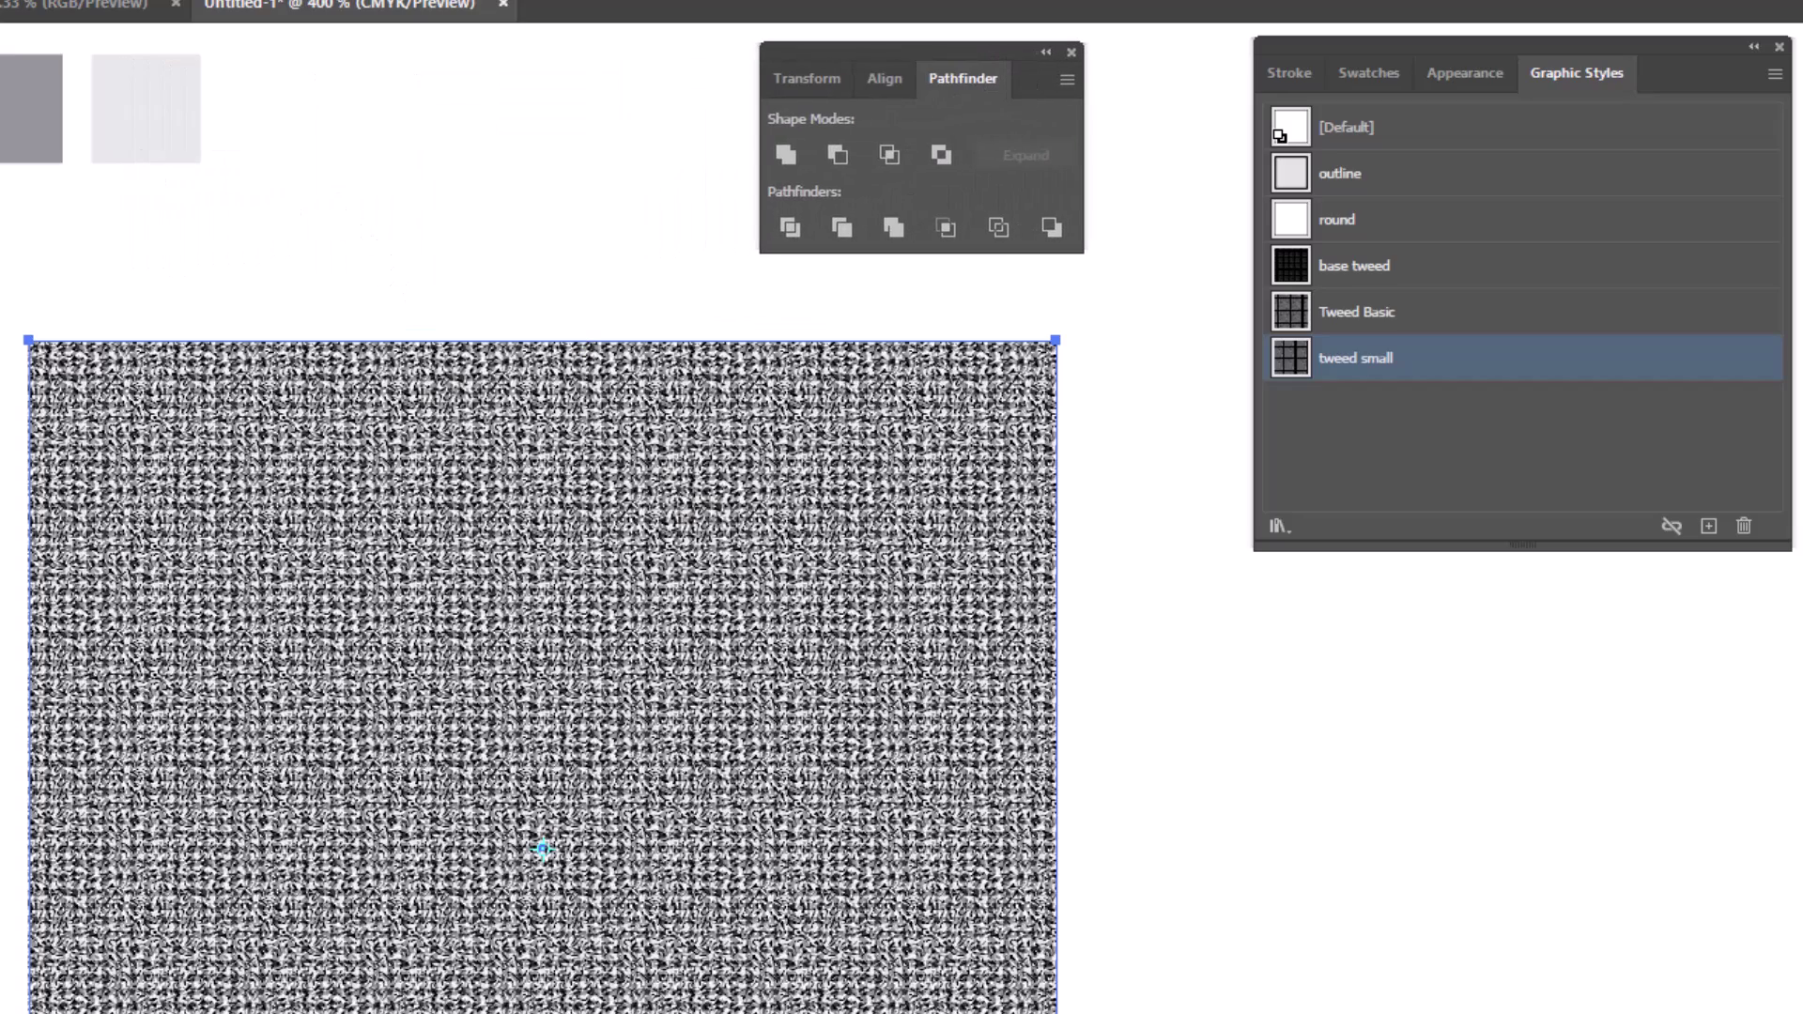
{"action": "left_click_drag", "start_coordinate": [291, 411], "coordinate": [385, 569]}
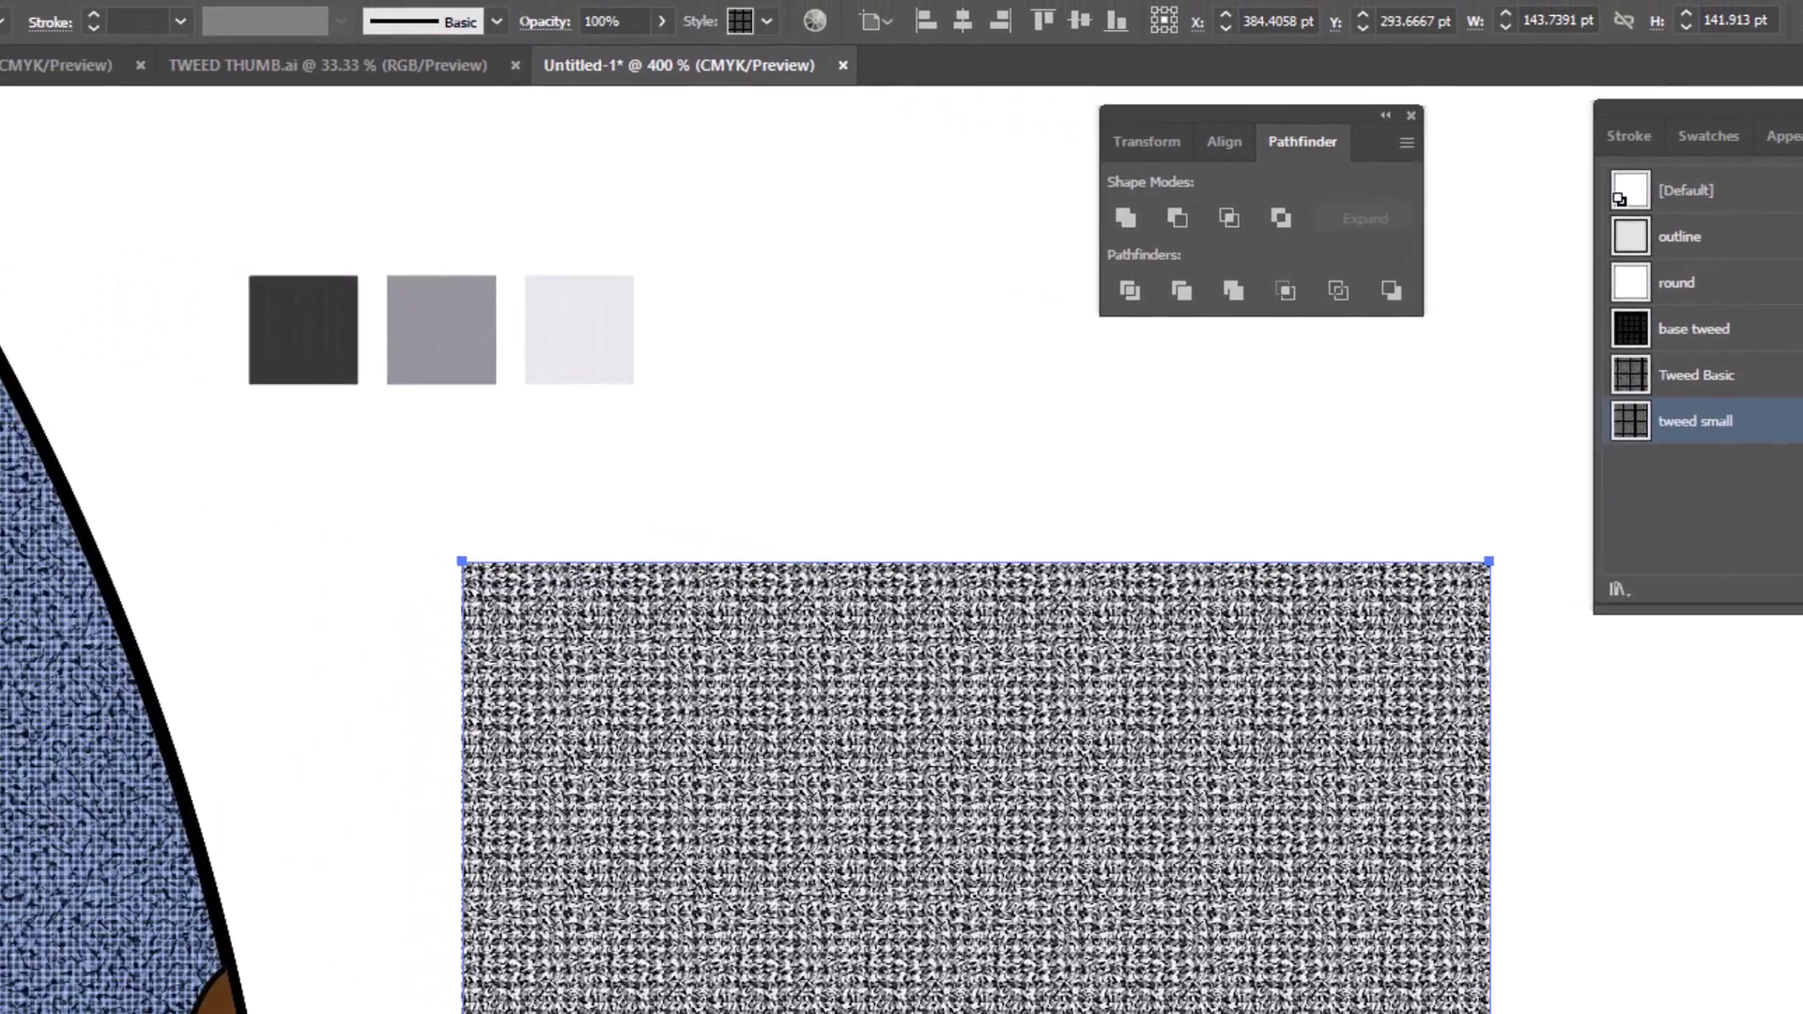
{"action": "key", "text": "v"}
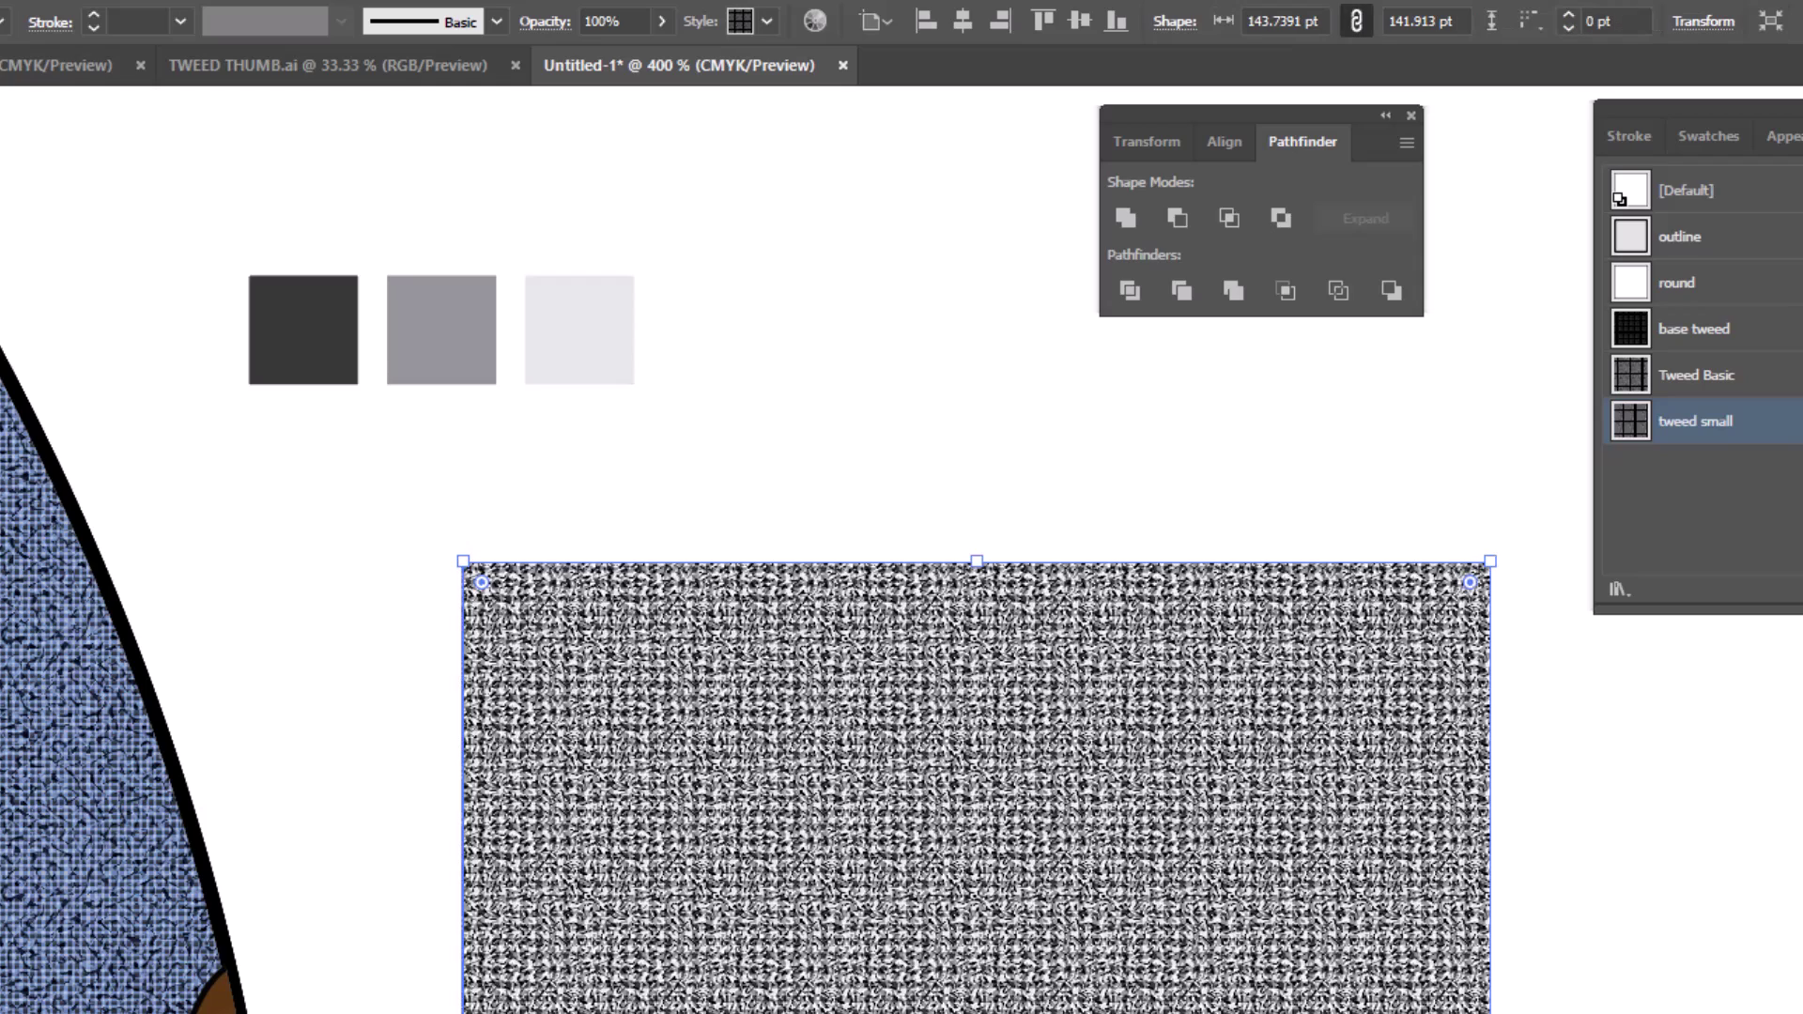
{"action": "left_click", "coordinate": [342, 340]}
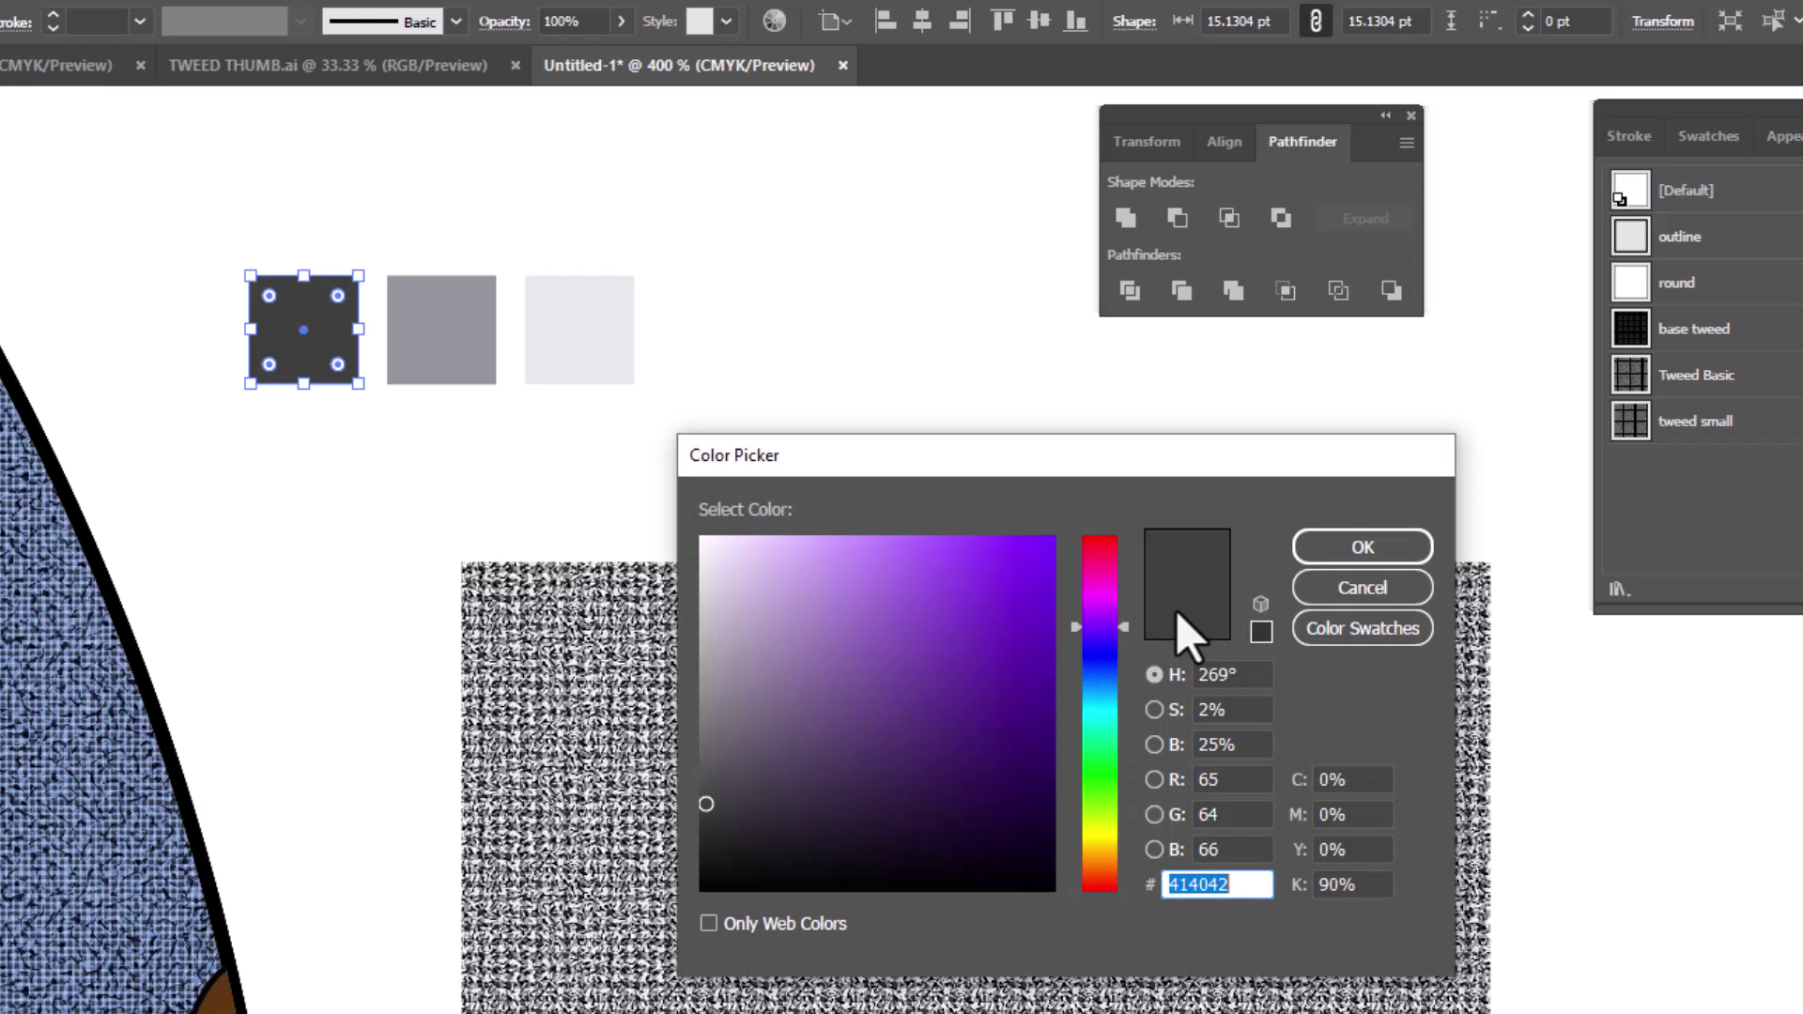
{"action": "left_click", "coordinate": [1095, 549]}
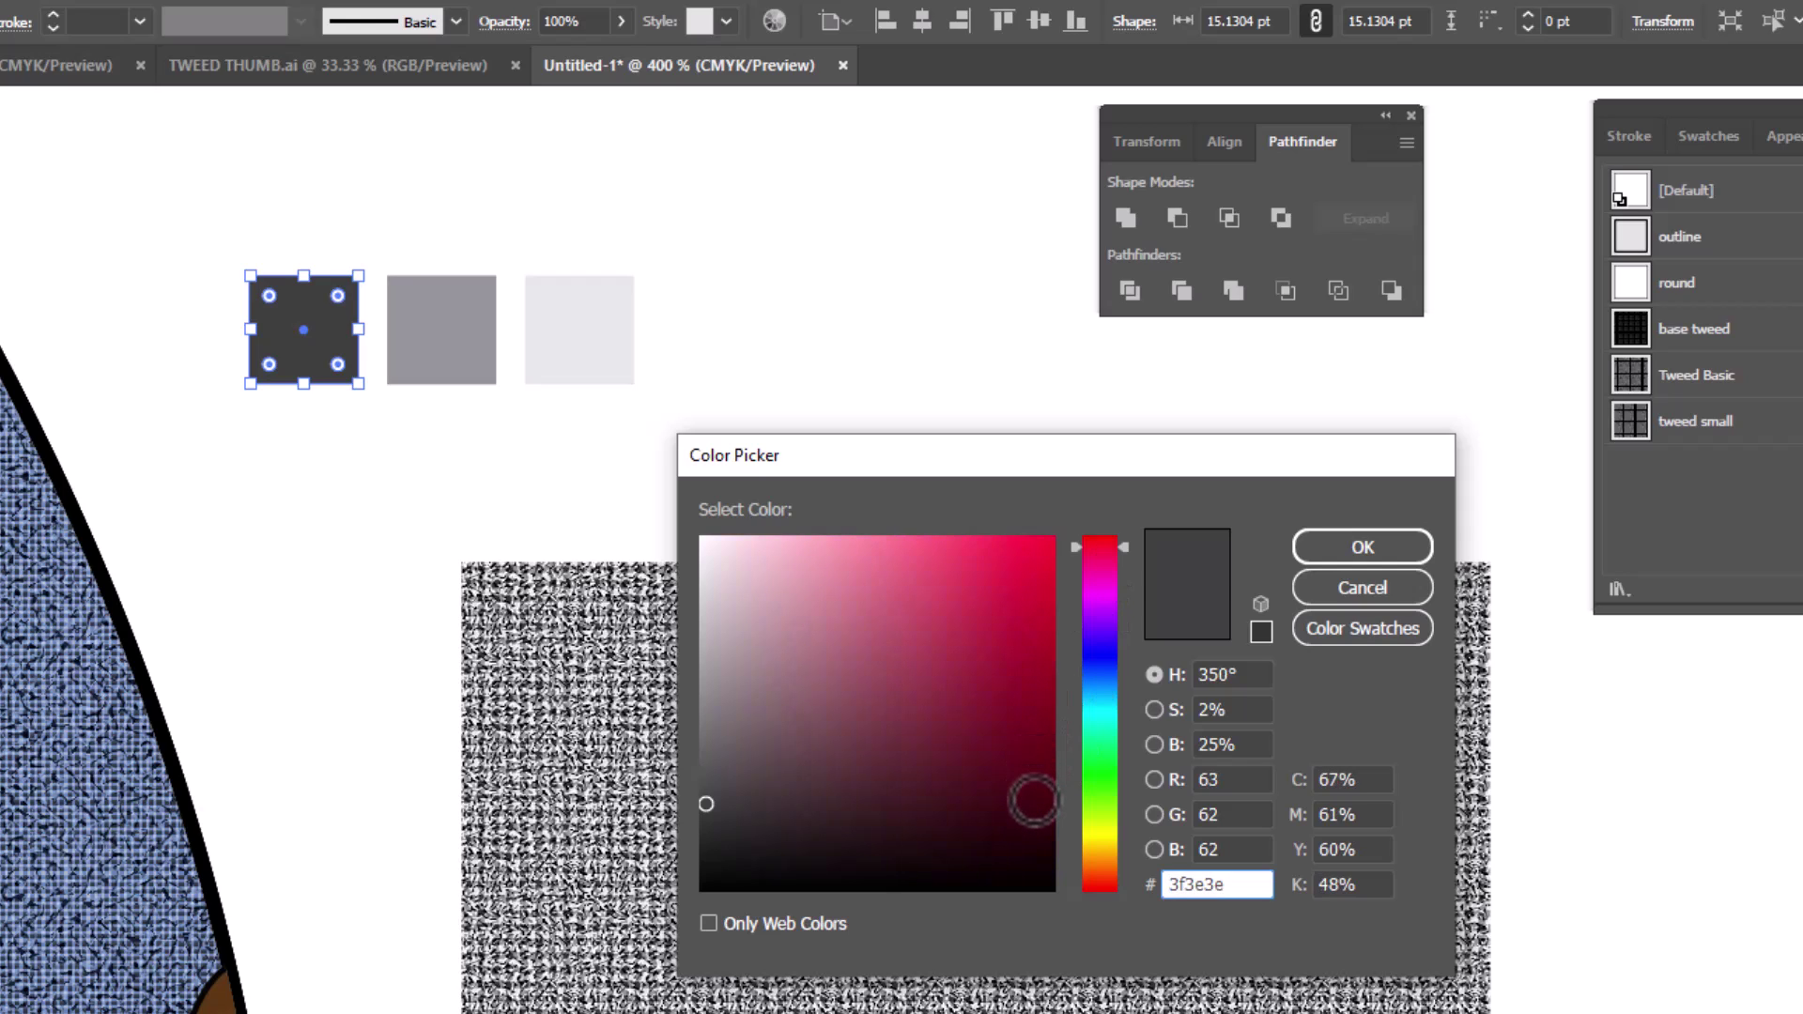
{"action": "left_click", "coordinate": [1033, 803]}
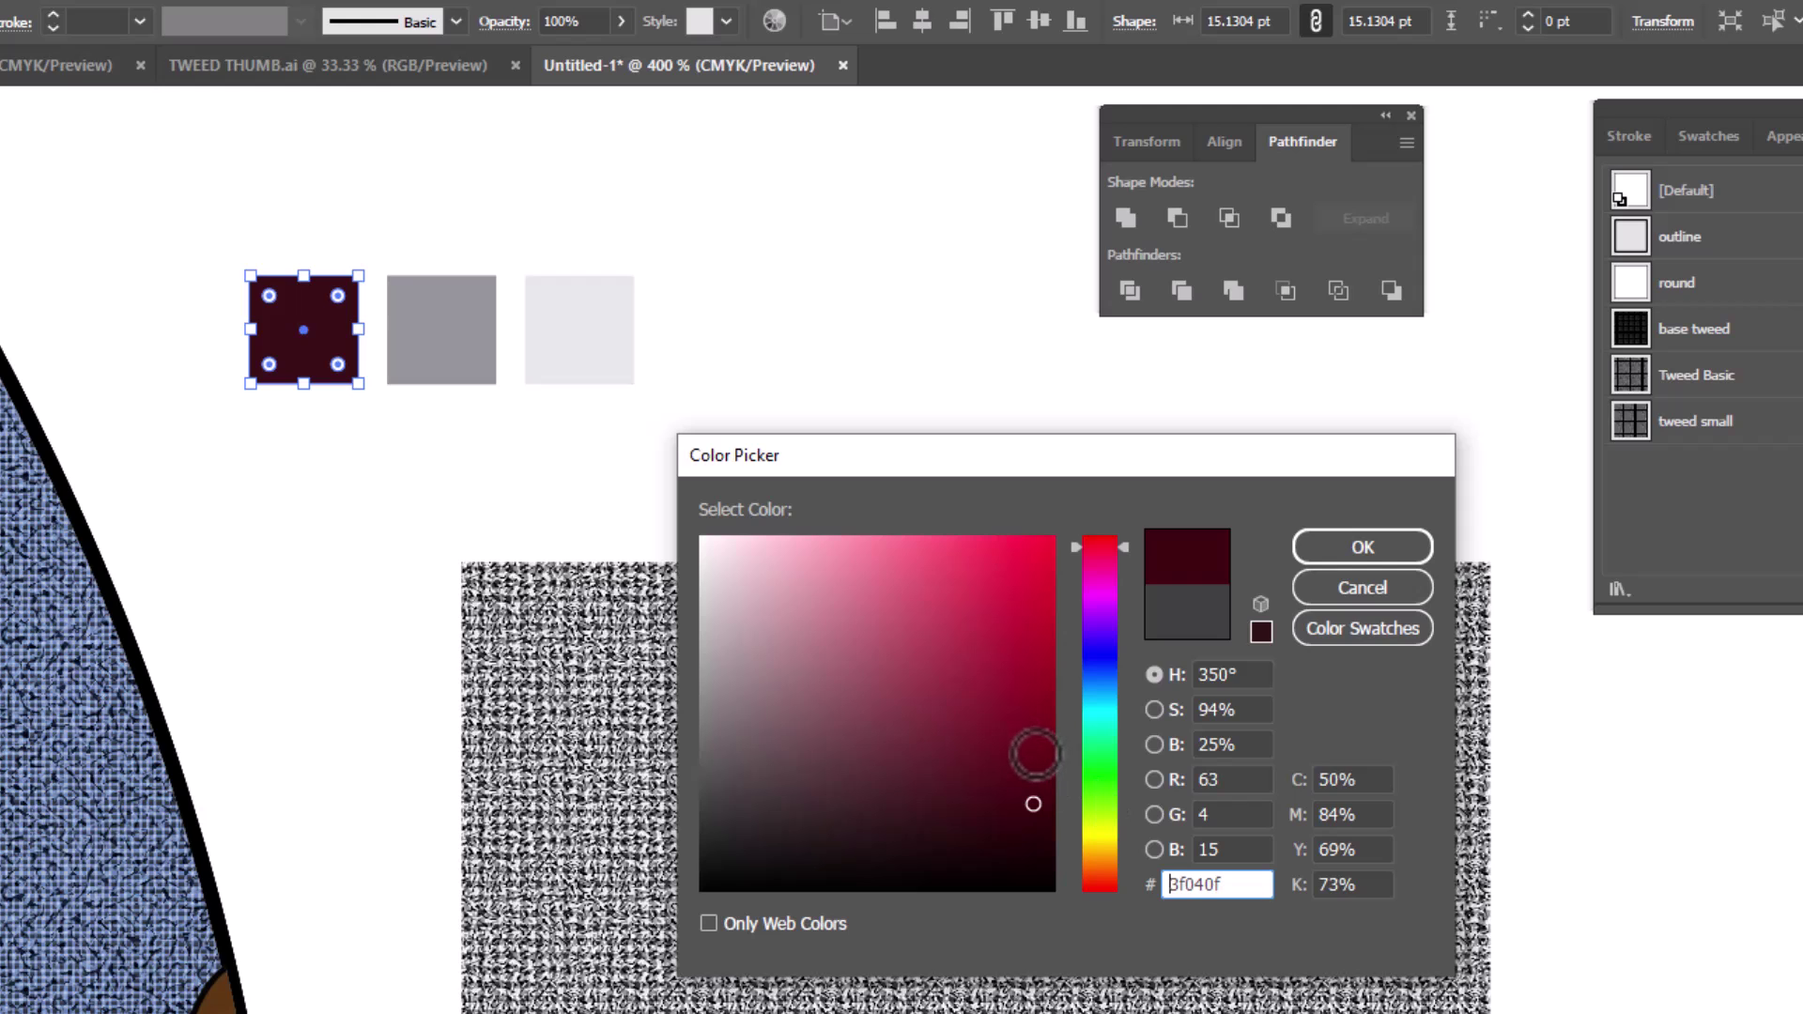
{"action": "left_click", "coordinate": [1037, 755]}
{"action": "left_click", "coordinate": [1372, 547]}
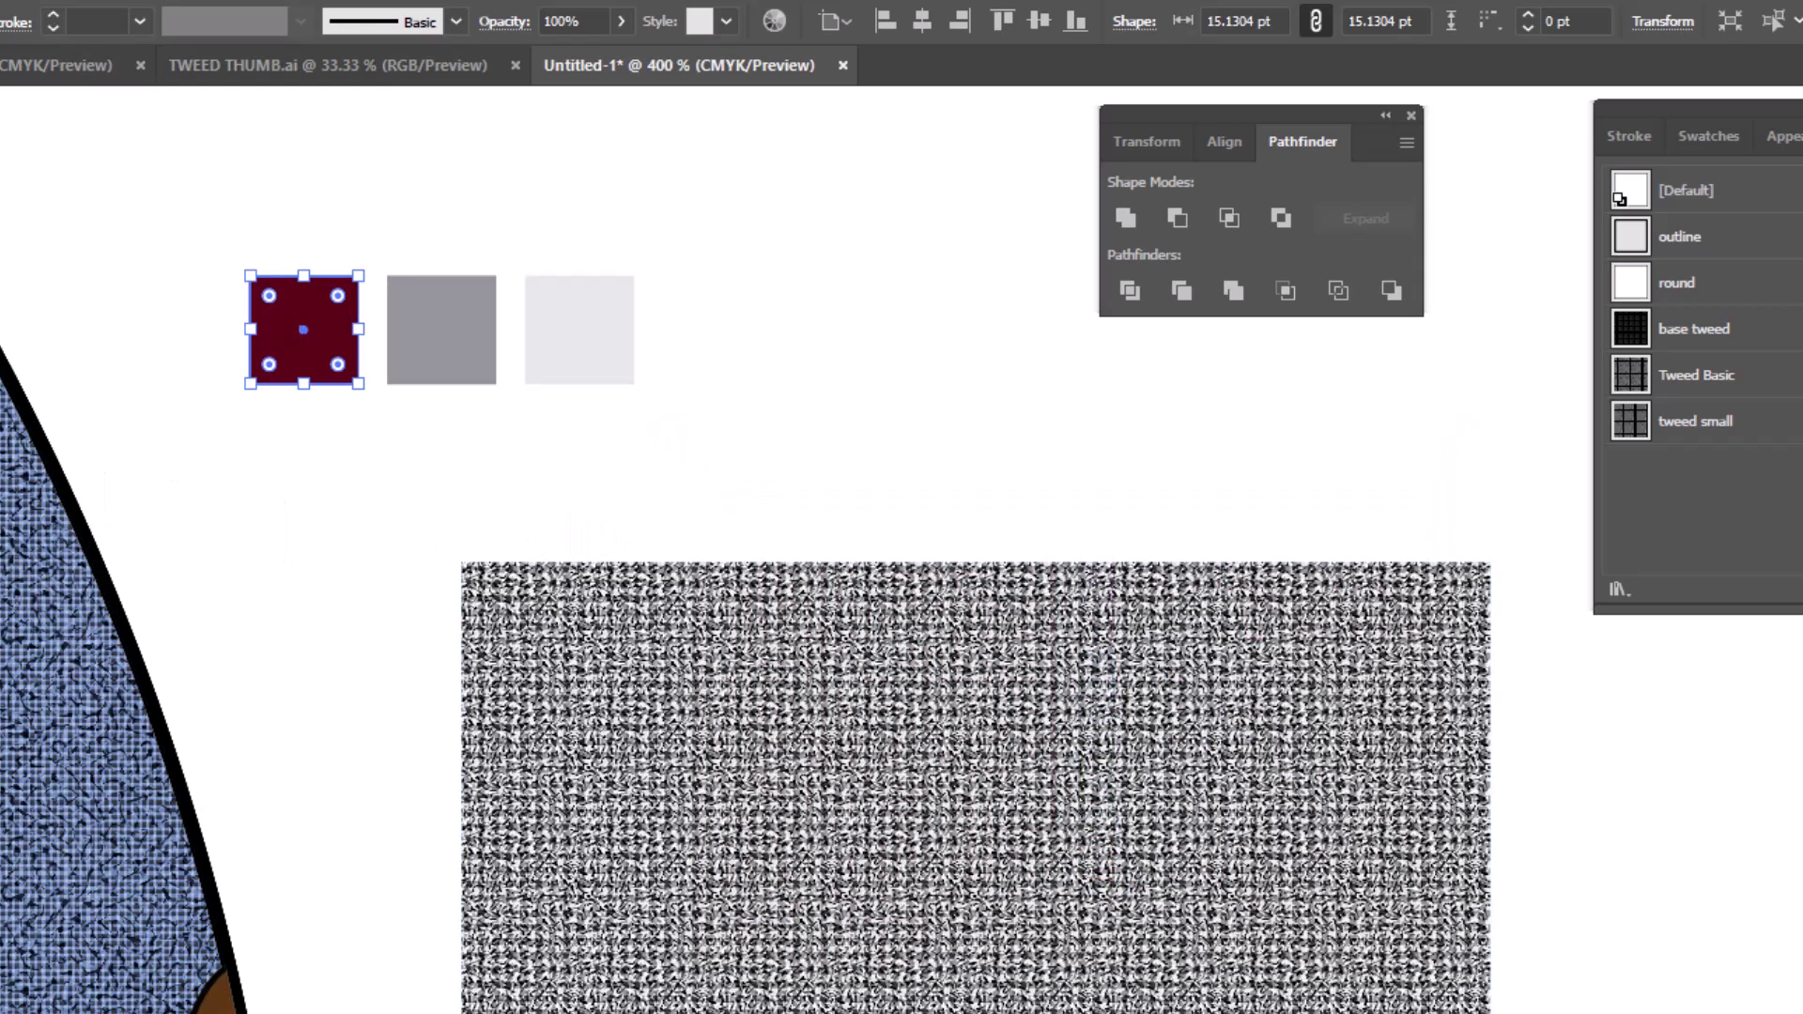
Copy the deep red square's hue of 347° to the middle gray square and fill it with the more vivid red 930628.
{"action": "double_click", "coordinate": [1798, 798]}
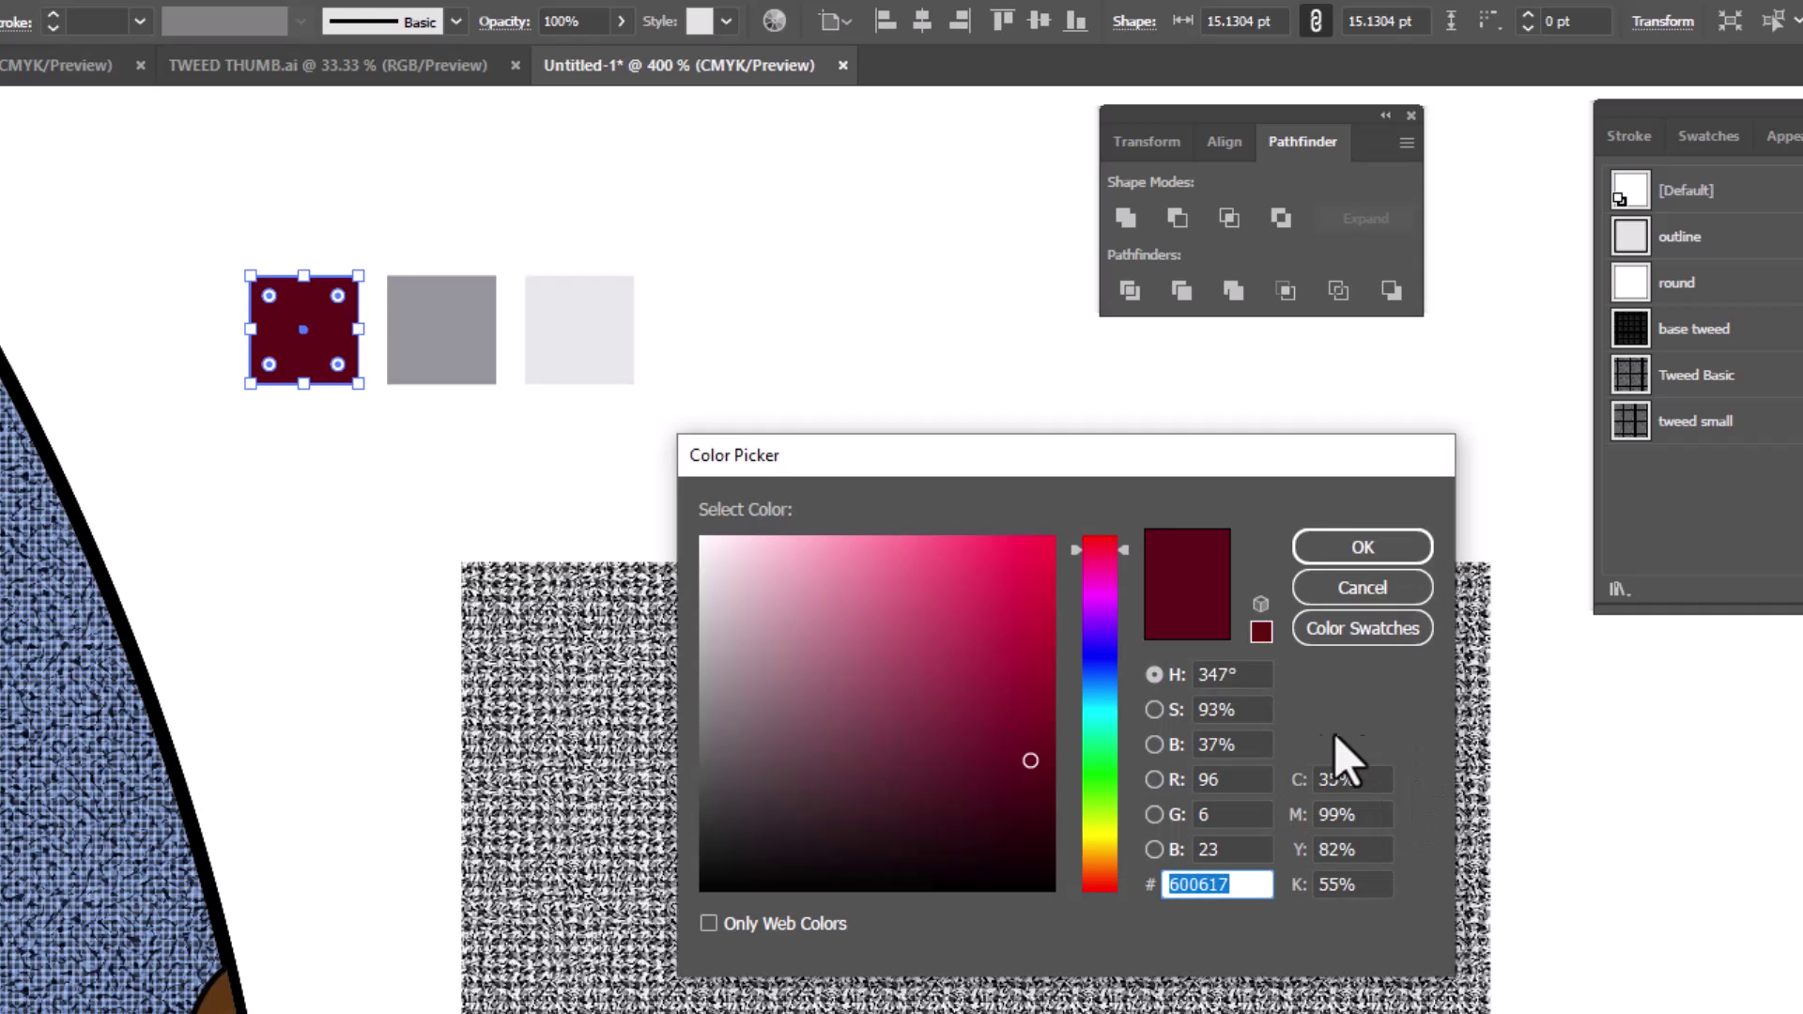
{"action": "left_click_drag", "start_coordinate": [1249, 674], "coordinate": [1194, 673]}
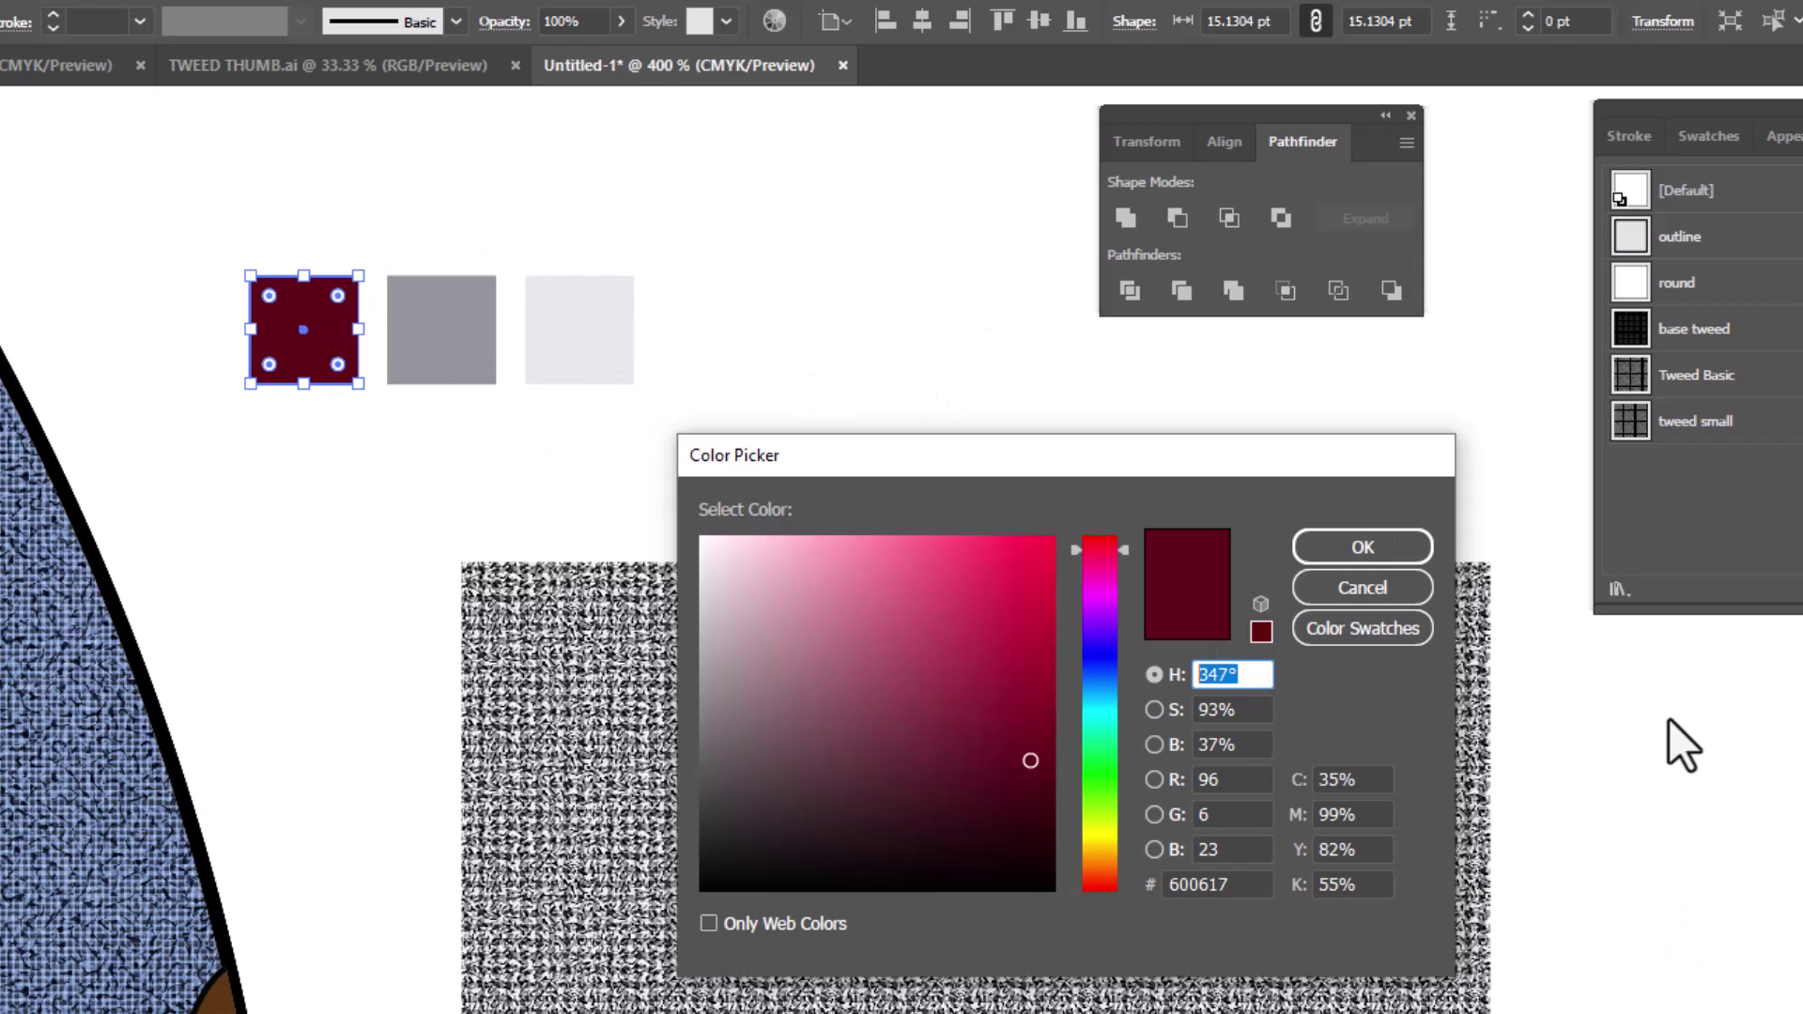
{"action": "left_click", "coordinate": [1390, 554]}
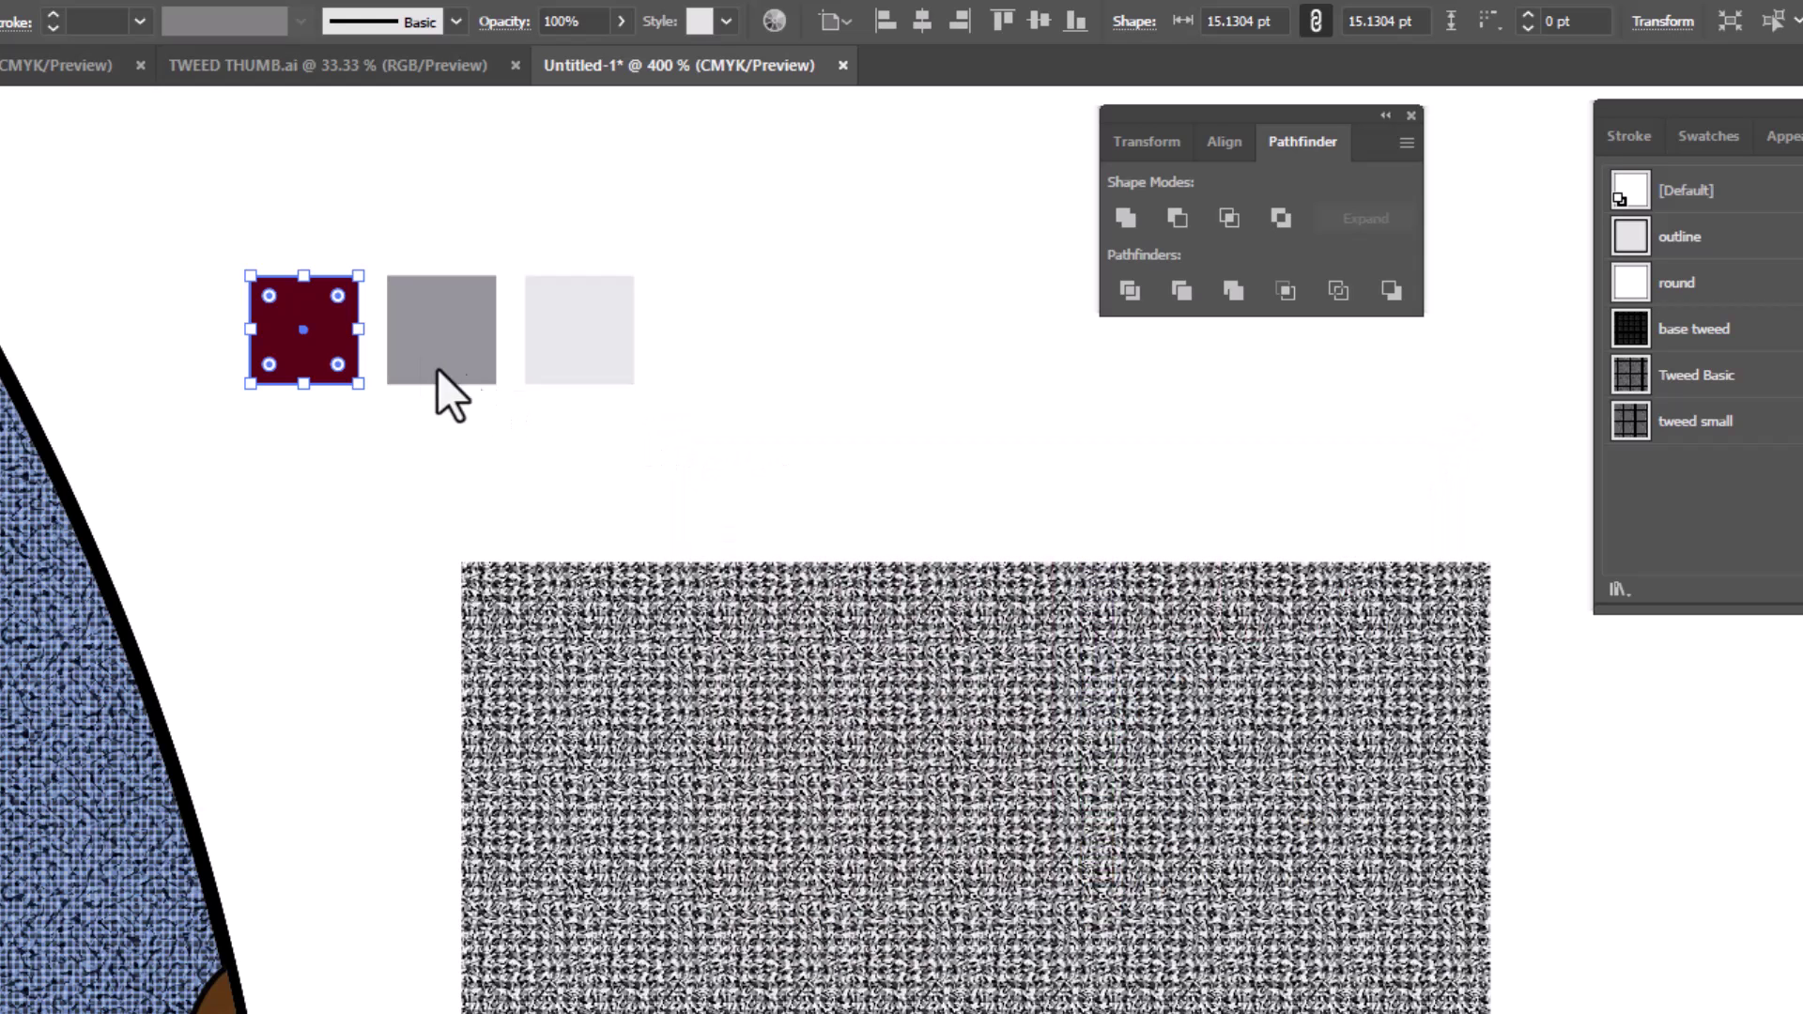
{"action": "left_click", "coordinate": [424, 352]}
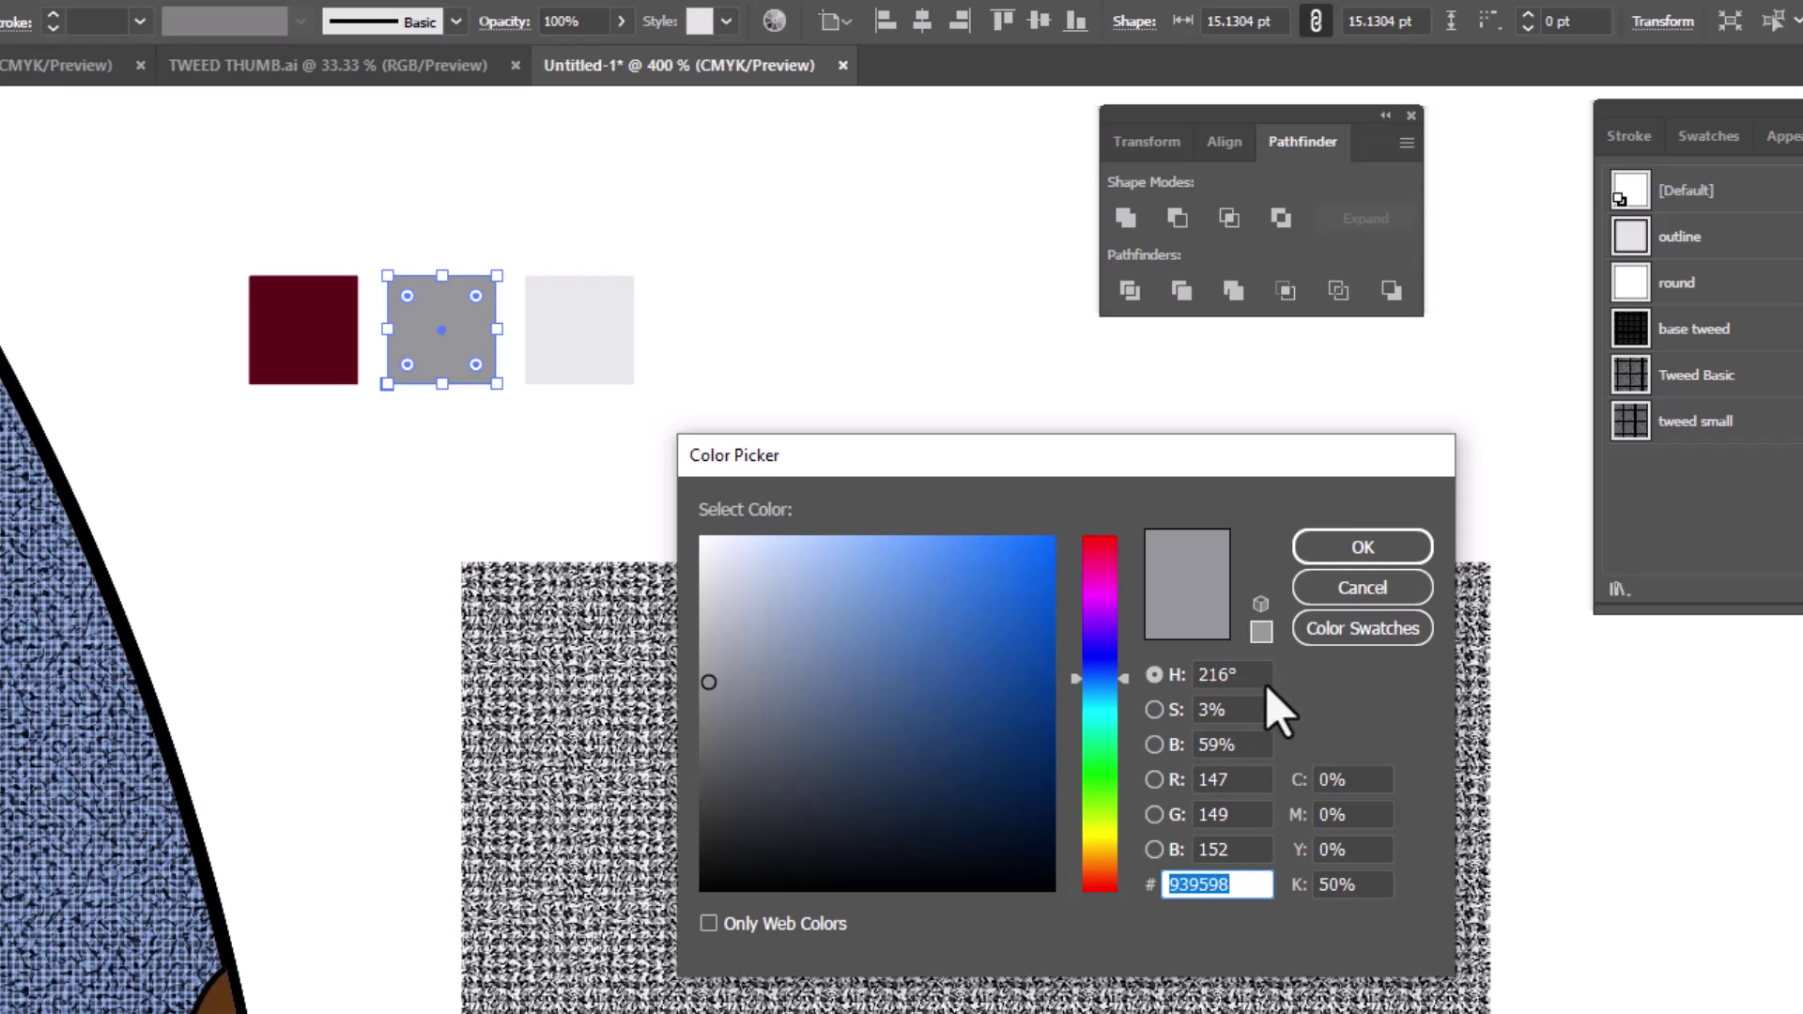
{"action": "left_click", "coordinate": [1212, 674]}
{"action": "type", "text": "347"}
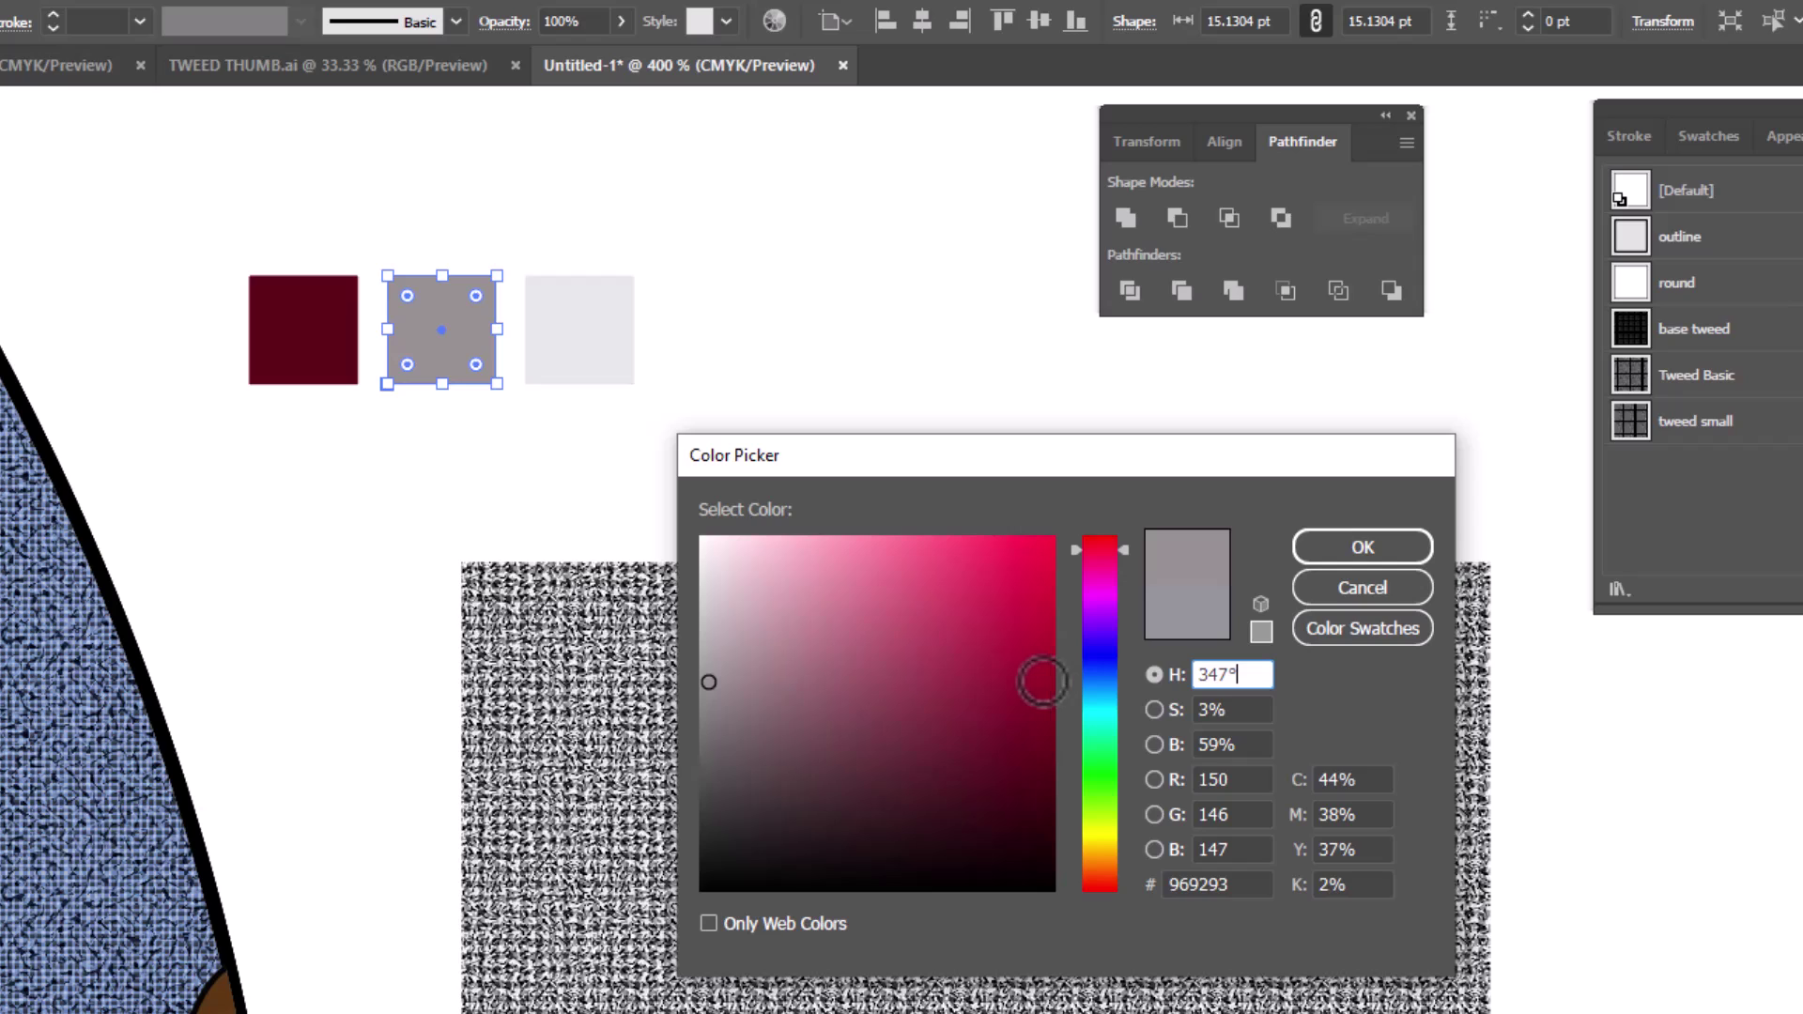
{"action": "left_click", "coordinate": [1040, 685]}
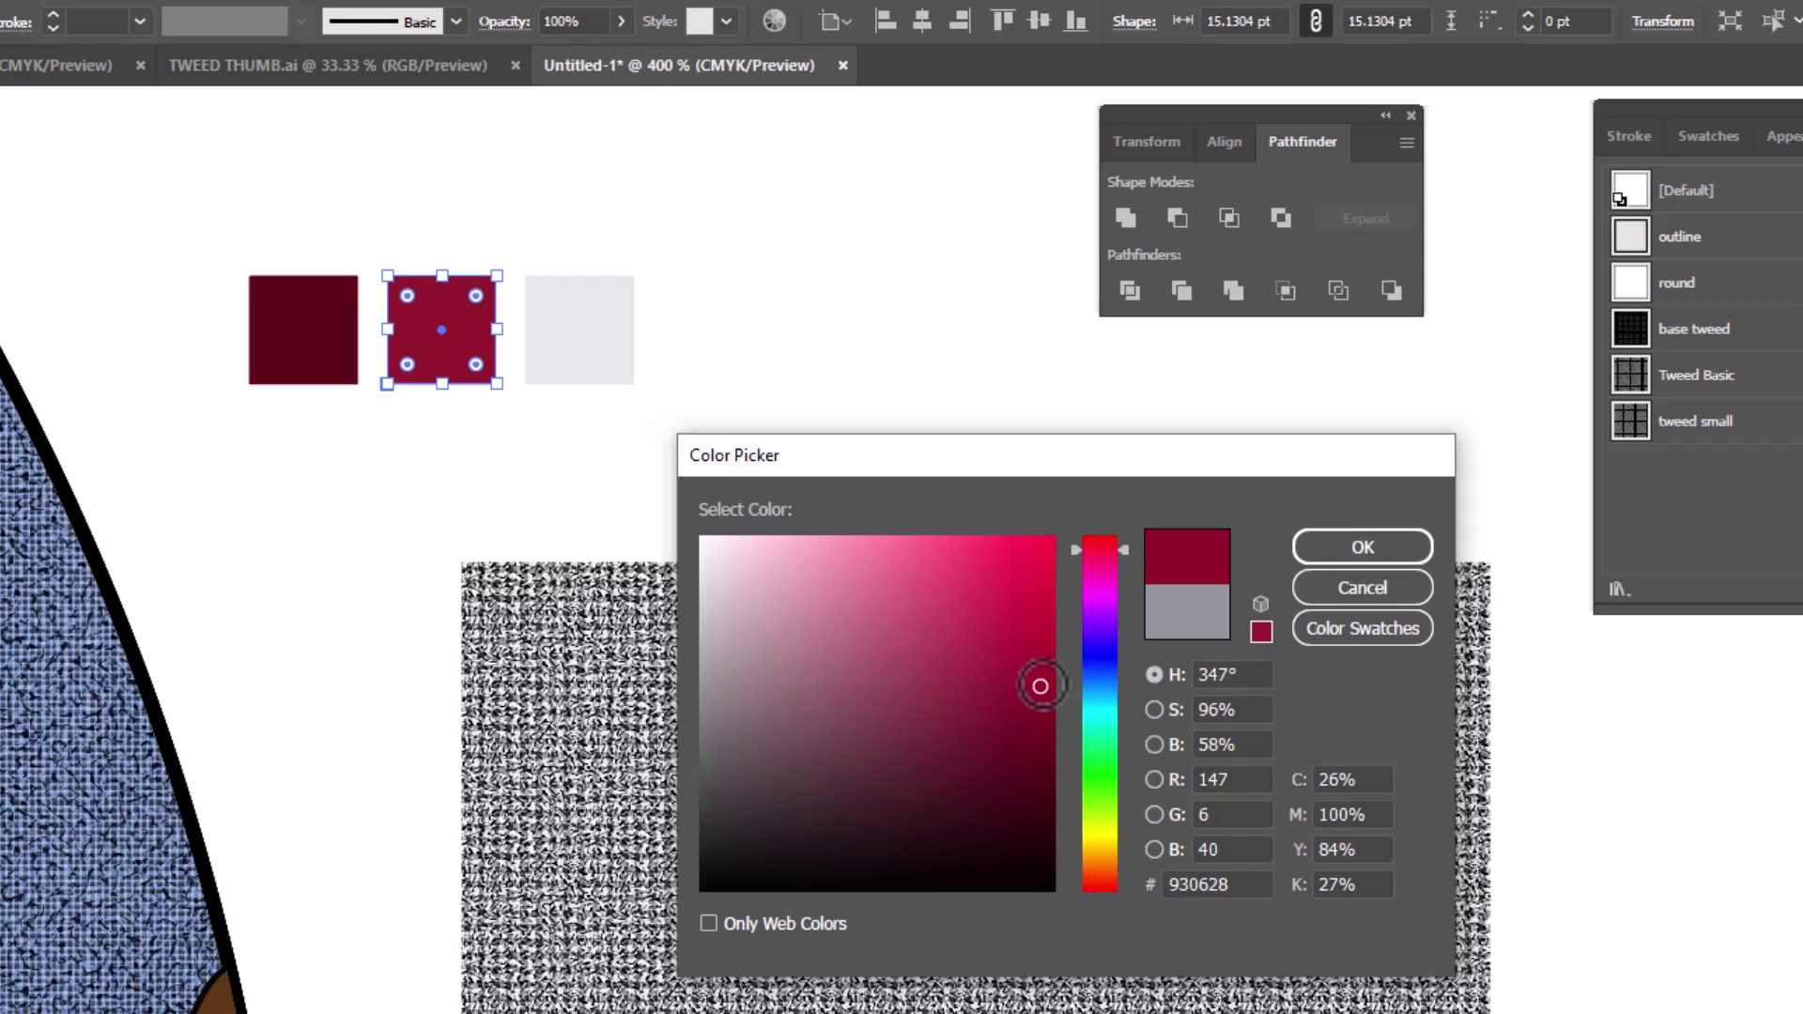
{"action": "left_click", "coordinate": [1379, 554]}
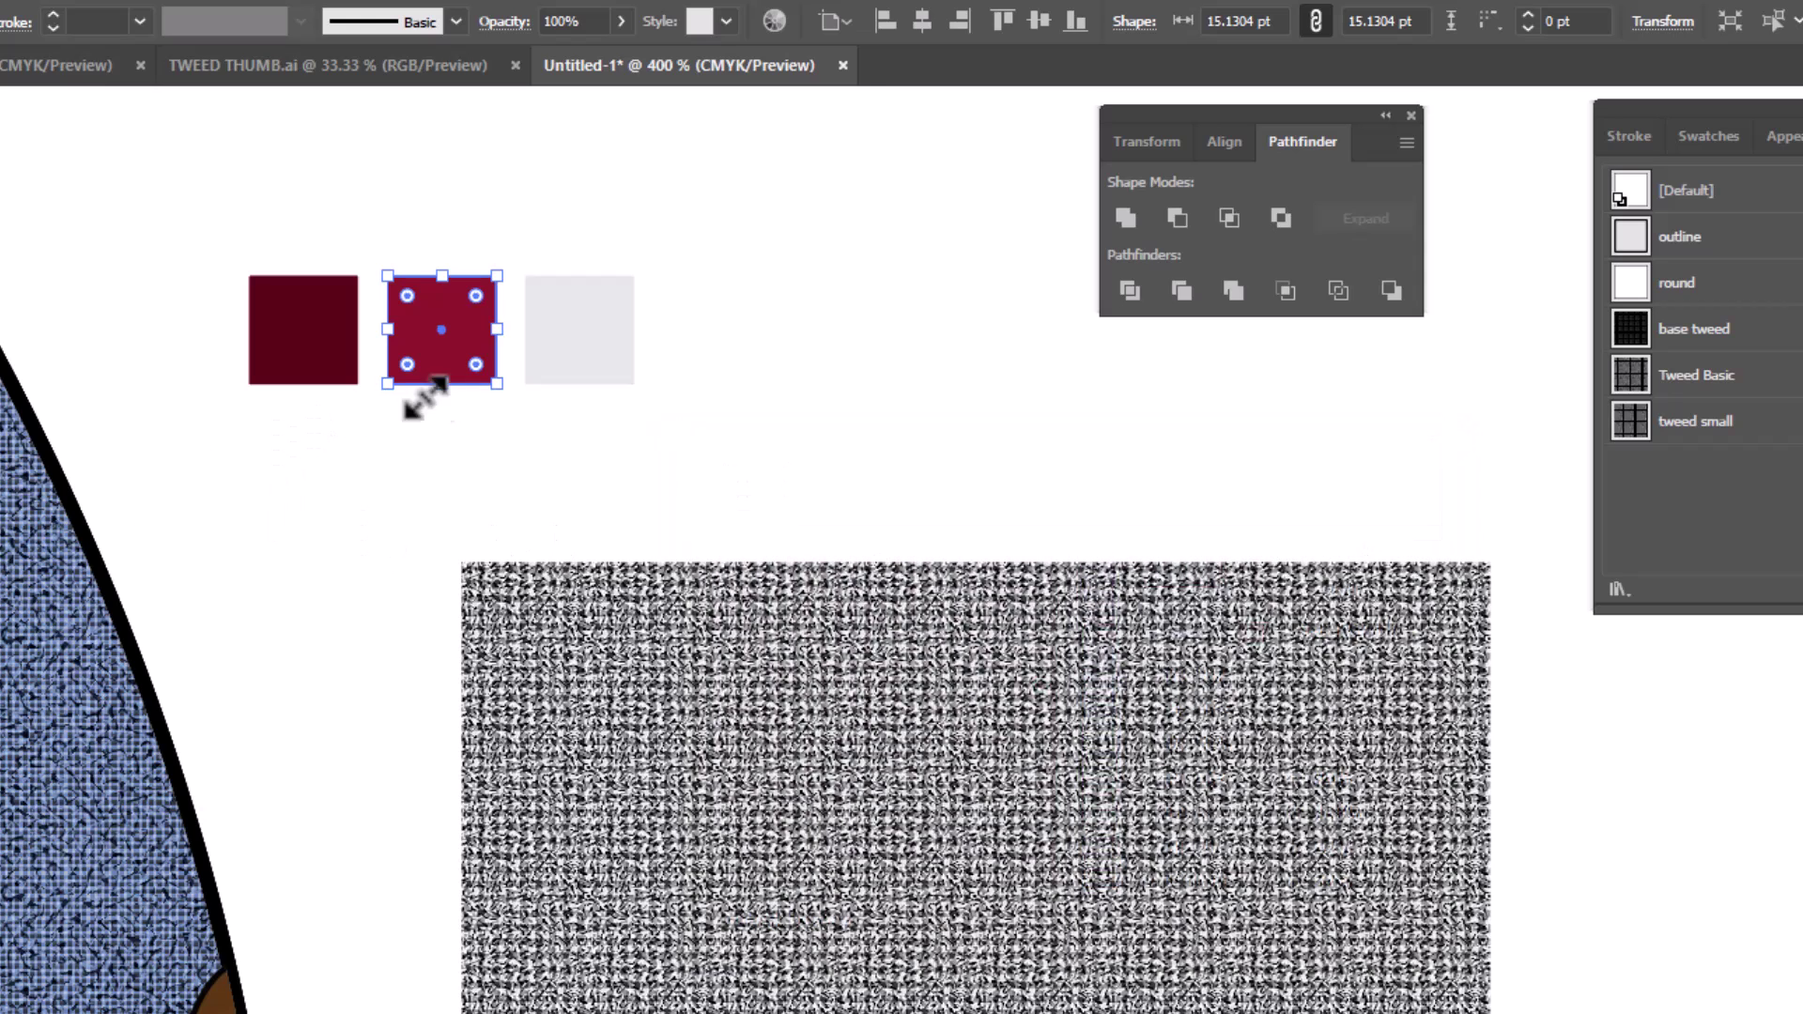
Fill the light gray sample square with bright red e00a3d, using the same 347° hue.
{"action": "left_click", "coordinate": [552, 357]}
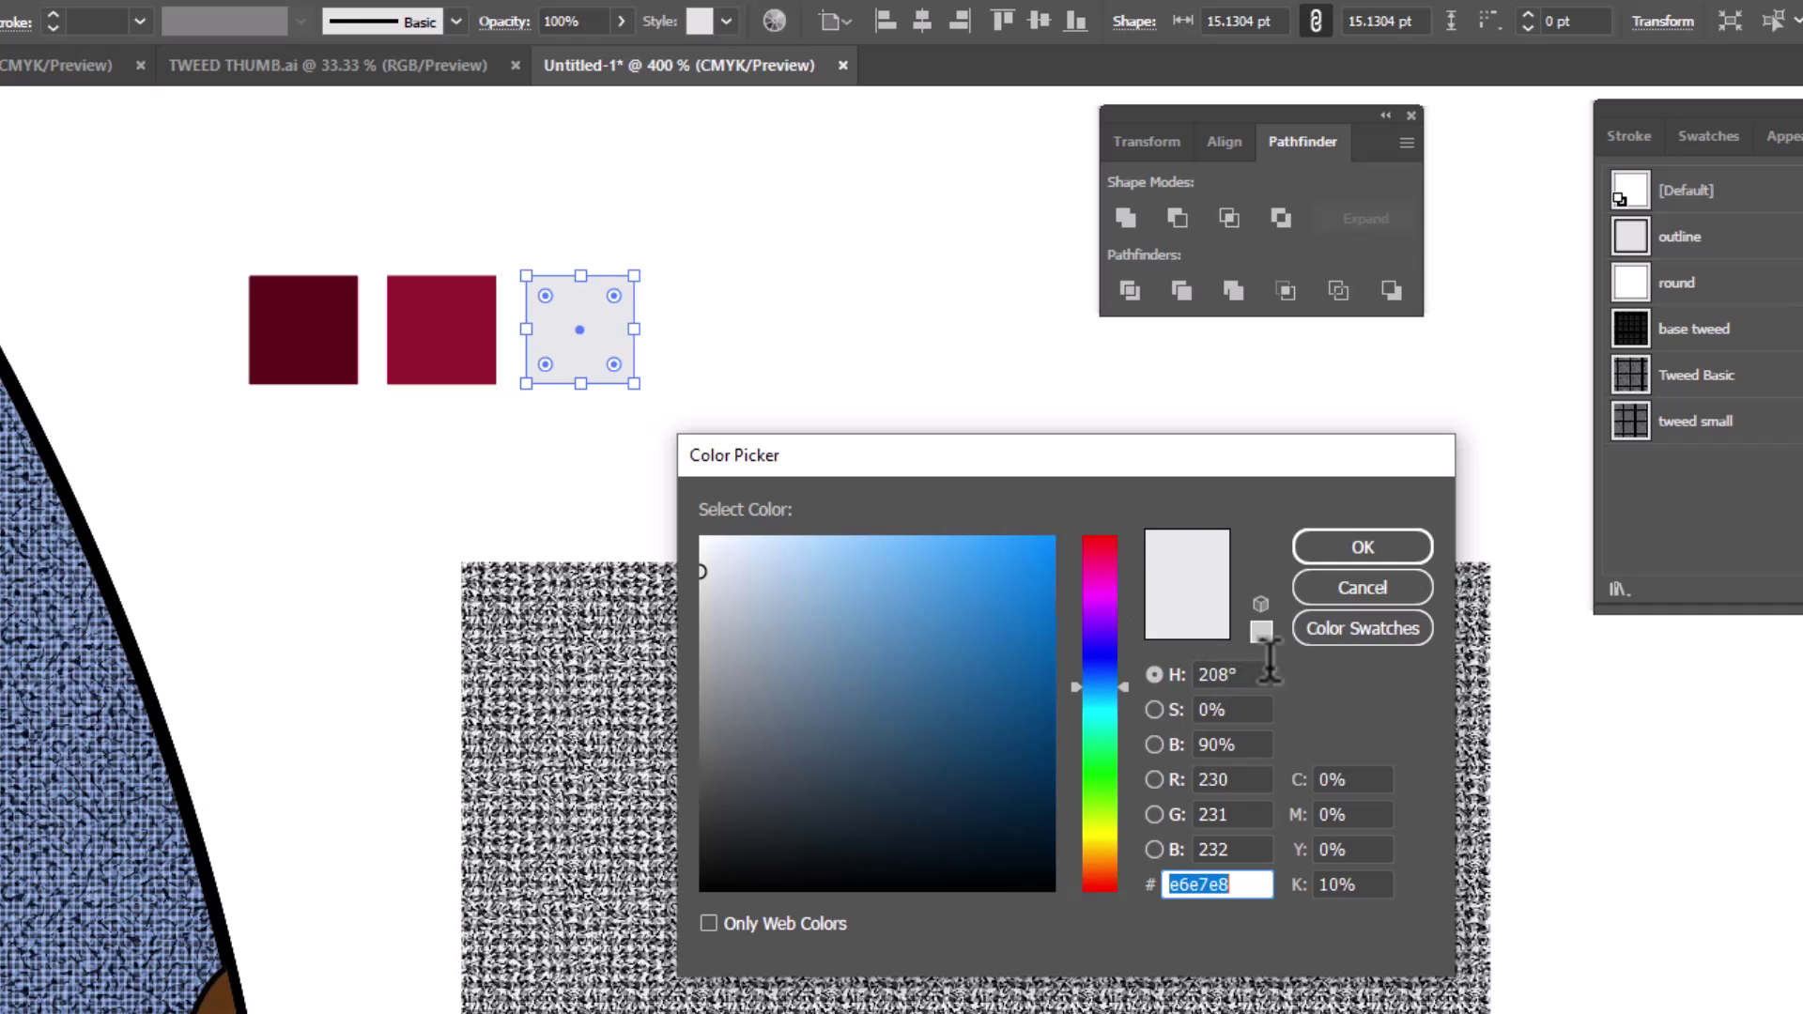
{"action": "left_click", "coordinate": [1202, 672]}
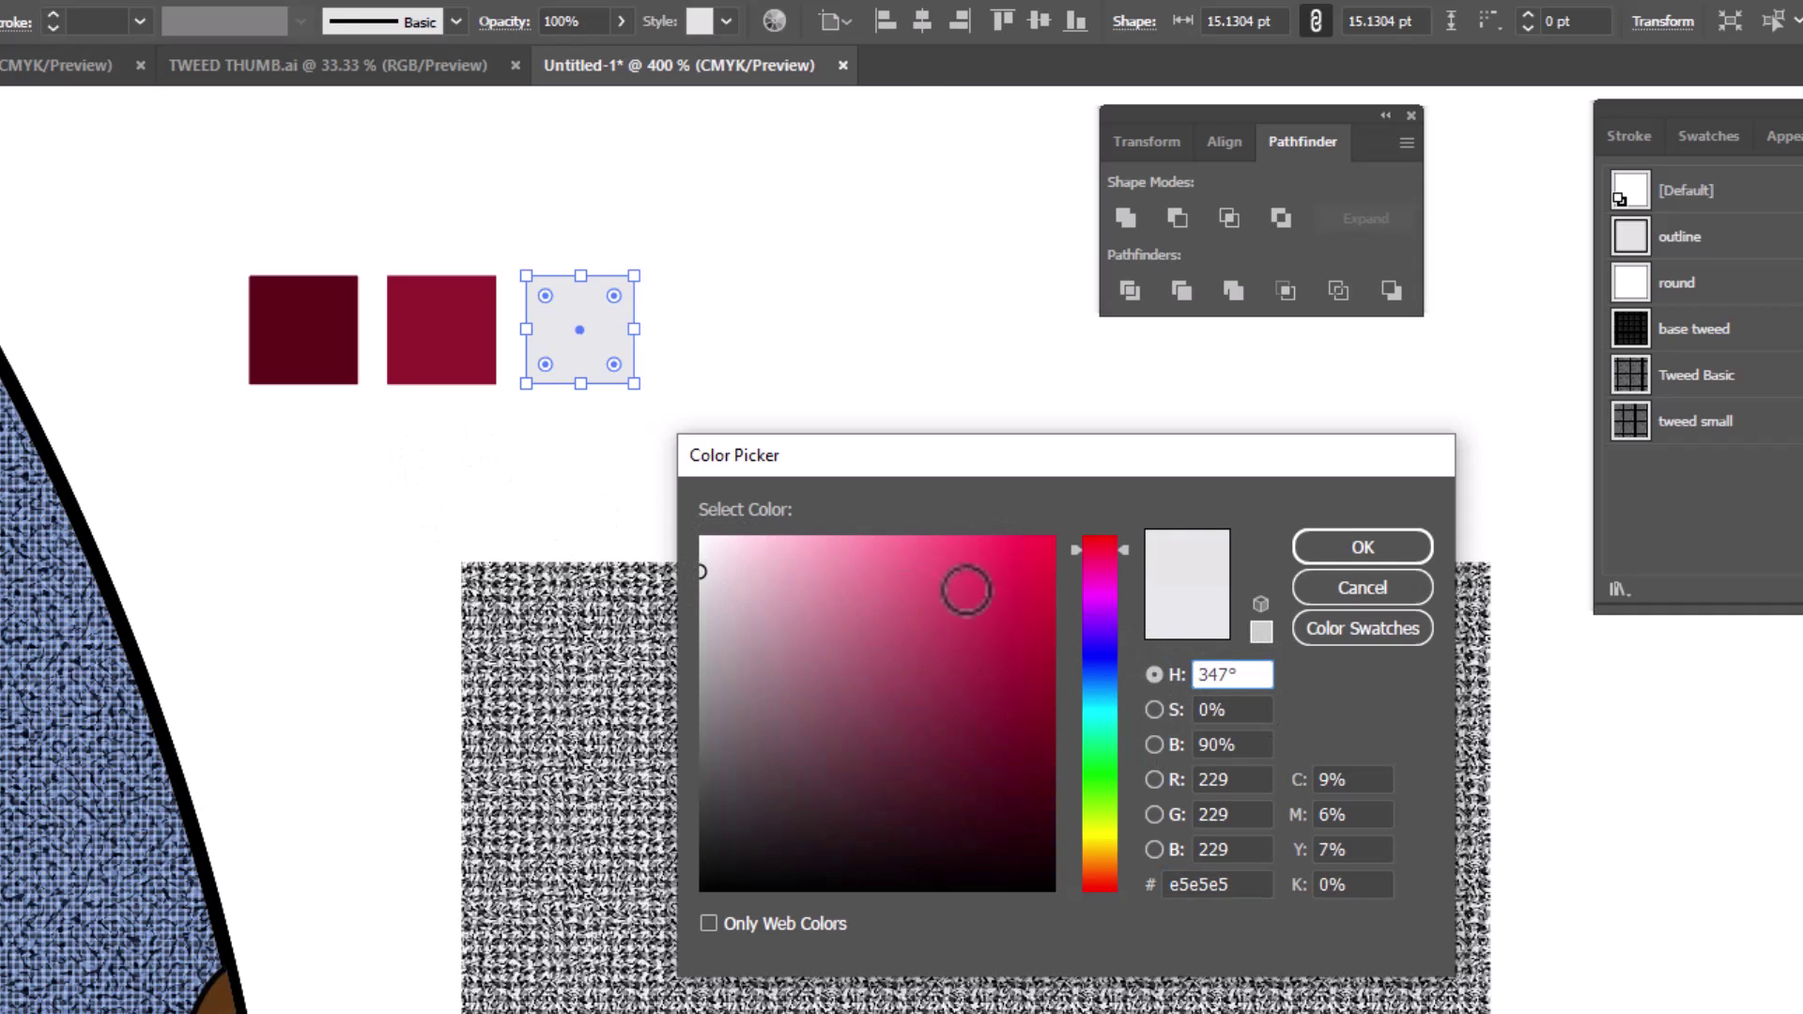
{"action": "left_click", "coordinate": [1041, 577]}
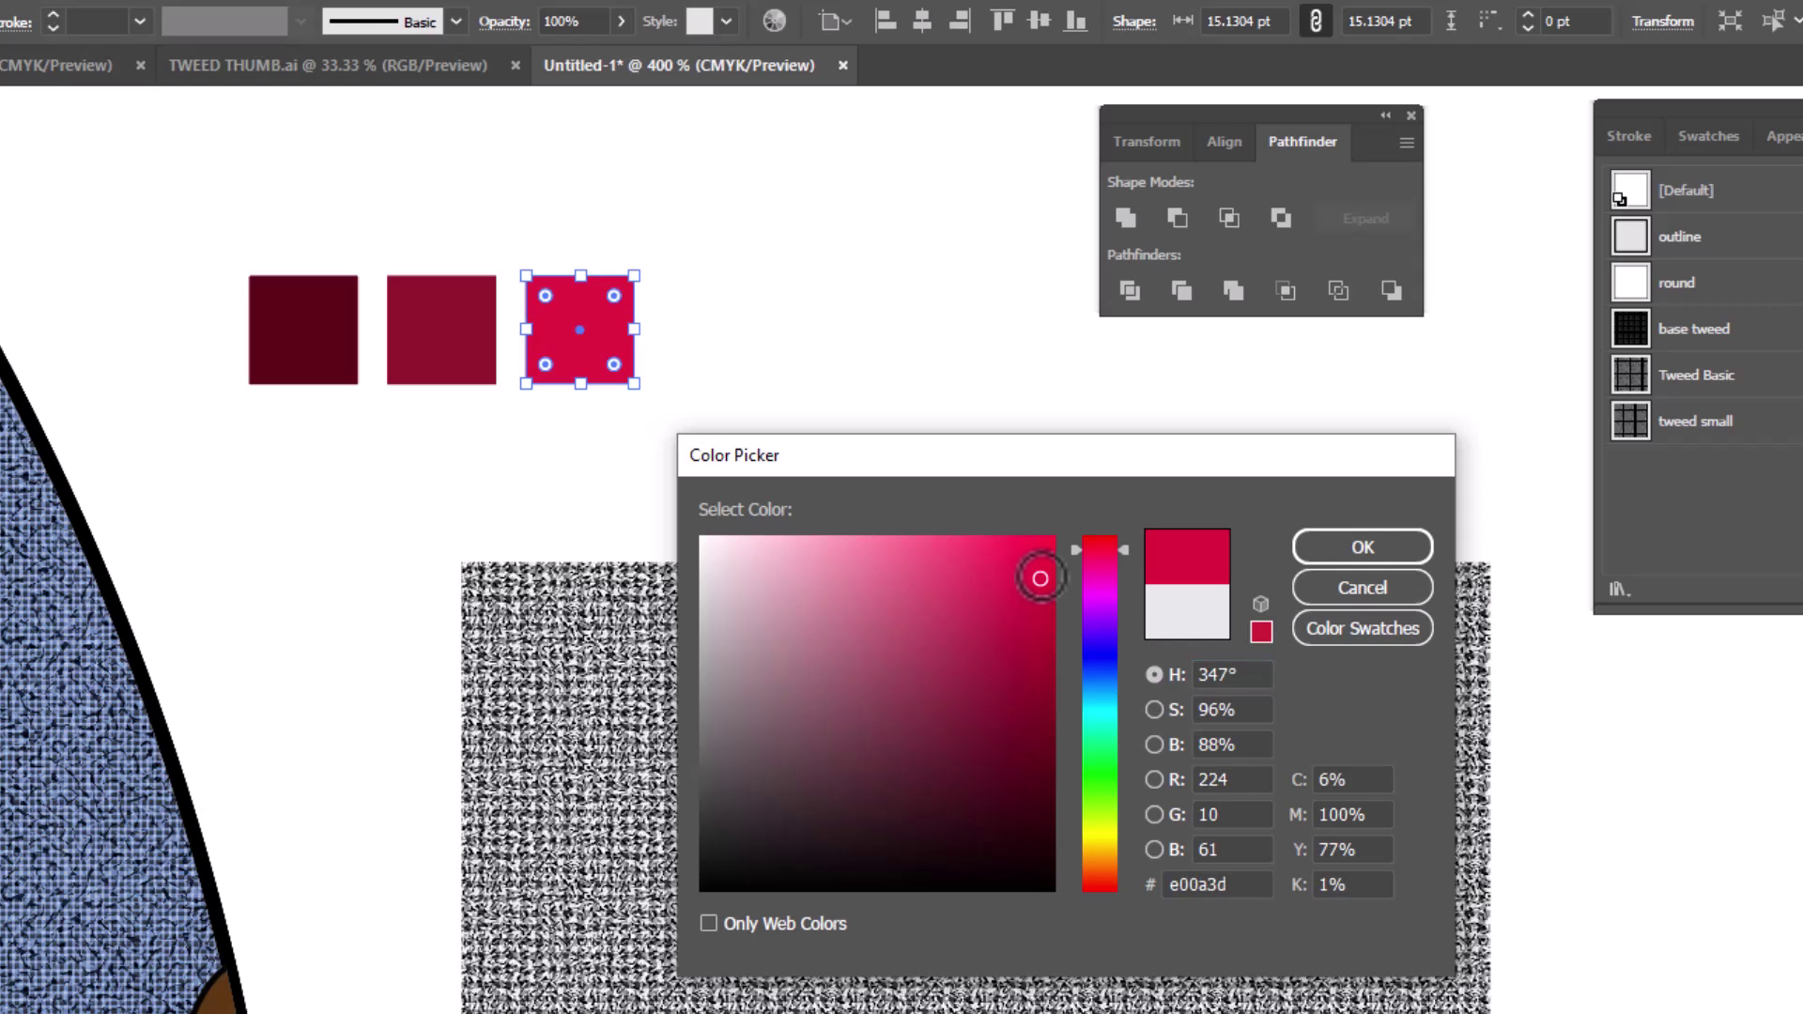
{"action": "left_click", "coordinate": [1400, 552]}
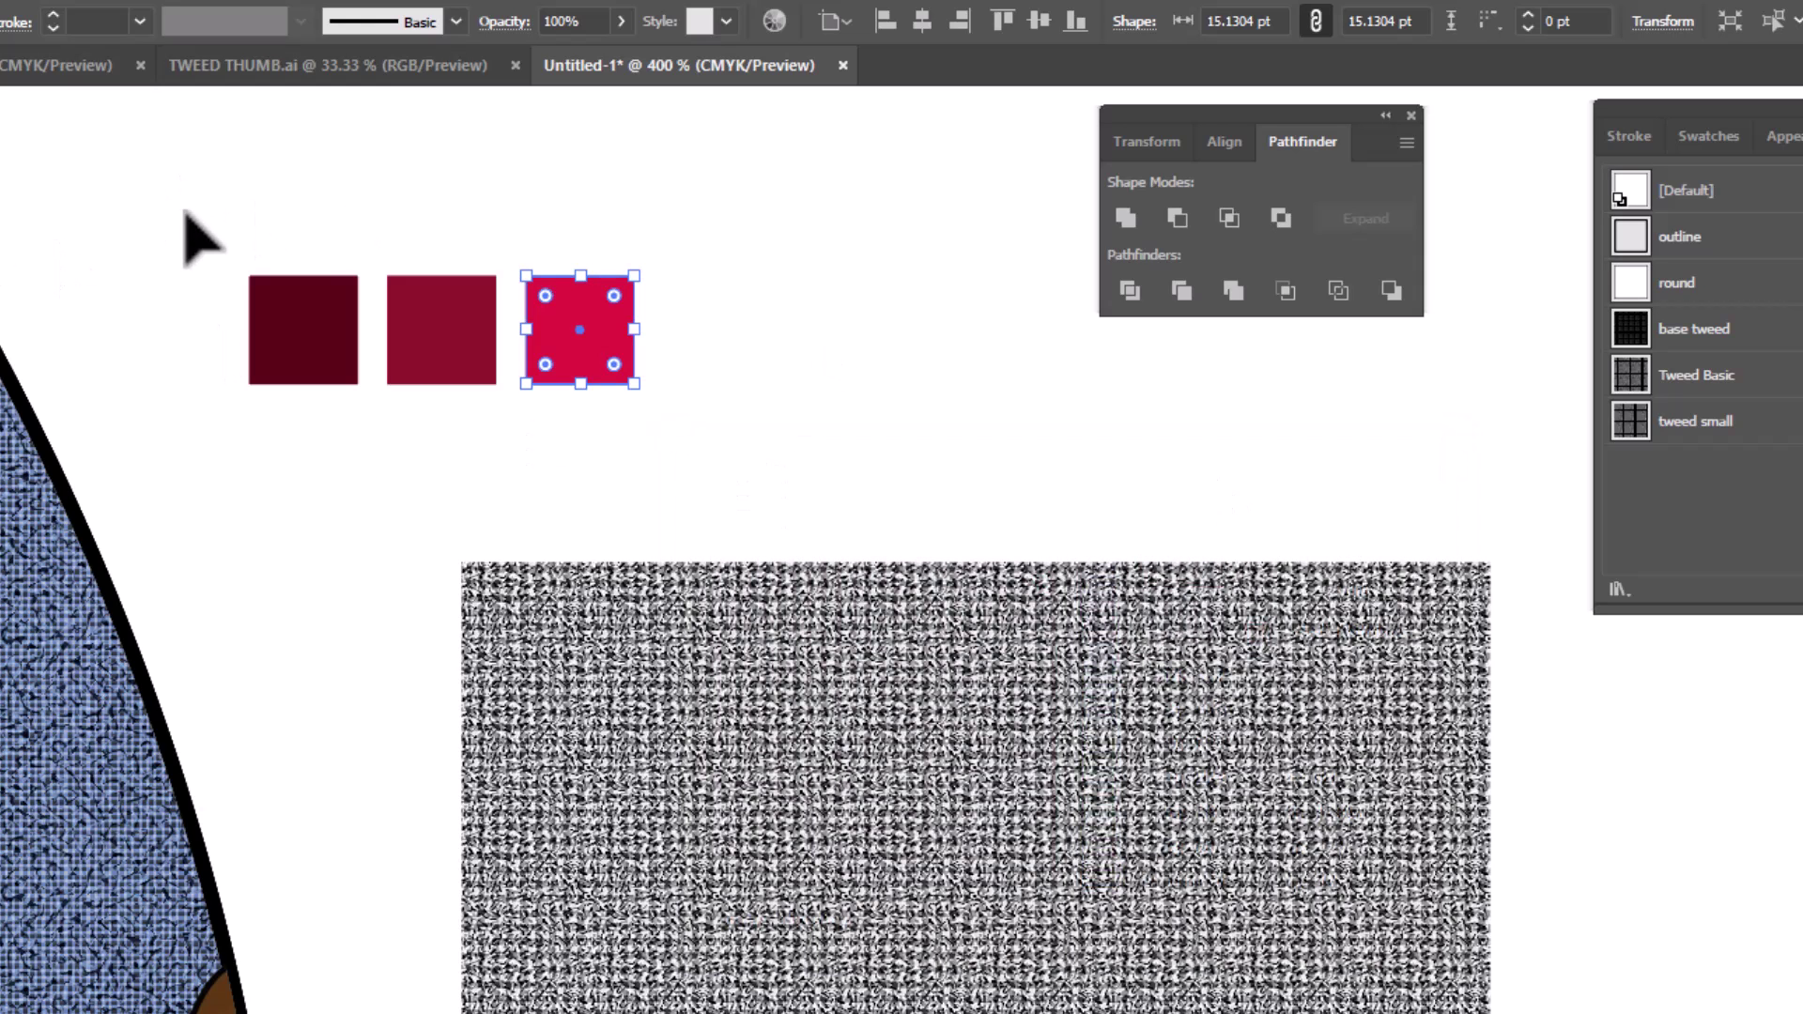
Select all three red sample squares and save their colors as a new color group in the swatches.
{"action": "left_click_drag", "start_coordinate": [197, 242], "coordinate": [564, 441]}
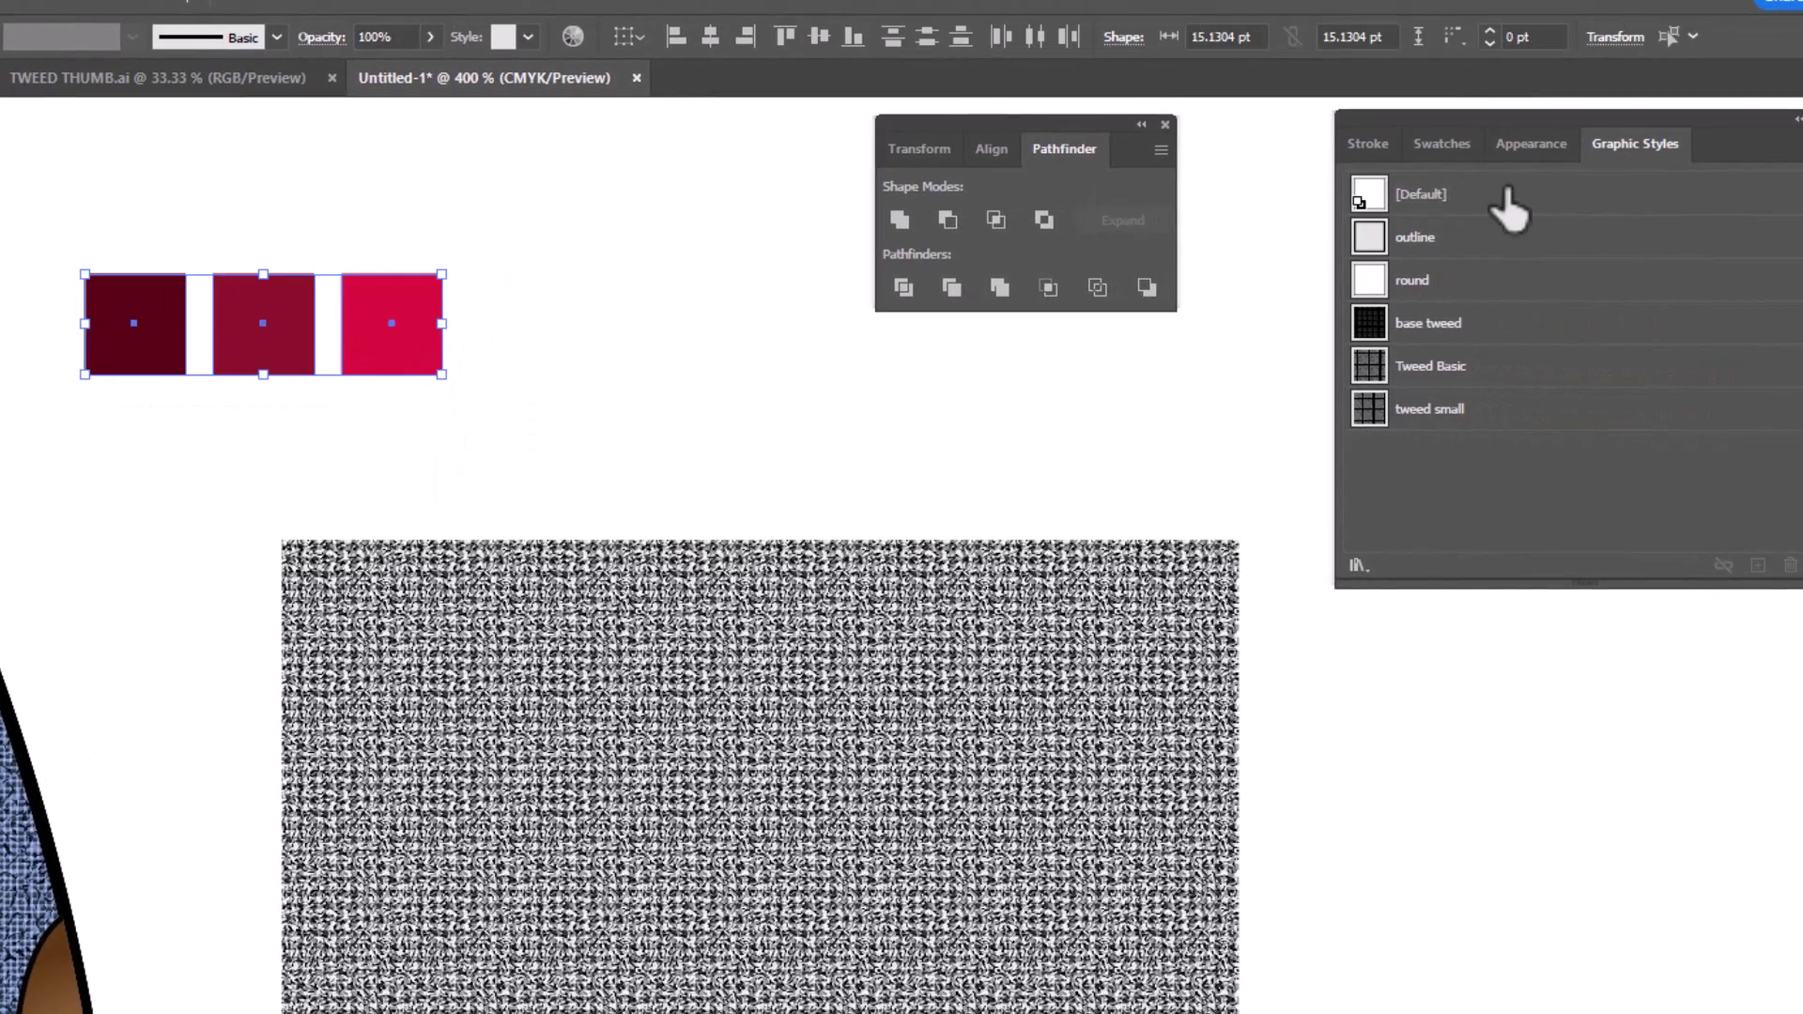
{"action": "left_click", "coordinate": [1578, 141]}
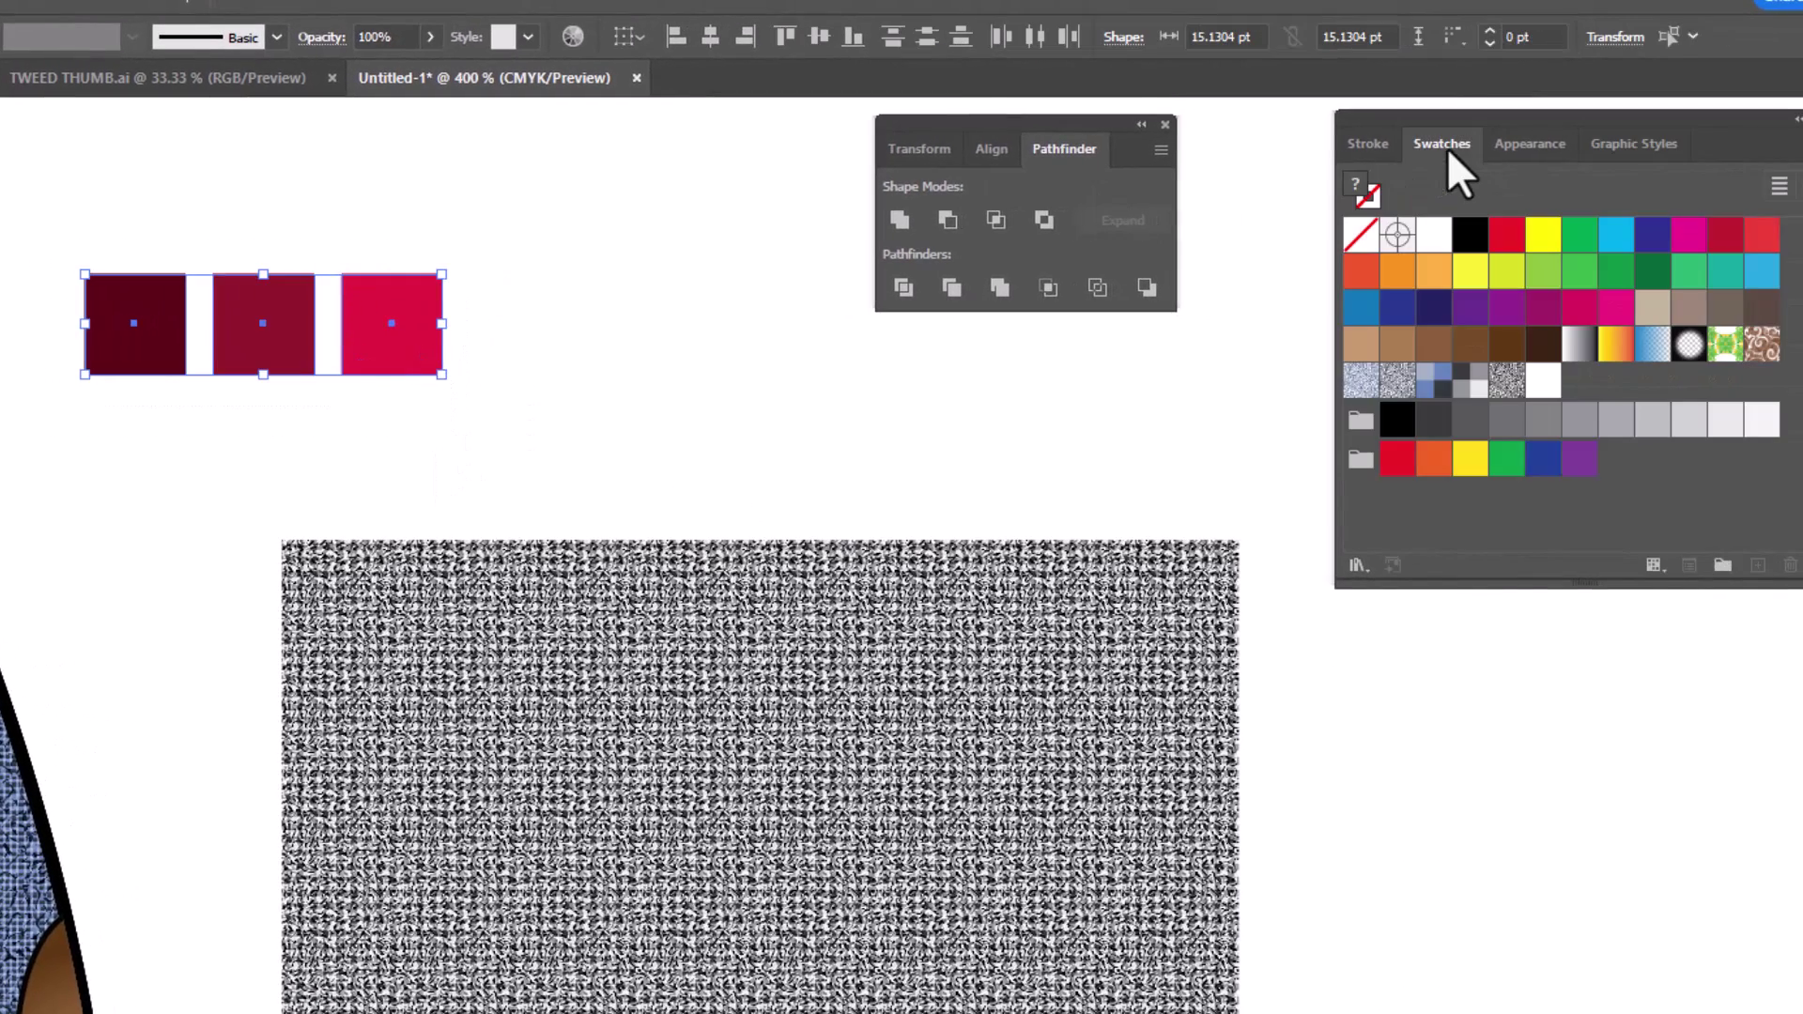
{"action": "left_click", "coordinate": [1721, 567]}
{"action": "left_click", "coordinate": [849, 784]}
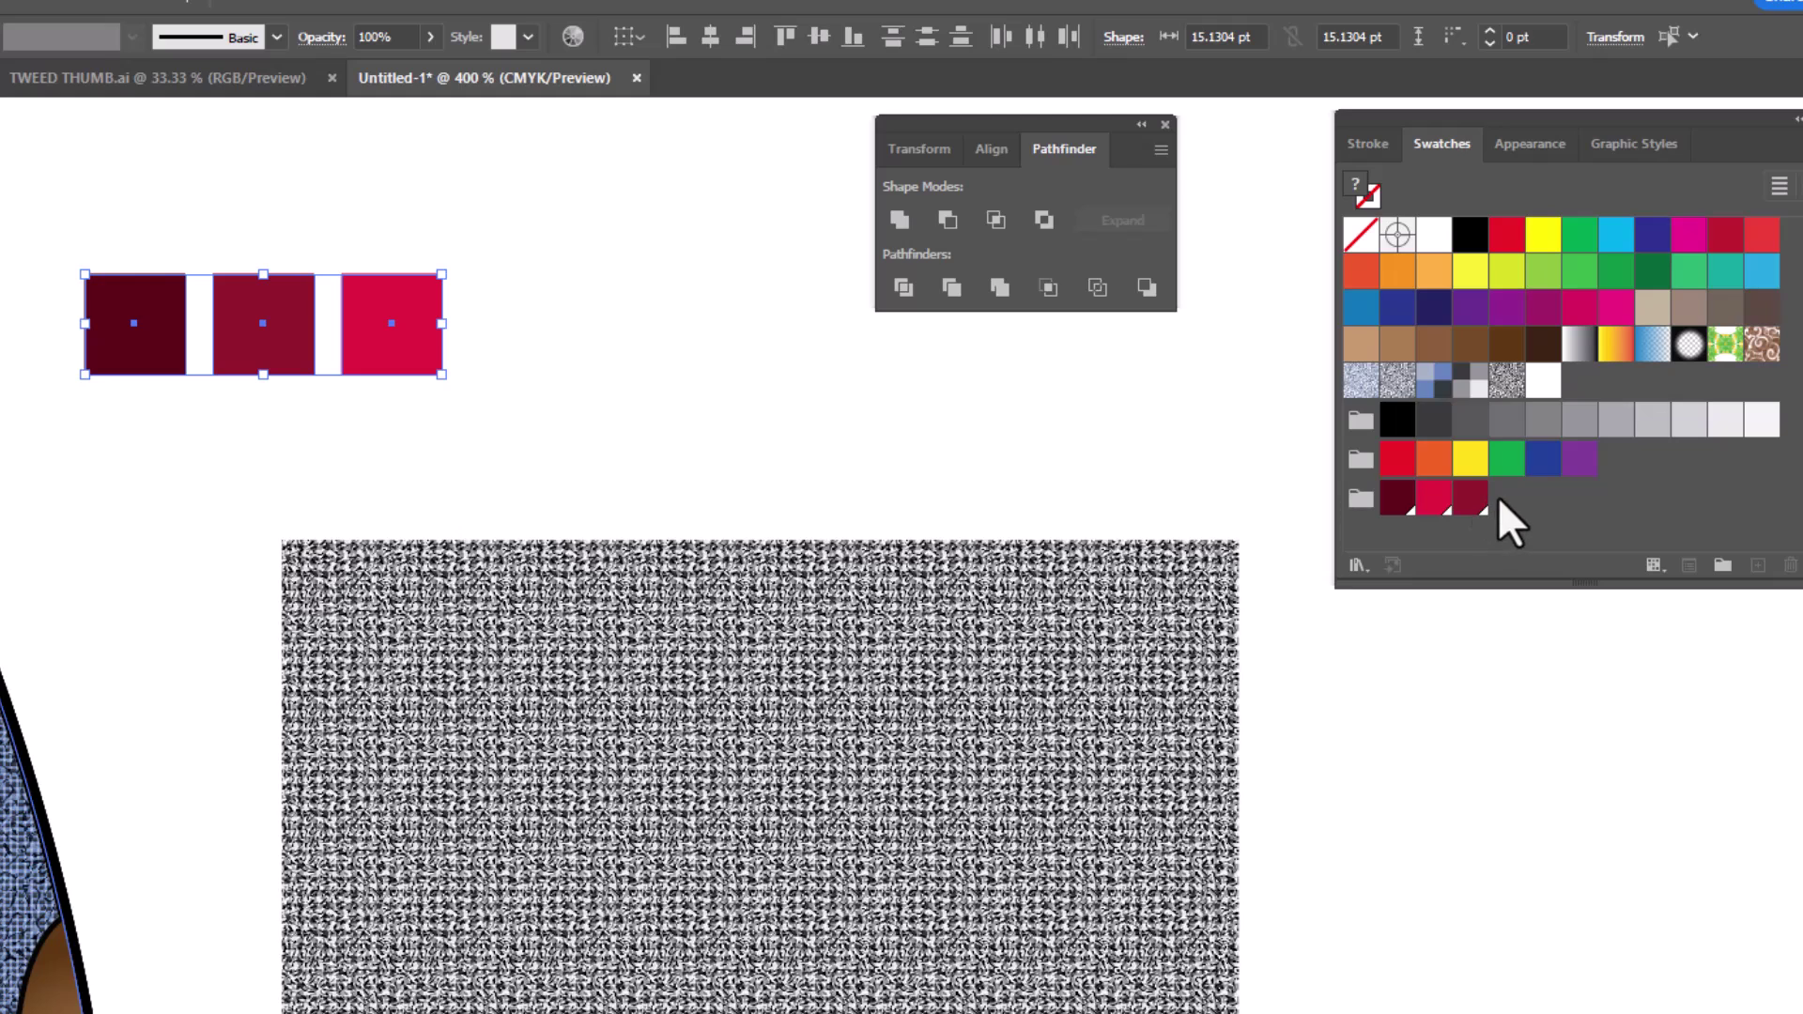
Start recoloring the tweed rectangle's artwork and replace its near-black color with the swatch C=35 M=99 Y=82 K=55.
{"action": "left_click", "coordinate": [539, 241]}
{"action": "scroll", "coordinate": [537, 239], "scroll_direction": "down", "scroll_amount": 3}
{"action": "left_click_drag", "start_coordinate": [526, 226], "coordinate": [967, 918]}
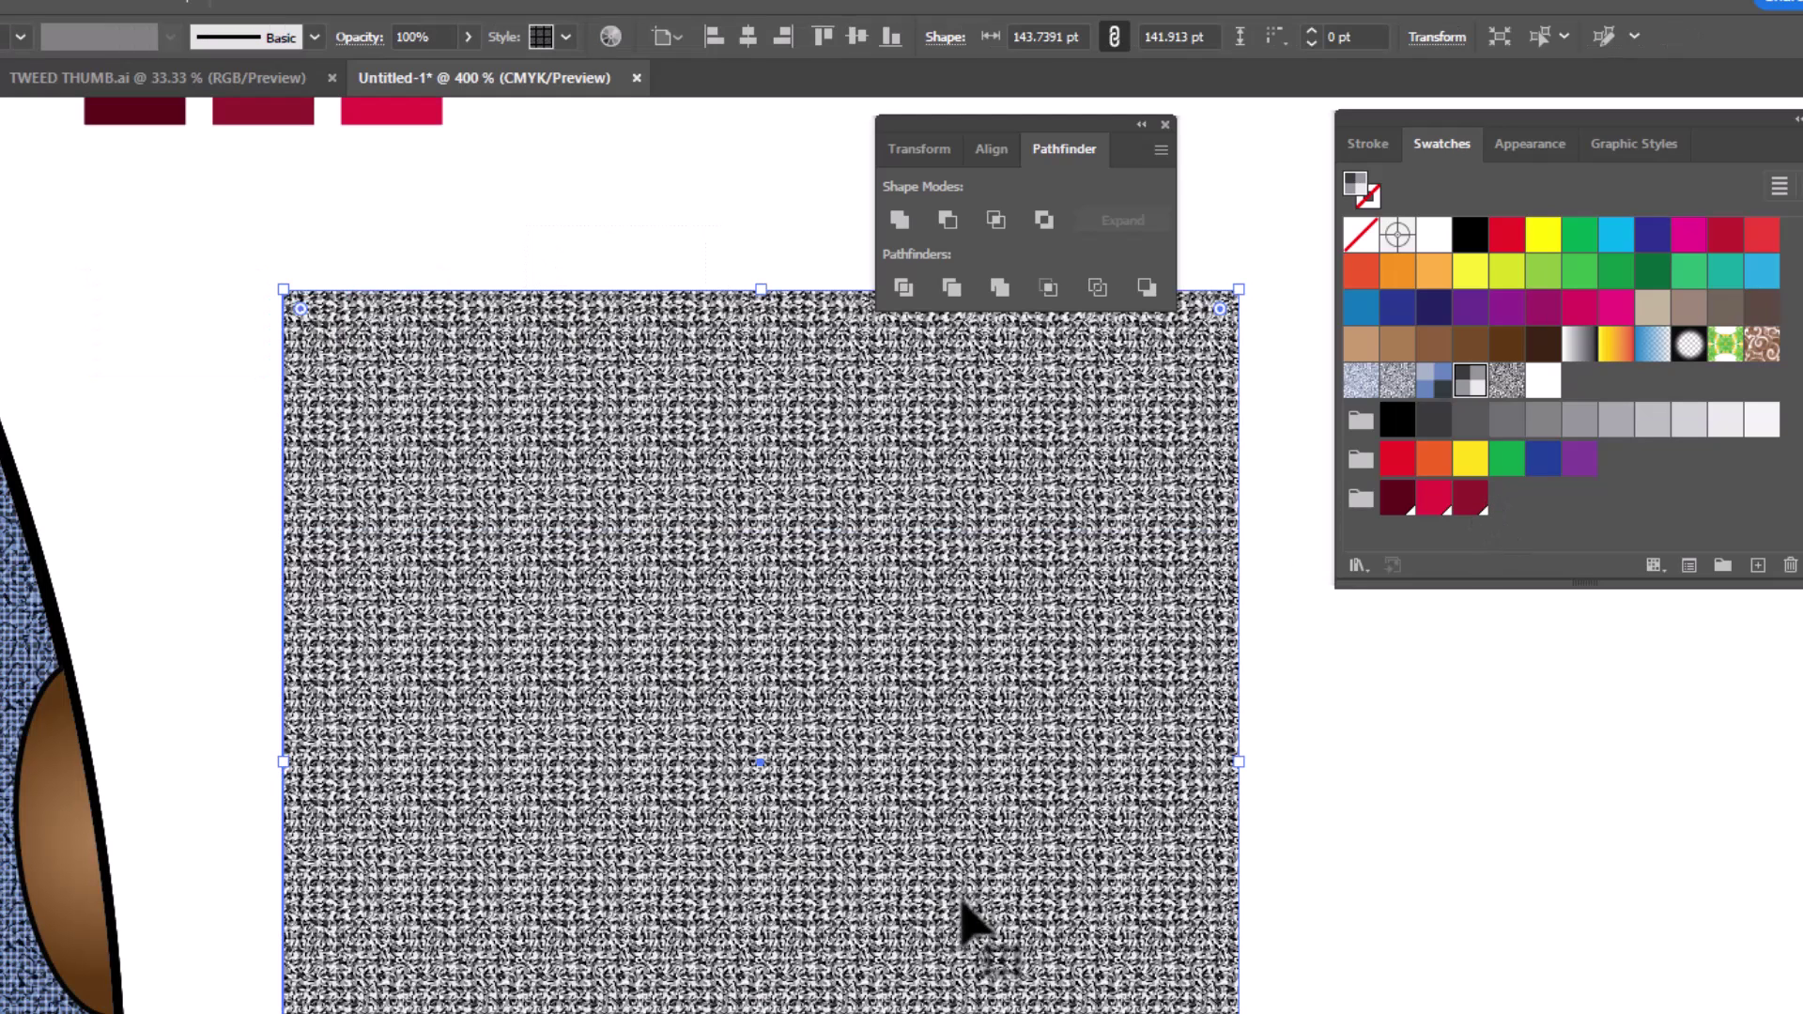
{"action": "left_click", "coordinate": [611, 37]}
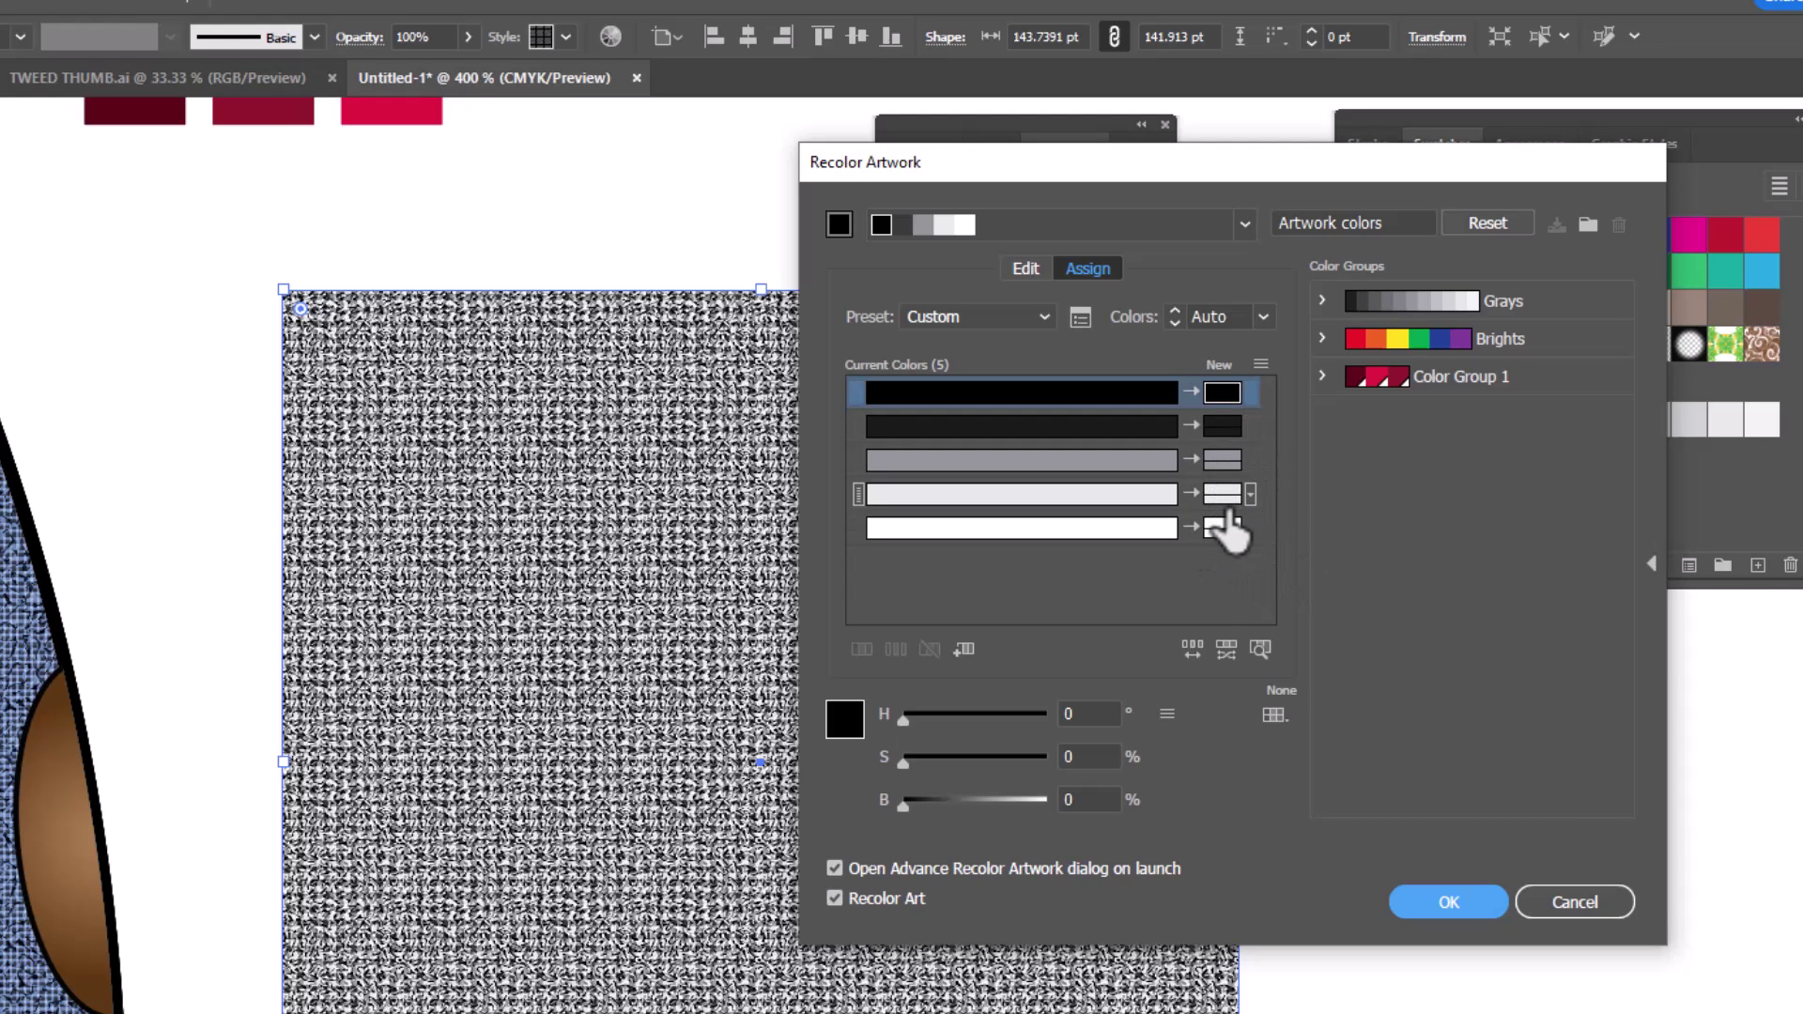
{"action": "left_click", "coordinate": [1223, 432]}
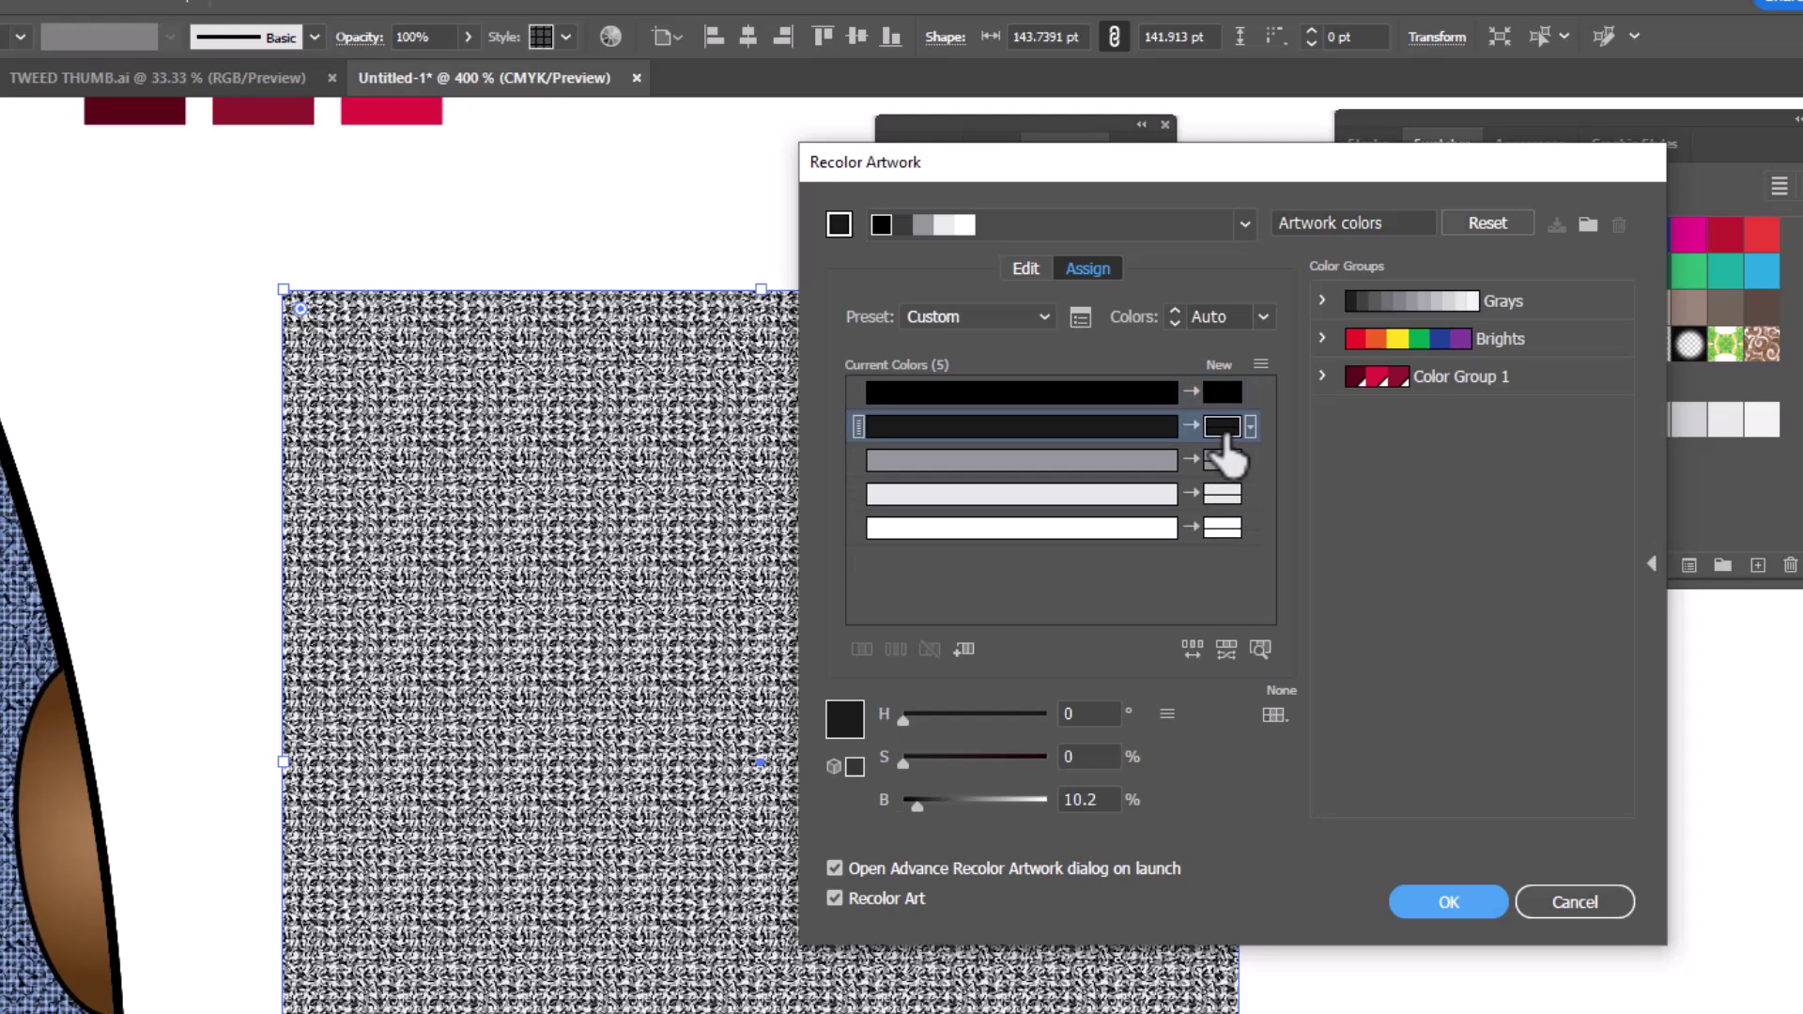
{"action": "double_click", "coordinate": [1223, 430]}
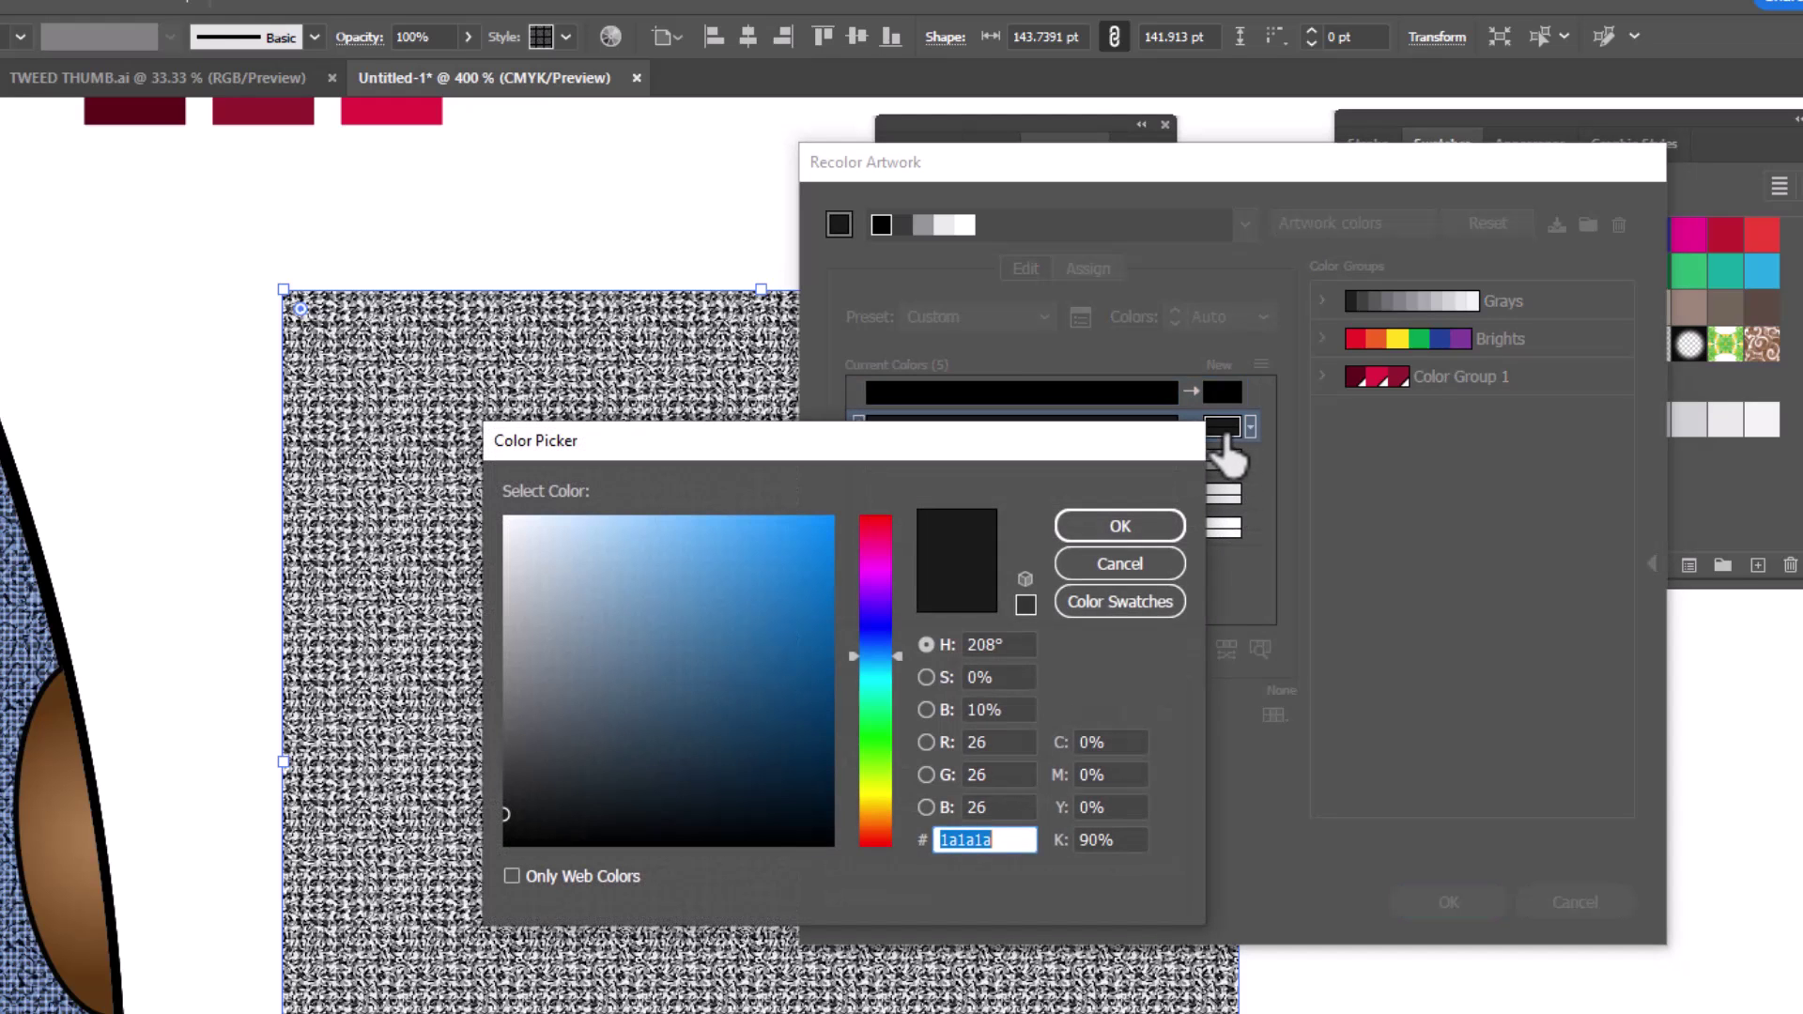
{"action": "left_click", "coordinate": [1114, 603]}
{"action": "left_click_drag", "start_coordinate": [826, 556], "coordinate": [854, 826]}
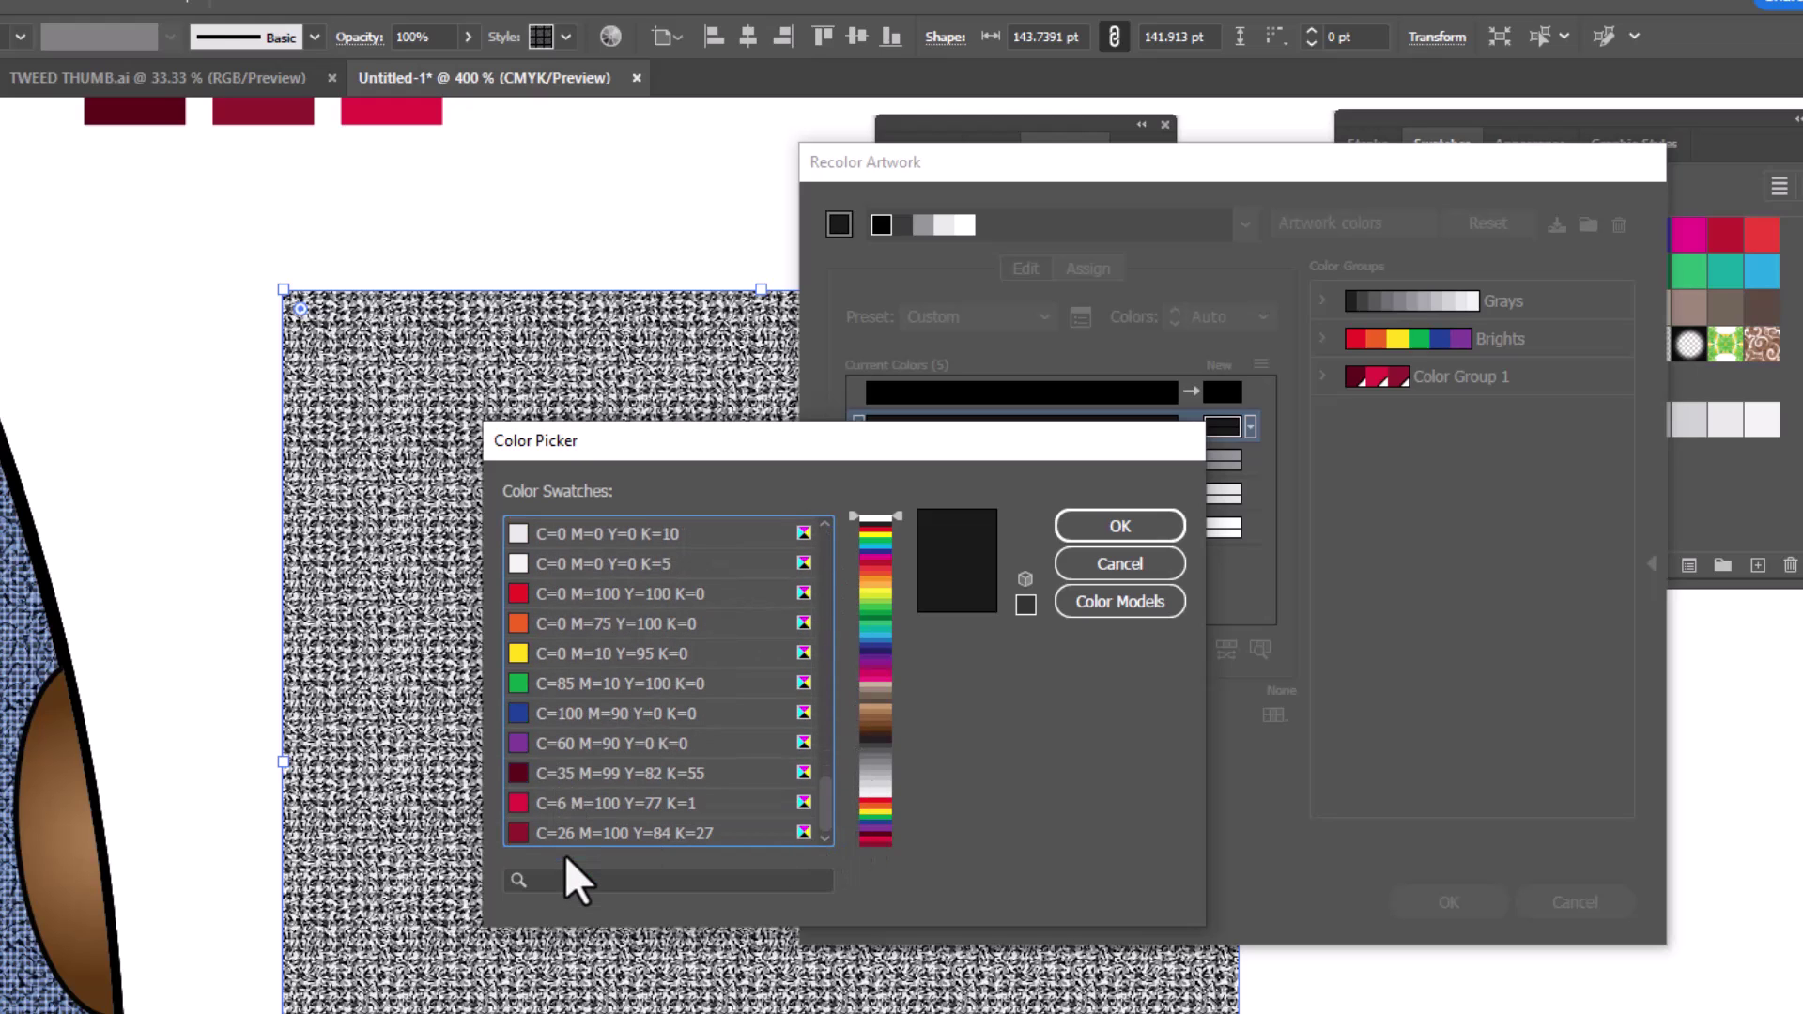
{"action": "left_click", "coordinate": [571, 783]}
{"action": "left_click", "coordinate": [1118, 528]}
Replace the medium gray in the recolored tweed with the swatch C=26 M=100 Y=84 K=27.
{"action": "double_click", "coordinate": [1221, 461]}
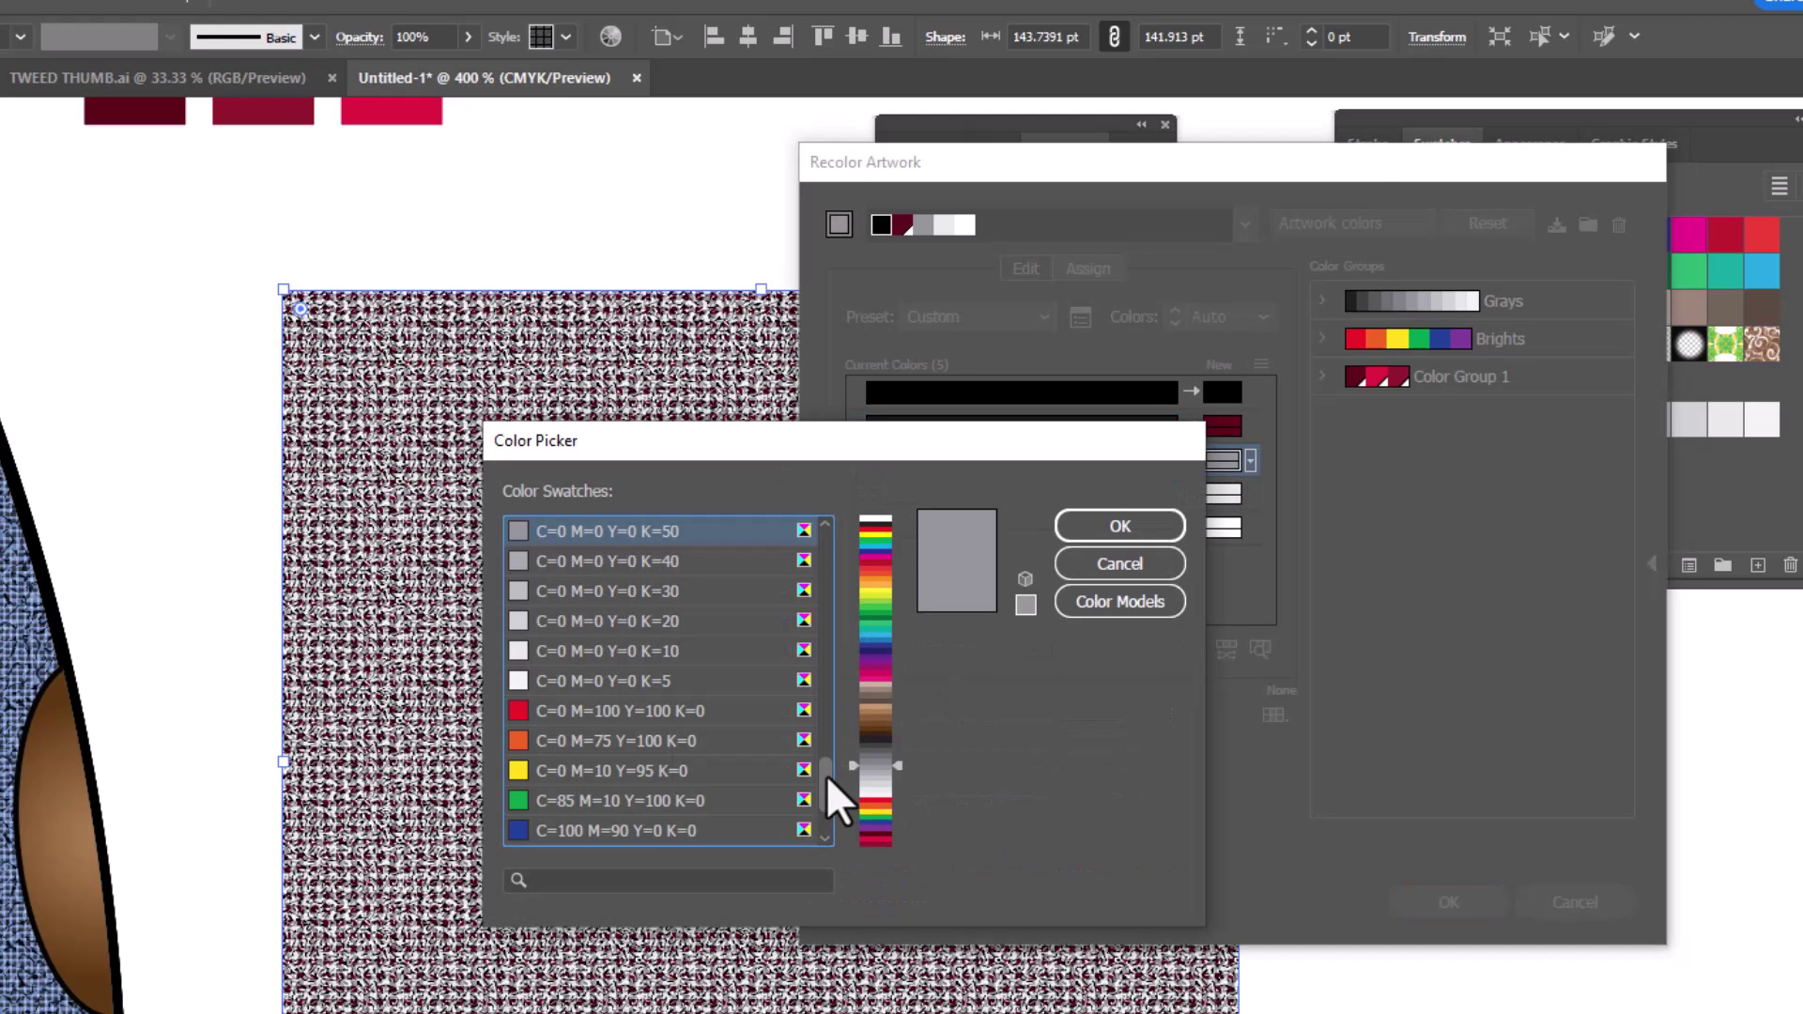
{"action": "left_click_drag", "start_coordinate": [824, 785], "coordinate": [824, 814]}
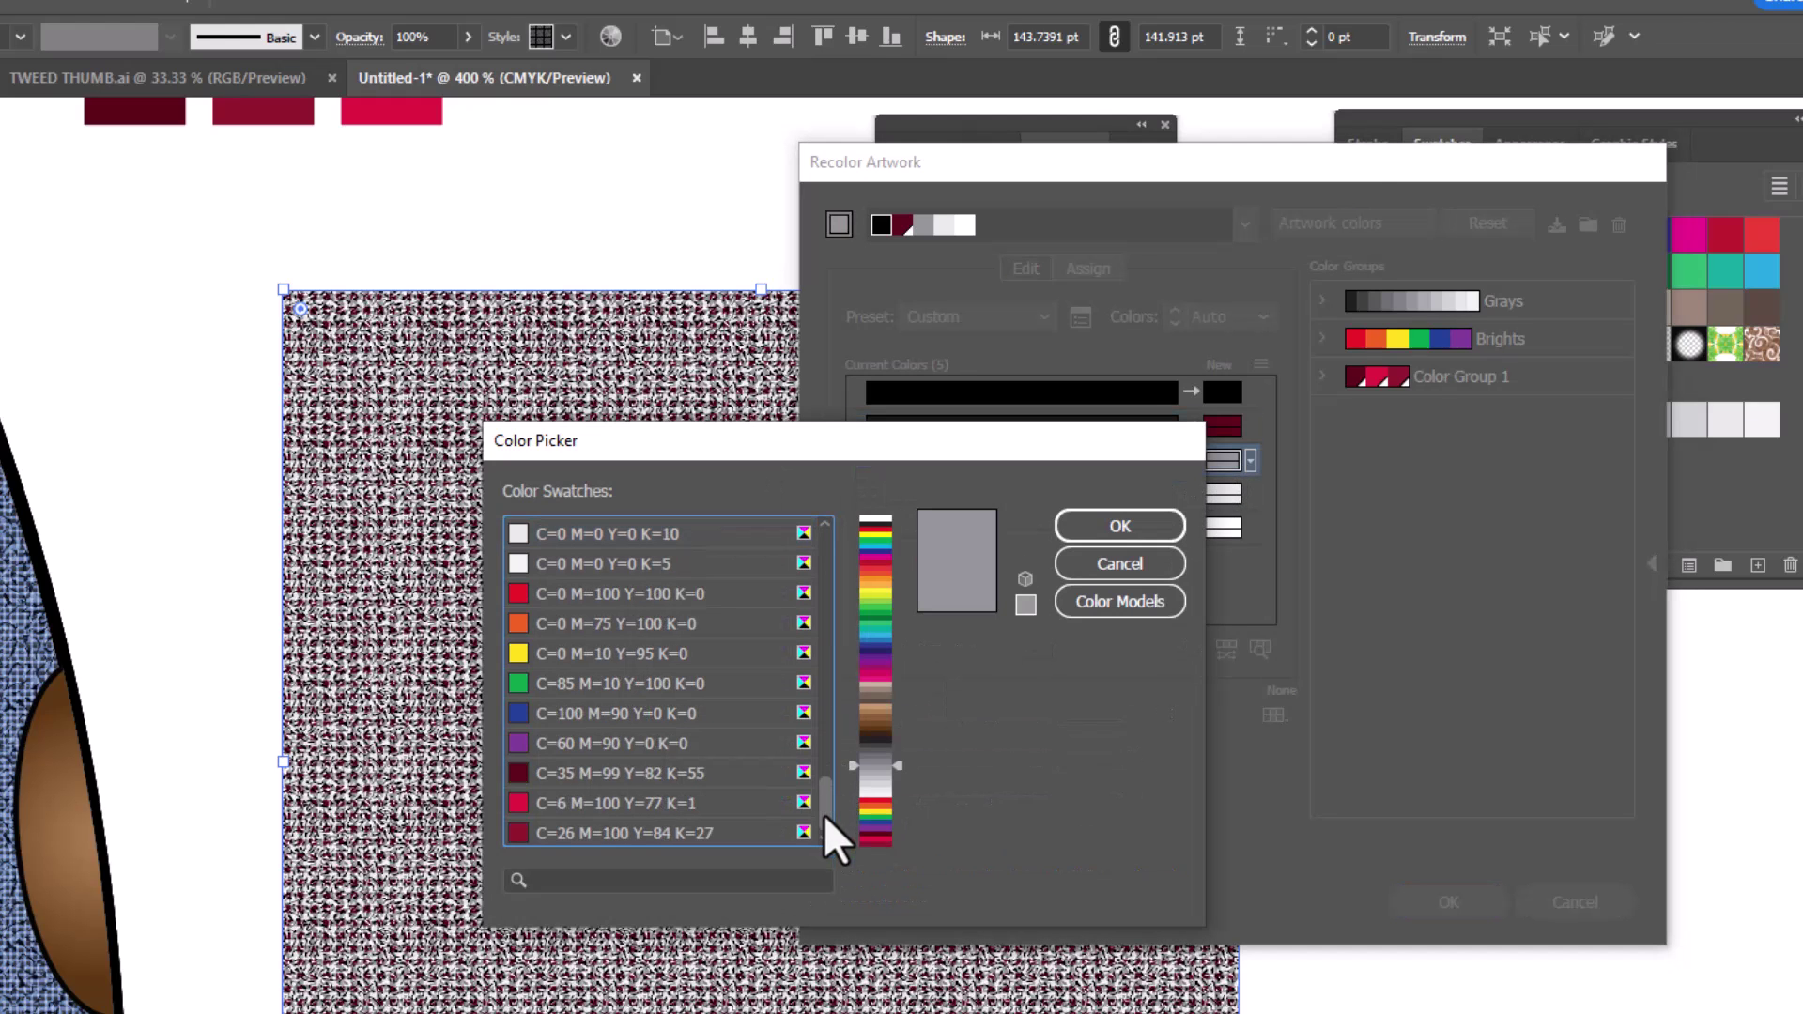
{"action": "left_click", "coordinate": [537, 833]}
{"action": "left_click", "coordinate": [1114, 533]}
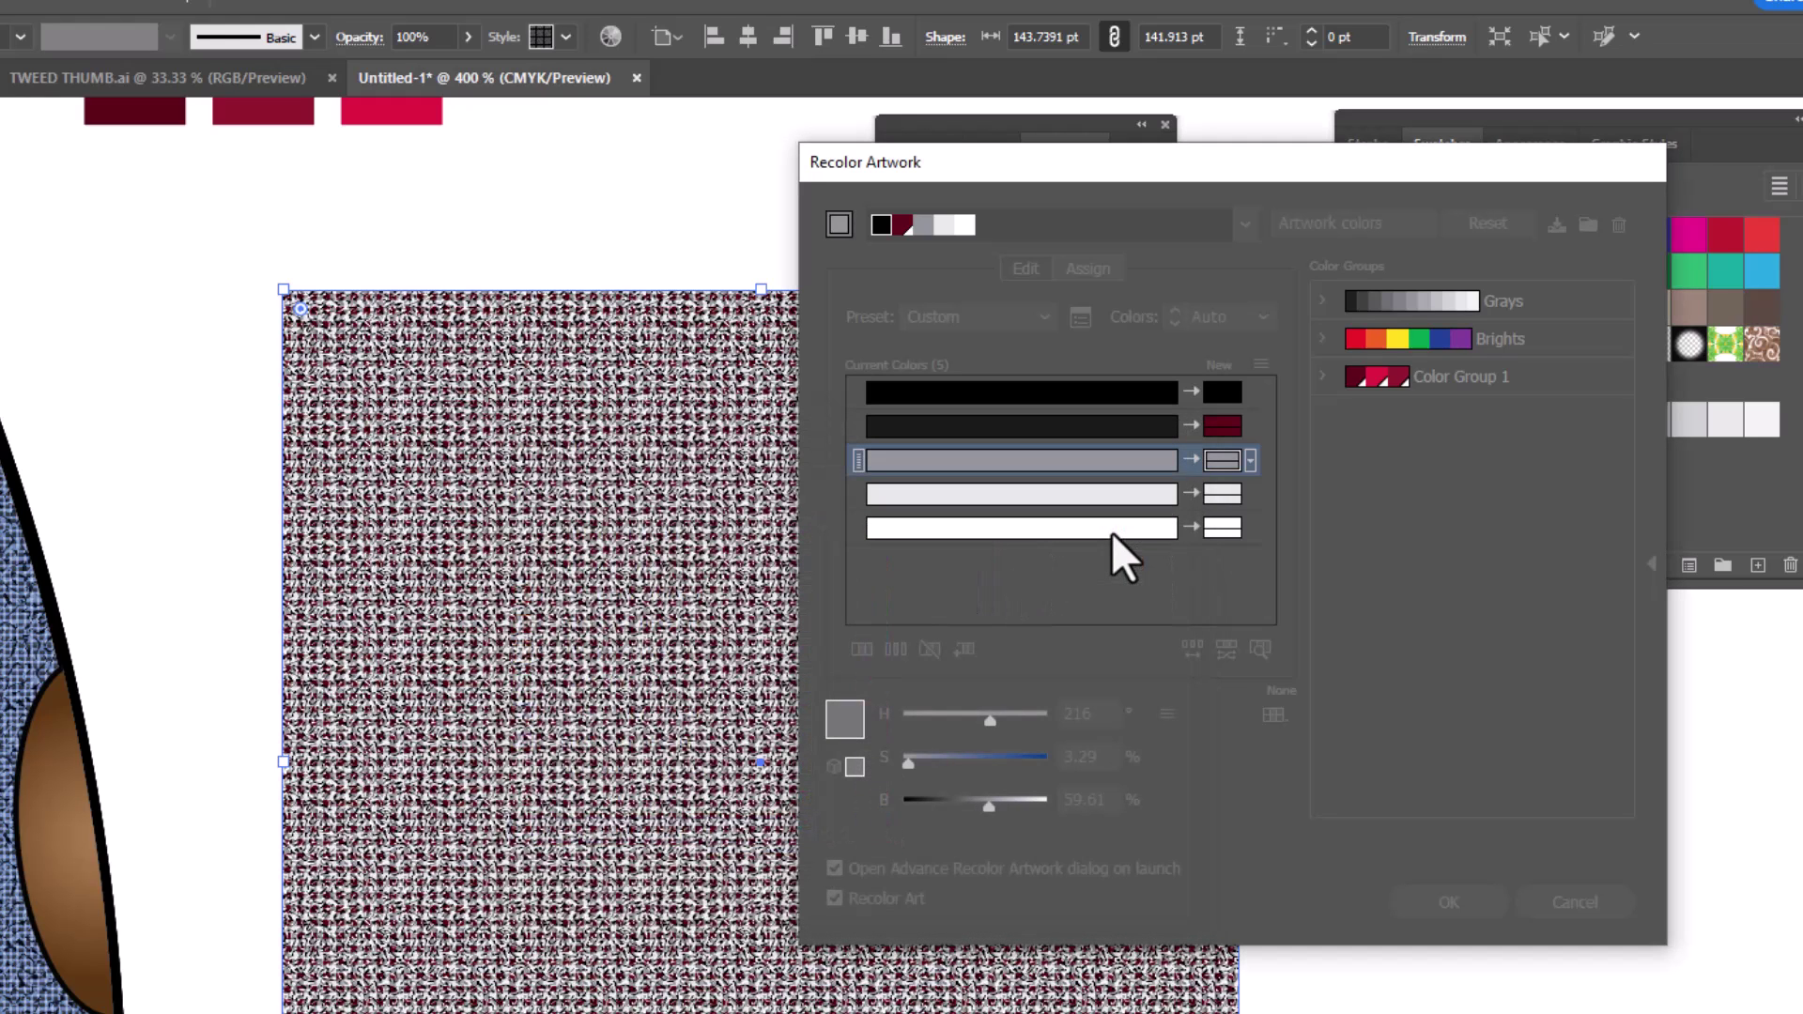
Replace the light gray in the recolored tweed with the swatch C=6 M=100 Y=77 K=1.
{"action": "double_click", "coordinate": [1233, 493]}
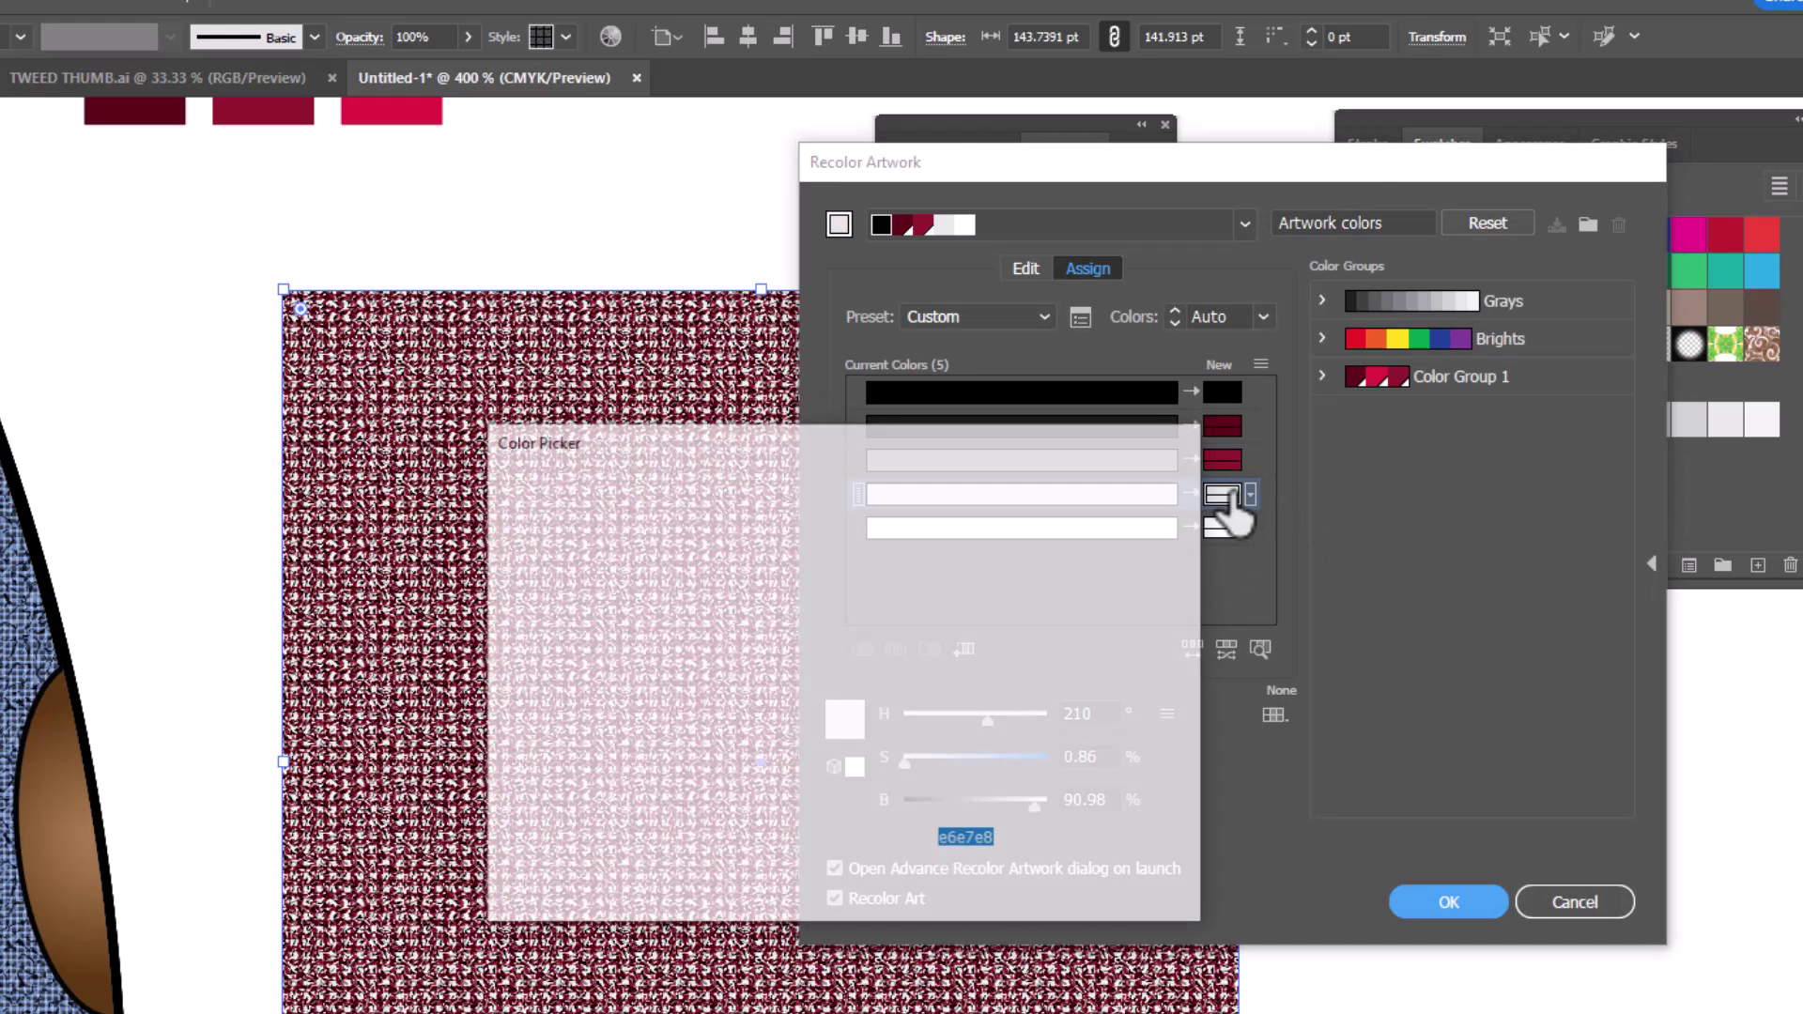
{"action": "left_click", "coordinate": [1131, 601]}
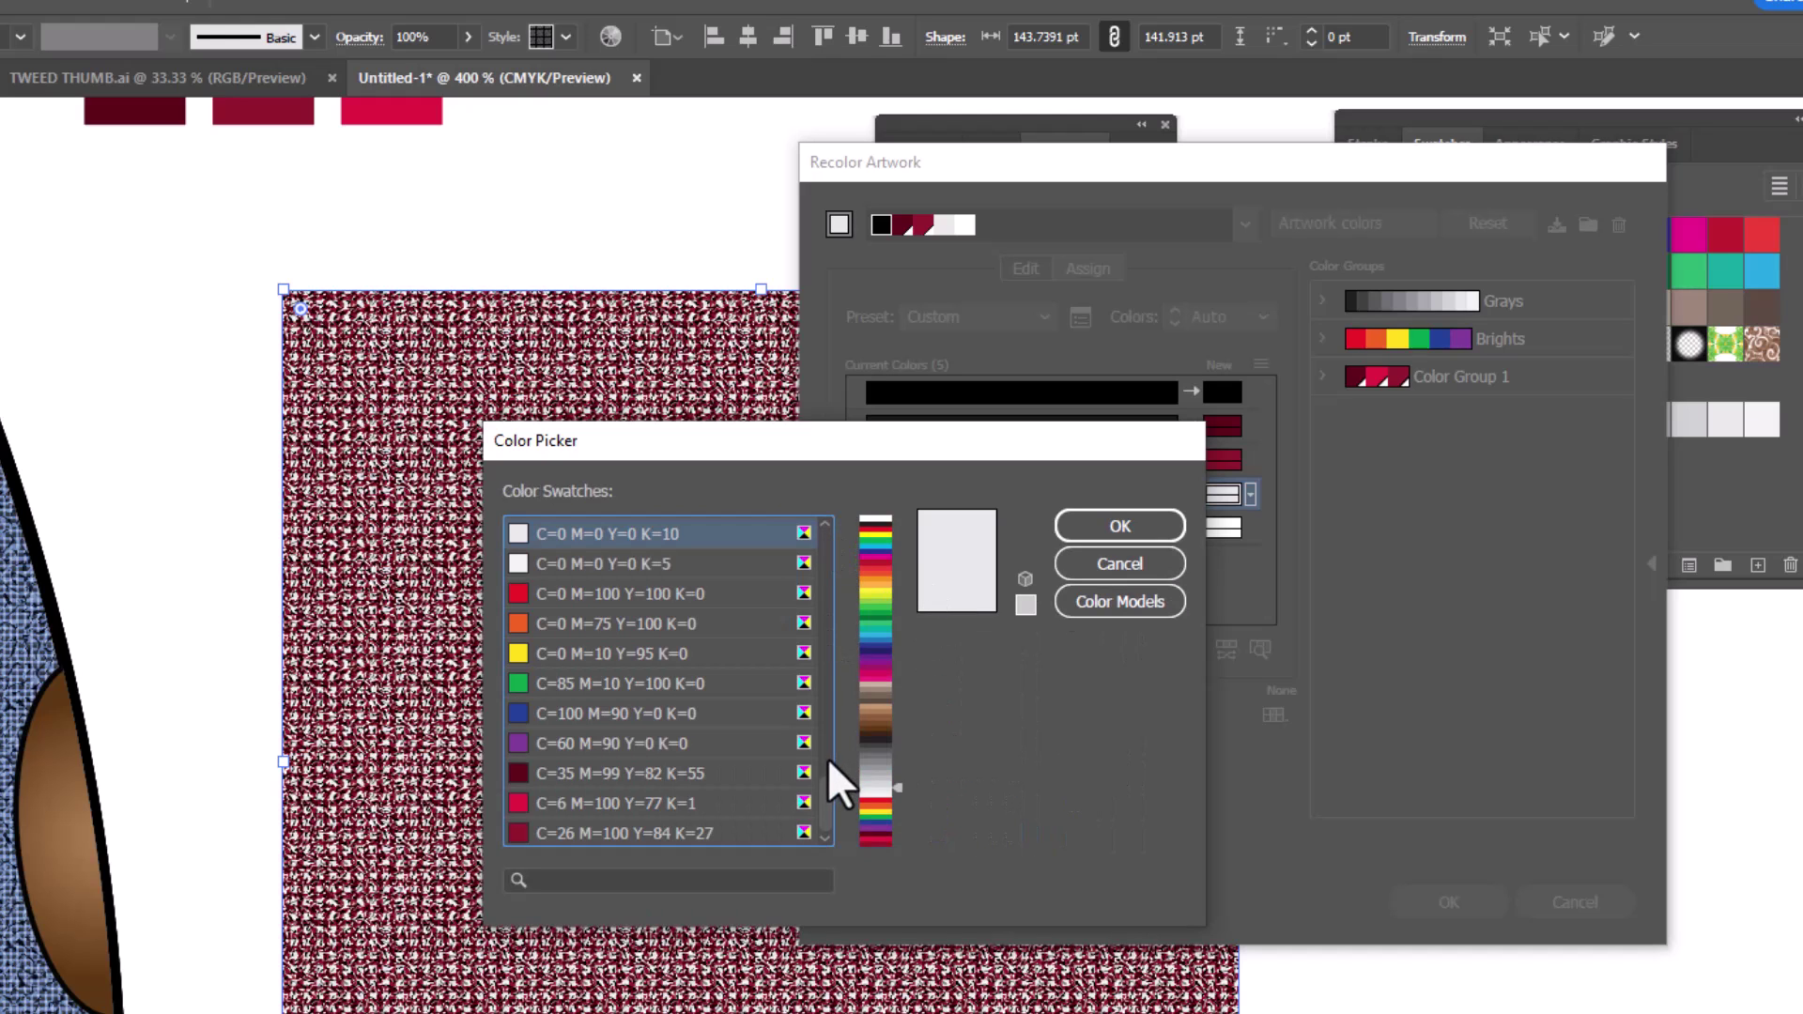
{"action": "left_click", "coordinate": [644, 804]}
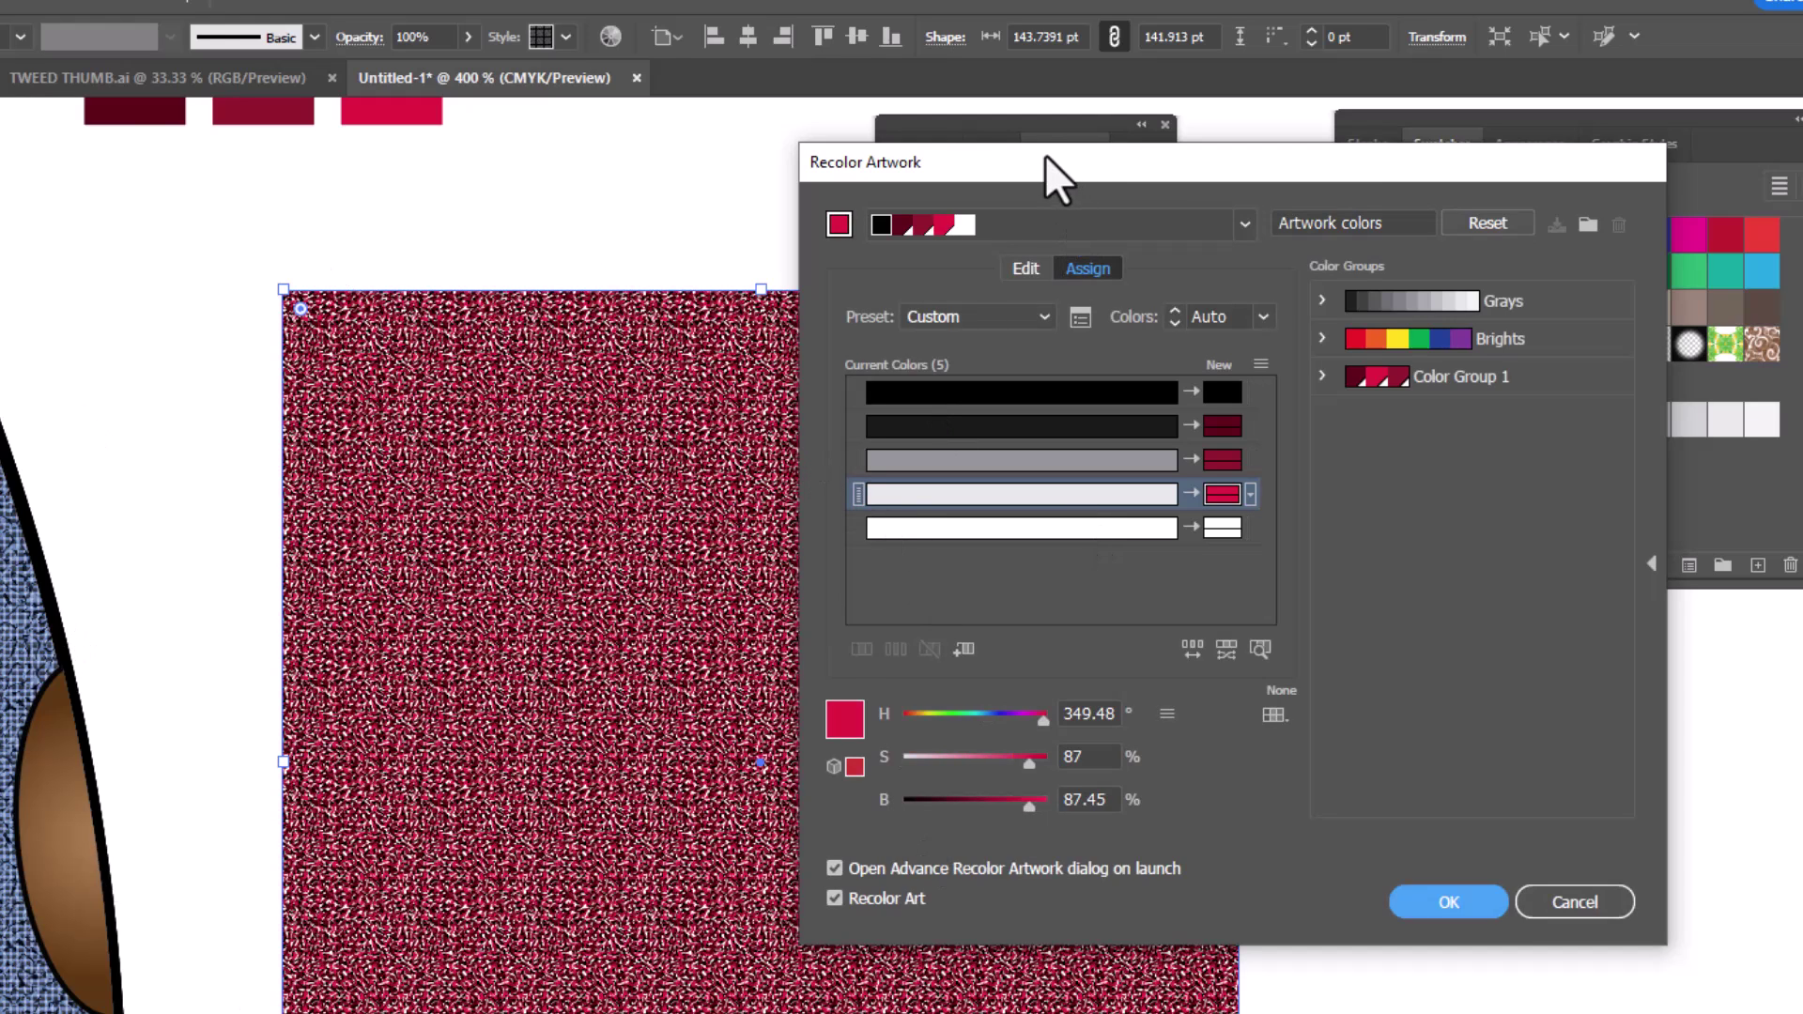
Change the black in the recolored tweed to a dark red with hue 0, saturation 78% and brightness 28%.
{"action": "left_click_drag", "start_coordinate": [1054, 172], "coordinate": [1314, 174]}
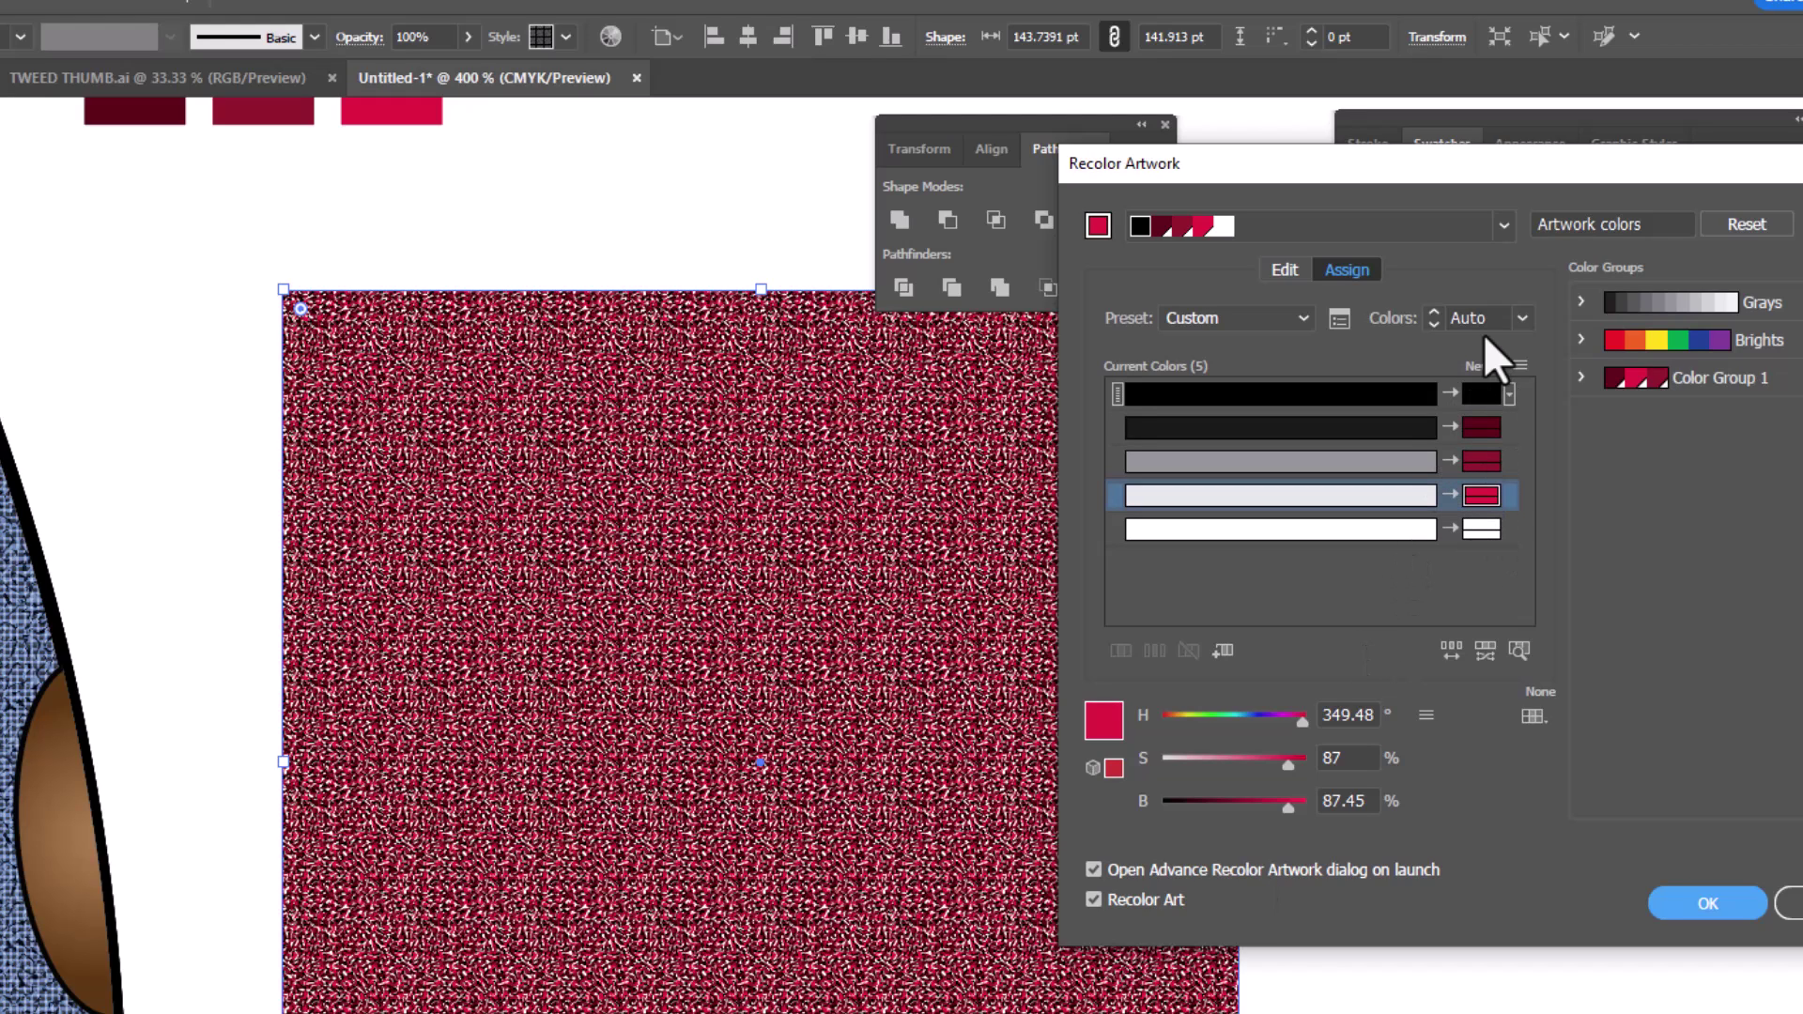
{"action": "left_click", "coordinate": [1474, 396]}
{"action": "double_click", "coordinate": [1475, 397]}
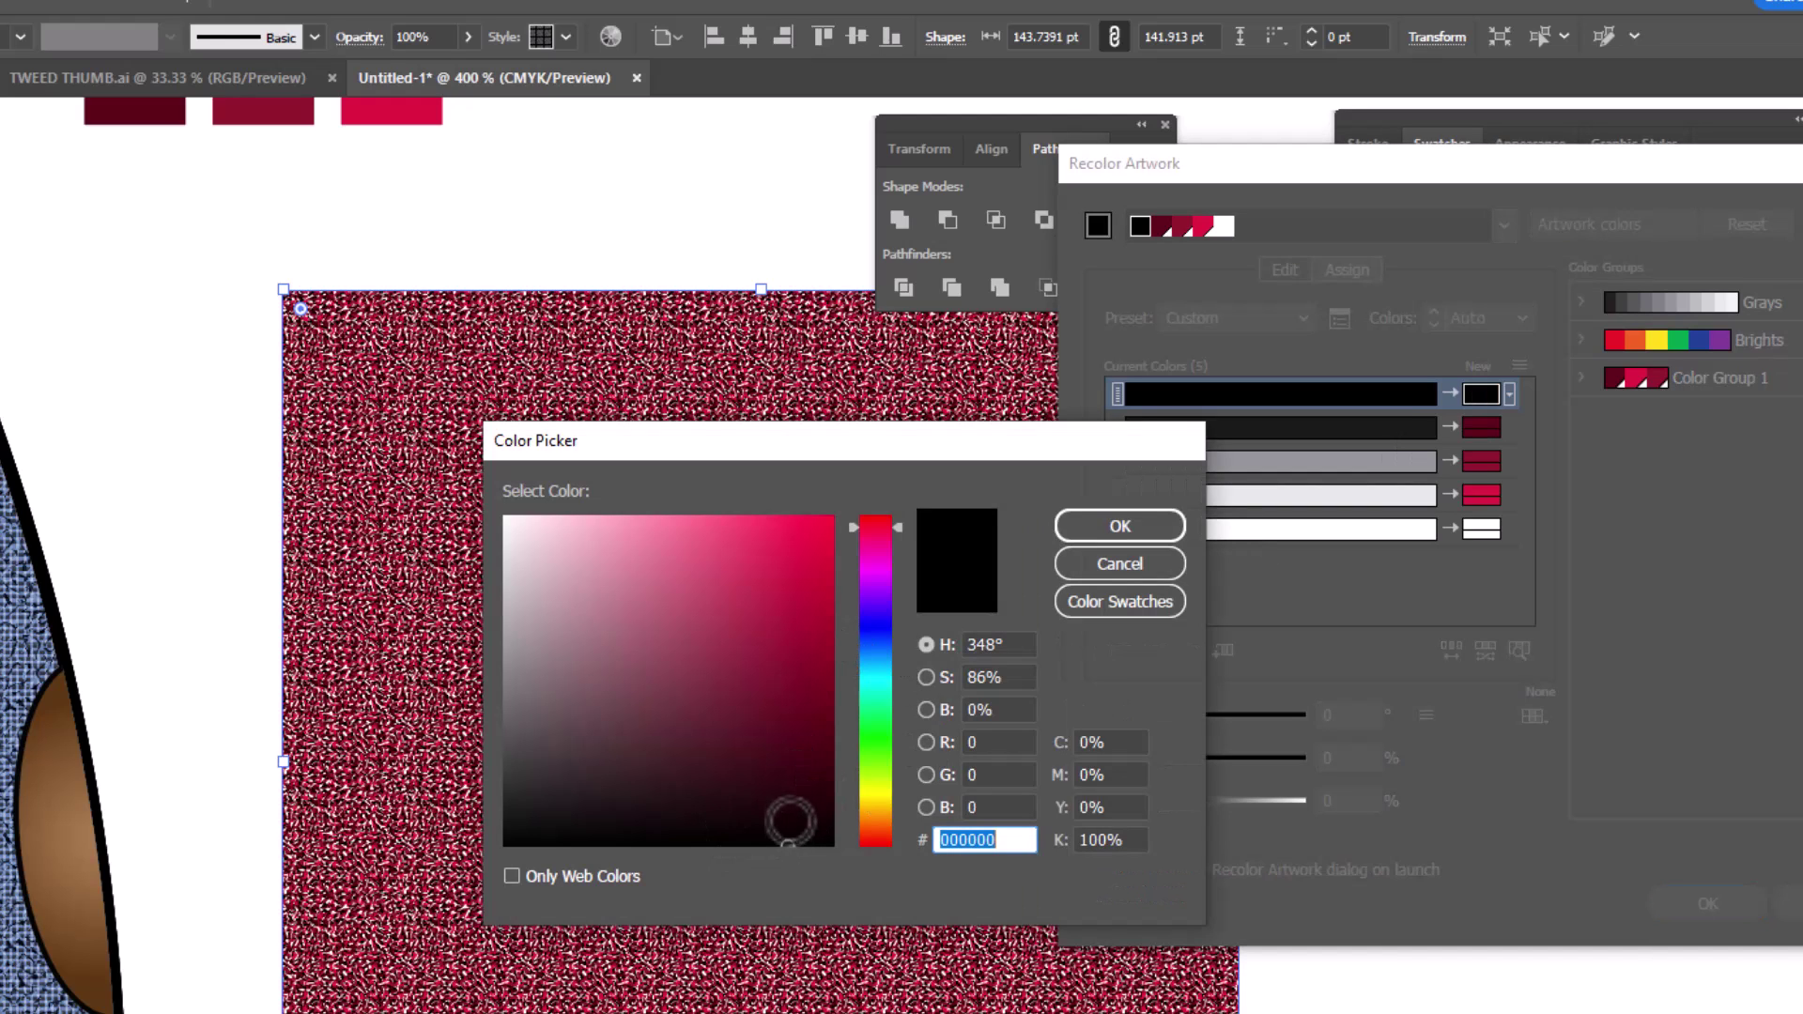
{"action": "key", "text": "Return"}
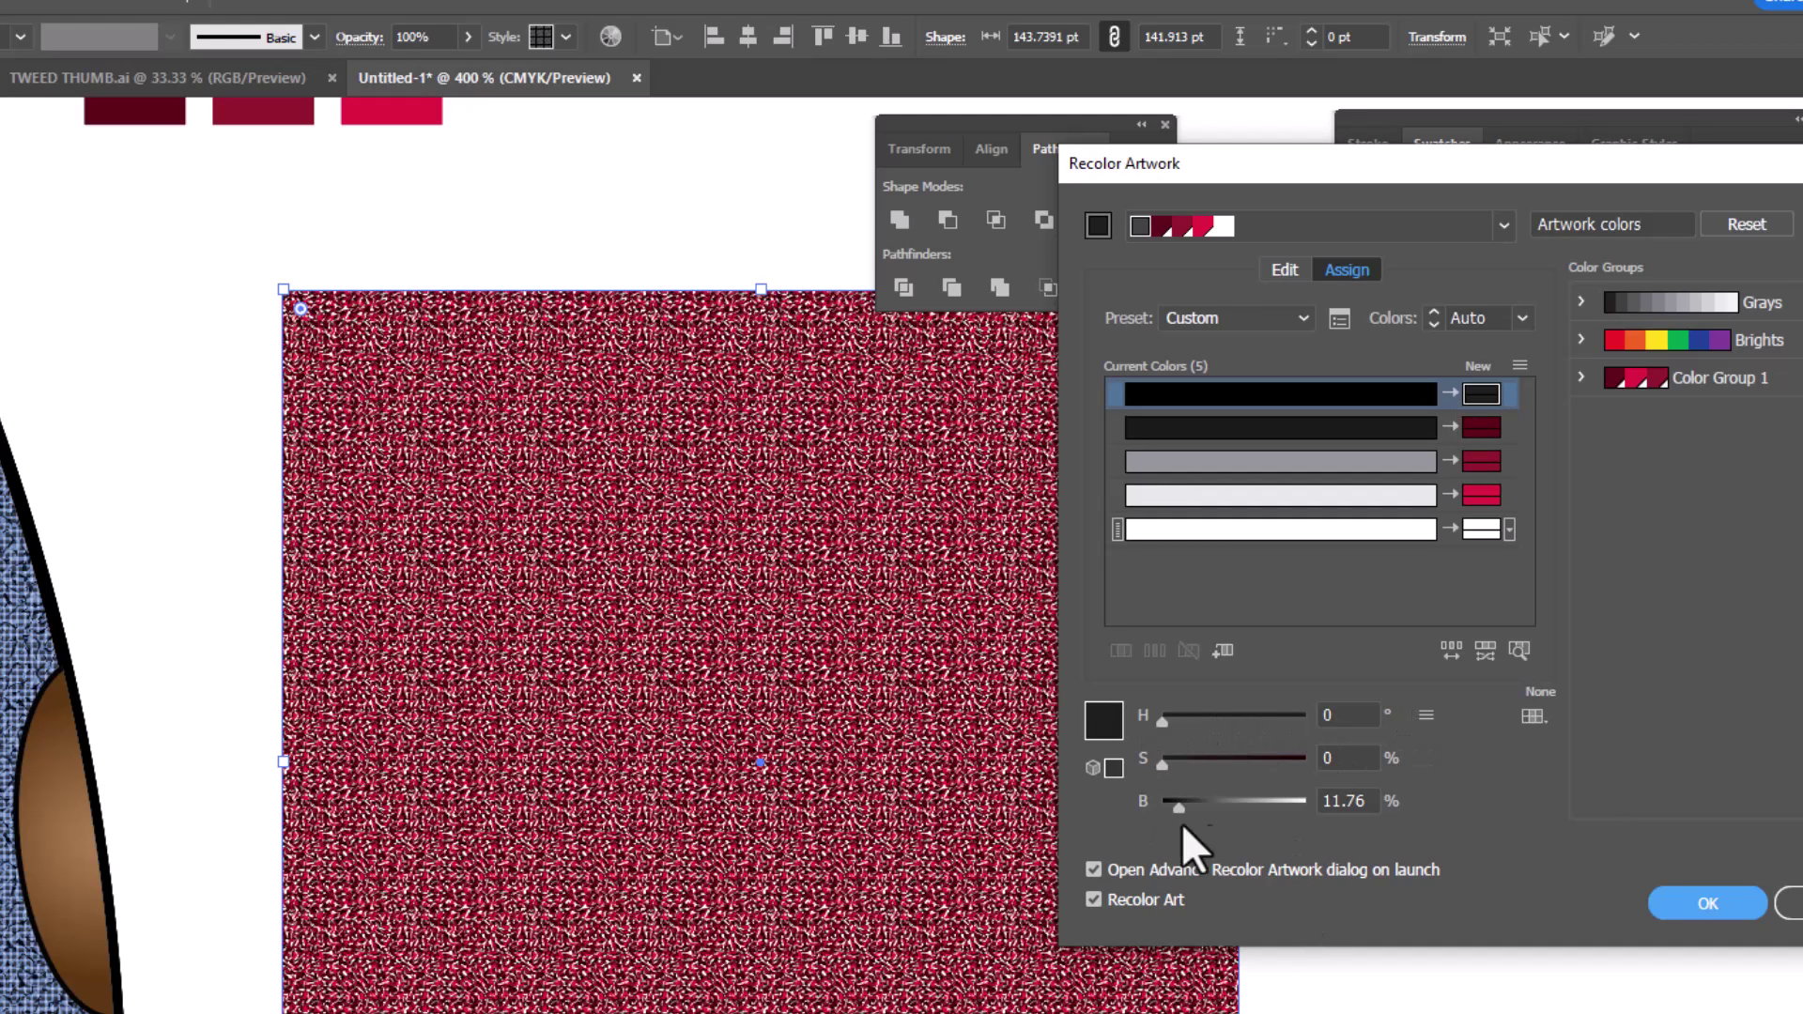
{"action": "left_click_drag", "start_coordinate": [1162, 765], "coordinate": [1294, 776]}
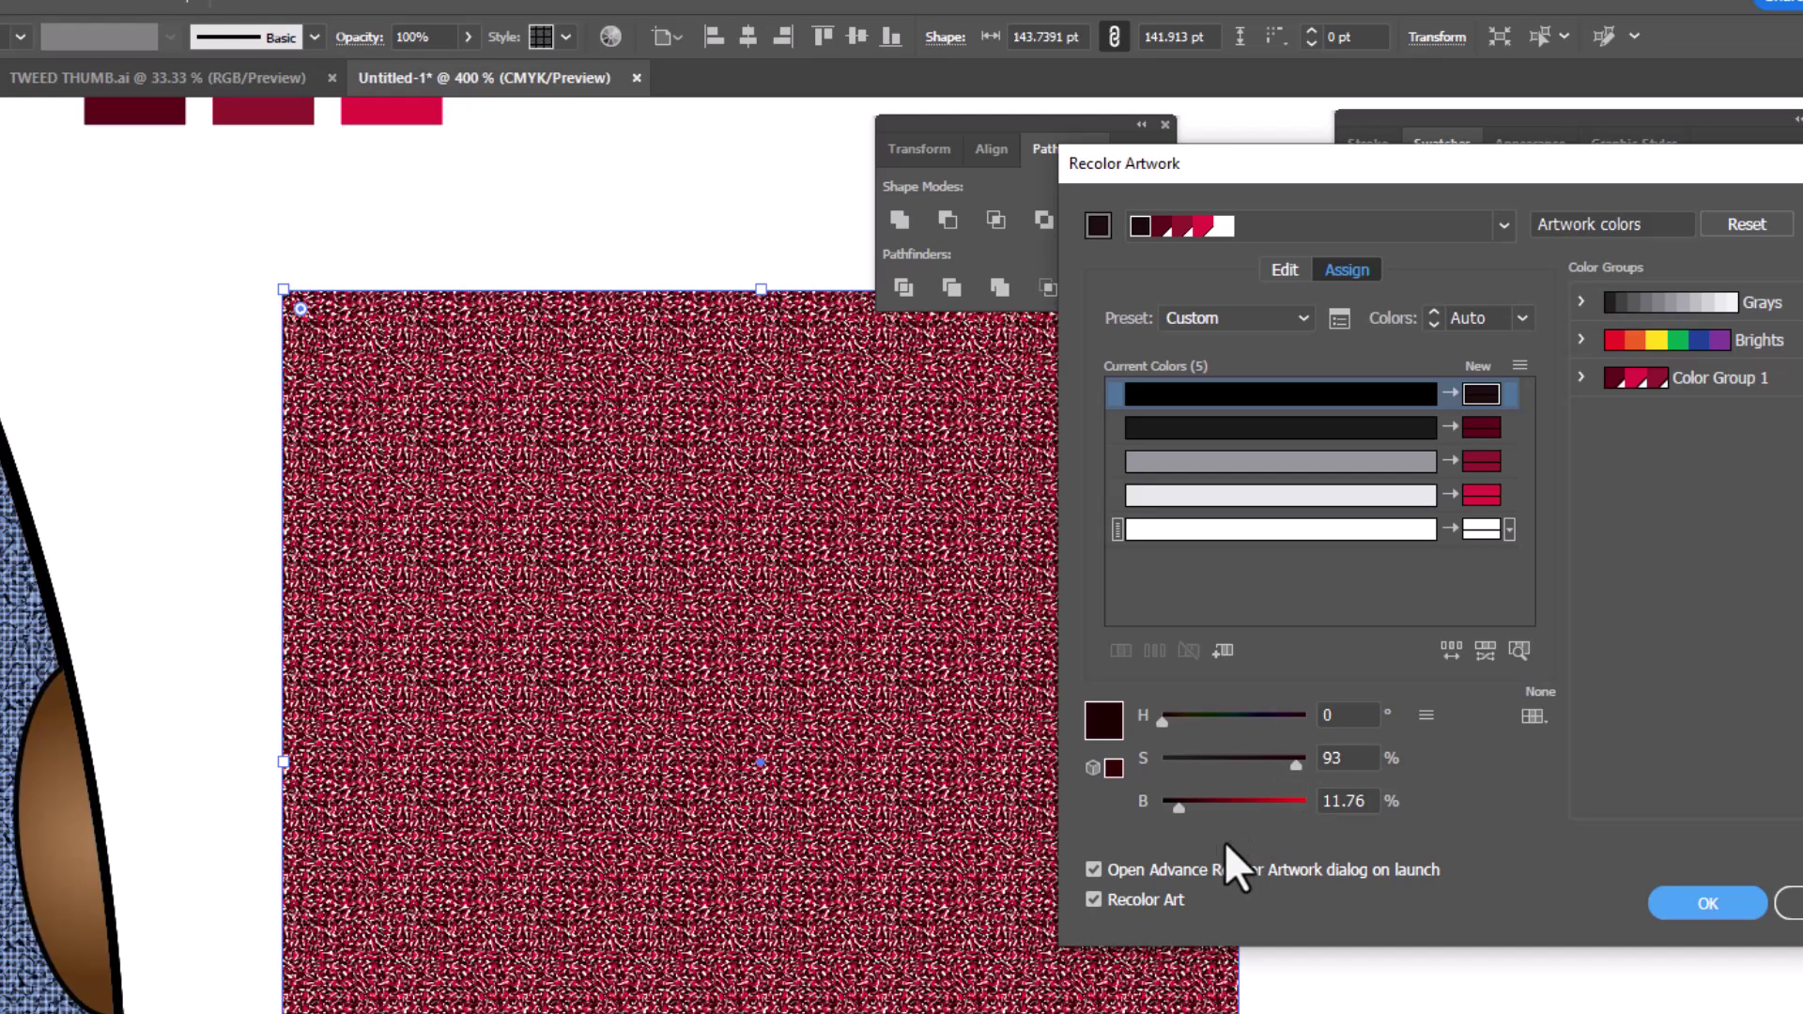
{"action": "mouse_move", "coordinate": [1180, 809]}
{"action": "left_mouse_down"}
{"action": "mouse_move", "coordinate": [1270, 809]}
{"action": "mouse_move", "coordinate": [1228, 802]}
{"action": "mouse_move", "coordinate": [1270, 762]}
{"action": "mouse_move", "coordinate": [1191, 802]}
{"action": "left_mouse_up"}
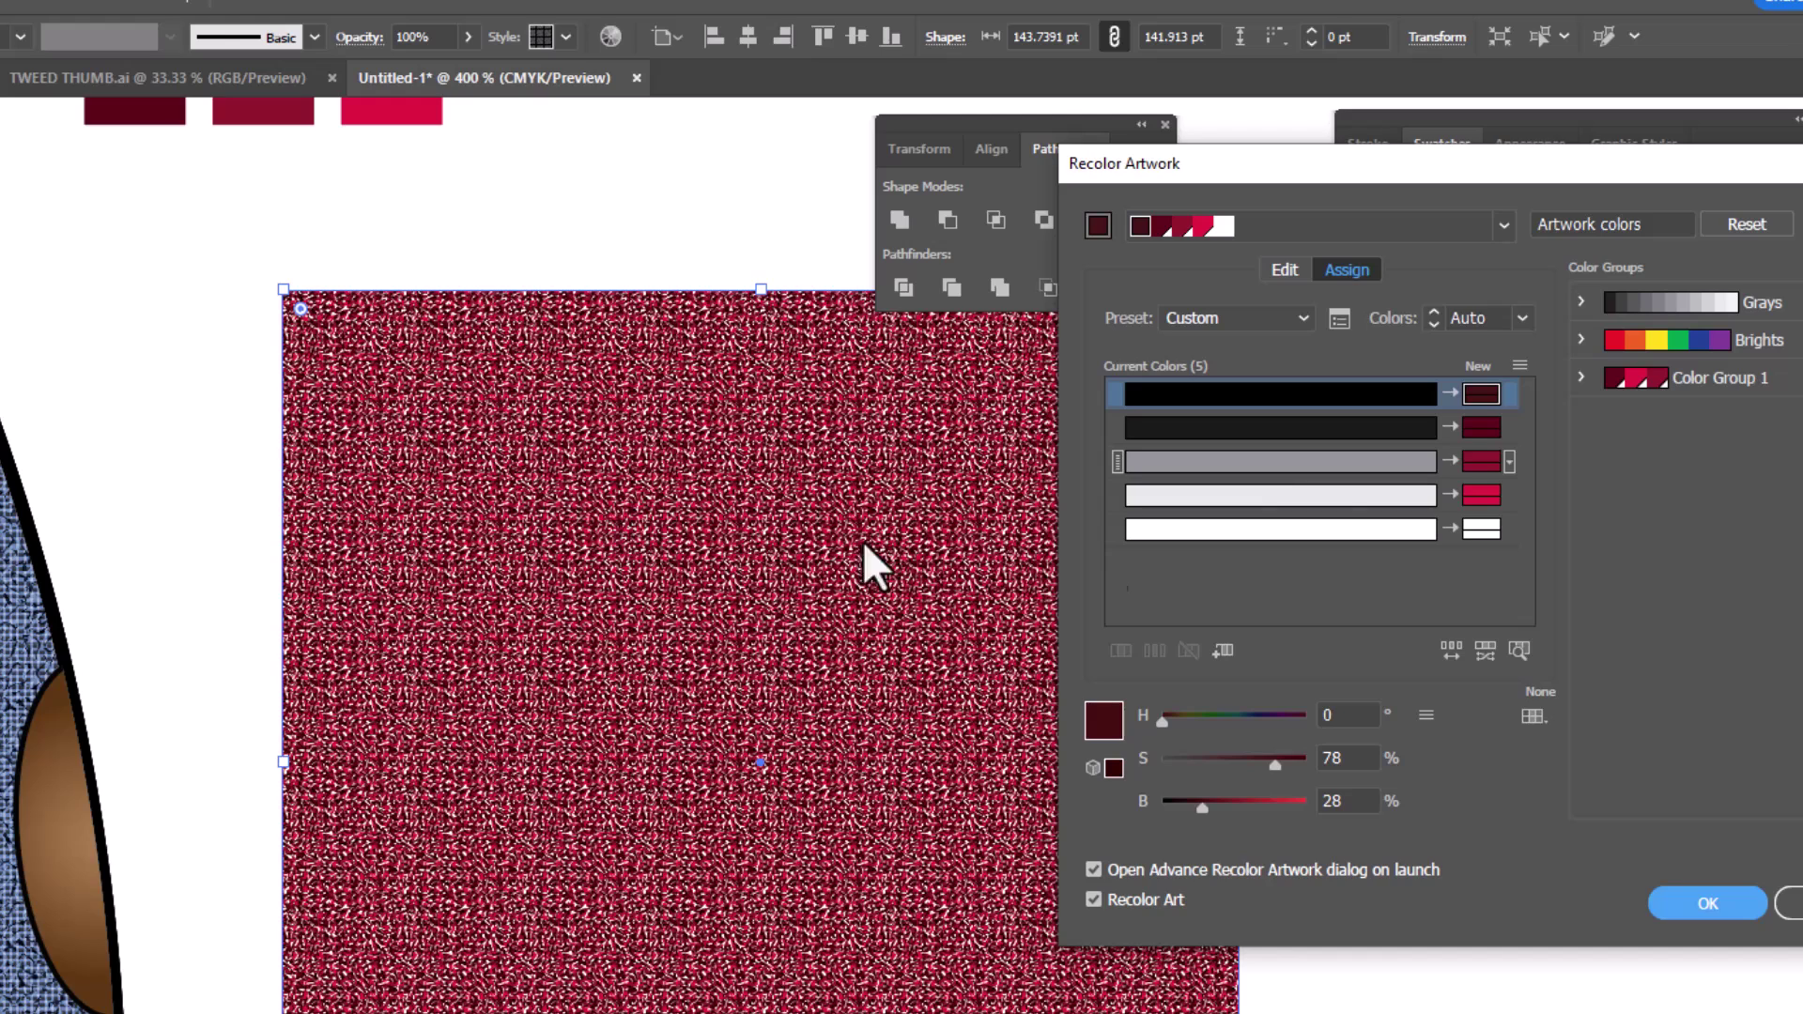
Replace the white in the recolored tweed with a light pink, hue 345.75, saturation 28.66%, brightness 100%, and apply the recoloring.
{"action": "left_click", "coordinate": [1481, 530]}
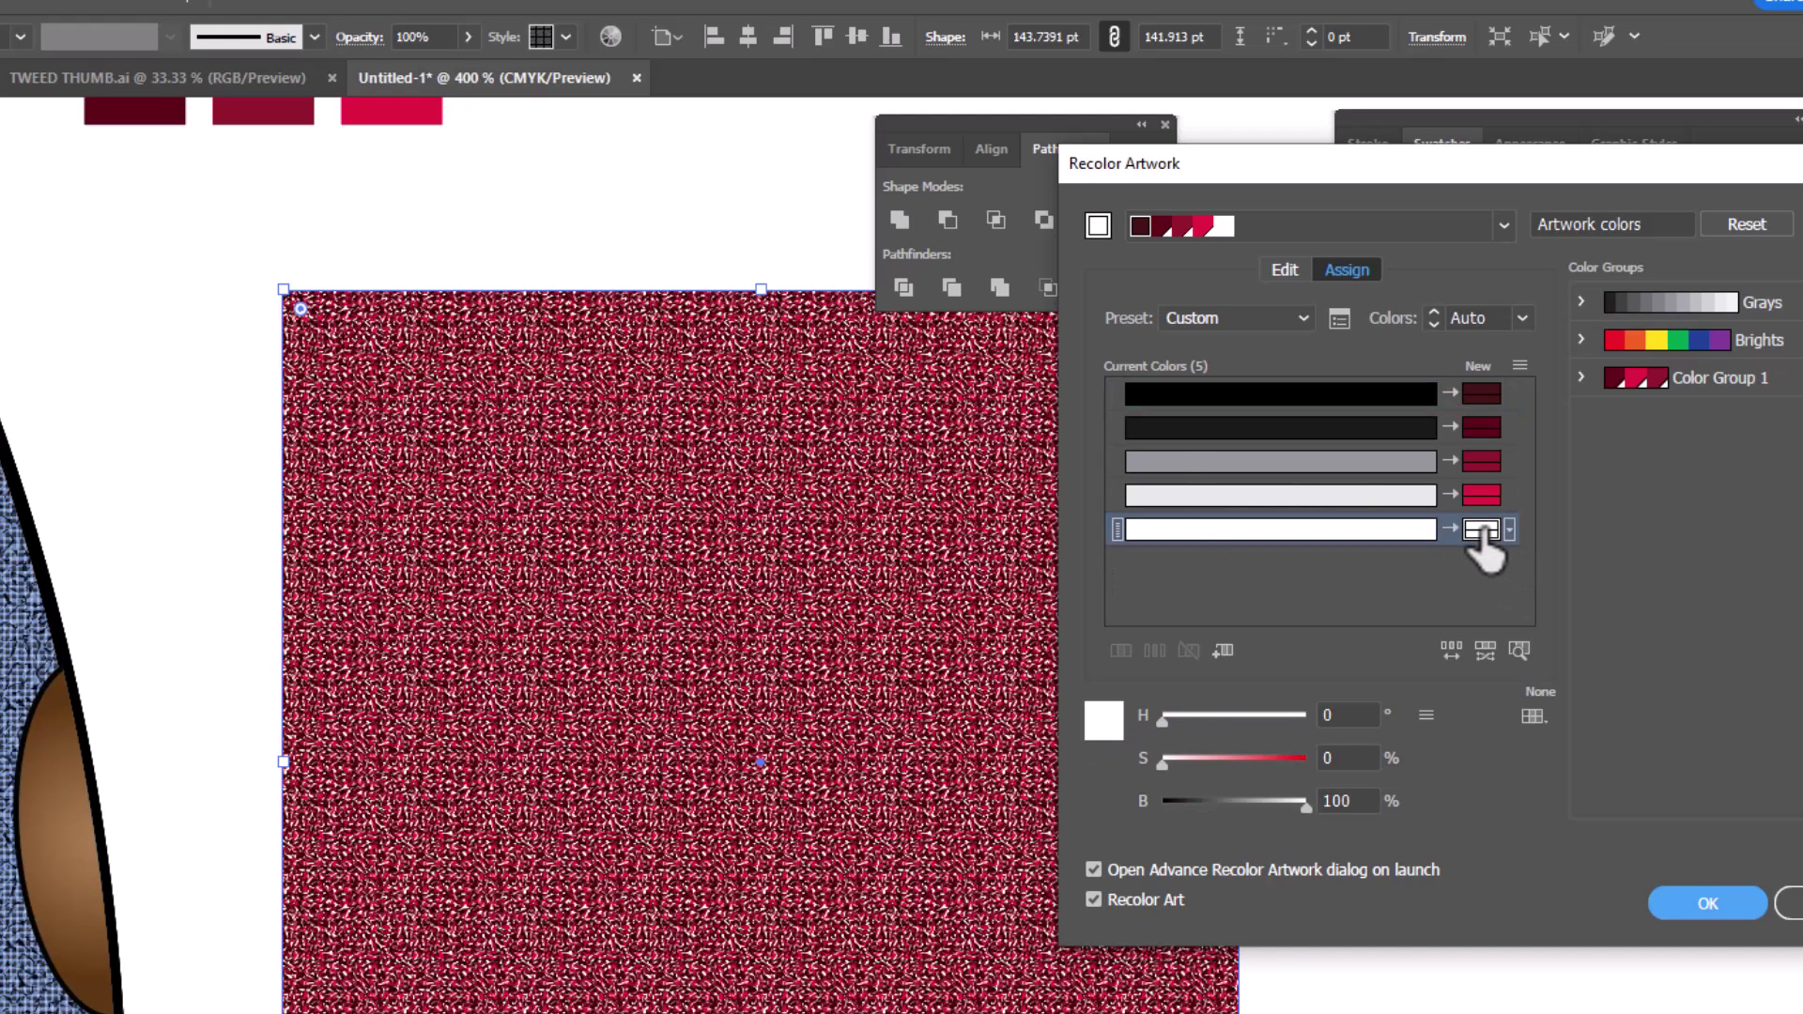
{"action": "double_click", "coordinate": [1482, 531]}
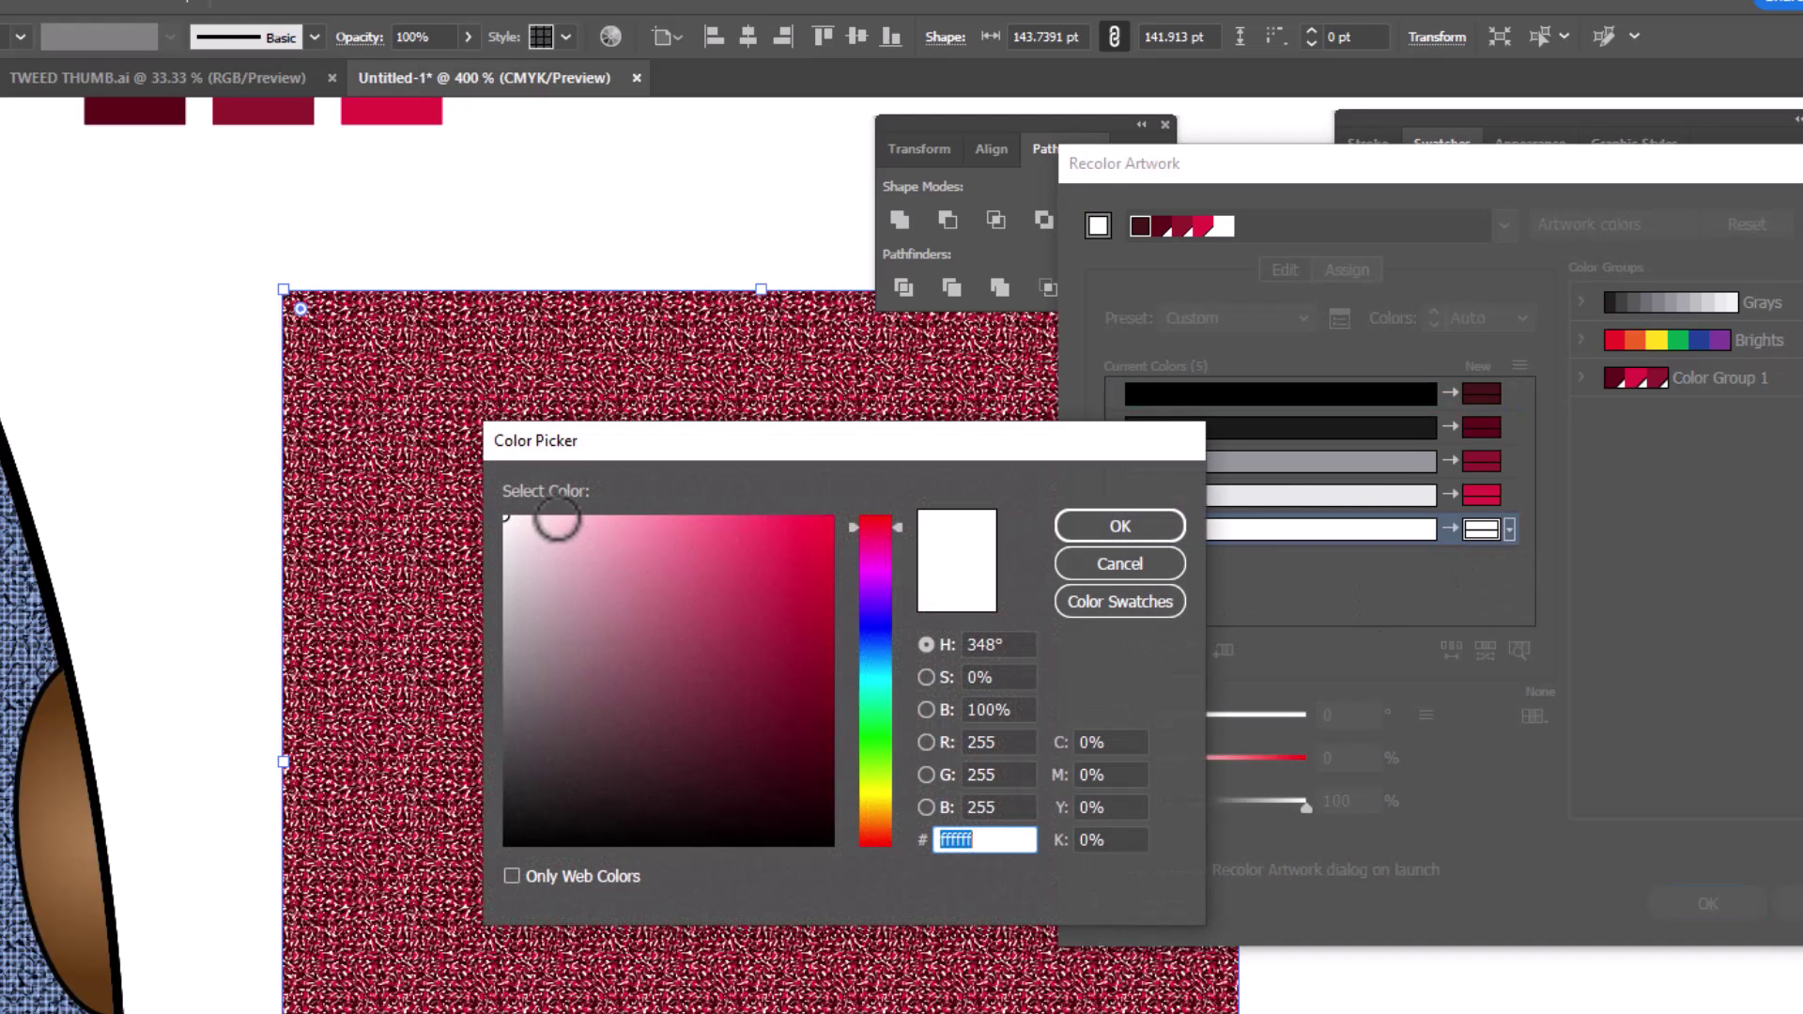
{"action": "left_click", "coordinate": [582, 522]}
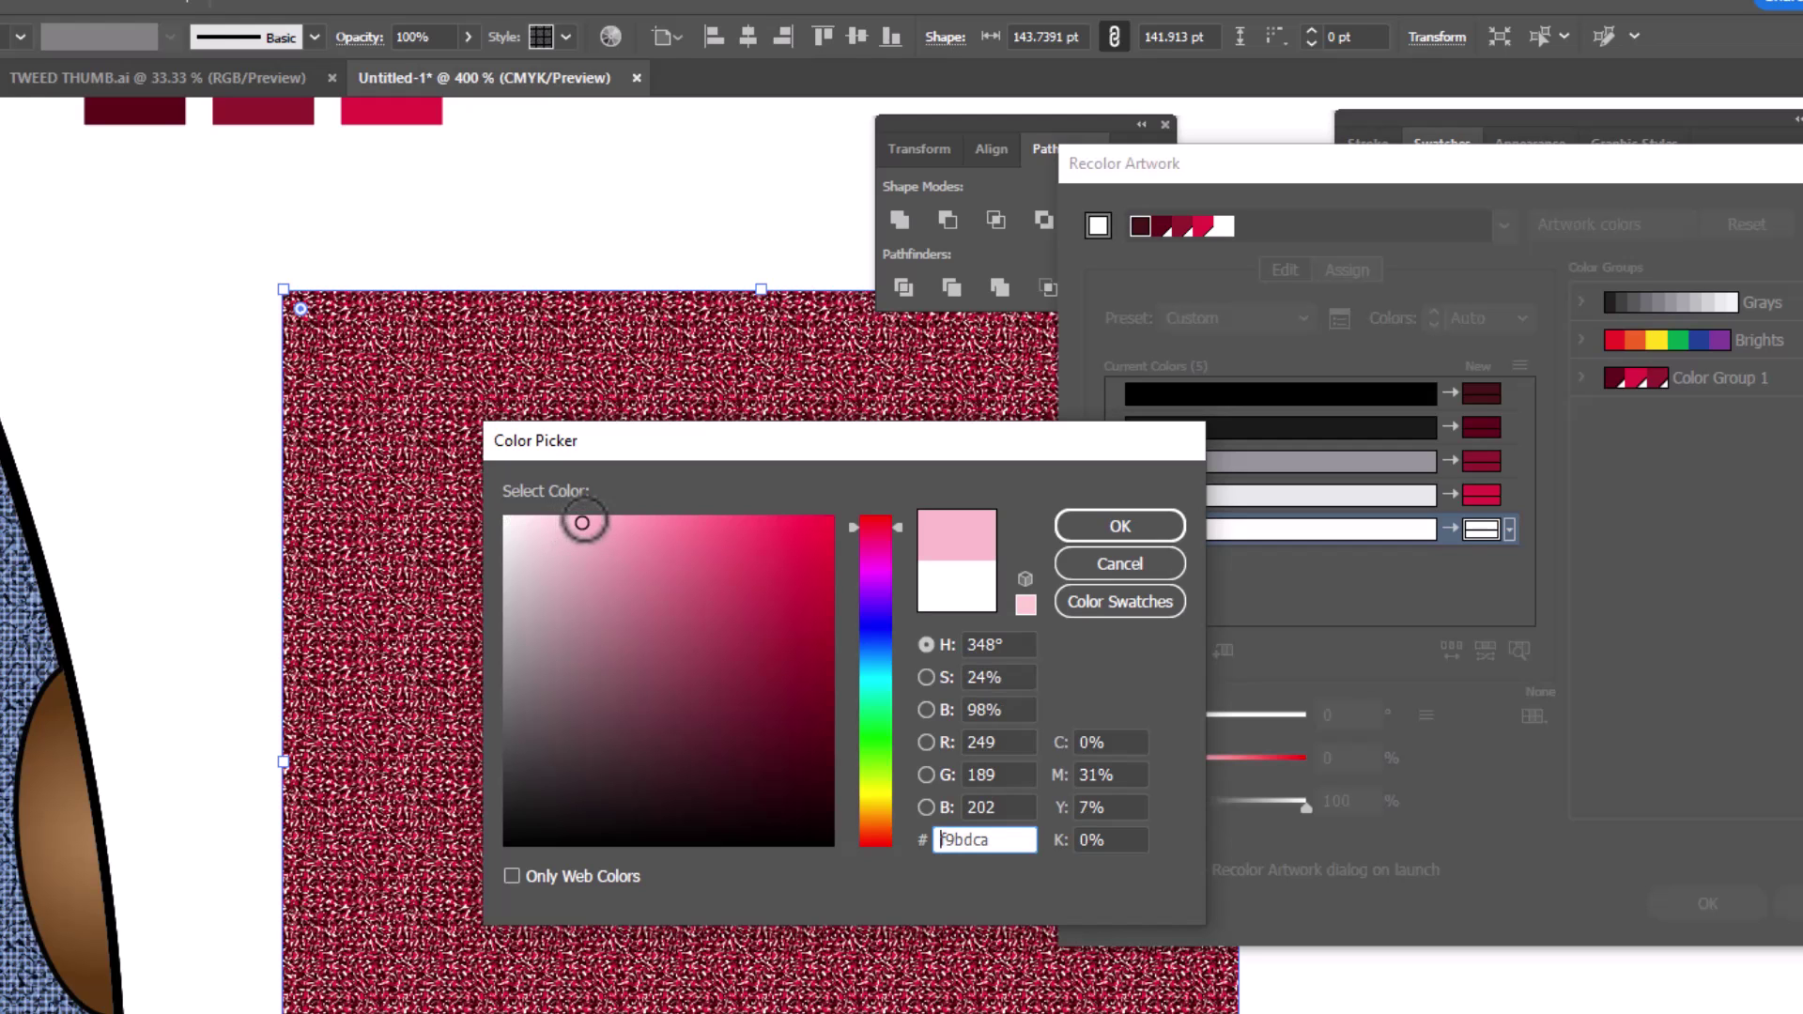
{"action": "left_click", "coordinate": [616, 518]}
{"action": "left_click", "coordinate": [1139, 528]}
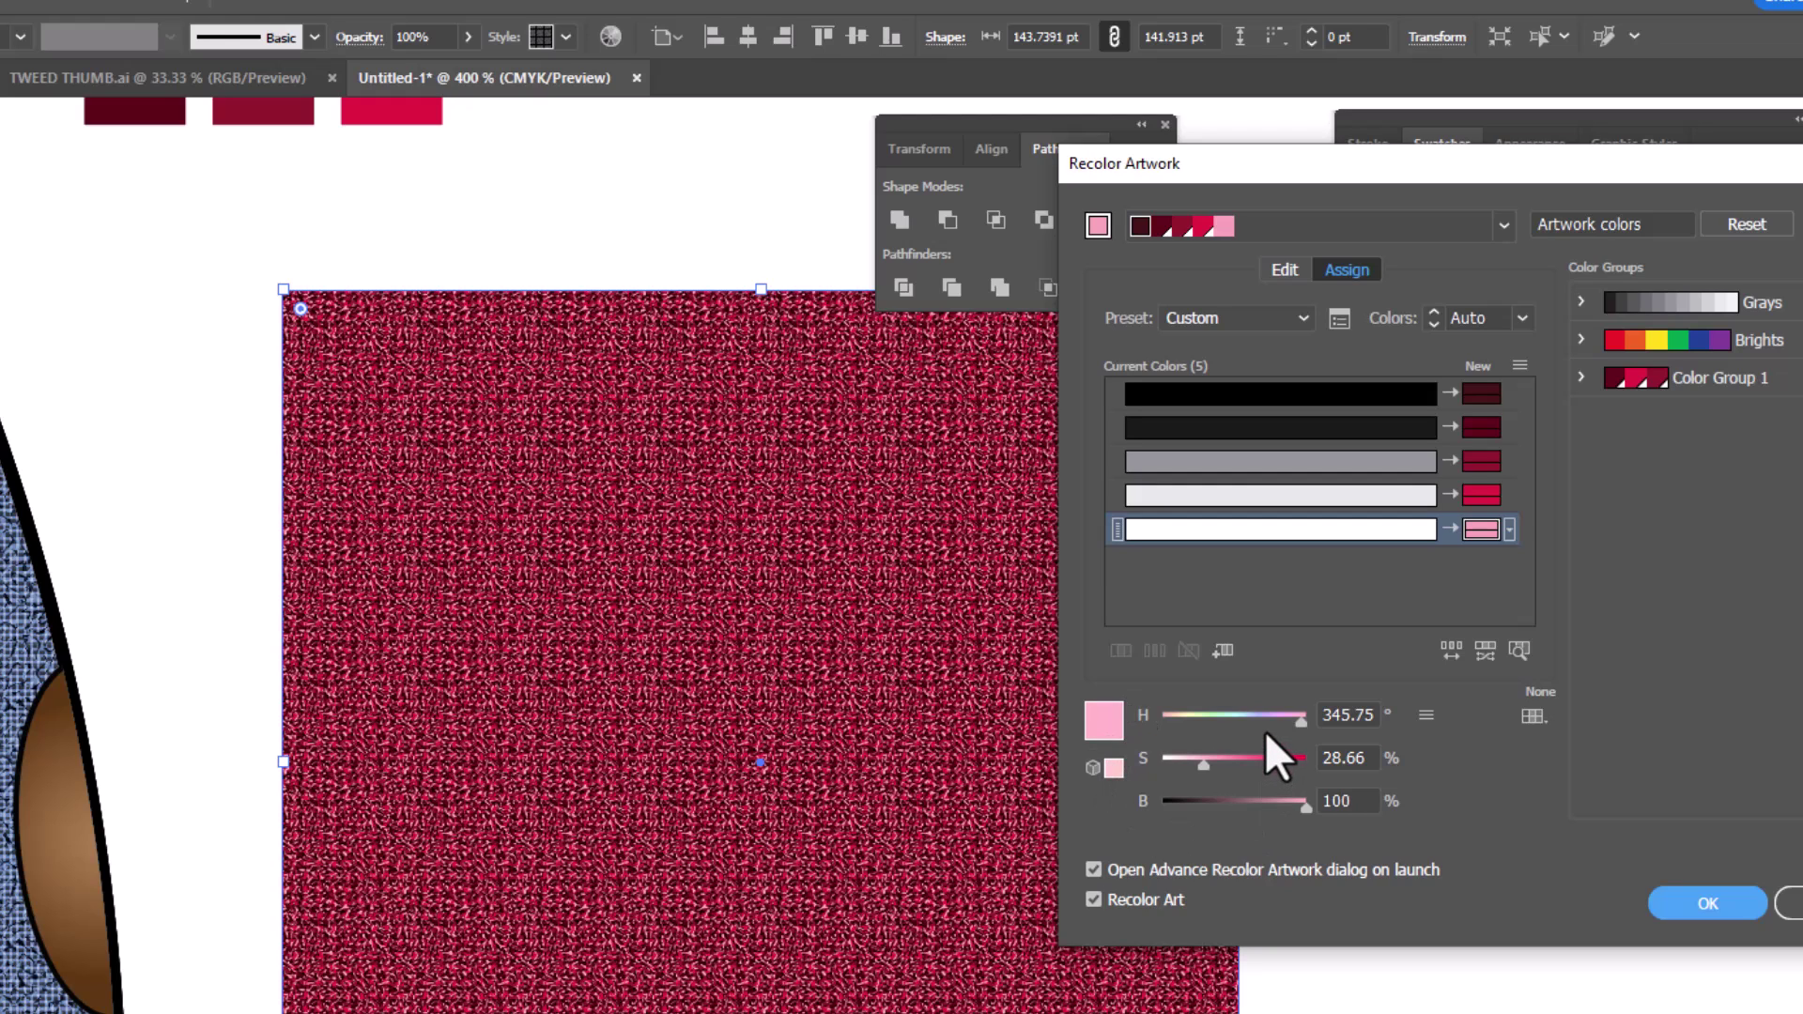
{"action": "left_click", "coordinate": [1739, 909]}
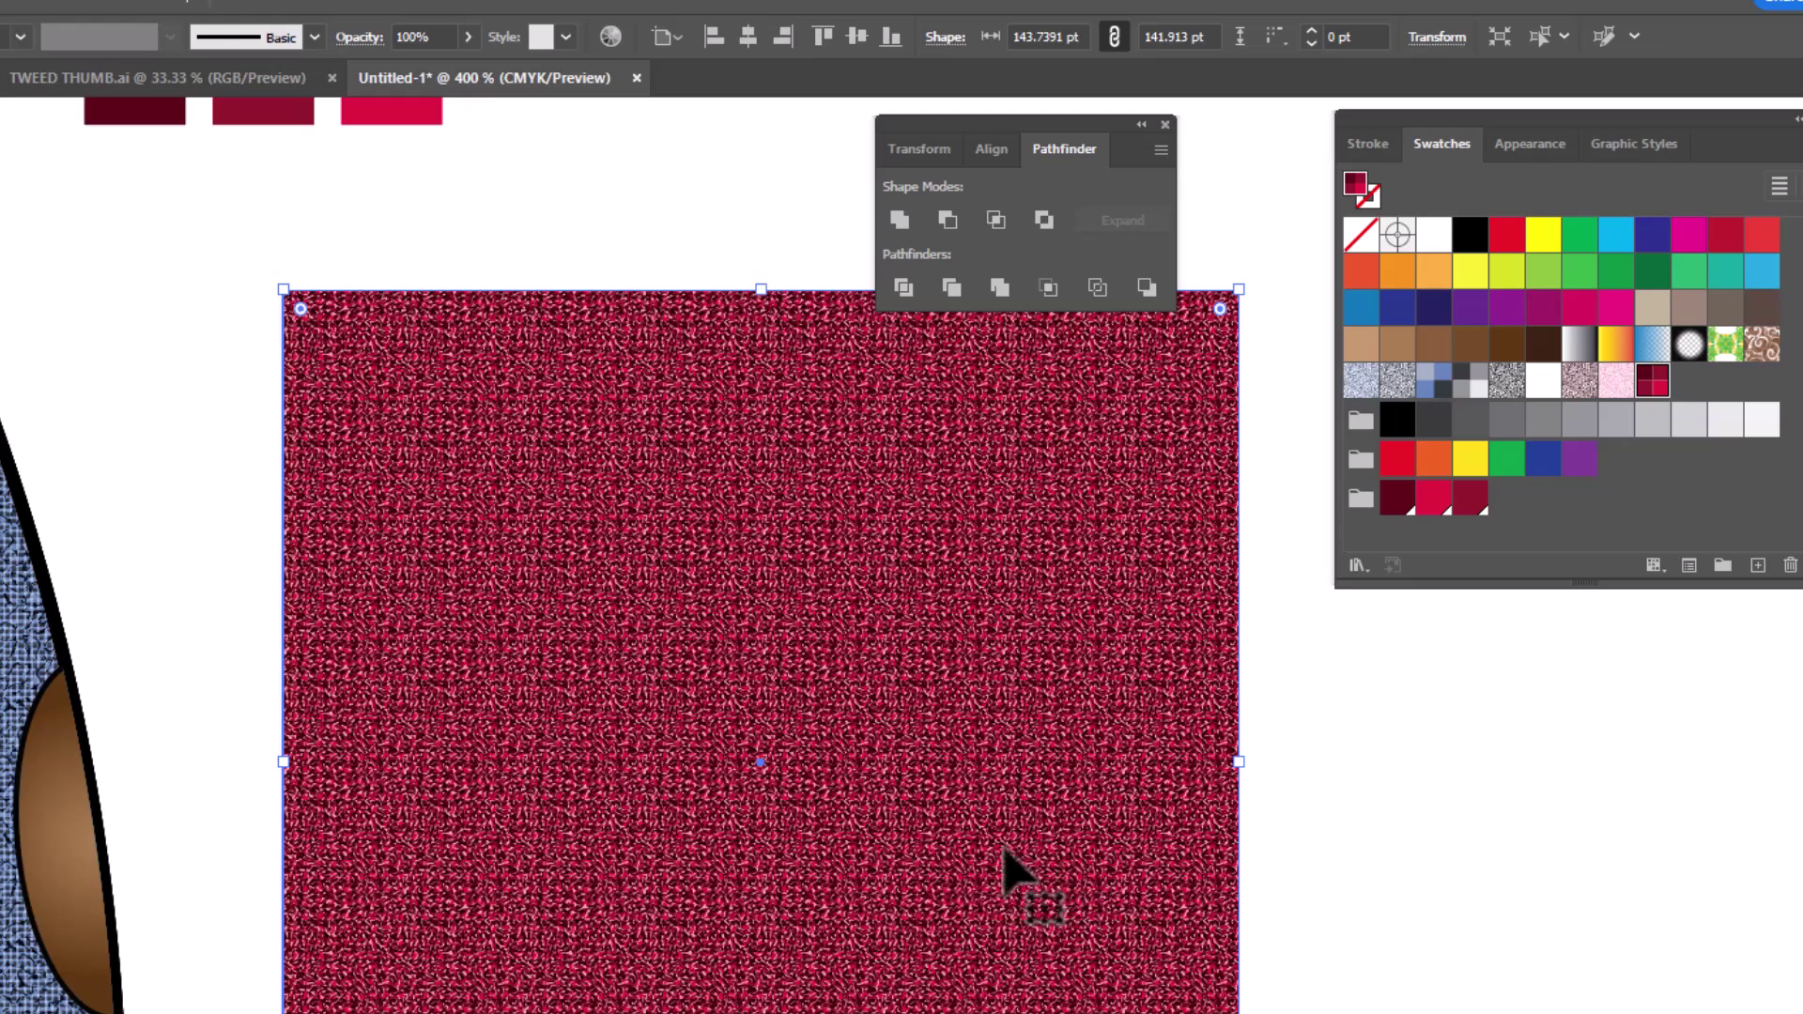
Save the red tweed rectangle's look as a graphic style named "tweed Cherry".
{"action": "left_click", "coordinate": [1639, 144]}
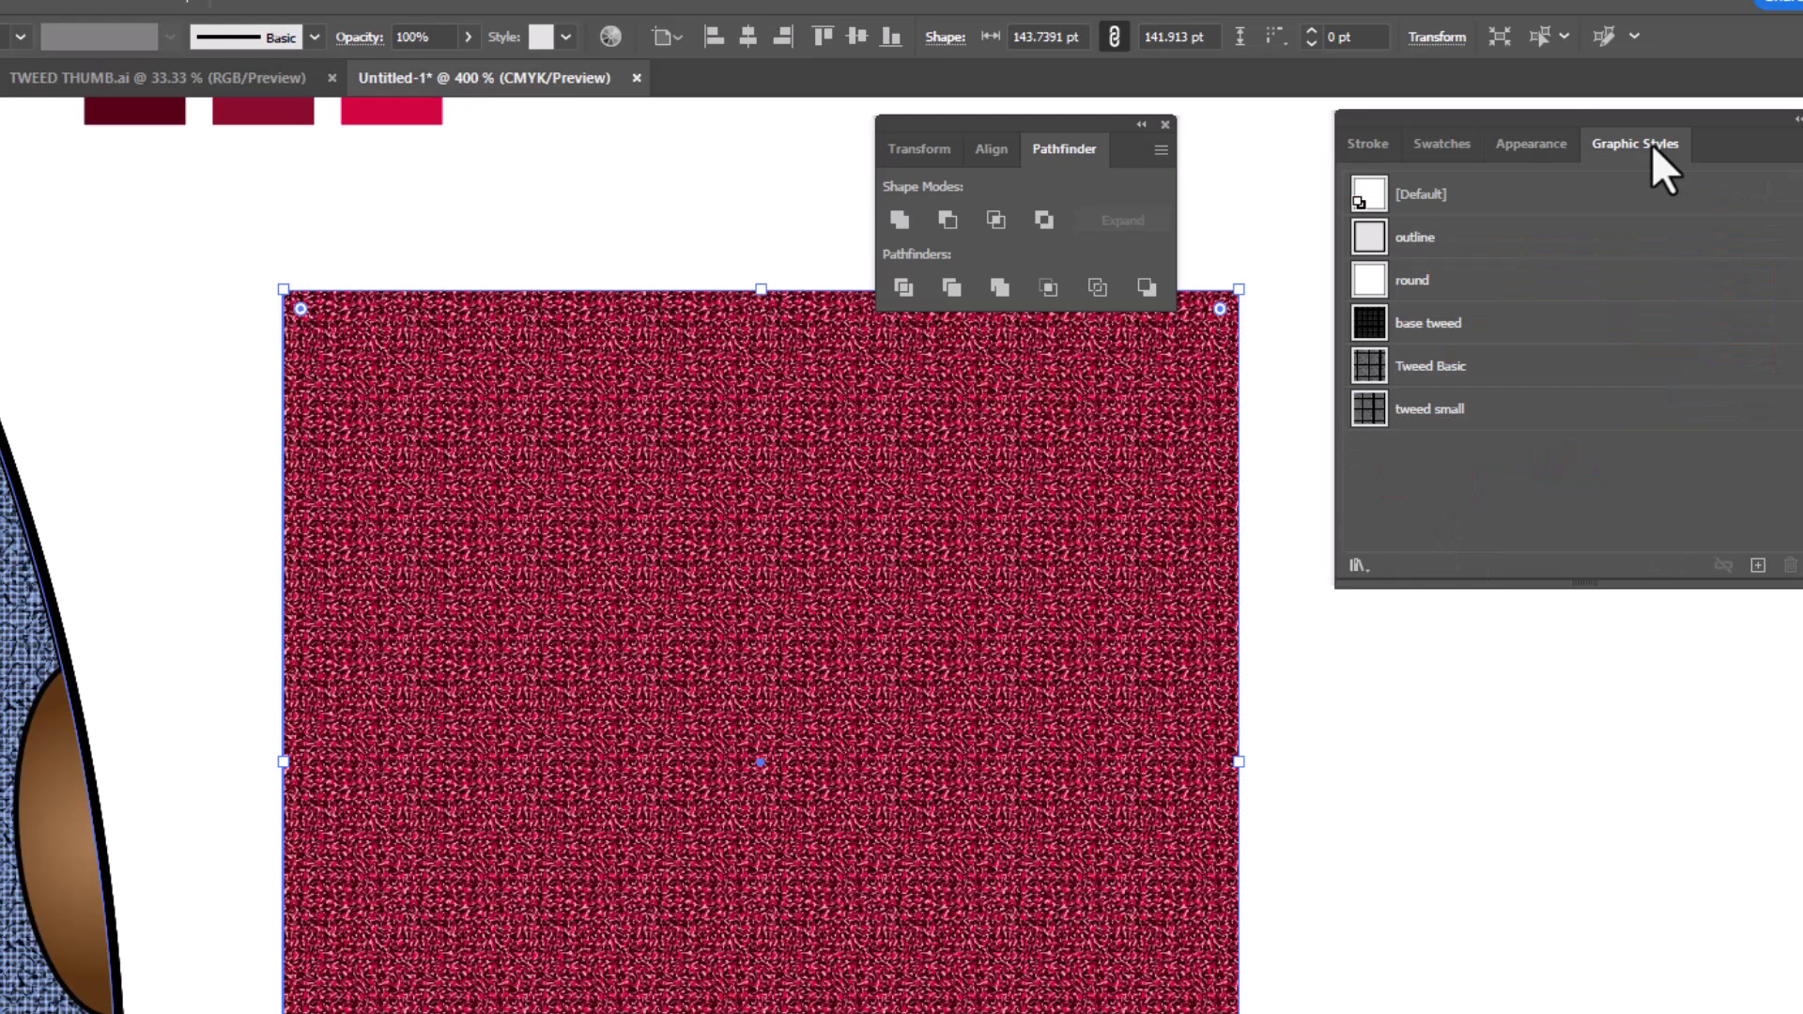
{"action": "left_click", "coordinate": [1758, 567]}
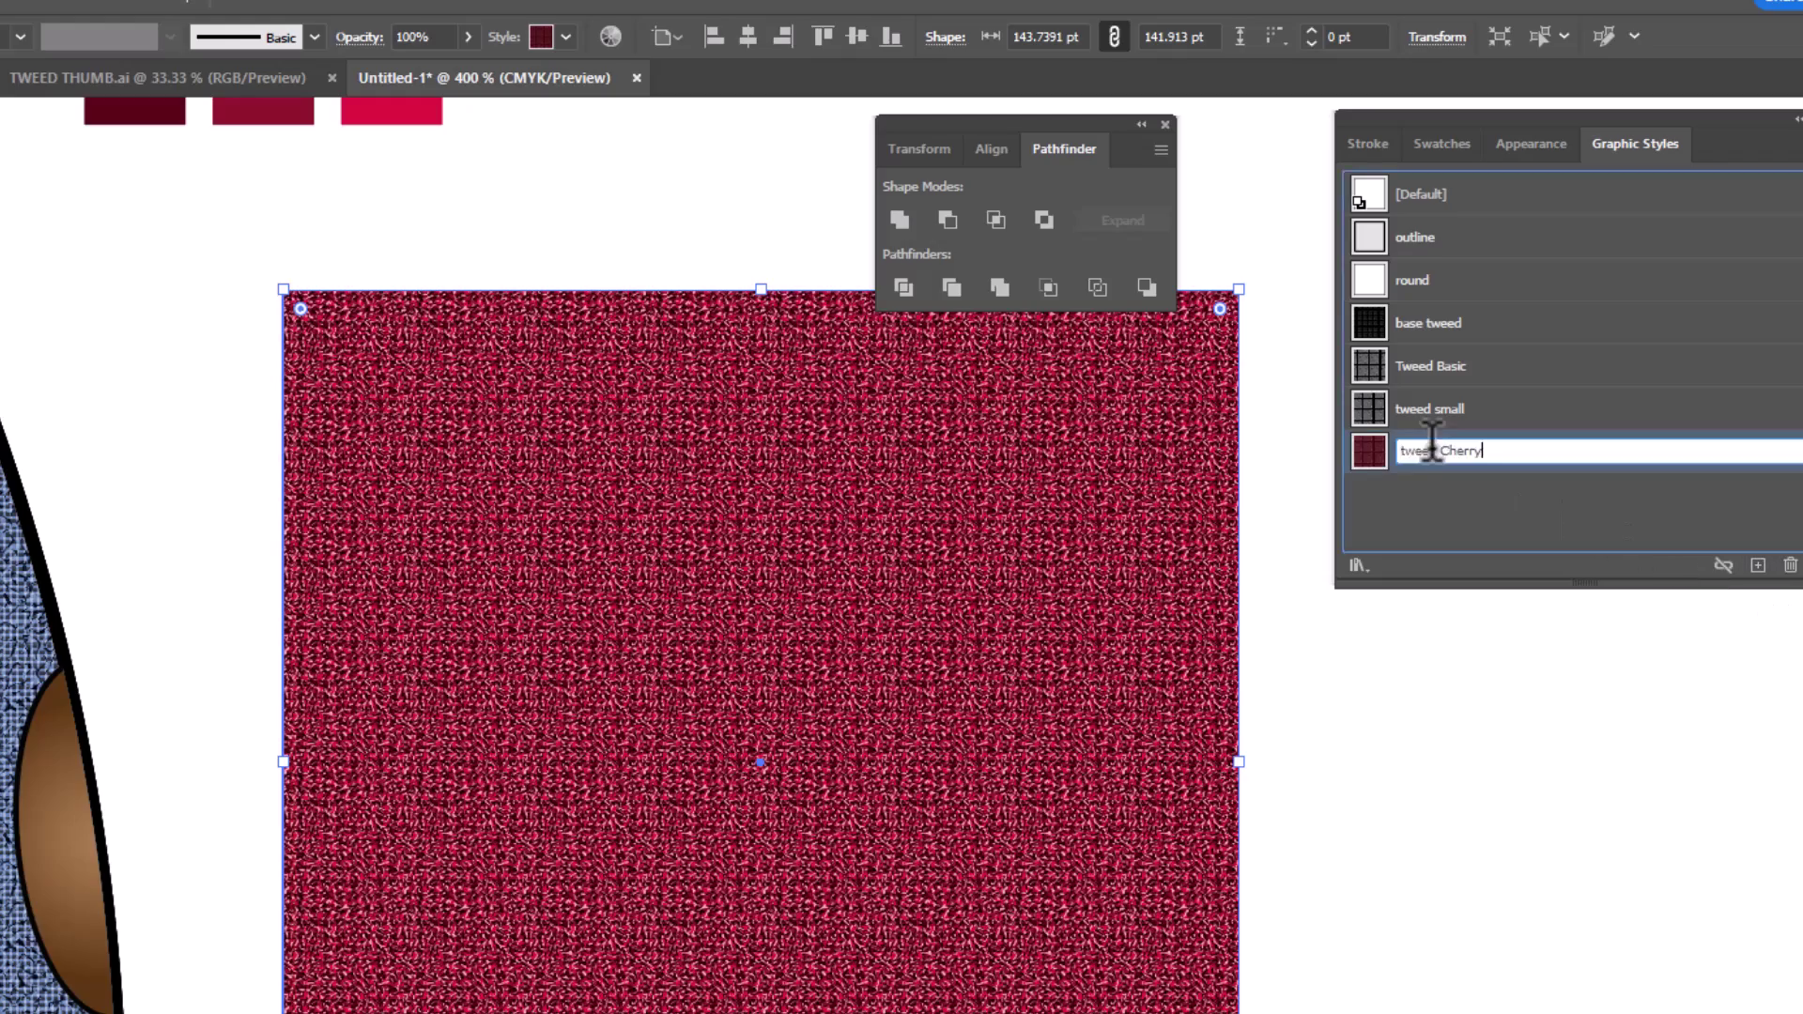
{"action": "key", "text": "Return"}
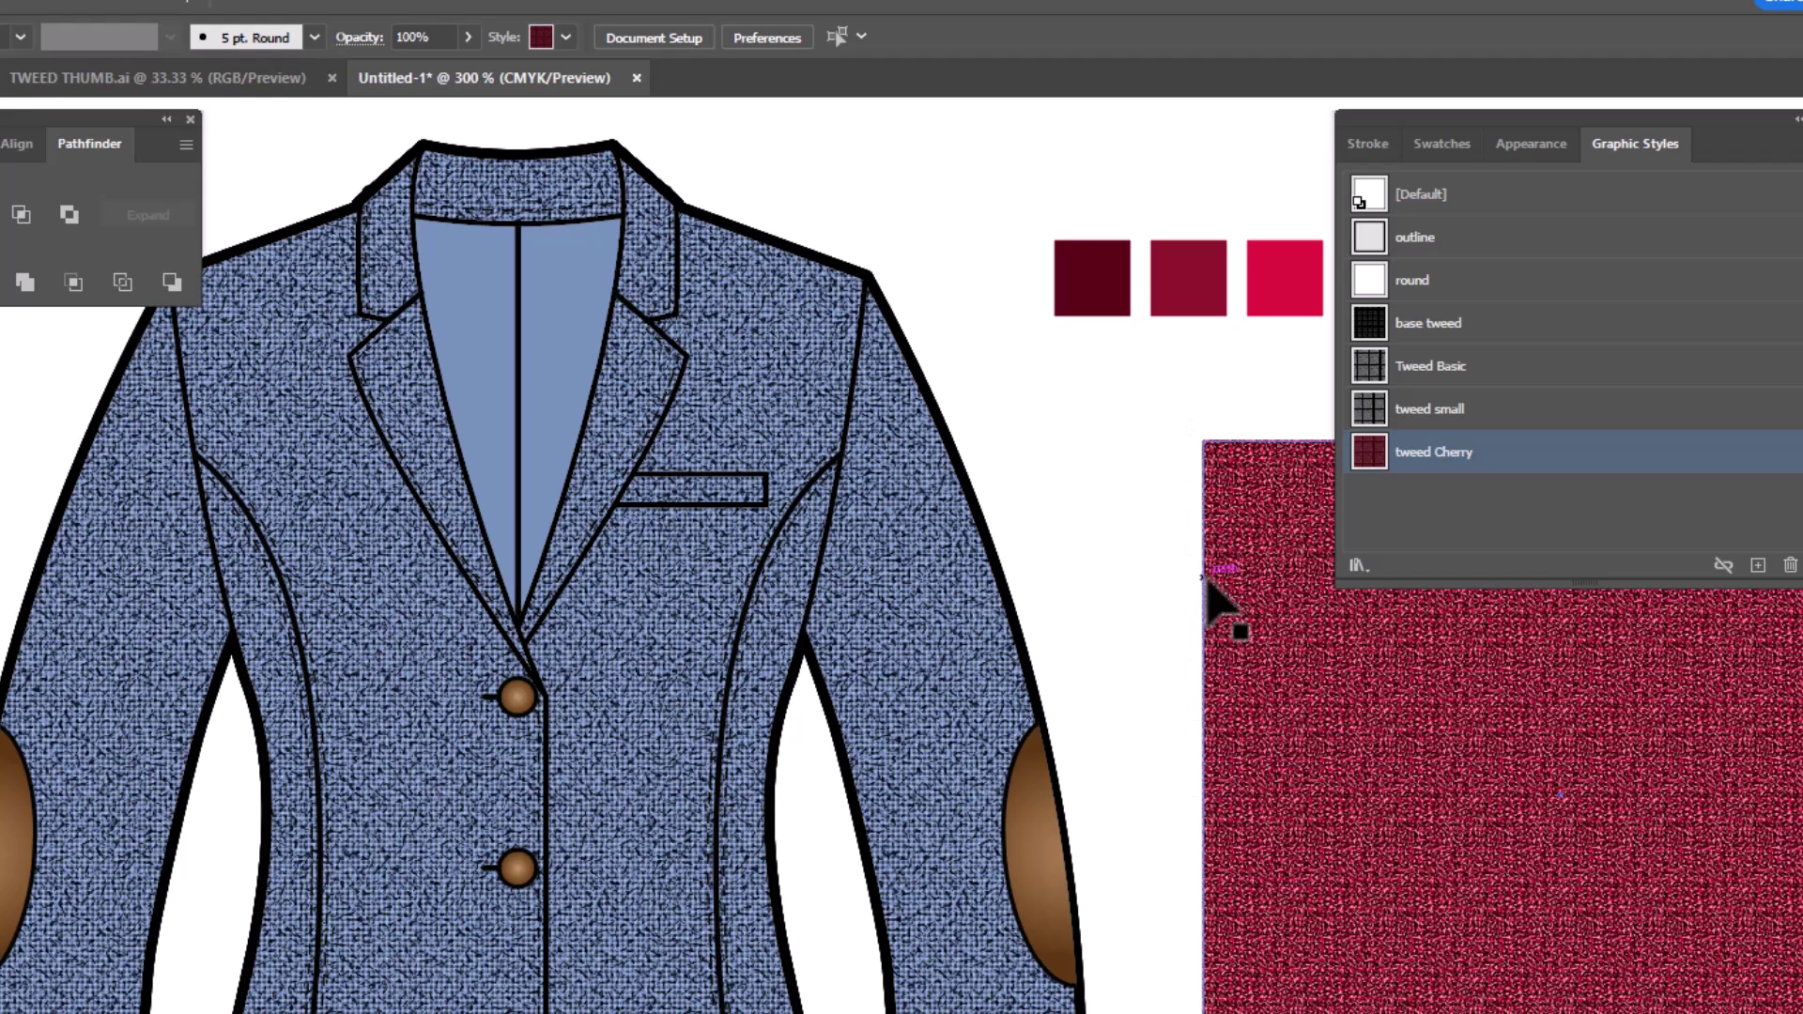
Add a black outline to the red tweed rectangle and save this version as another graphic style, then deselect it.
{"action": "left_click", "coordinate": [1352, 798]}
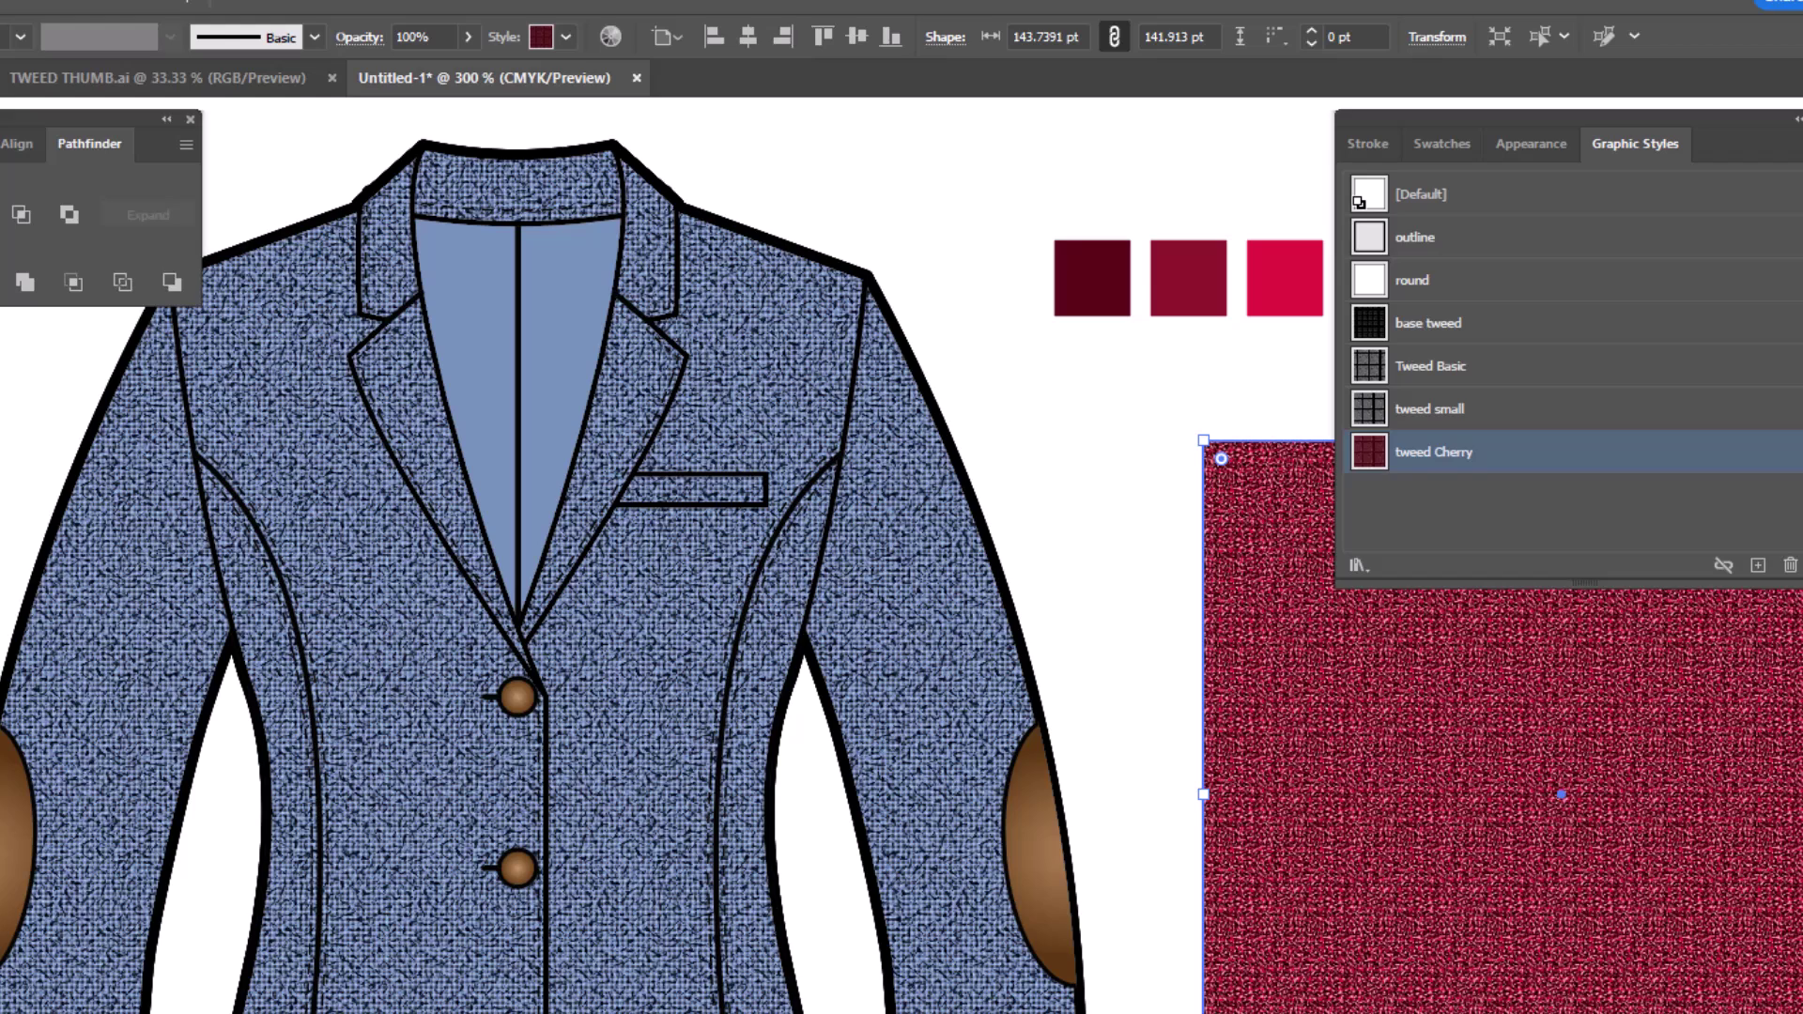
{"action": "key", "text": "d"}
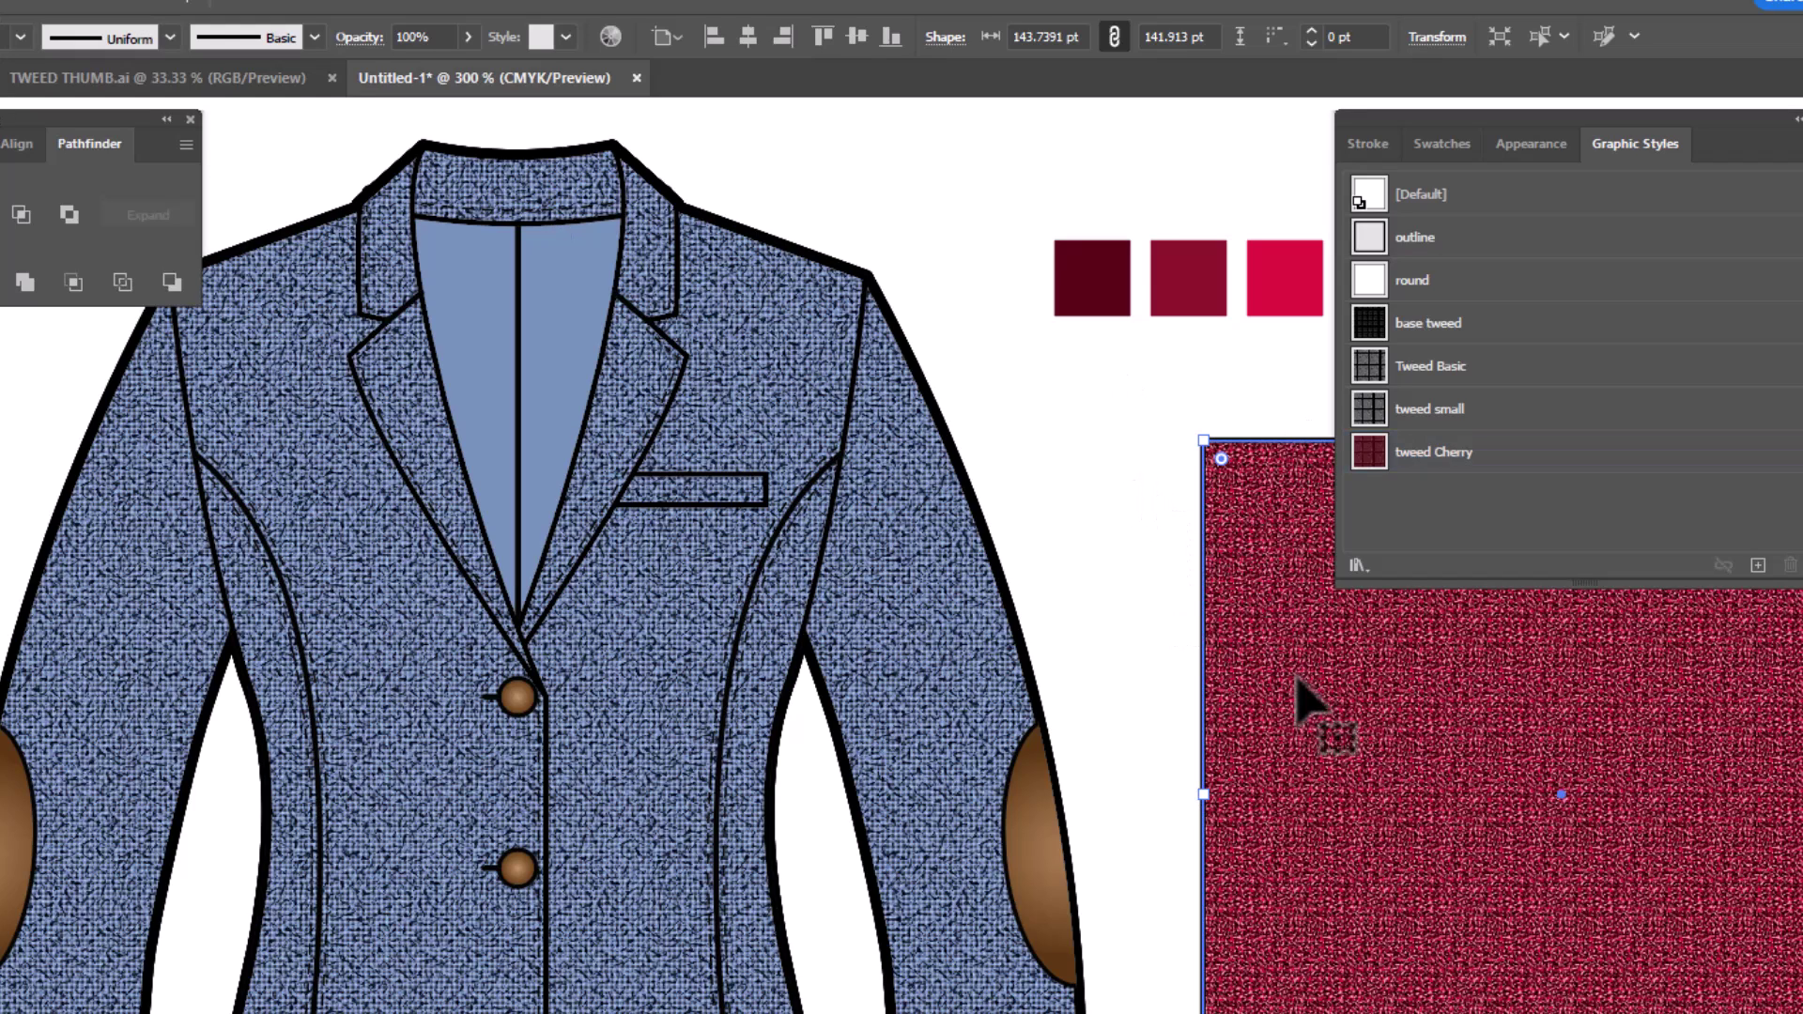
{"action": "left_click", "coordinate": [1756, 563]}
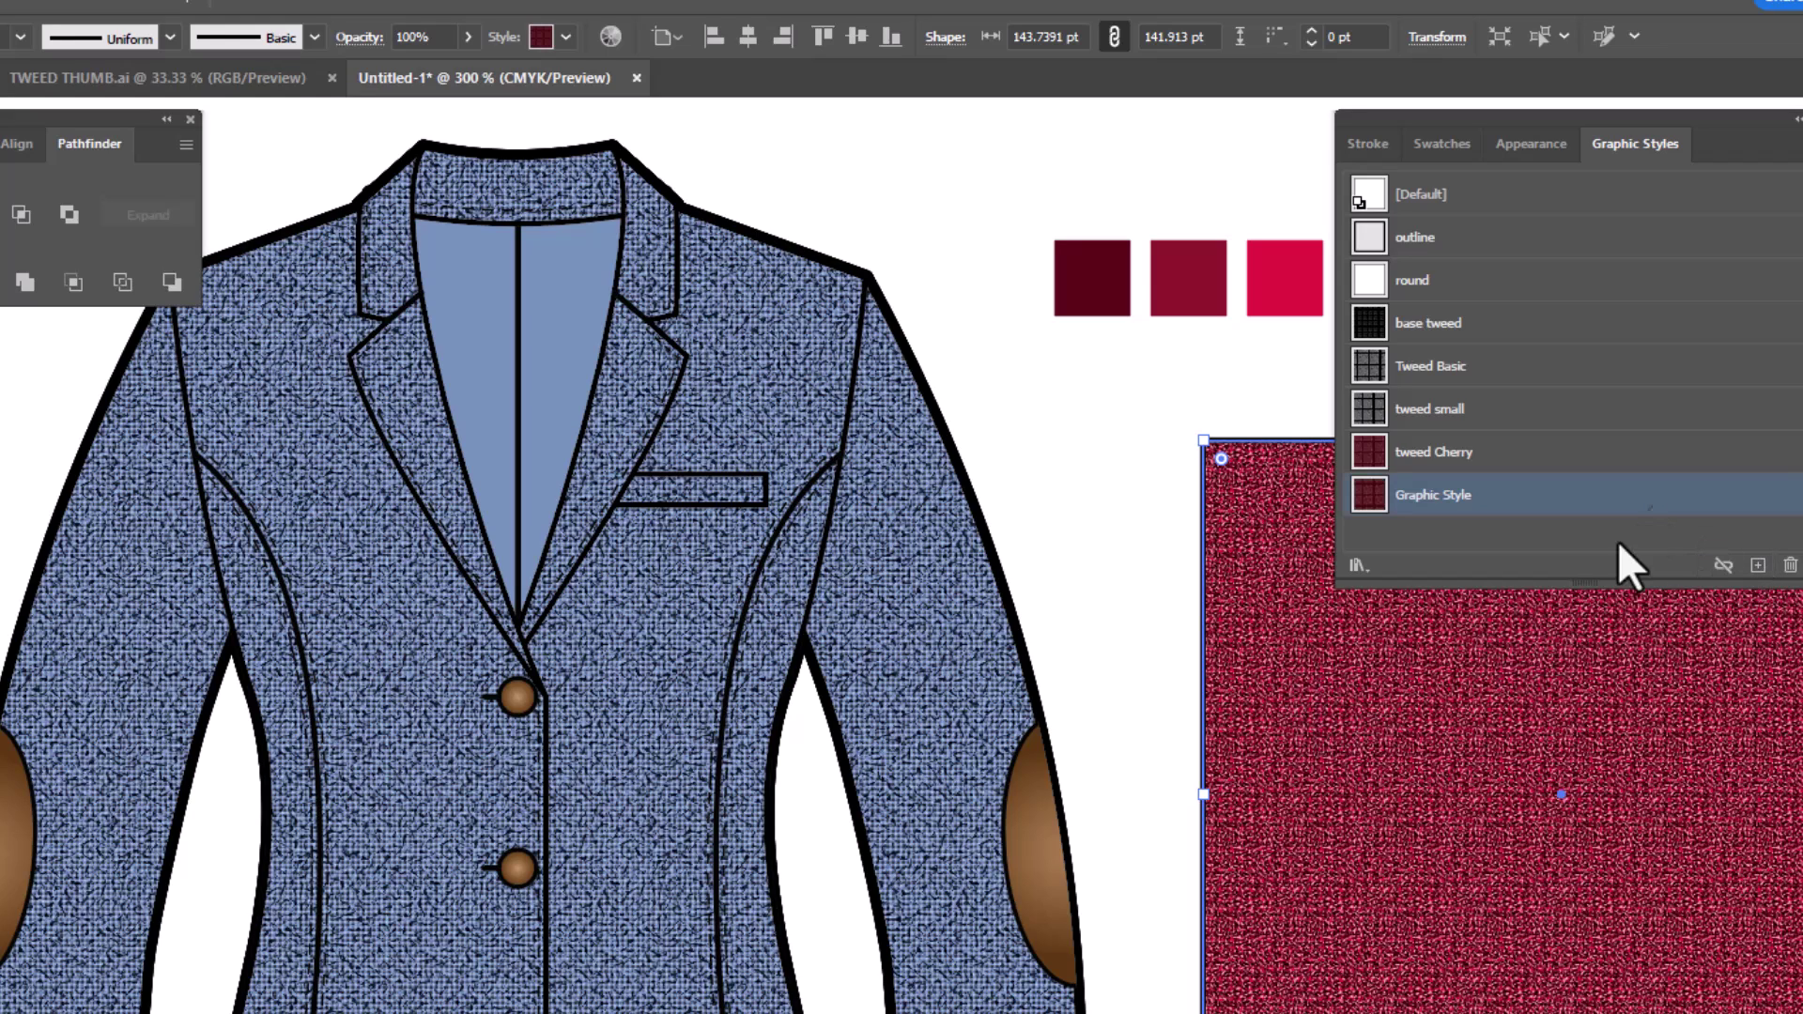
{"action": "left_click", "coordinate": [1122, 473]}
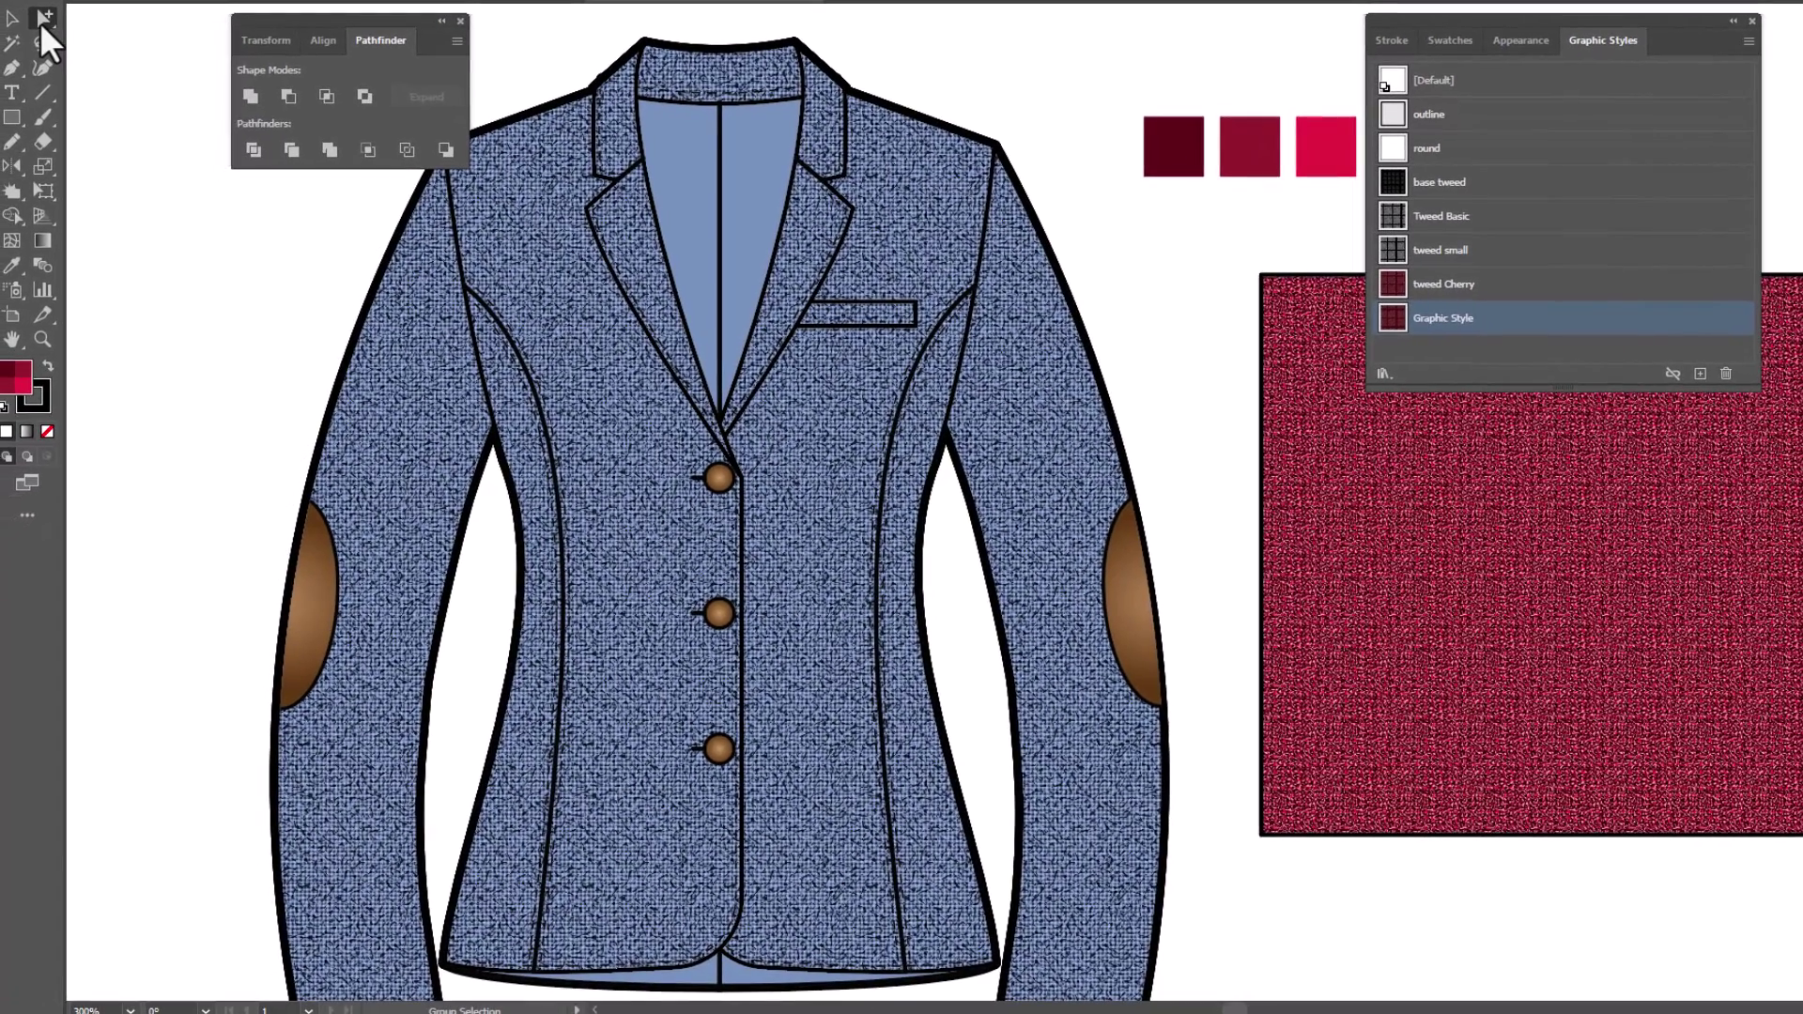
Select all jacket pieces sharing the blue tweed panel's appearance and apply the outlined red tweed graphic style to them.
{"action": "left_click", "coordinate": [927, 217]}
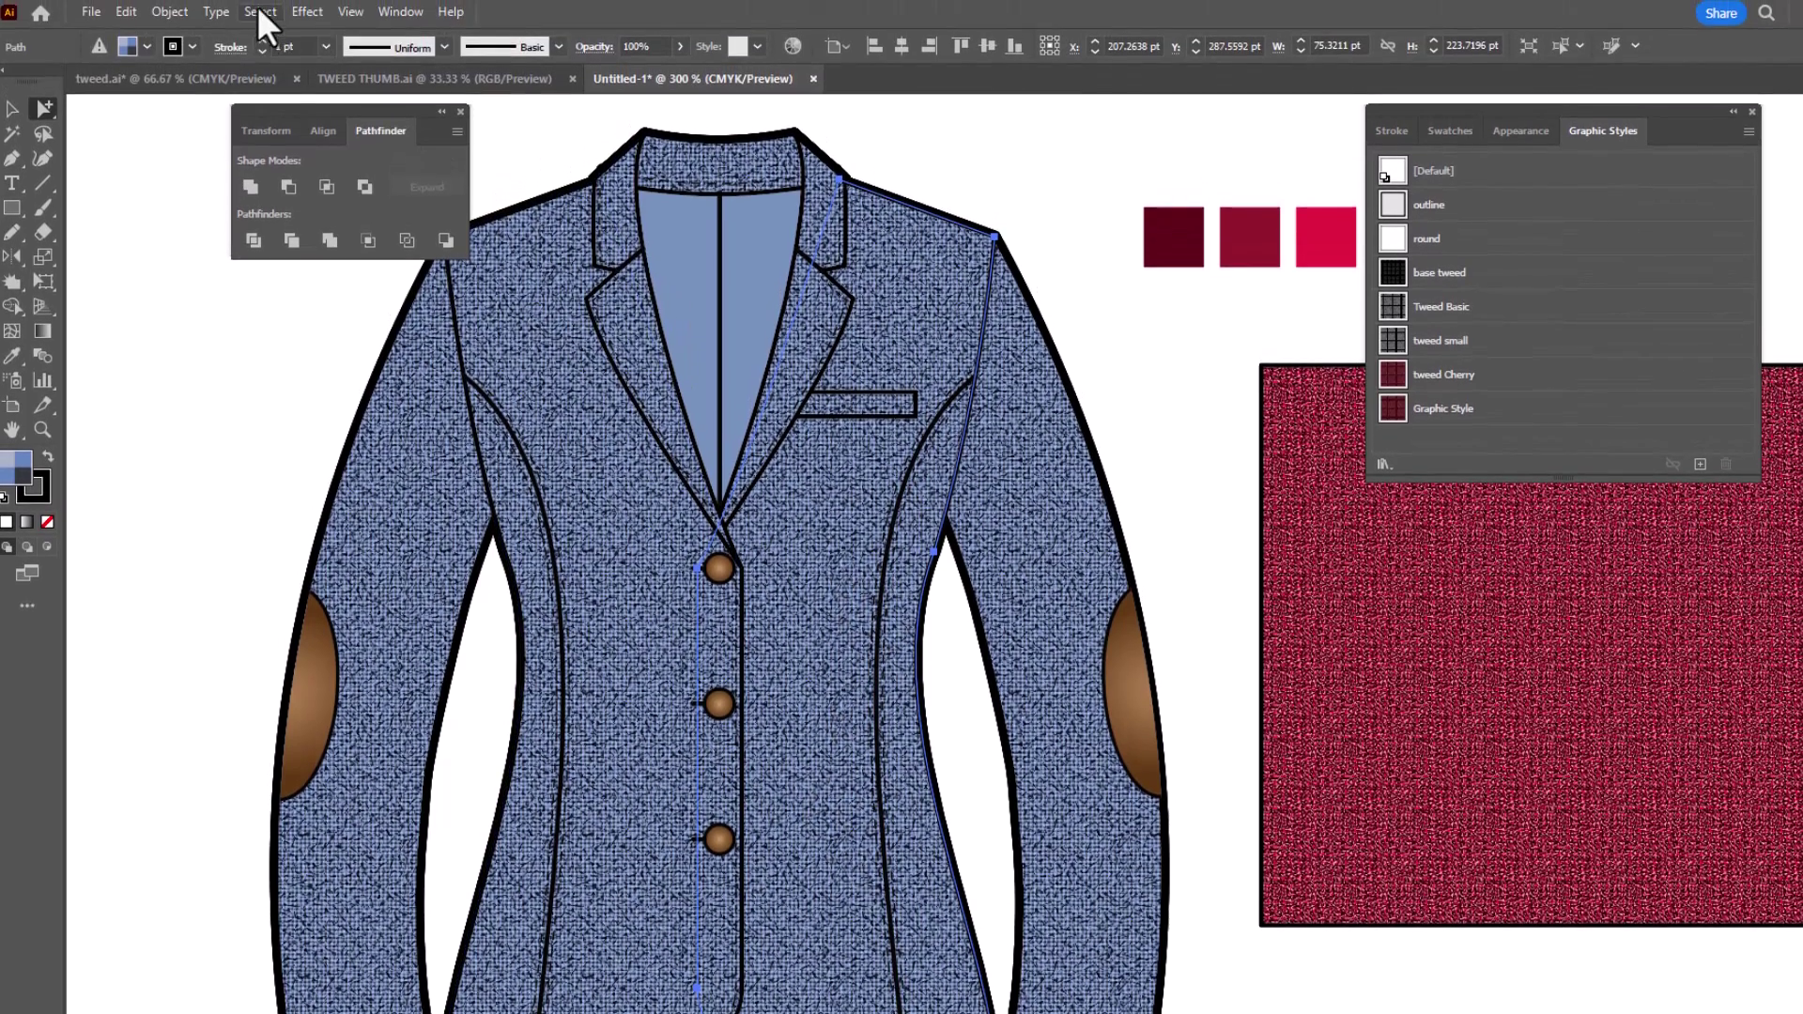
{"action": "left_click", "coordinate": [259, 12]}
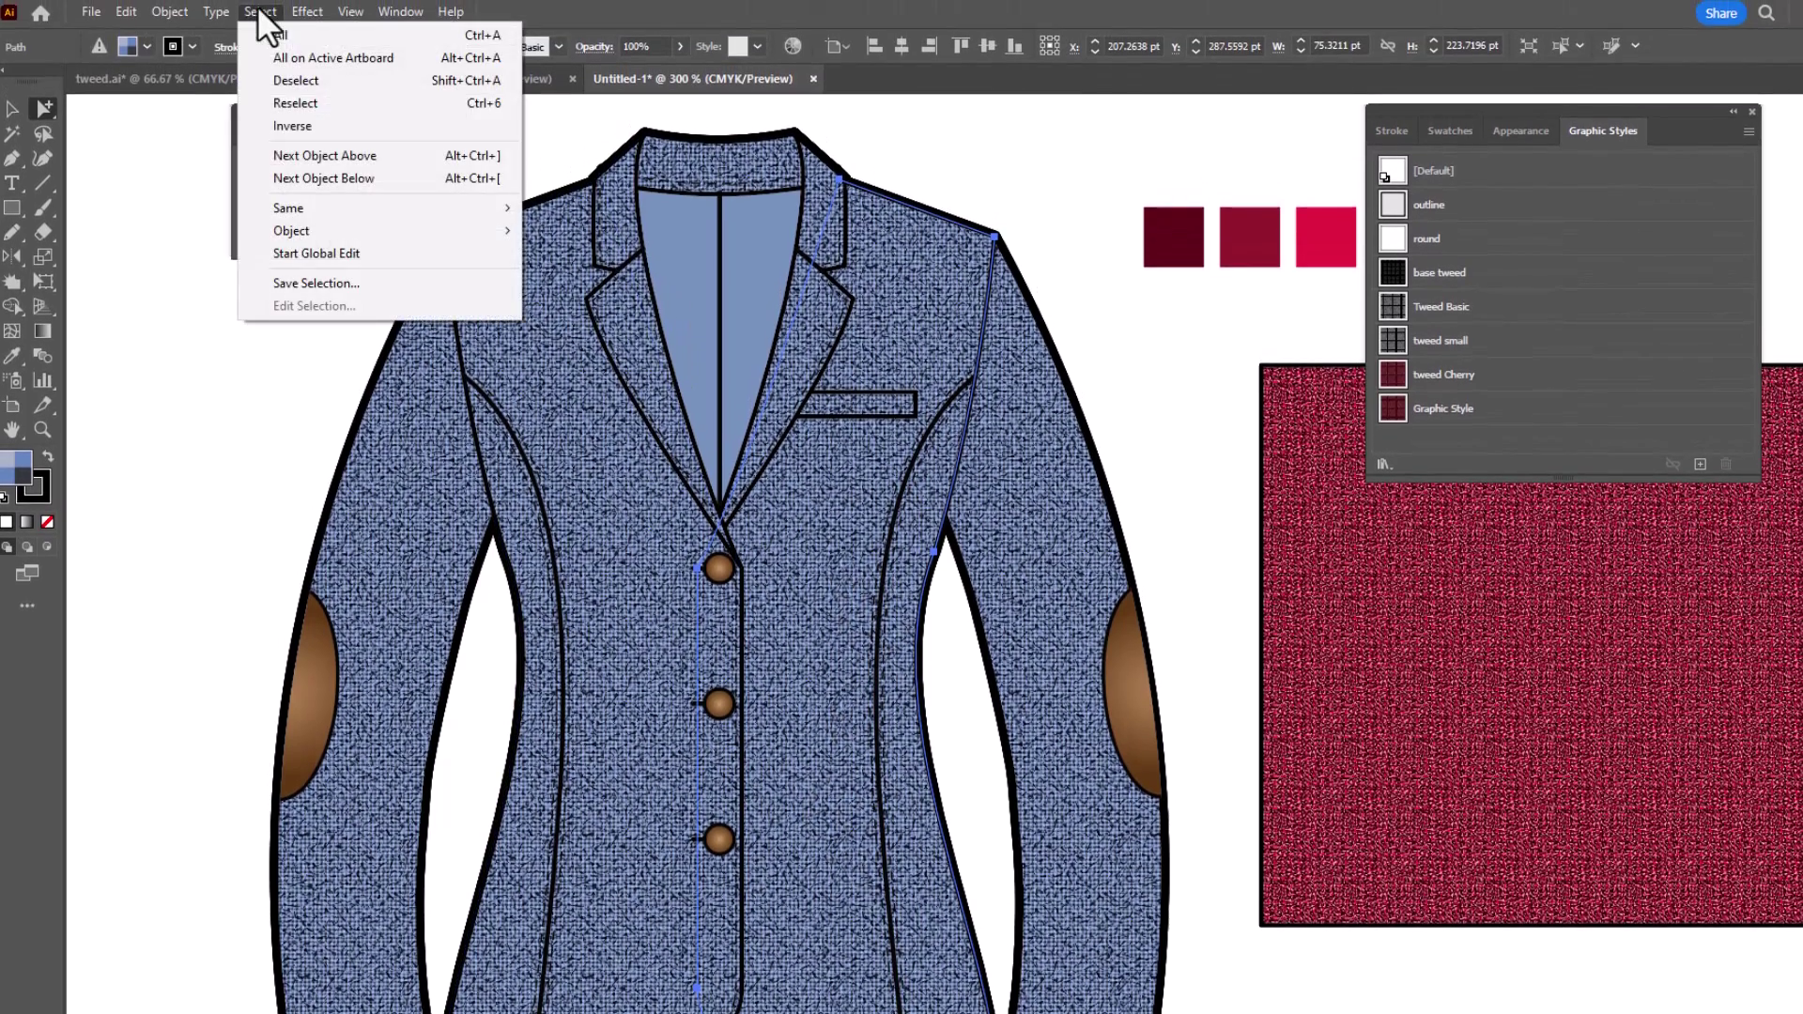
{"action": "mouse_move", "coordinate": [479, 201]}
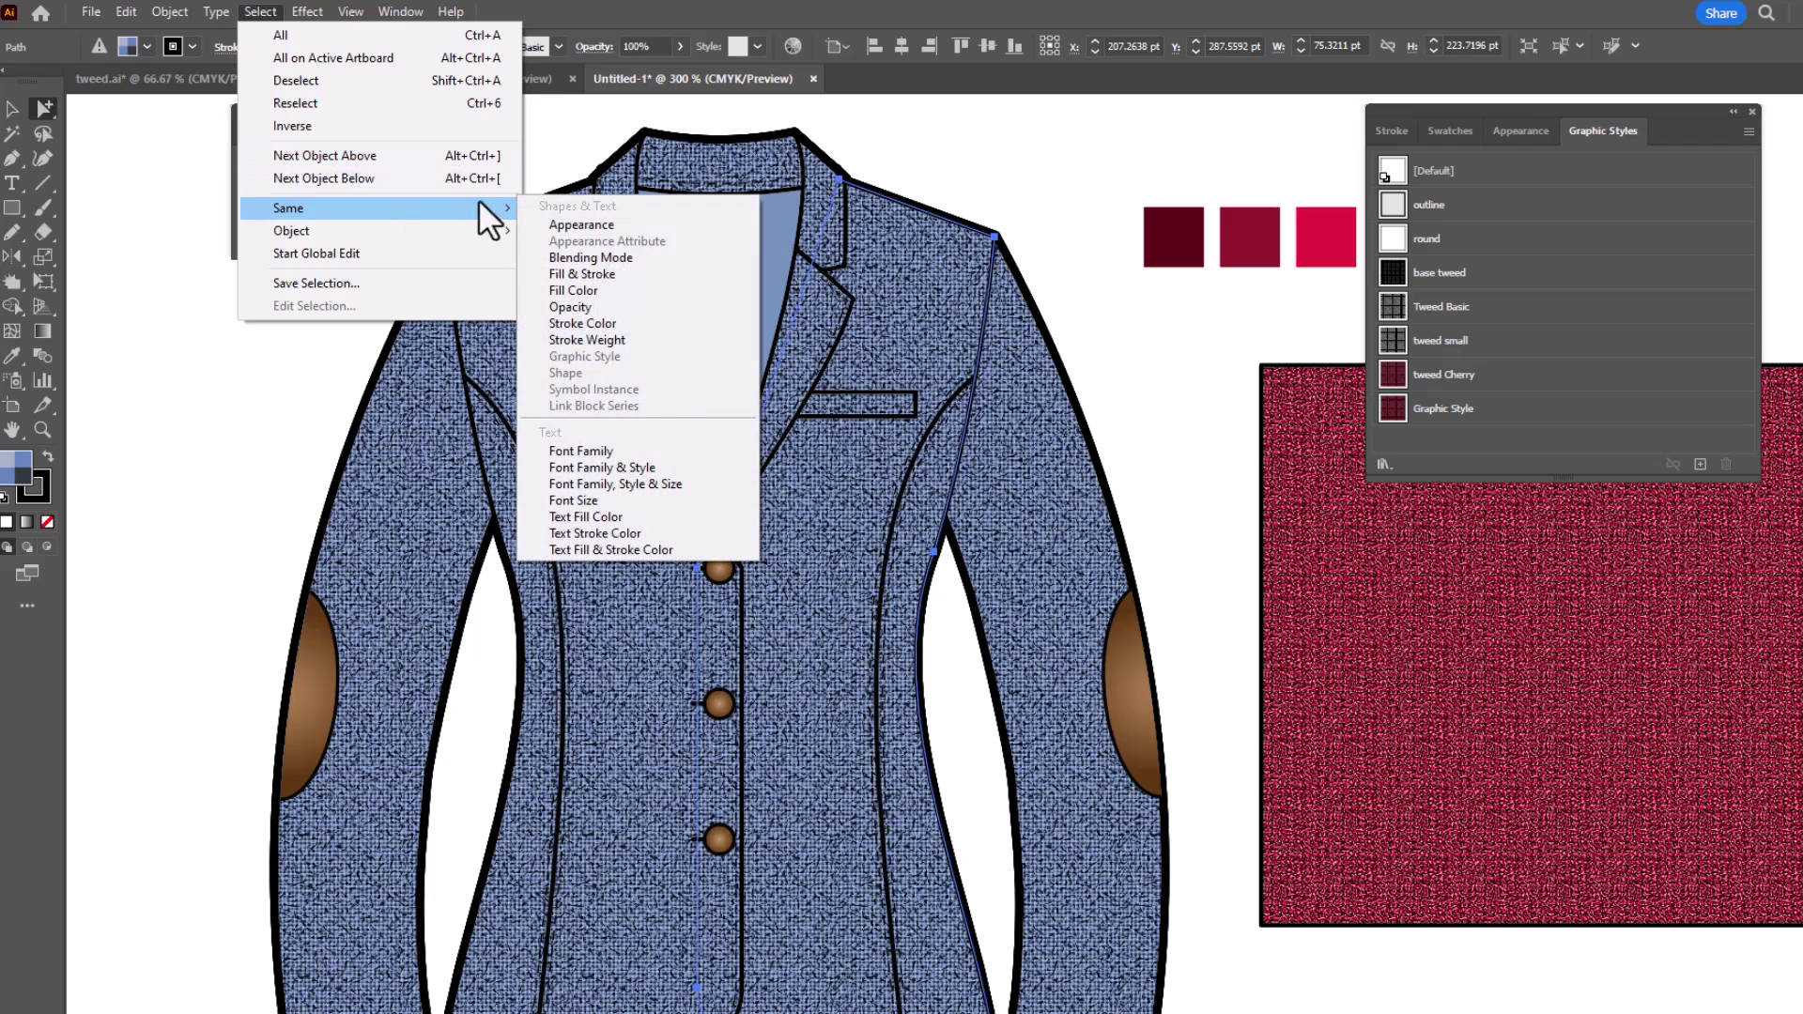
{"action": "left_click", "coordinate": [571, 223]}
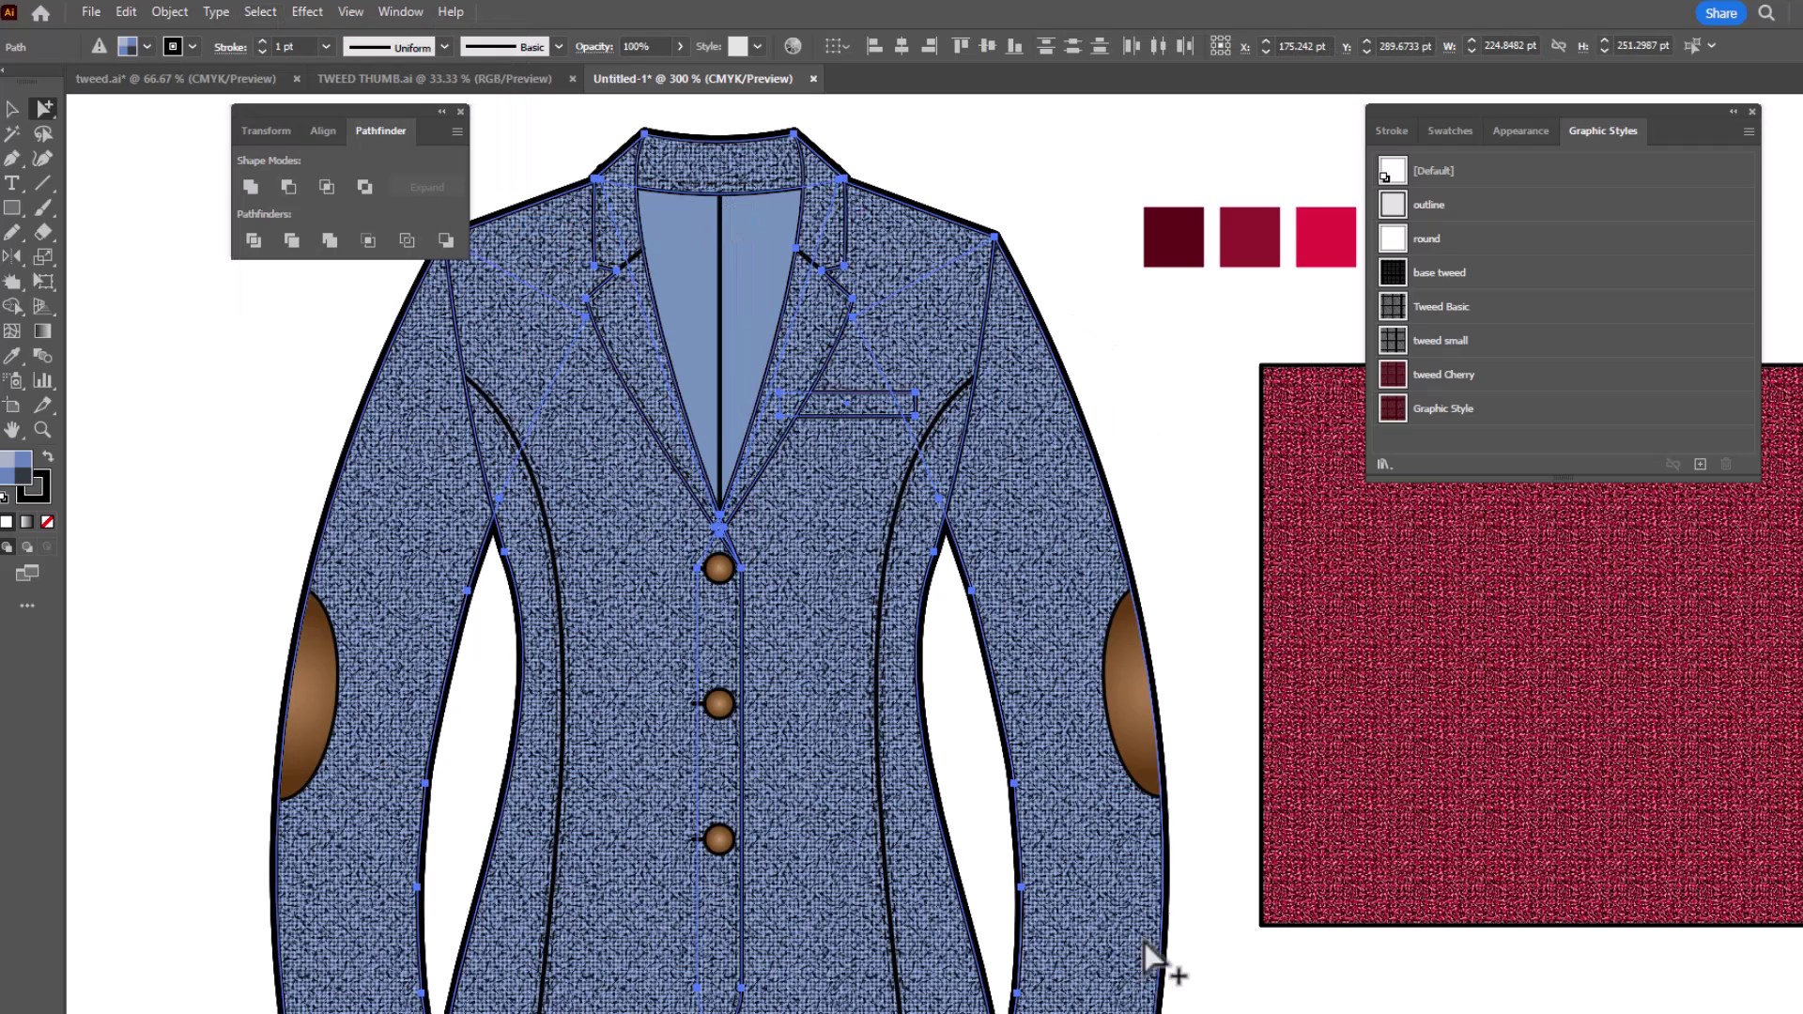
{"action": "left_click", "coordinate": [1429, 410]}
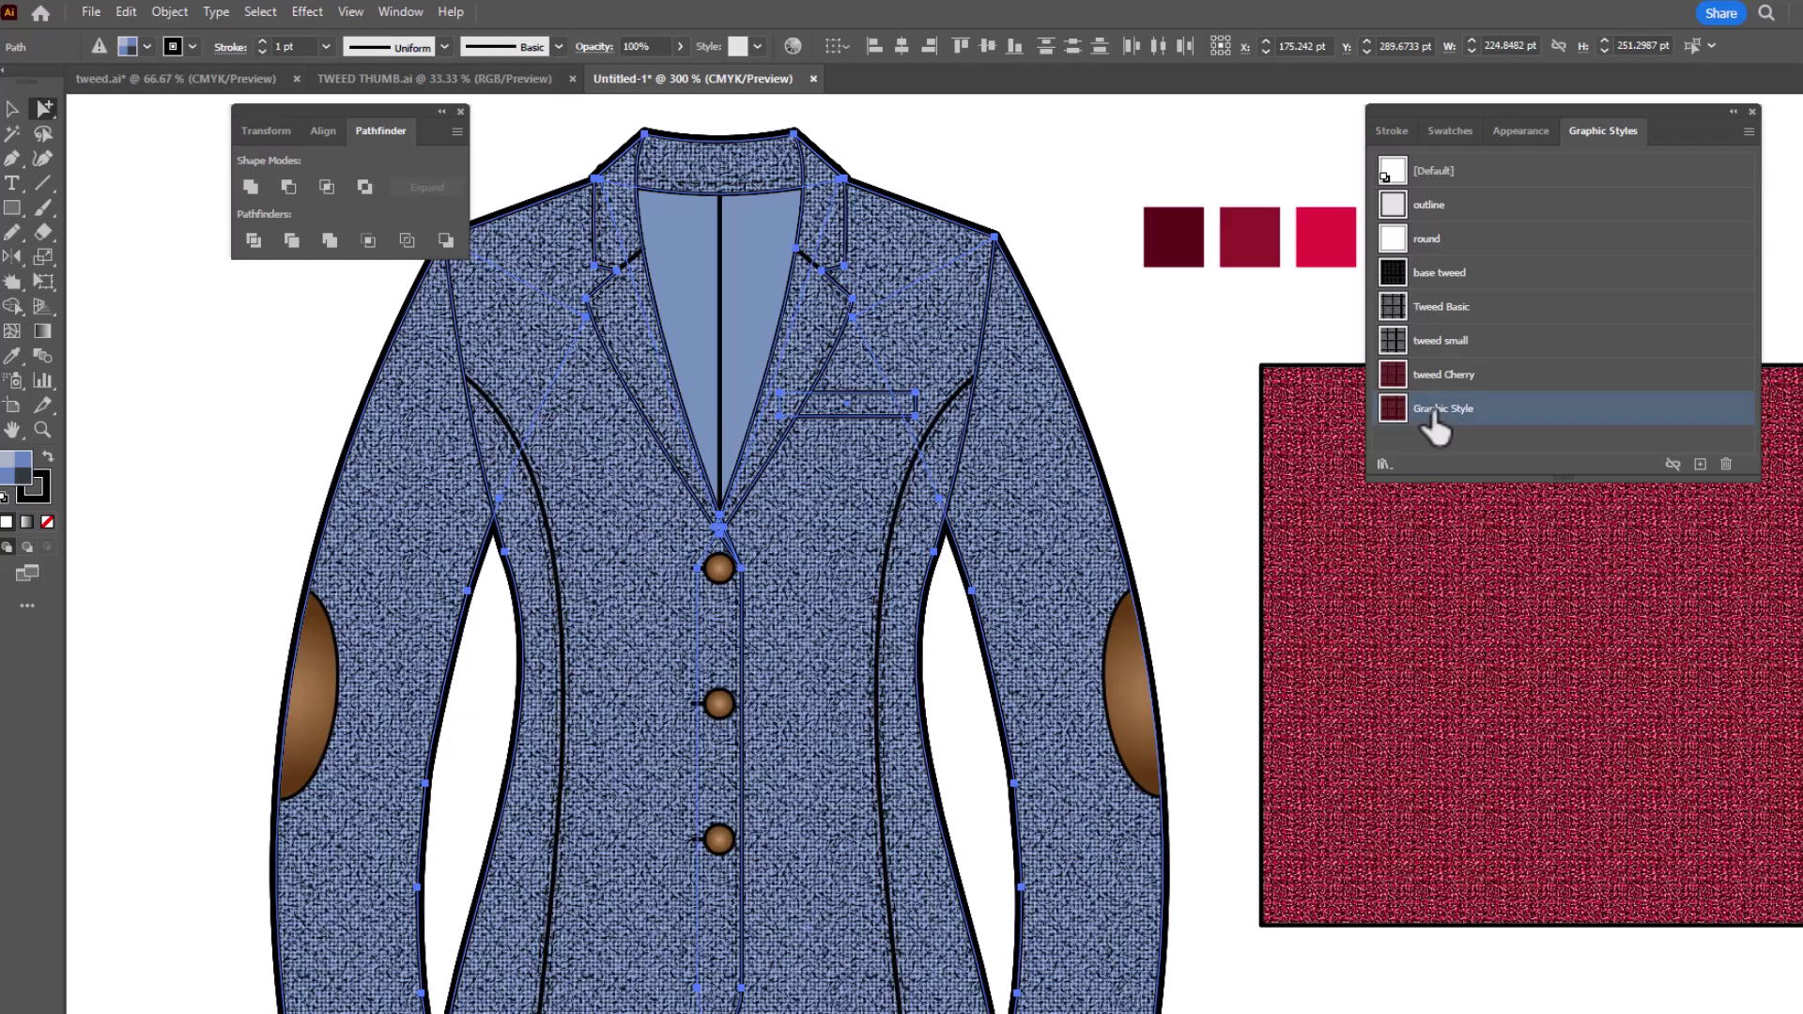
{"action": "left_click", "coordinate": [1221, 399]}
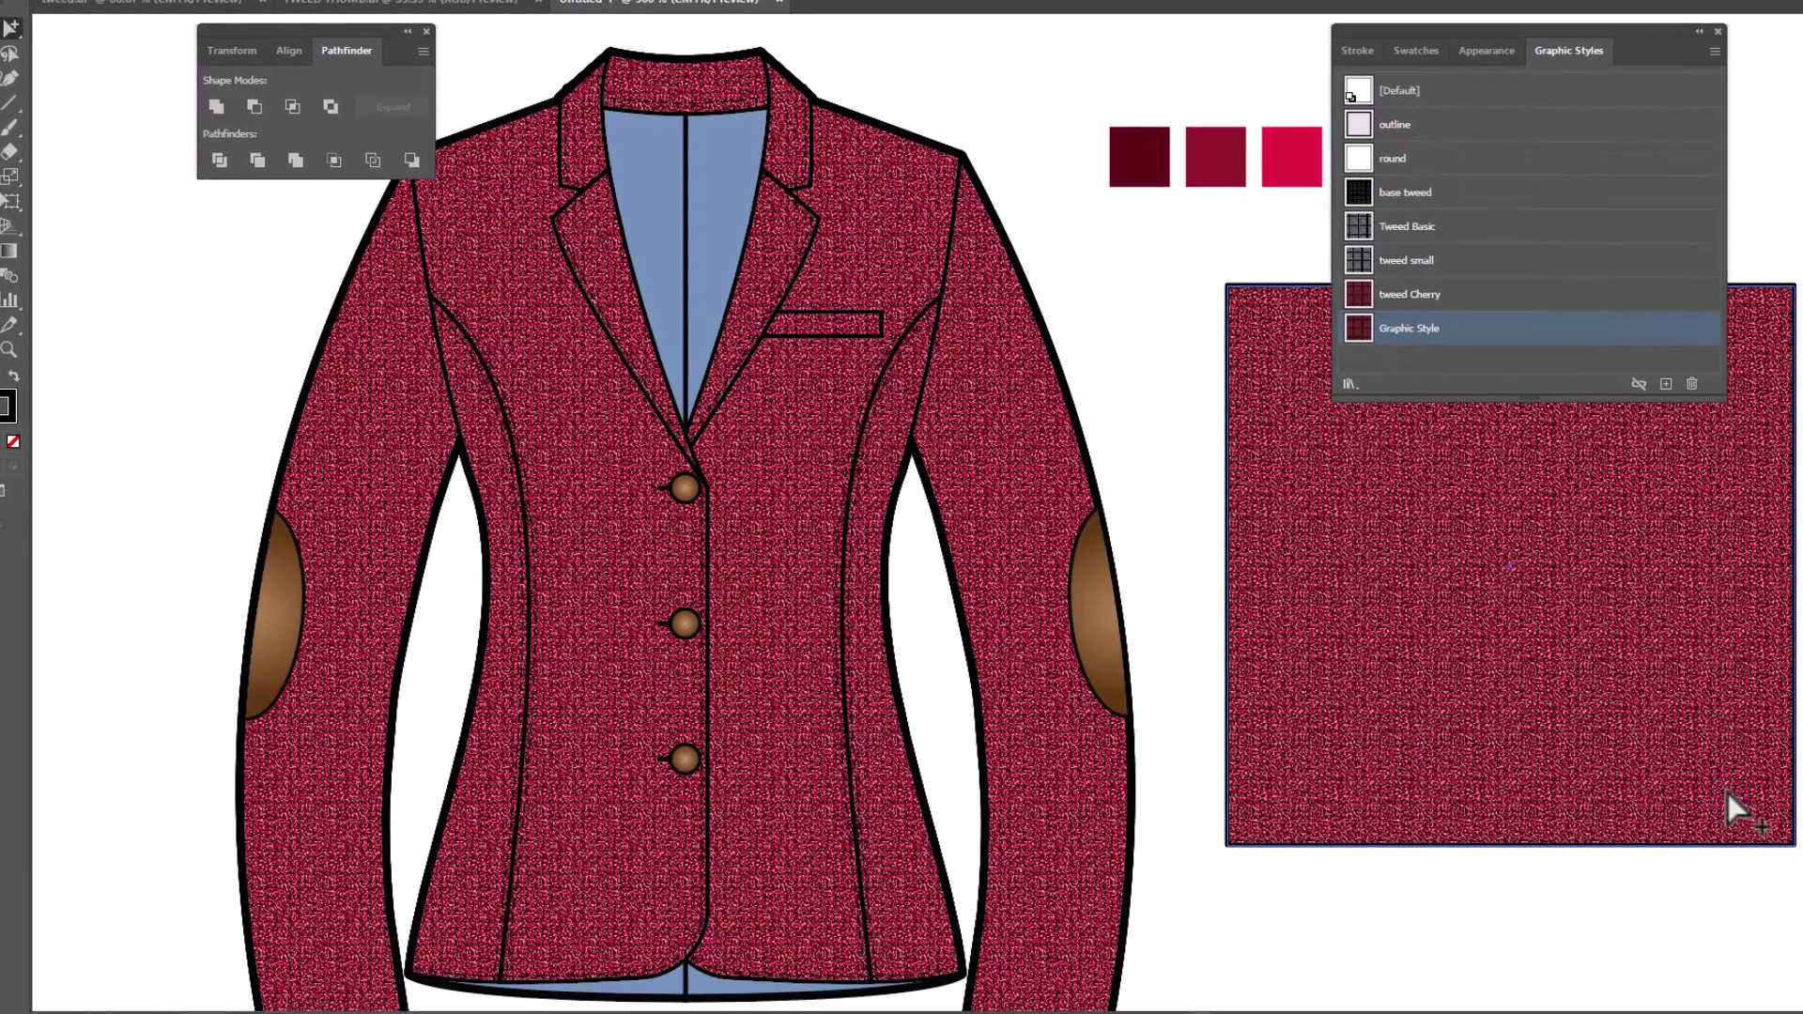
{"action": "scroll", "coordinate": [1745, 873], "scroll_direction": "down", "scroll_amount": 1}
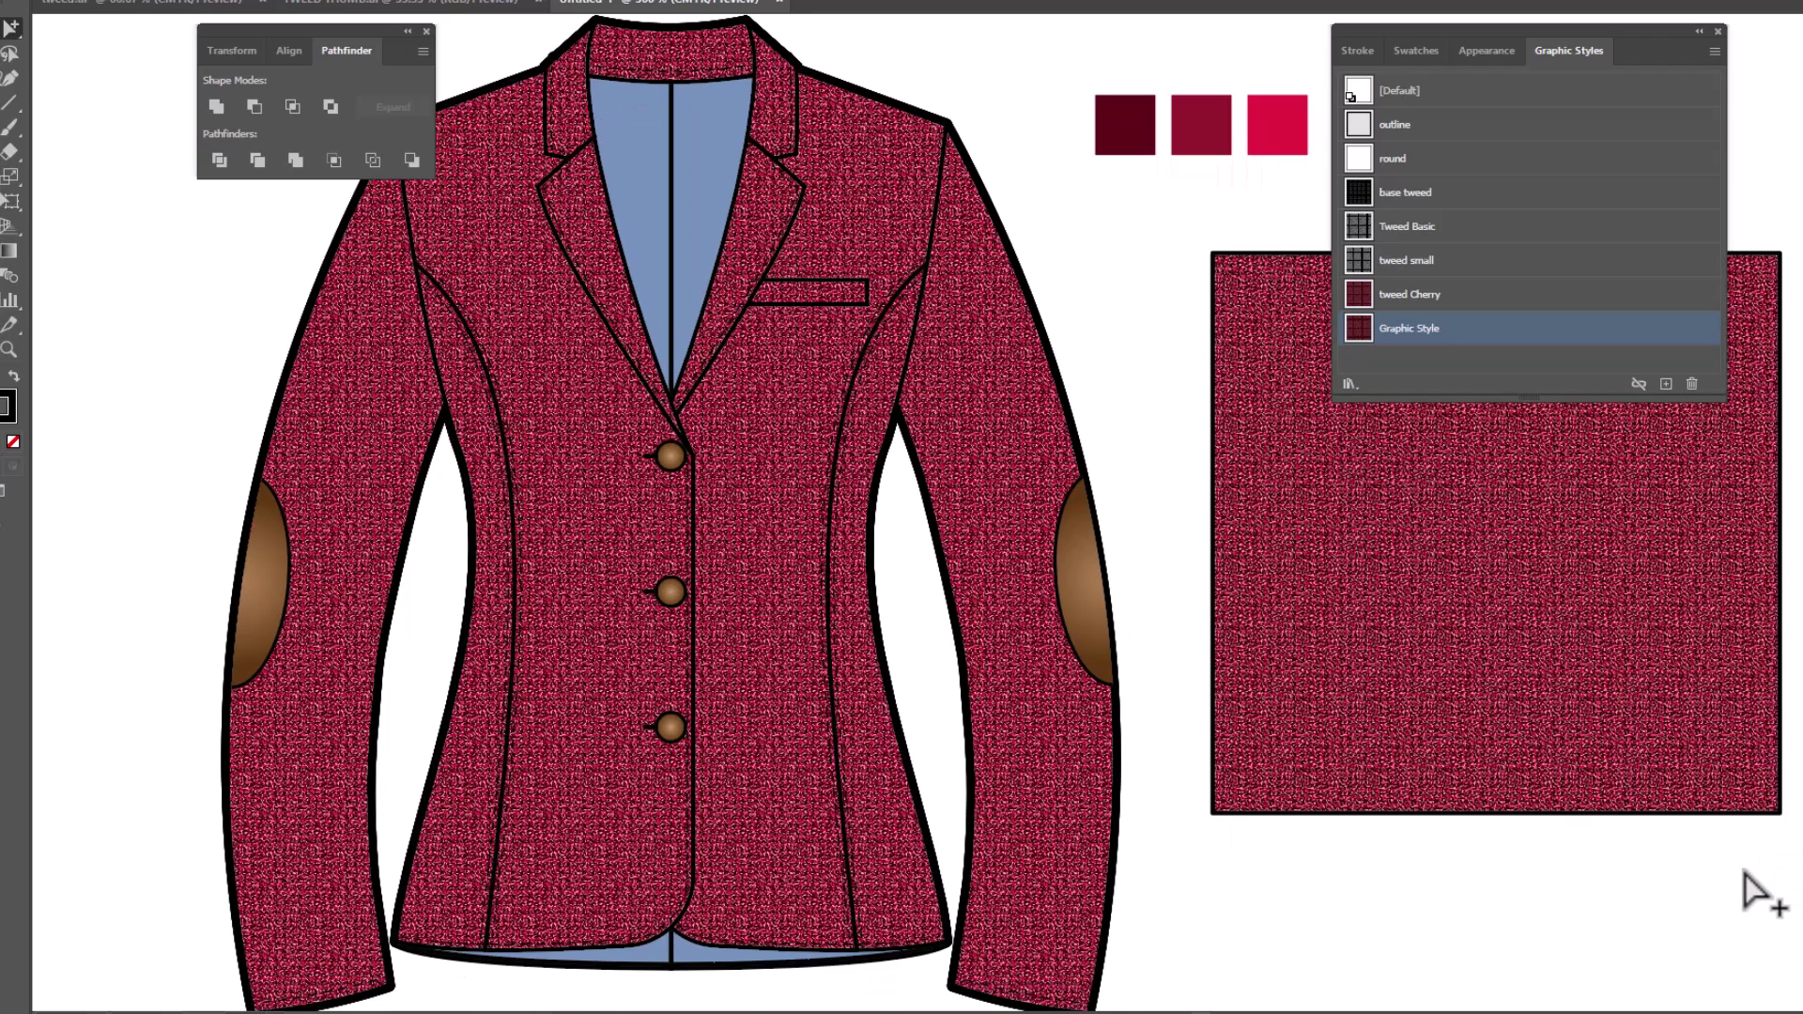